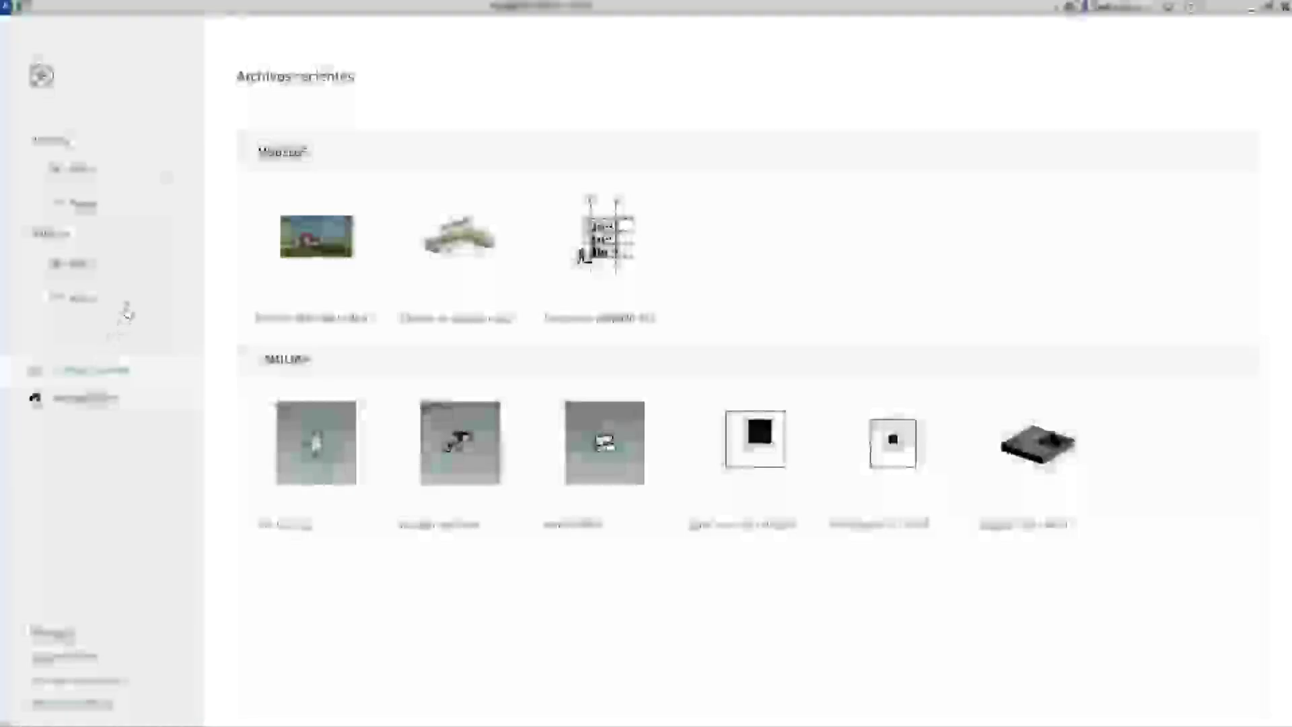
Create a new family from the 'Modelo genérico métrico basado en patrón.rft' template.
left_click(125, 304)
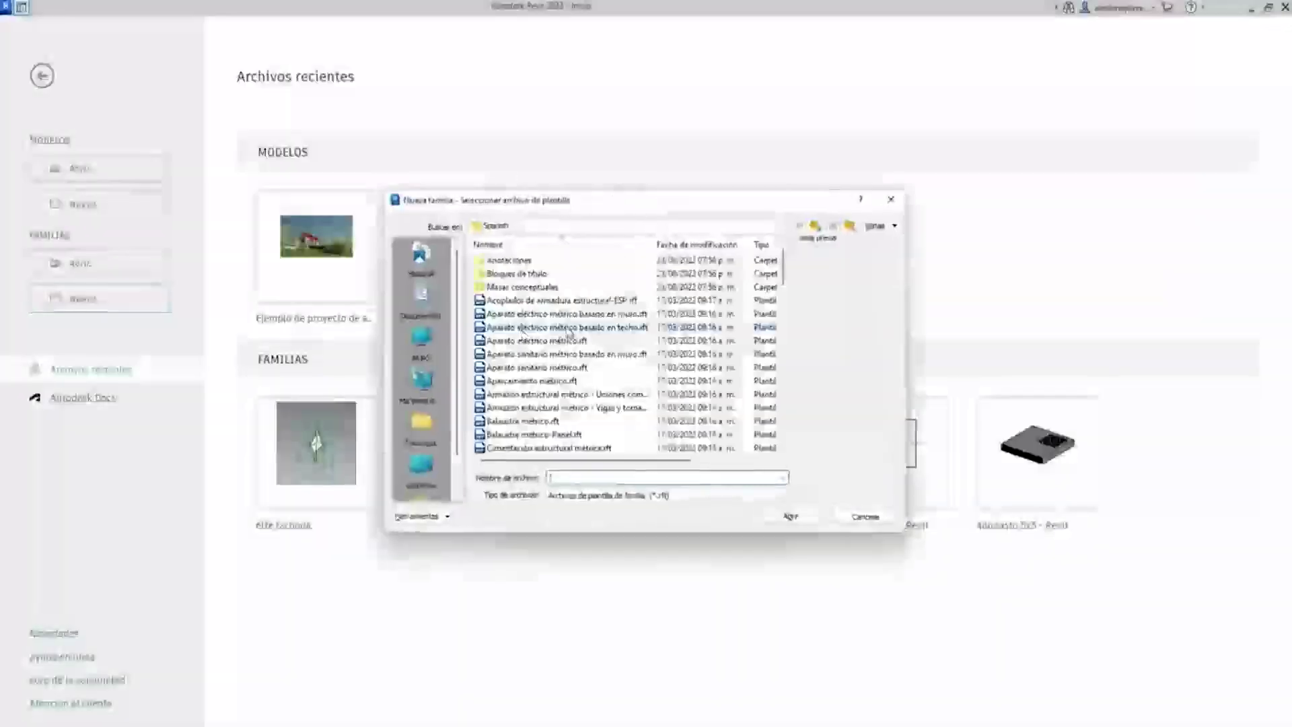
scroll(558, 403, "down", 5)
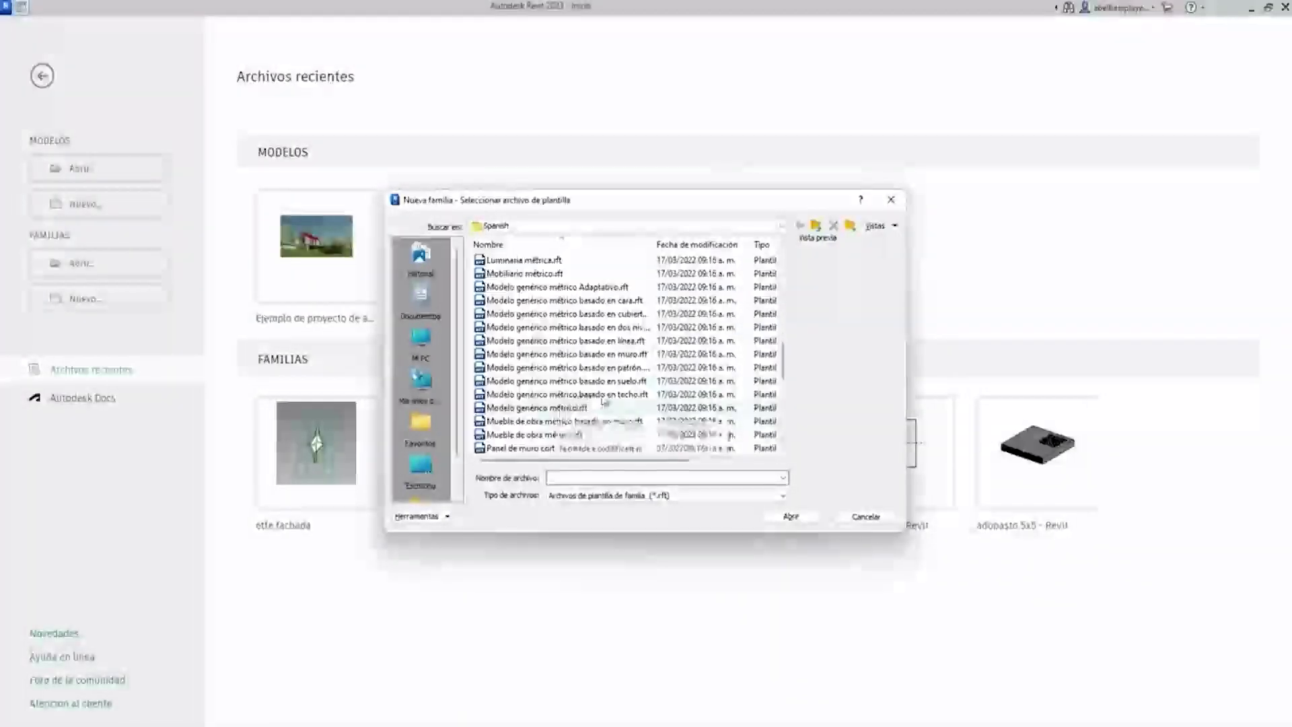
left_click(644, 378)
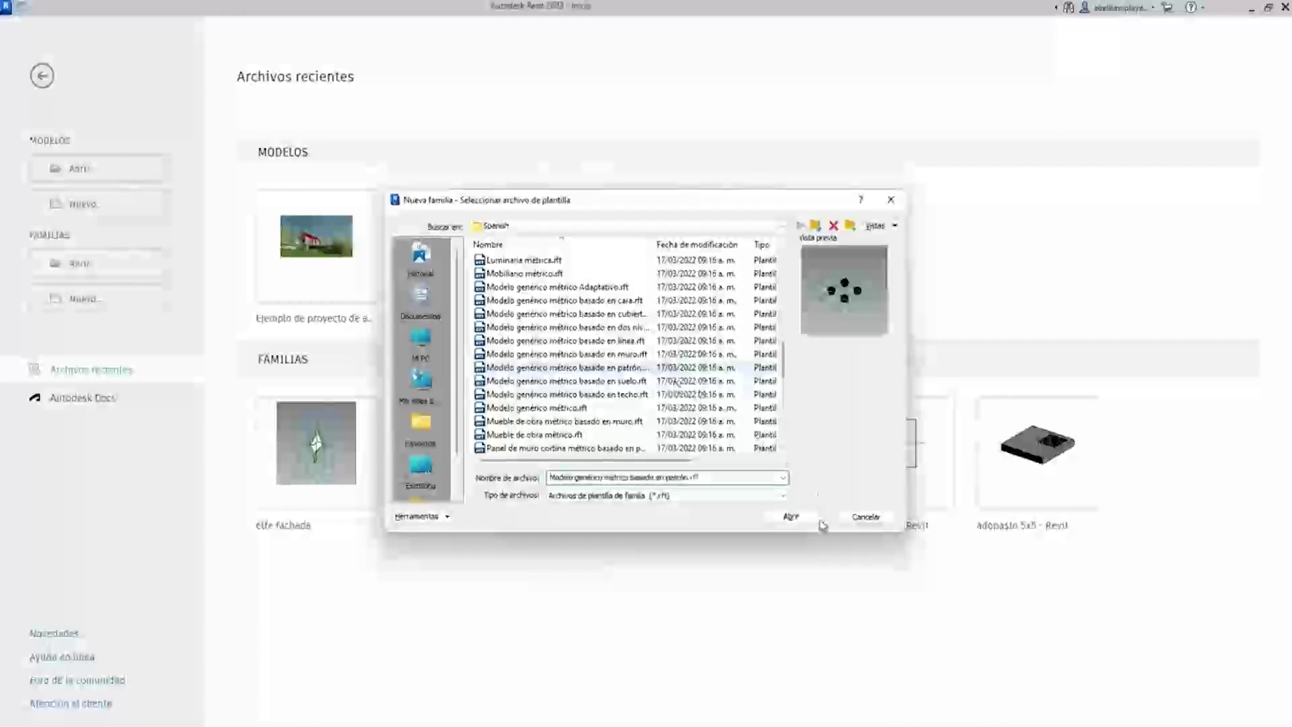
left_click(819, 523)
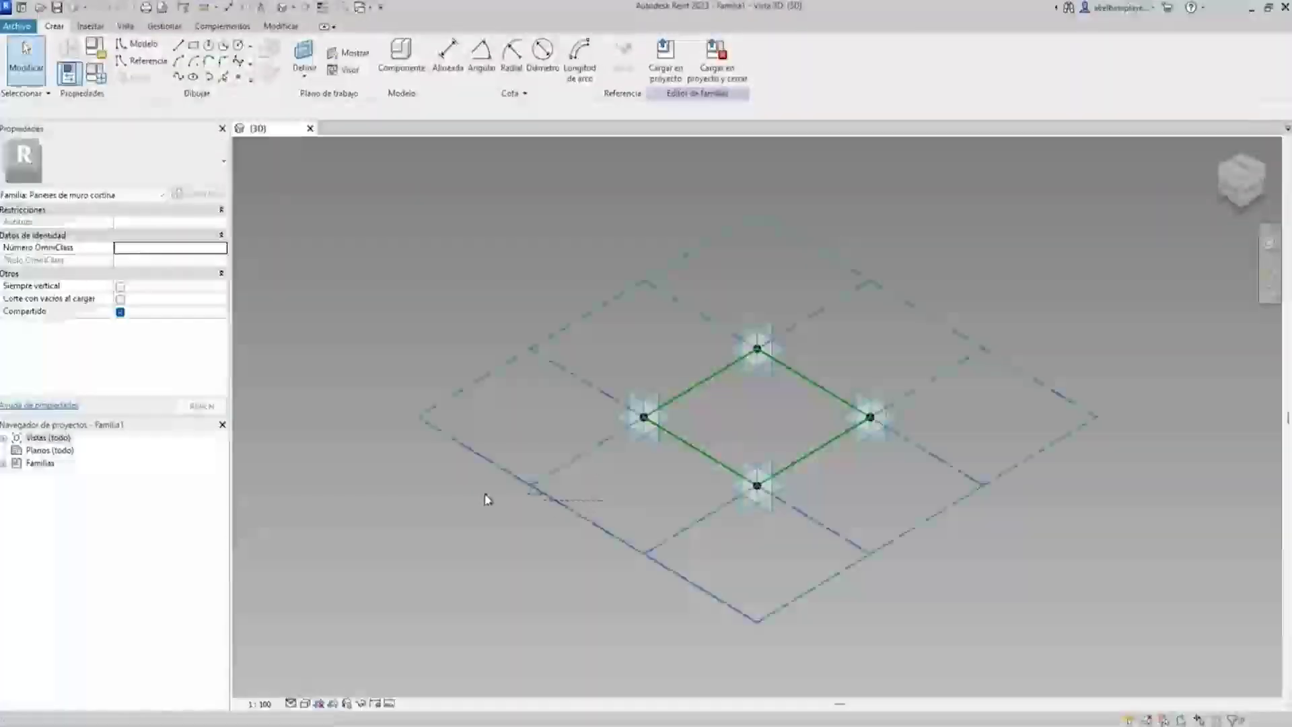
Switch the tile grid to Romboide and set lengths to metres with 3 decimals and symbol m.
left_click(135, 162)
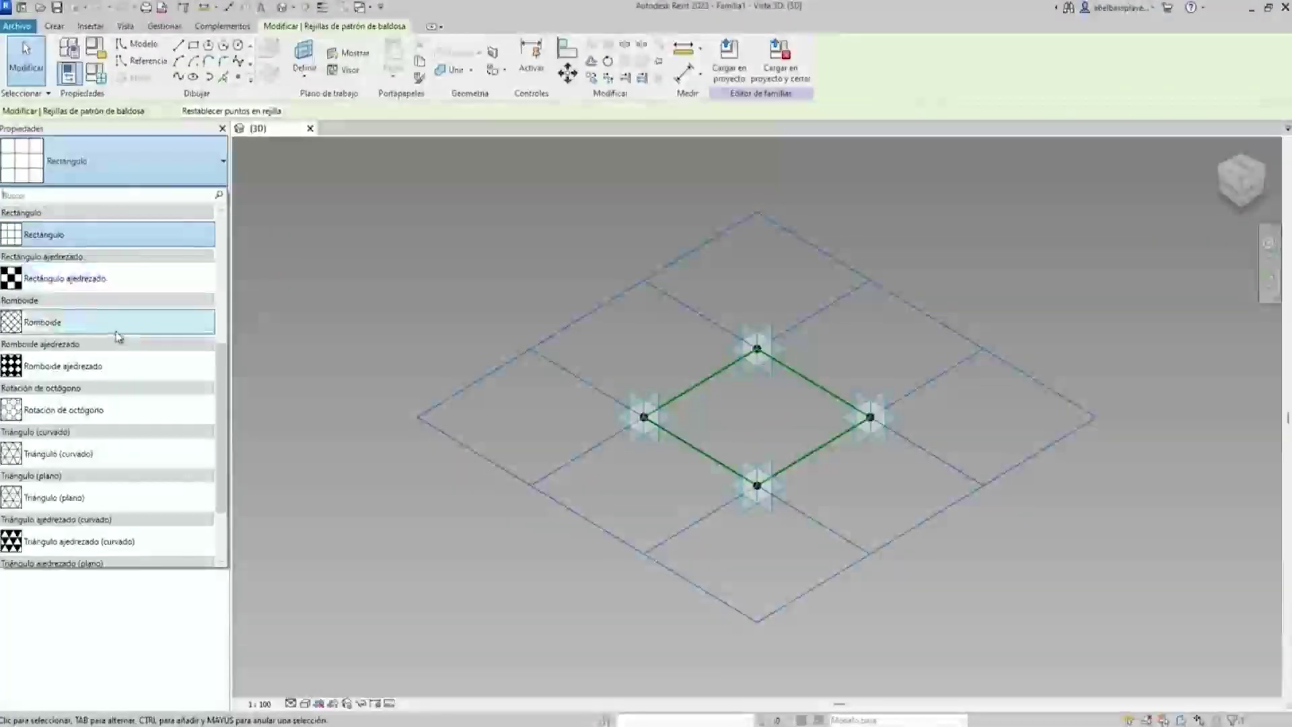
left_click(115, 323)
key("u")
key("n")
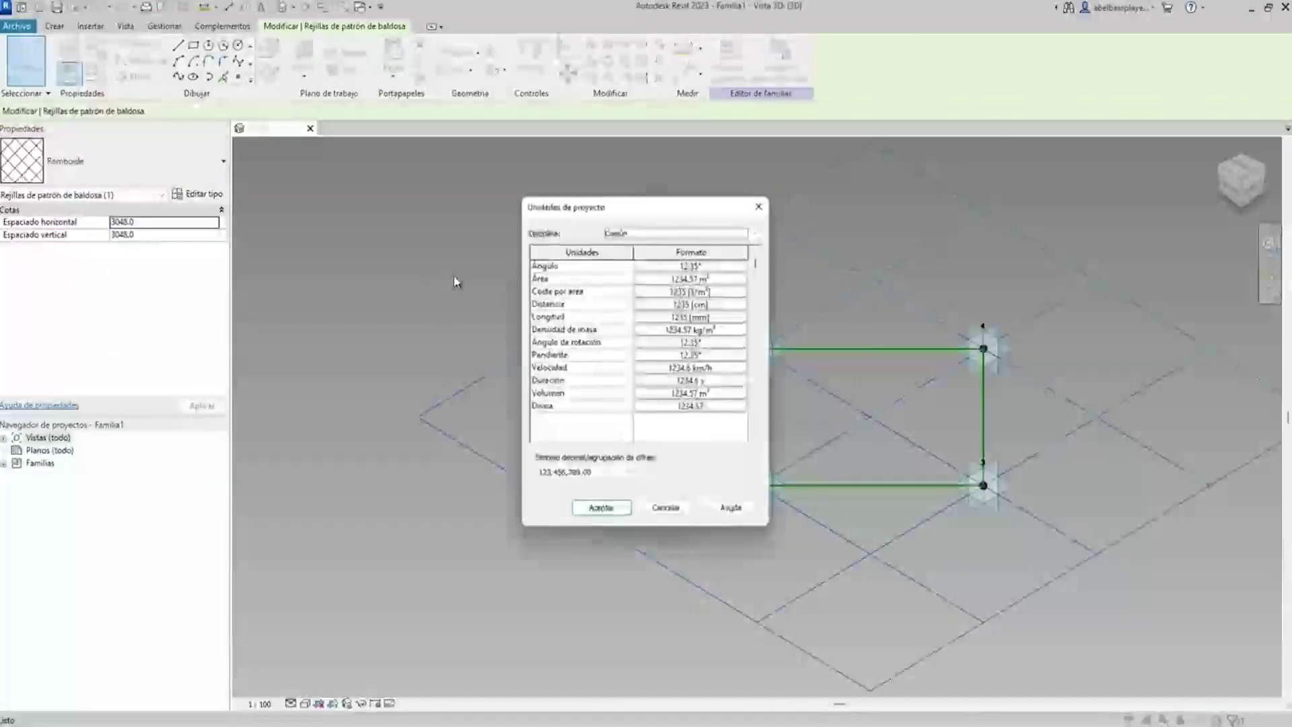
left_click(666, 317)
left_click(683, 291)
left_click(630, 345)
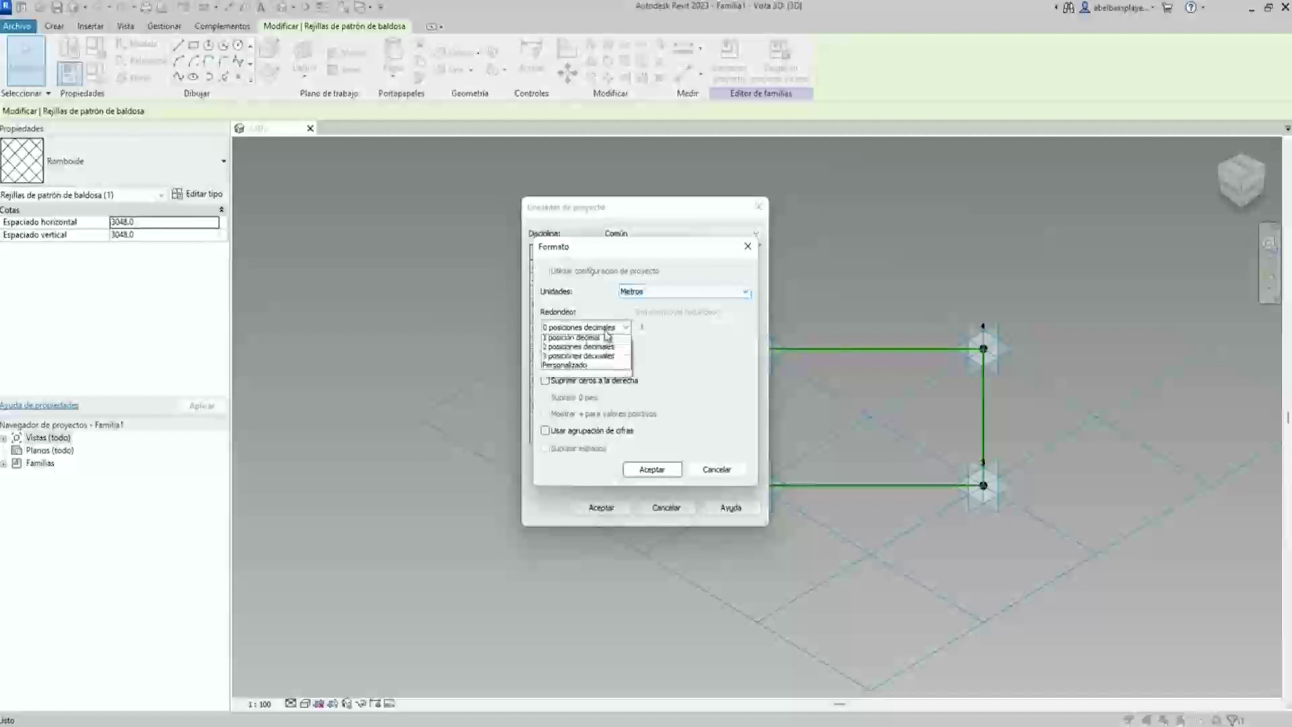
left_click(578, 375)
left_click(640, 468)
left_click(601, 508)
key("Escape")
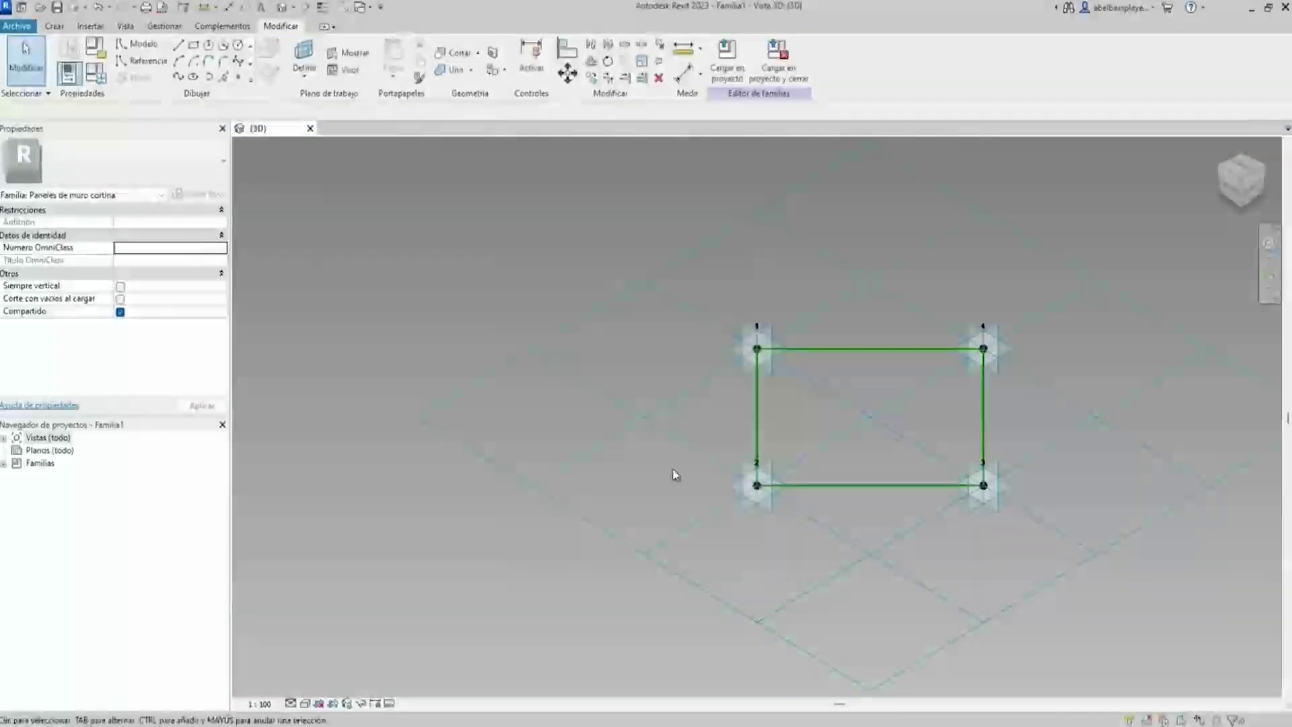
left_click(541, 495)
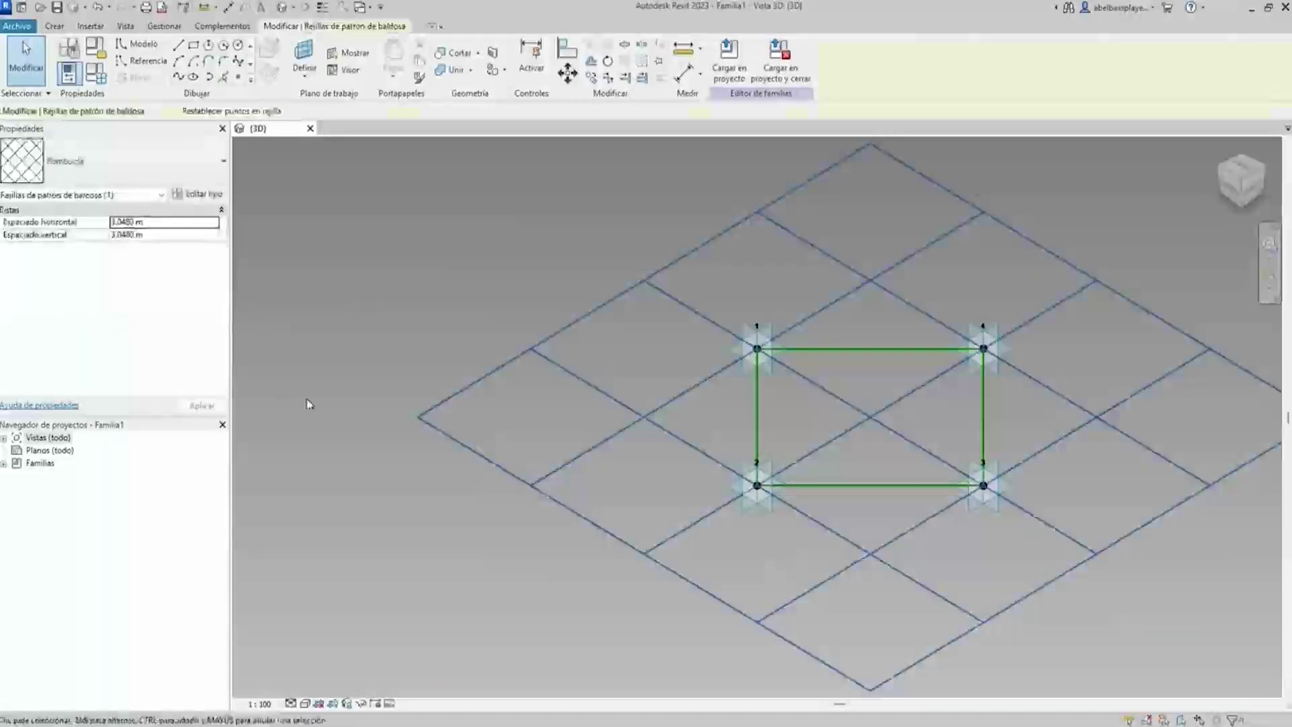
Set the grid's horizontal and vertical spacing to 4 m.
left_click(166, 221)
left_click(181, 235)
type("4")
key("Return")
Draw a diagonal reference line joining adaptive points 4 and 2.
mouse_move(930, 540)
middle_mouse_down("shift")
mouse_move(781, 465)
mouse_move(938, 447)
mouse_move(745, 433)
mouse_move(734, 462)
mouse_move(875, 421)
middle_mouse_up("shift")
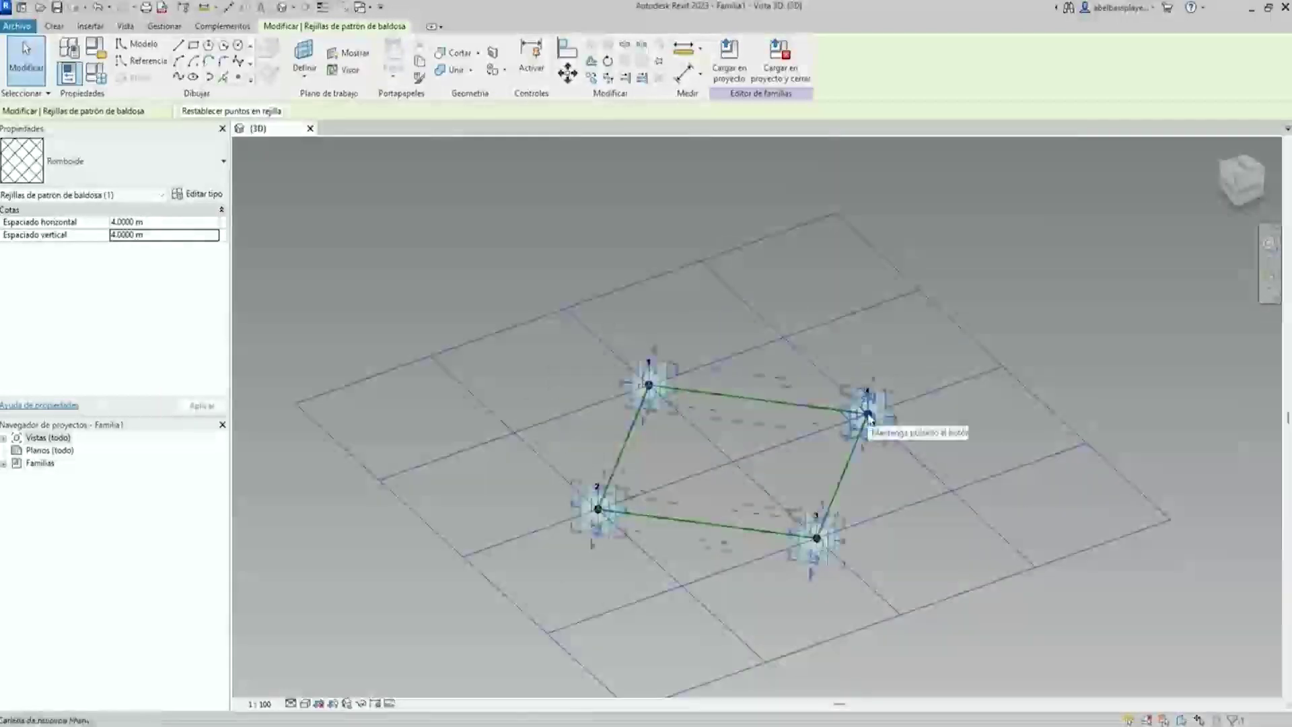
left_click(858, 416)
scroll(875, 431, "up", 2)
left_click(861, 408)
left_click(452, 550, "ctrl")
middle_click_drag(468, 415, 903, 422, "shift")
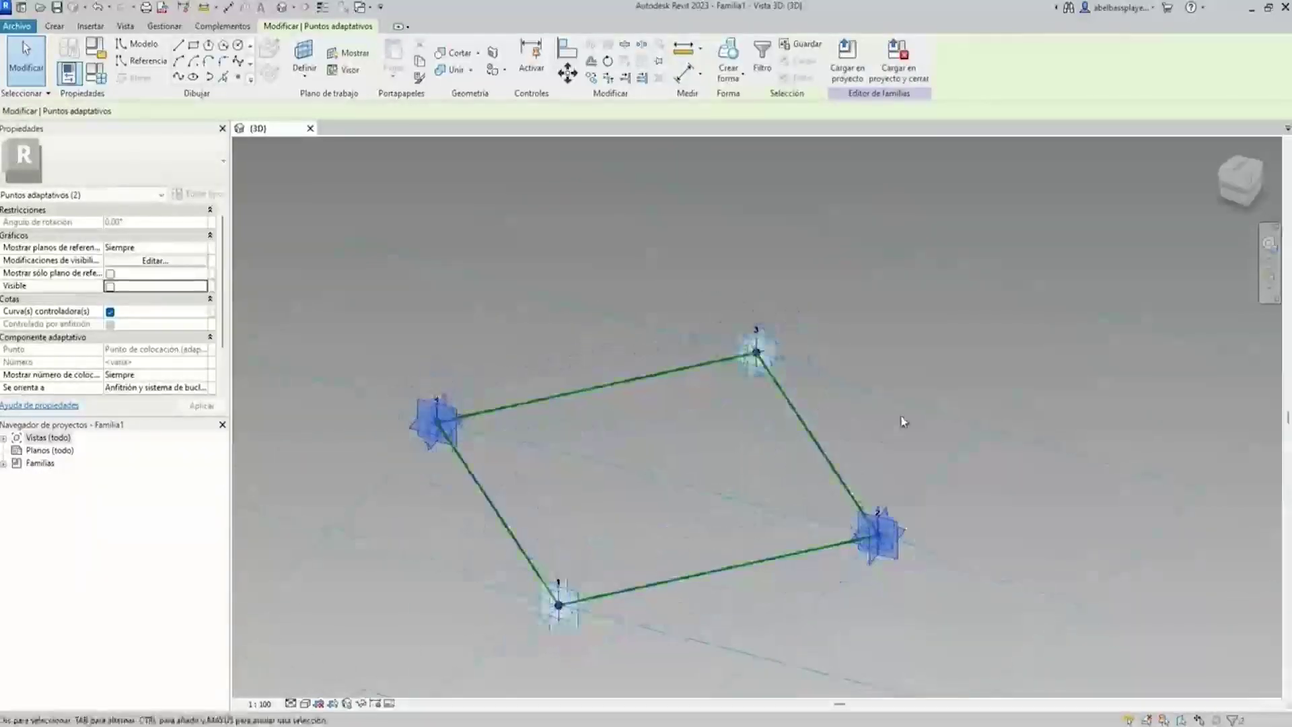
left_click(179, 76)
left_click(115, 325)
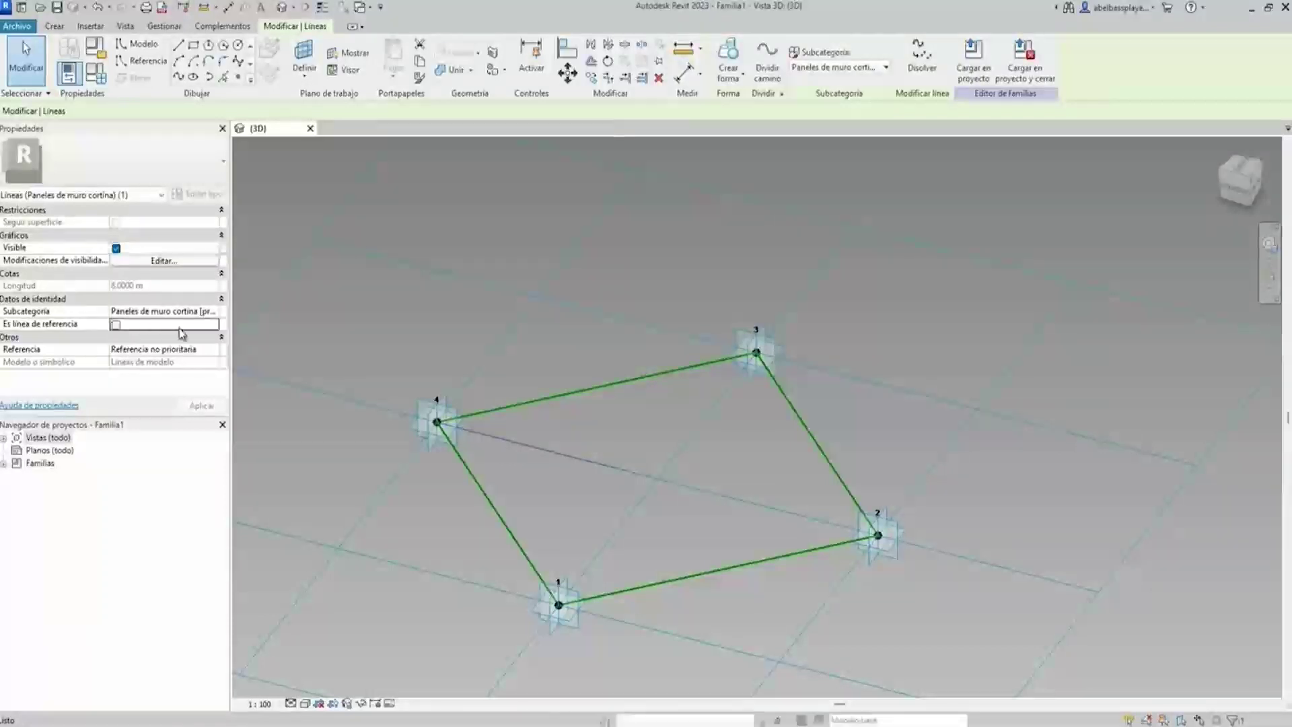
left_click(115, 326)
key("Escape")
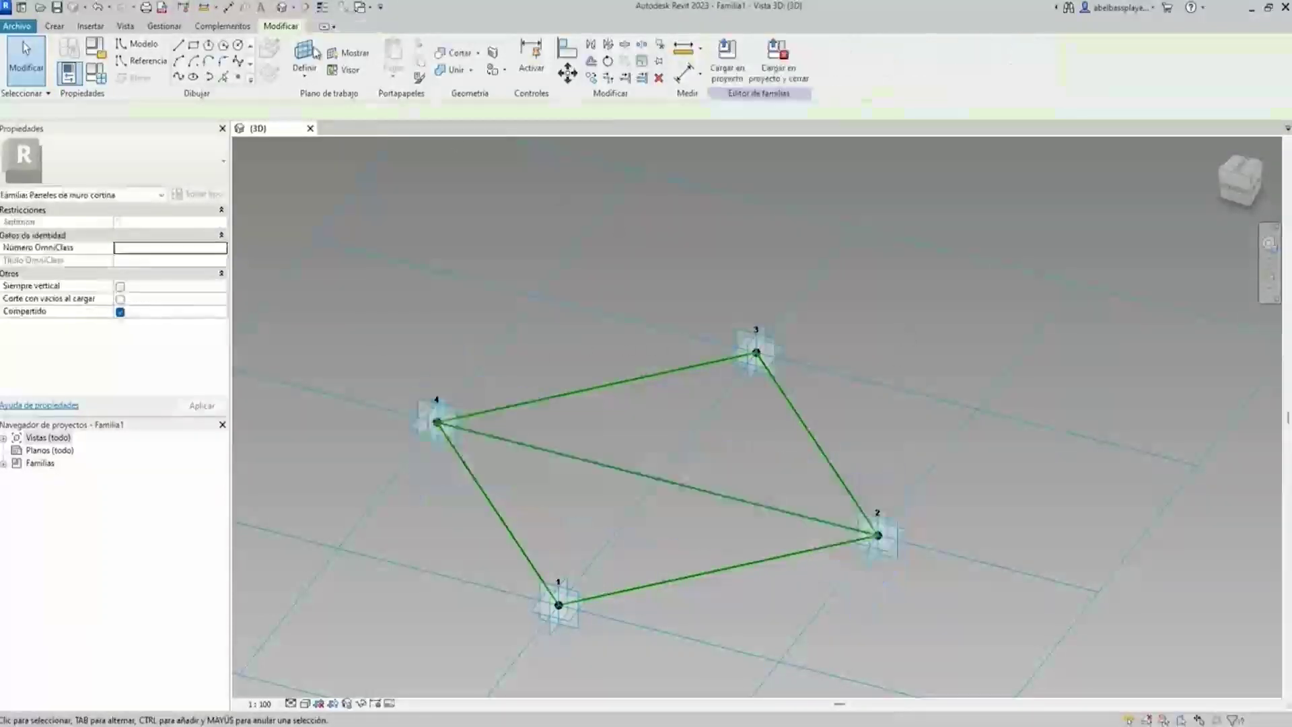
left_click(237, 80)
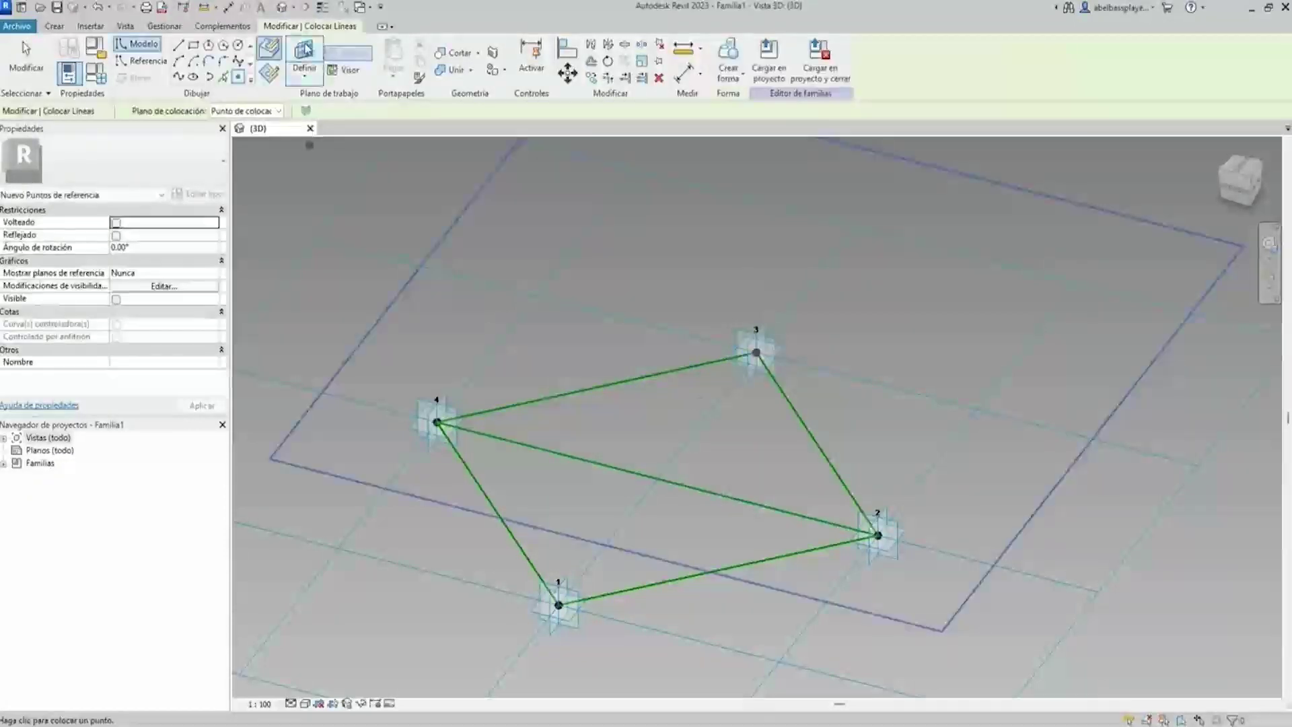
Place a hosted reference point on adaptive point 1 and select the hosted points at 1 and 3.
left_click(558, 606)
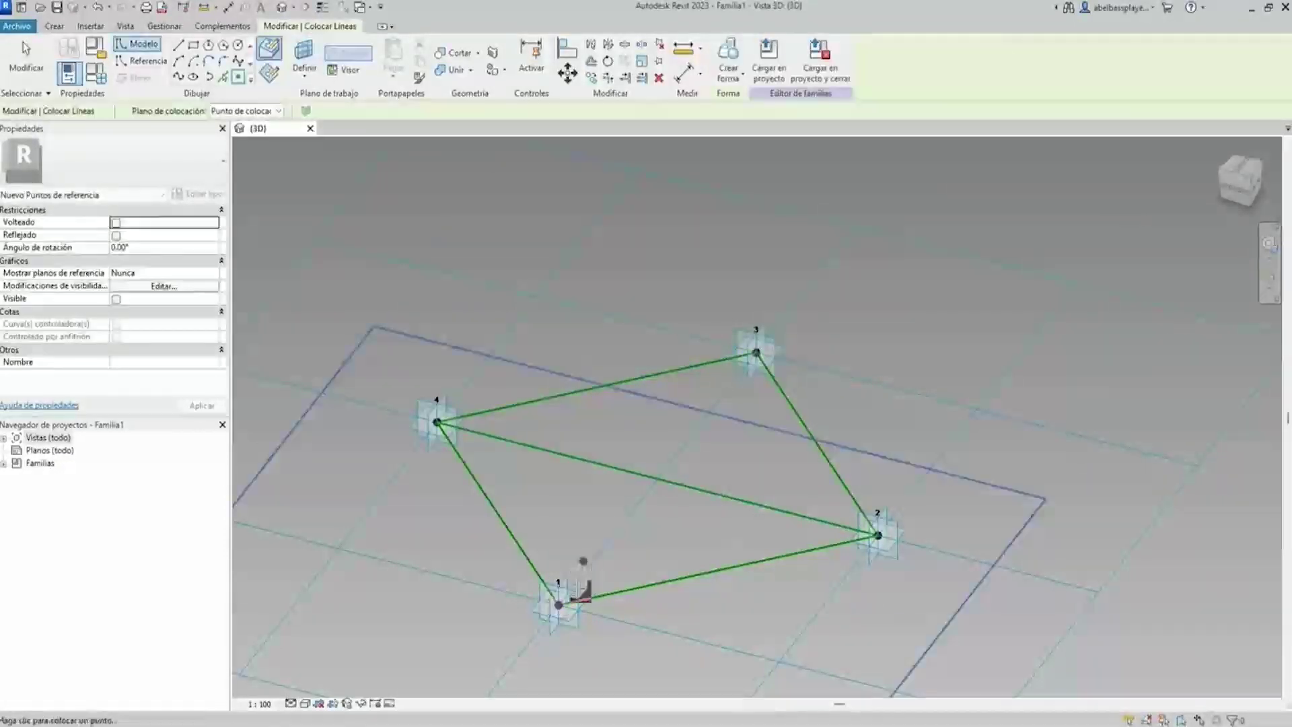
key("Escape")
left_click(756, 353)
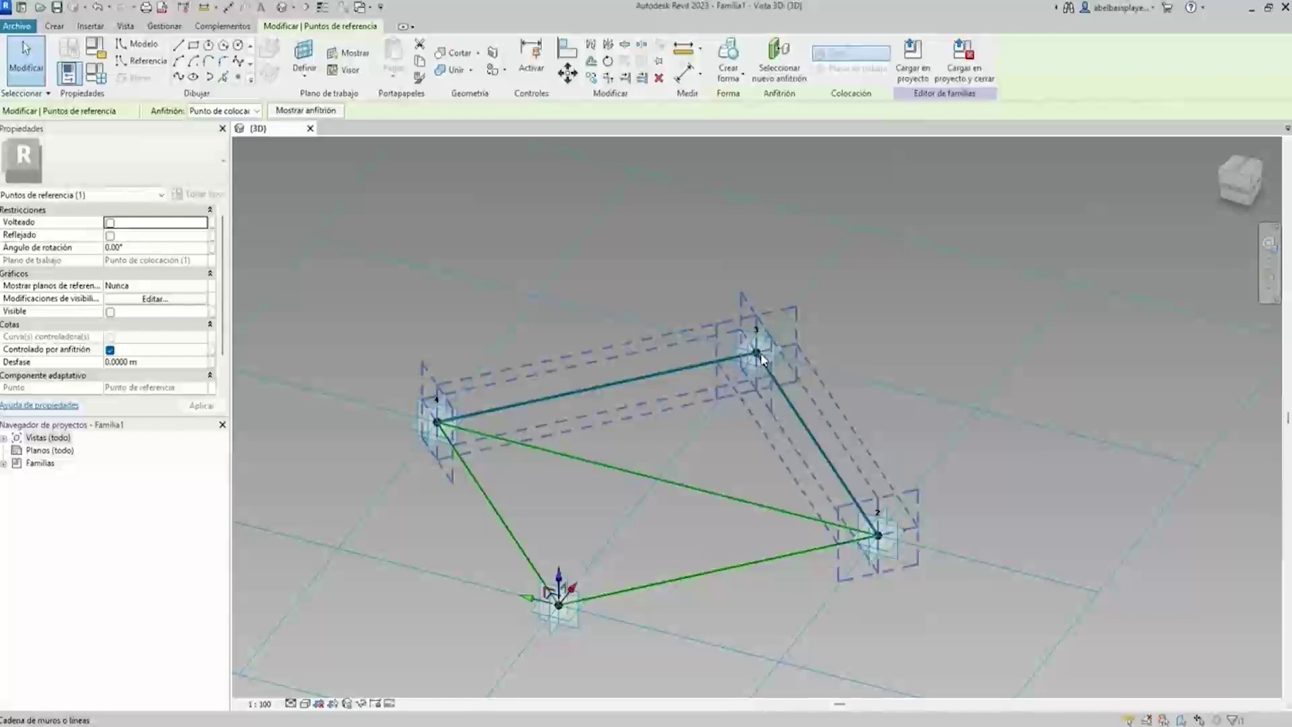
scroll(759, 356, "up", 2)
scroll(754, 360, "down", 3)
left_click(590, 404, "ctrl")
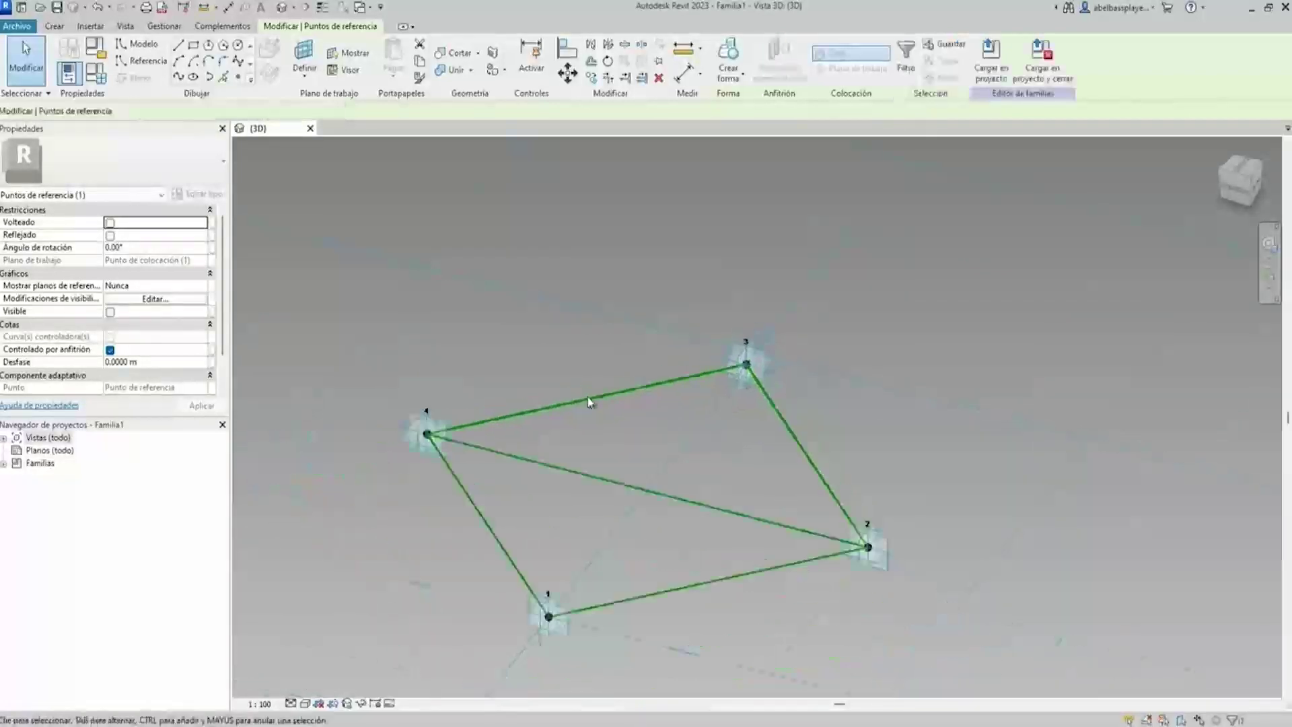
Link the points' offset to a new family parameter named Desfase.
left_click(212, 363)
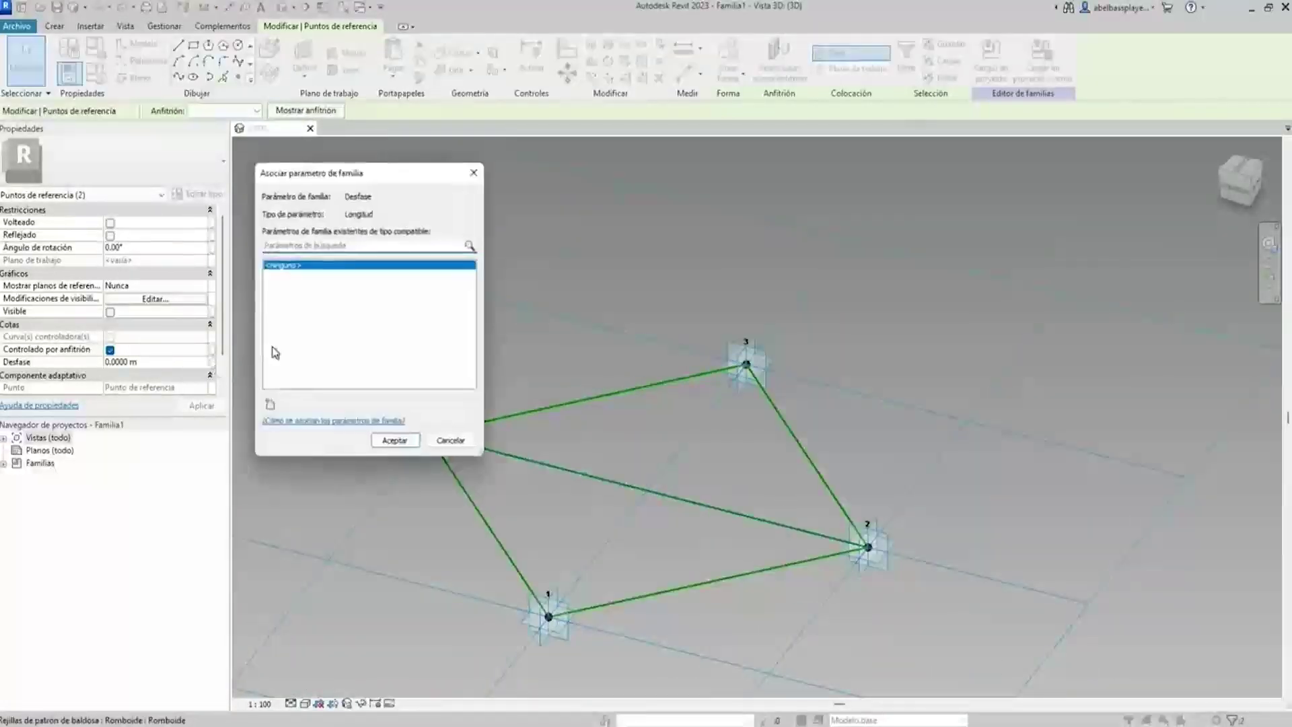
left_click(270, 404)
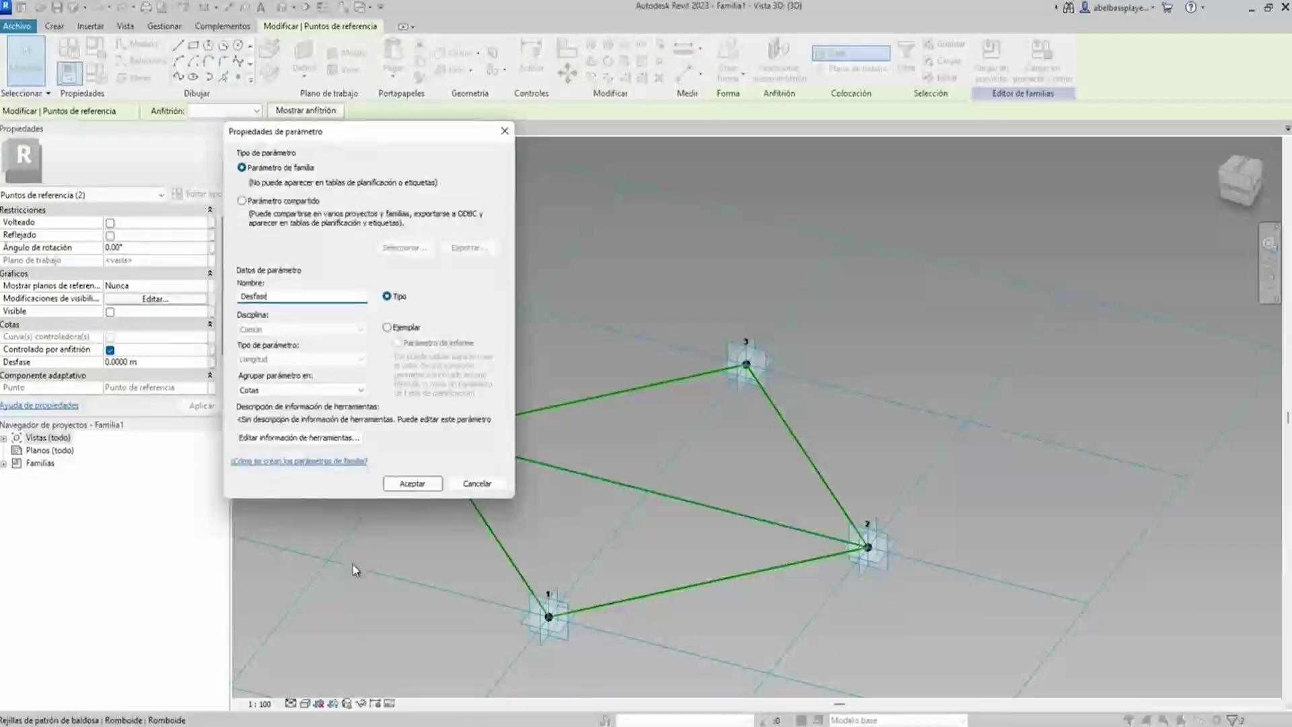
left_click(412, 484)
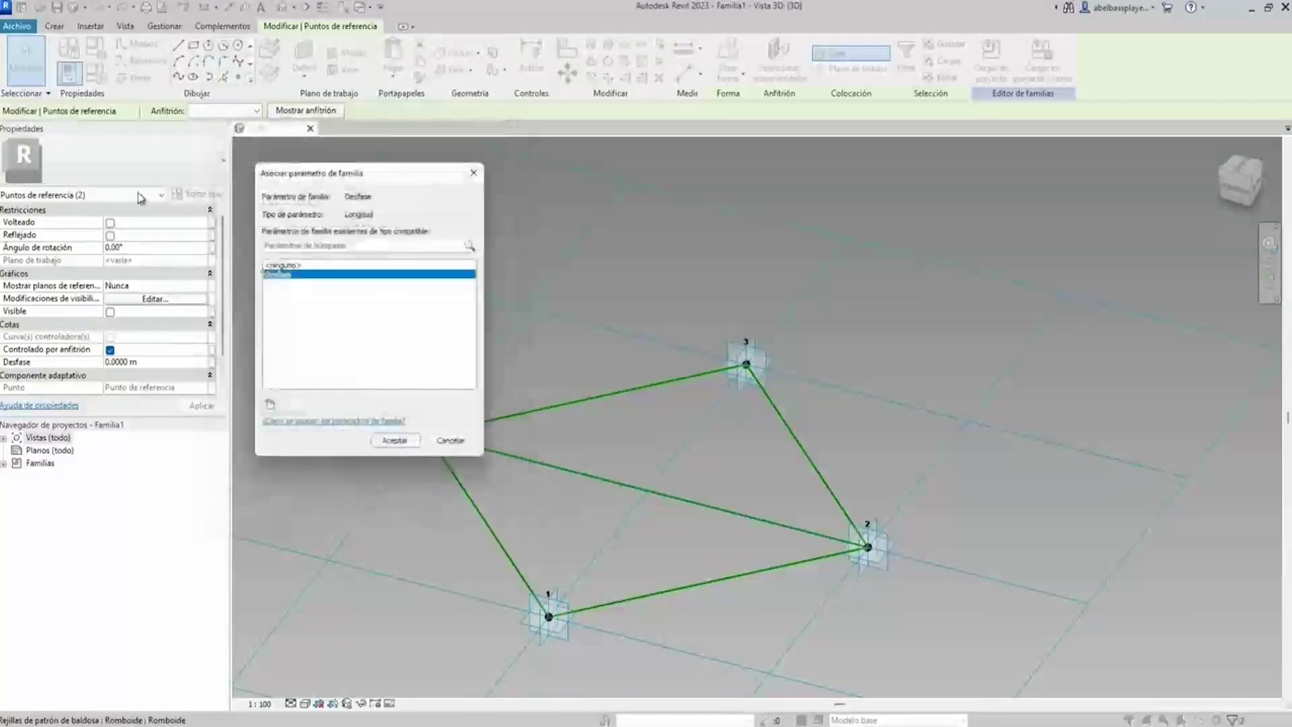
left_click(395, 441)
Set Desfase to 2 m in Family Types.
left_click(106, 81)
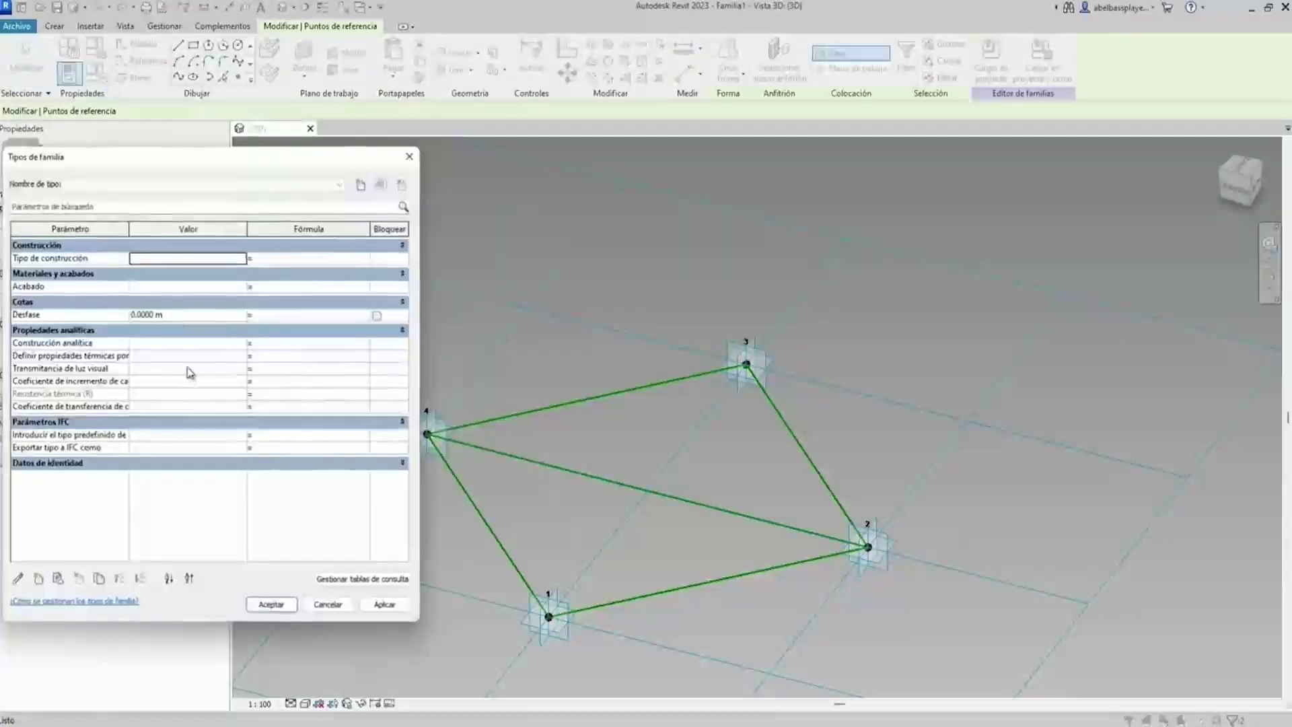
type("2")
left_click(375, 607)
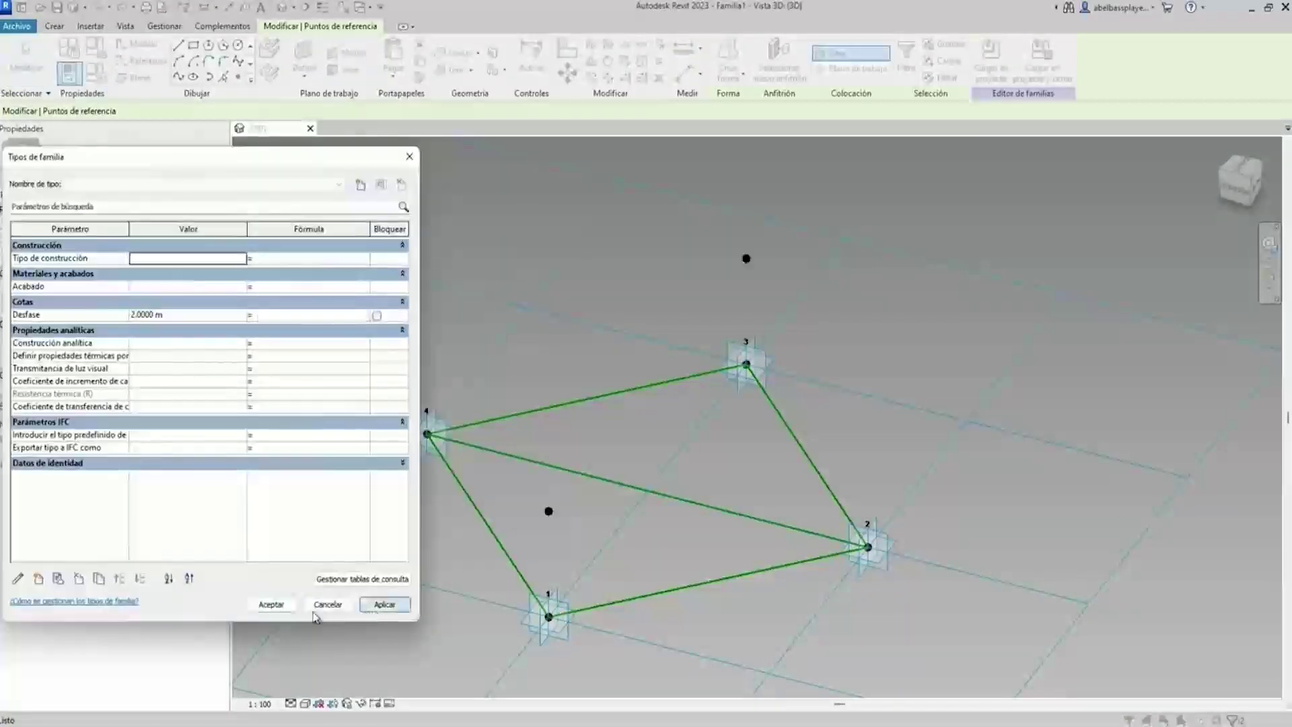
left_click(271, 604)
key("Escape")
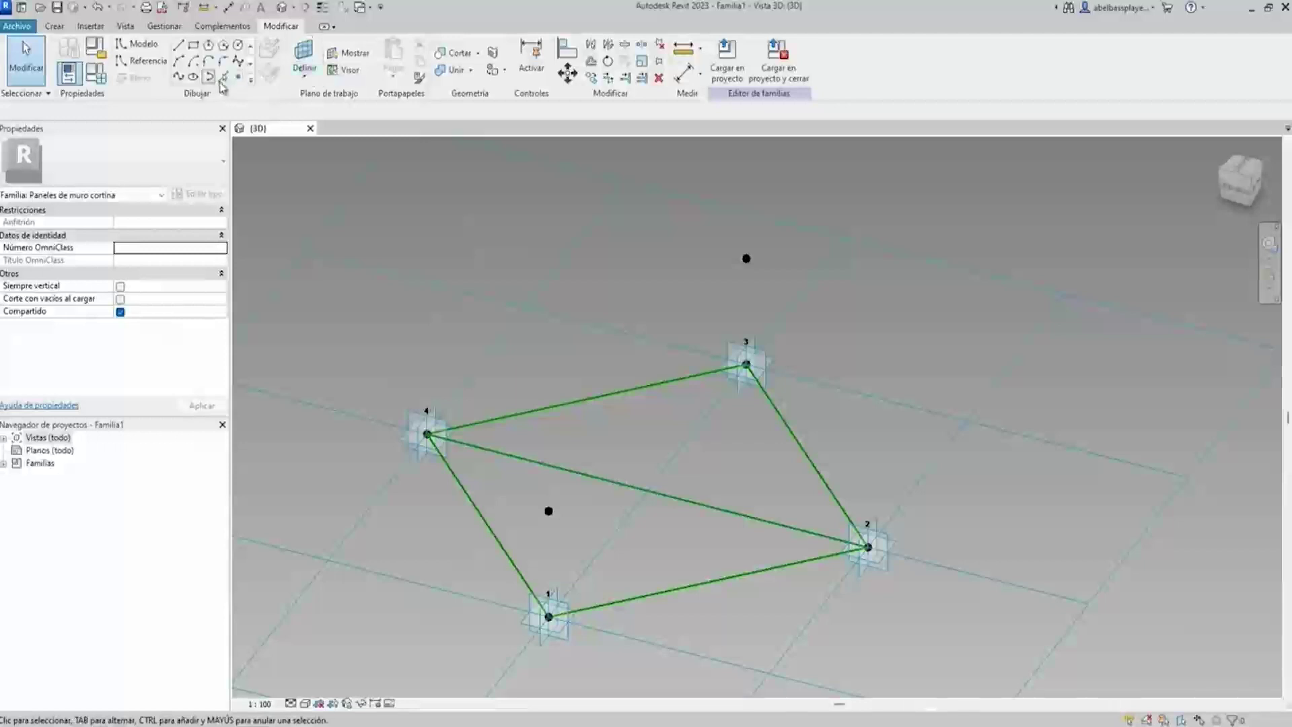
key("l")
key("i")
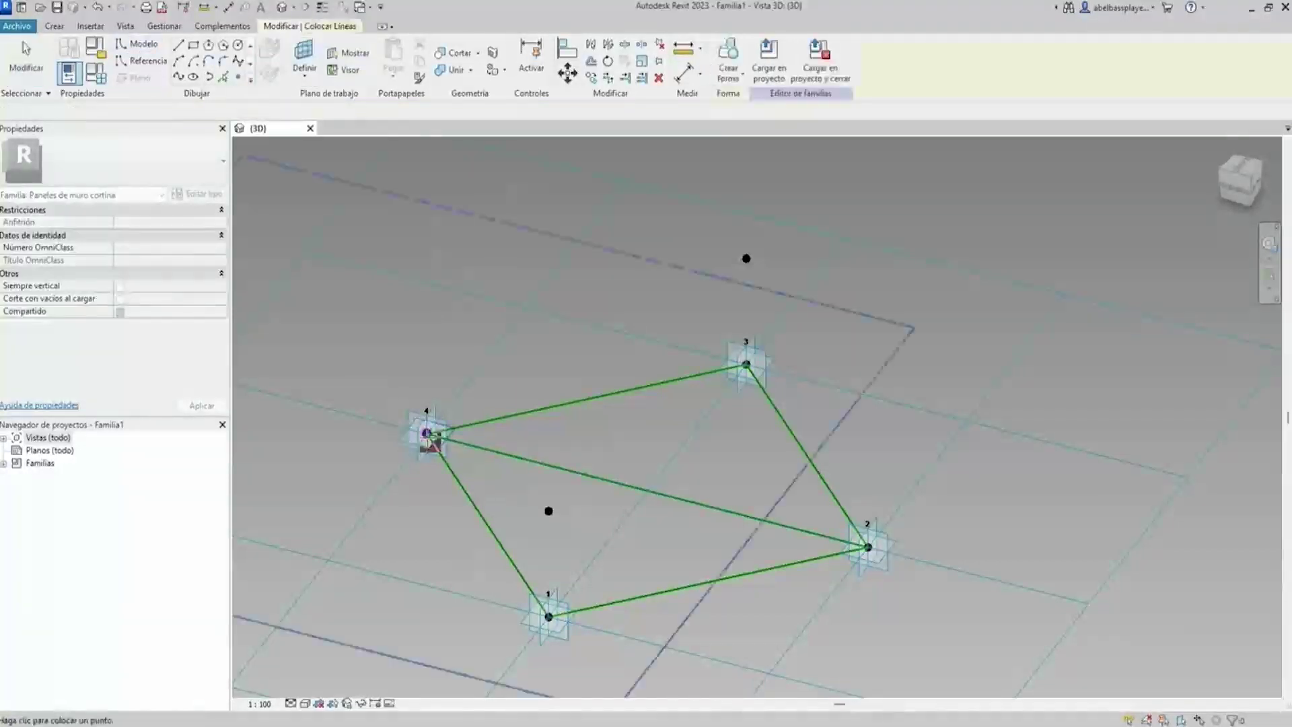
Link the offset of the hosted point at adaptive point 4 to Desfase.
key("Escape")
key("Escape")
left_click(426, 433)
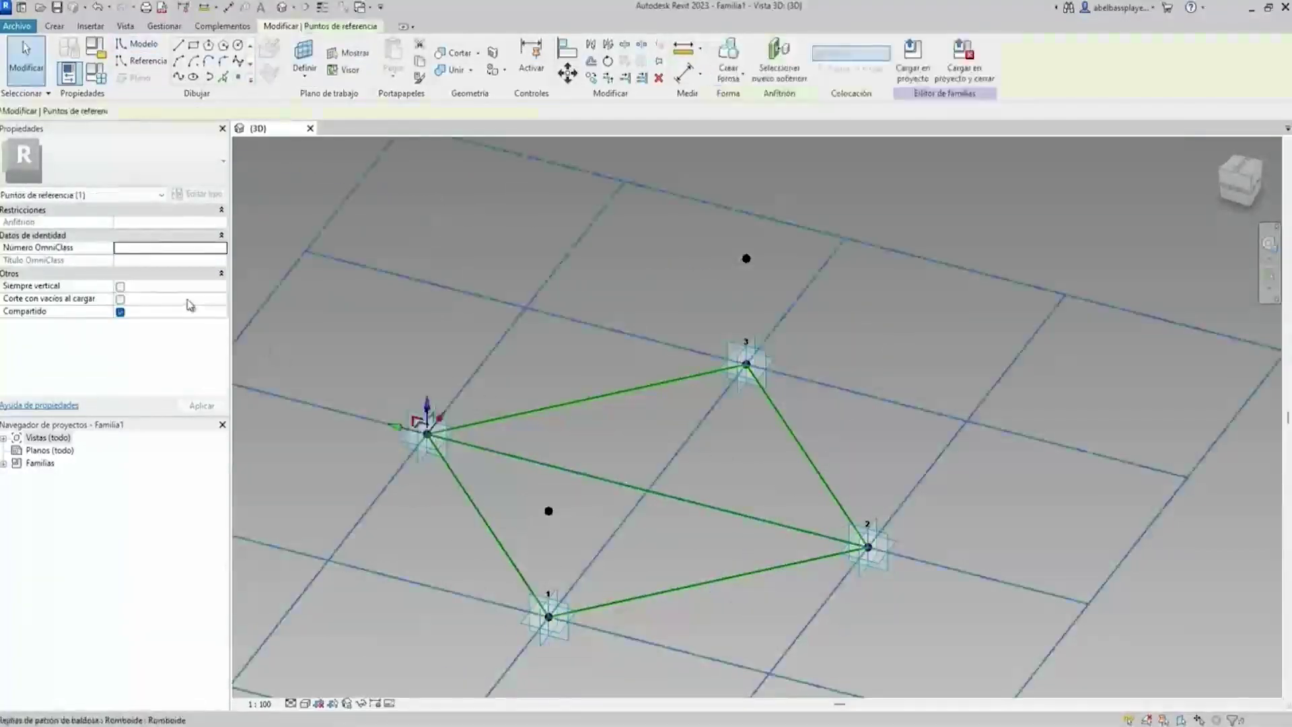
left_click(212, 362)
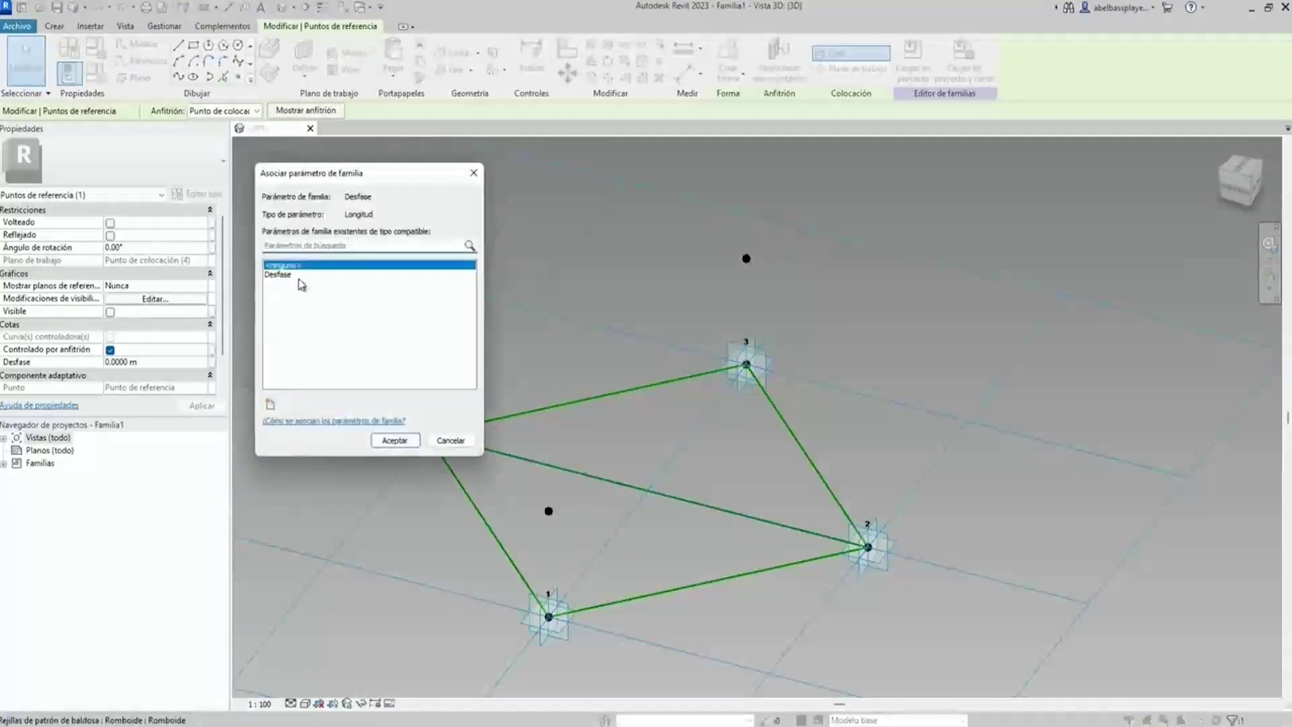
left_click(300, 275)
left_click(394, 440)
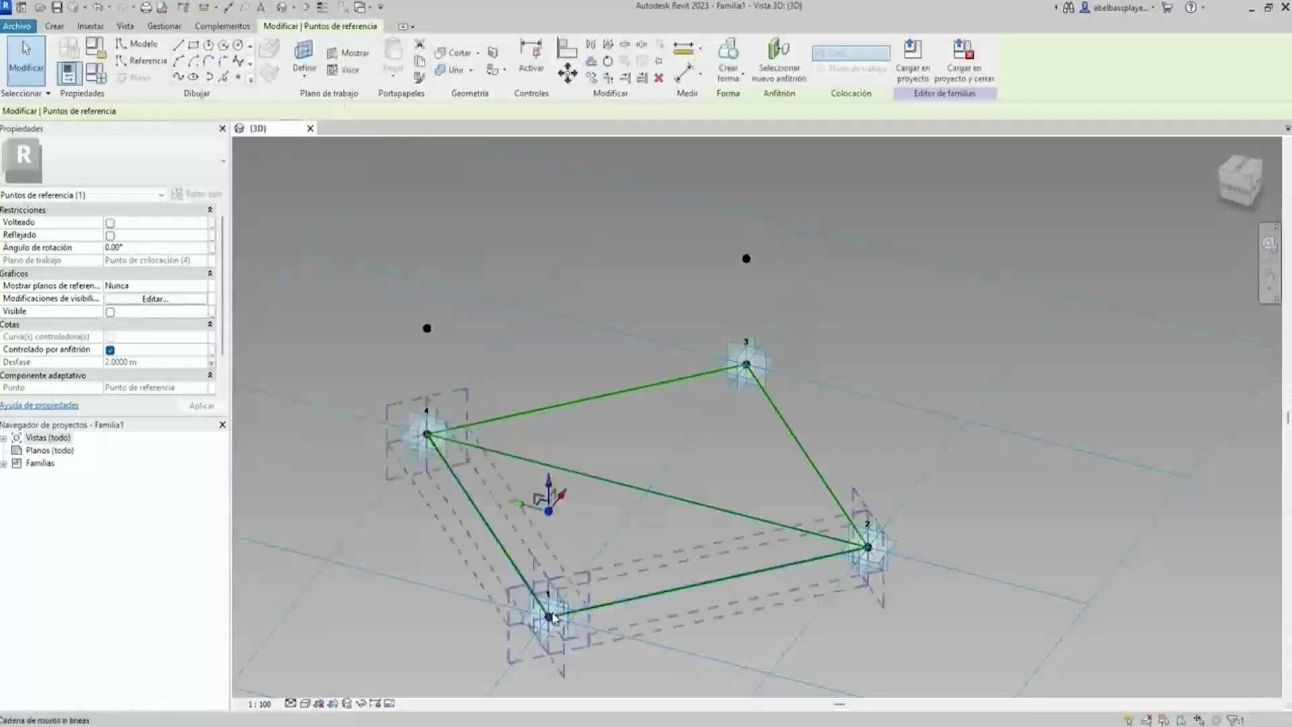
Turn the vertical lines rising from adaptive points 1 and 4 into reference lines.
left_click(487, 539, "ctrl")
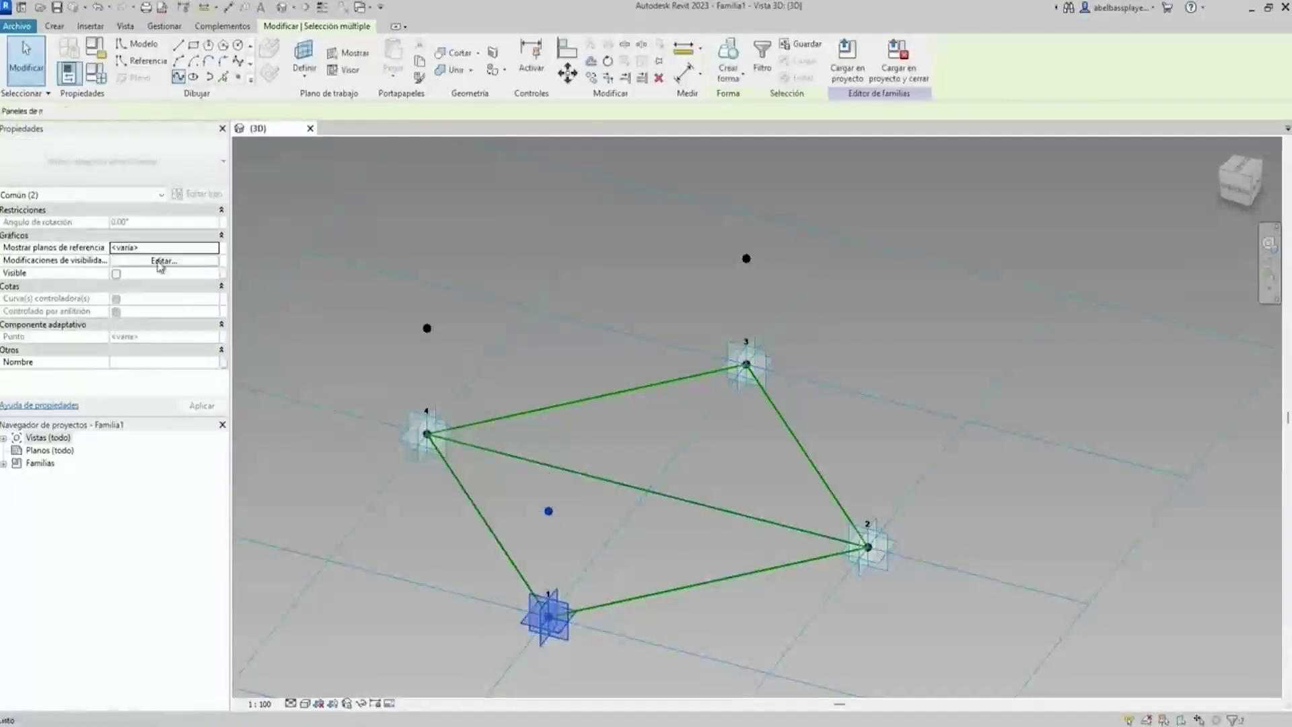
left_click(116, 325)
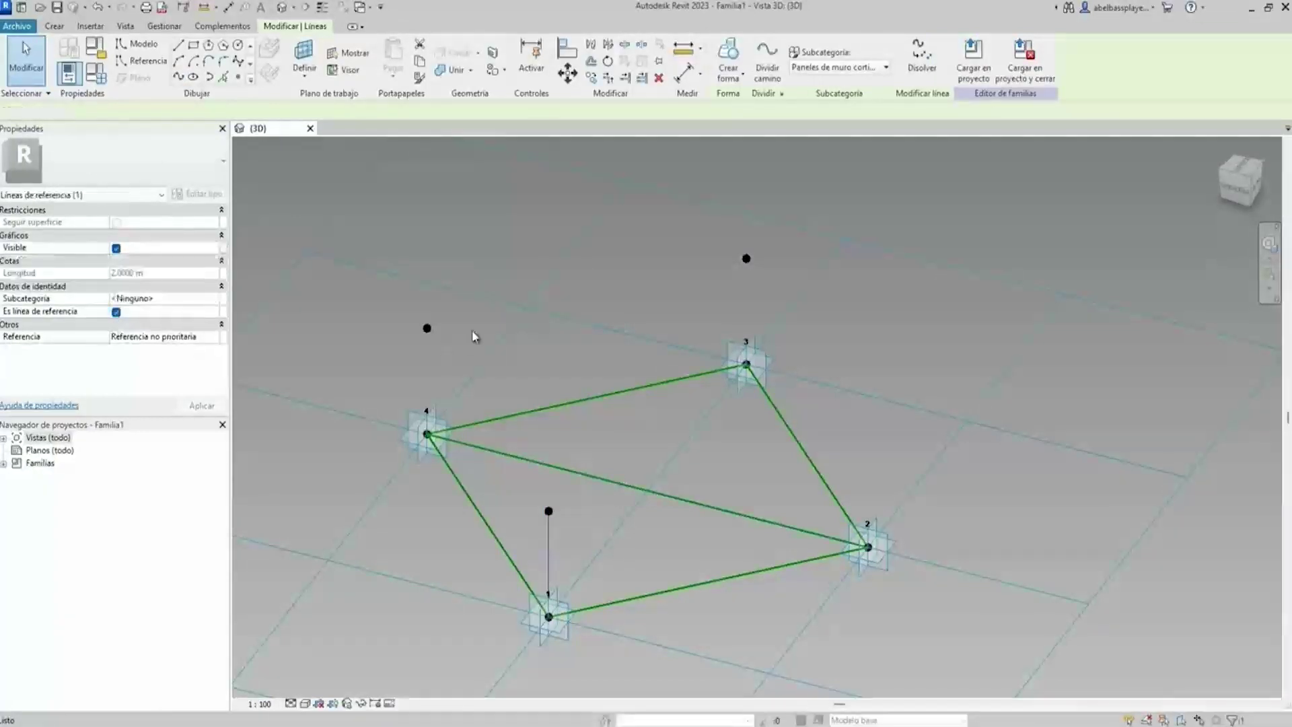
left_click(471, 282)
left_click_drag(452, 280, 411, 337)
left_click(427, 434, "ctrl")
left_click(188, 80)
left_click(115, 325)
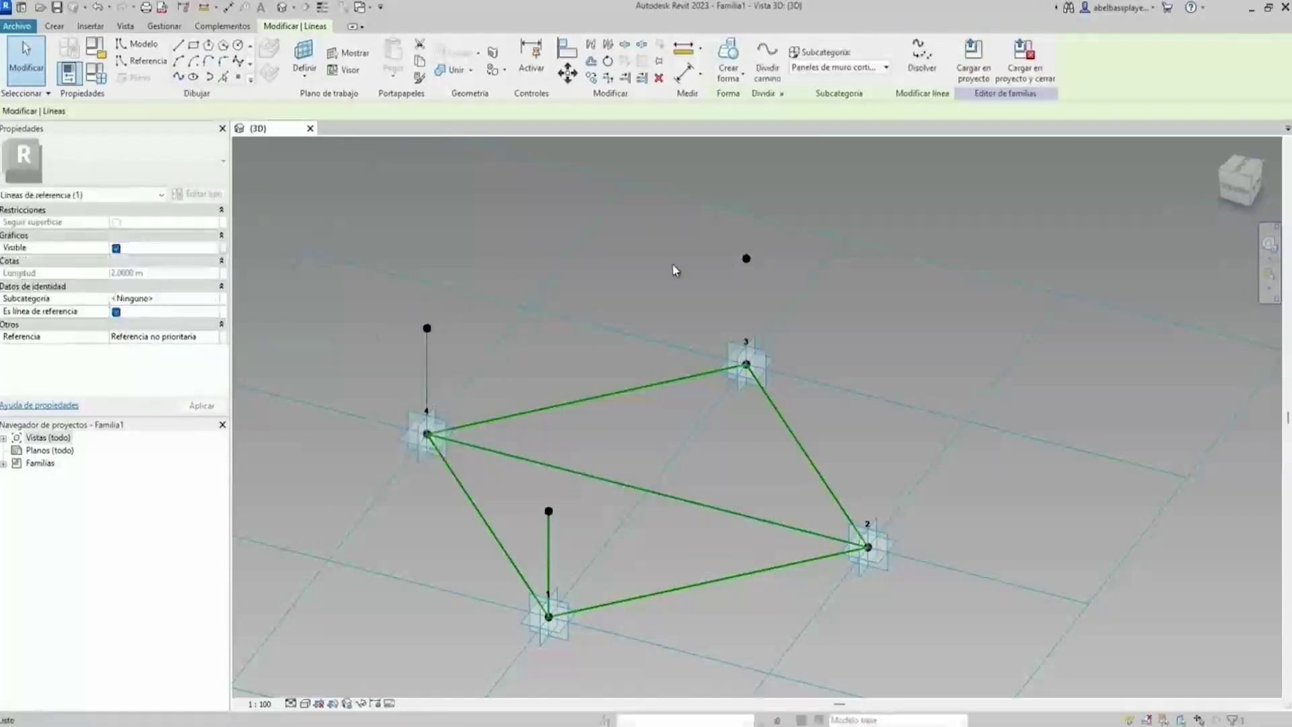
left_click(744, 341)
left_click(762, 355)
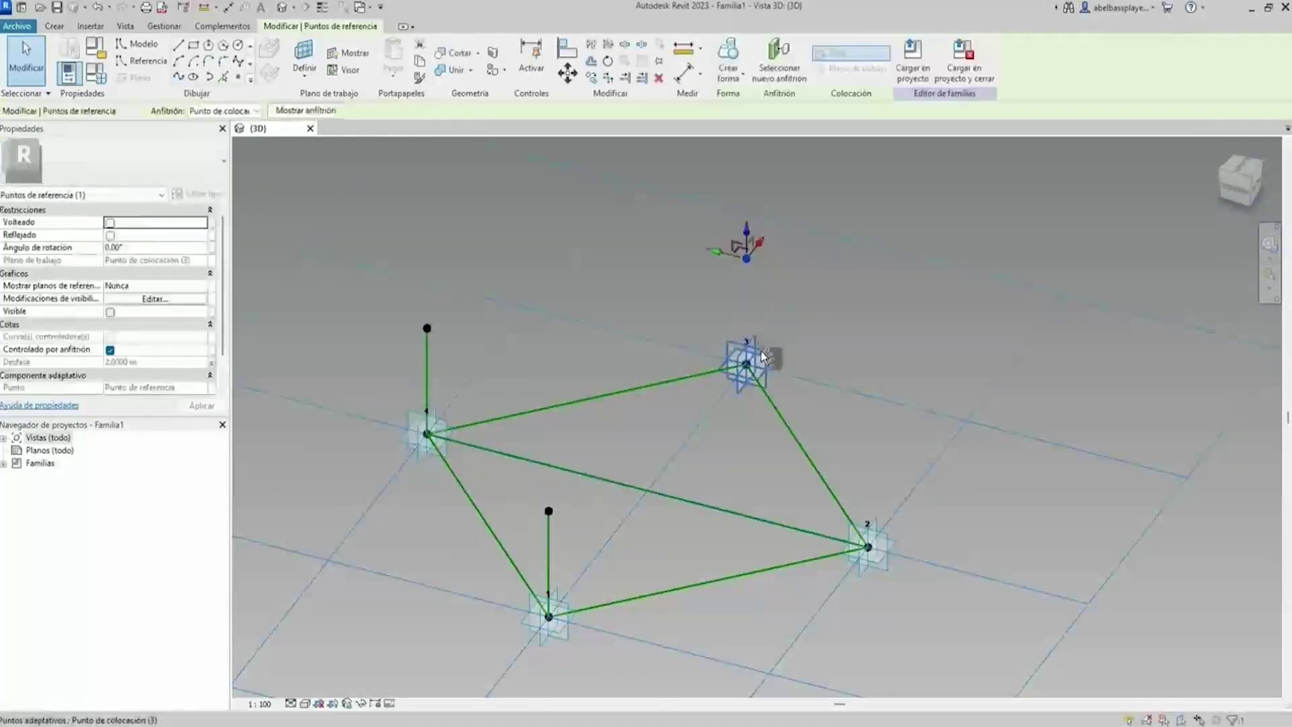
Draw a vertical reference line from adaptive point 3 up to its raised point.
left_click(745, 258)
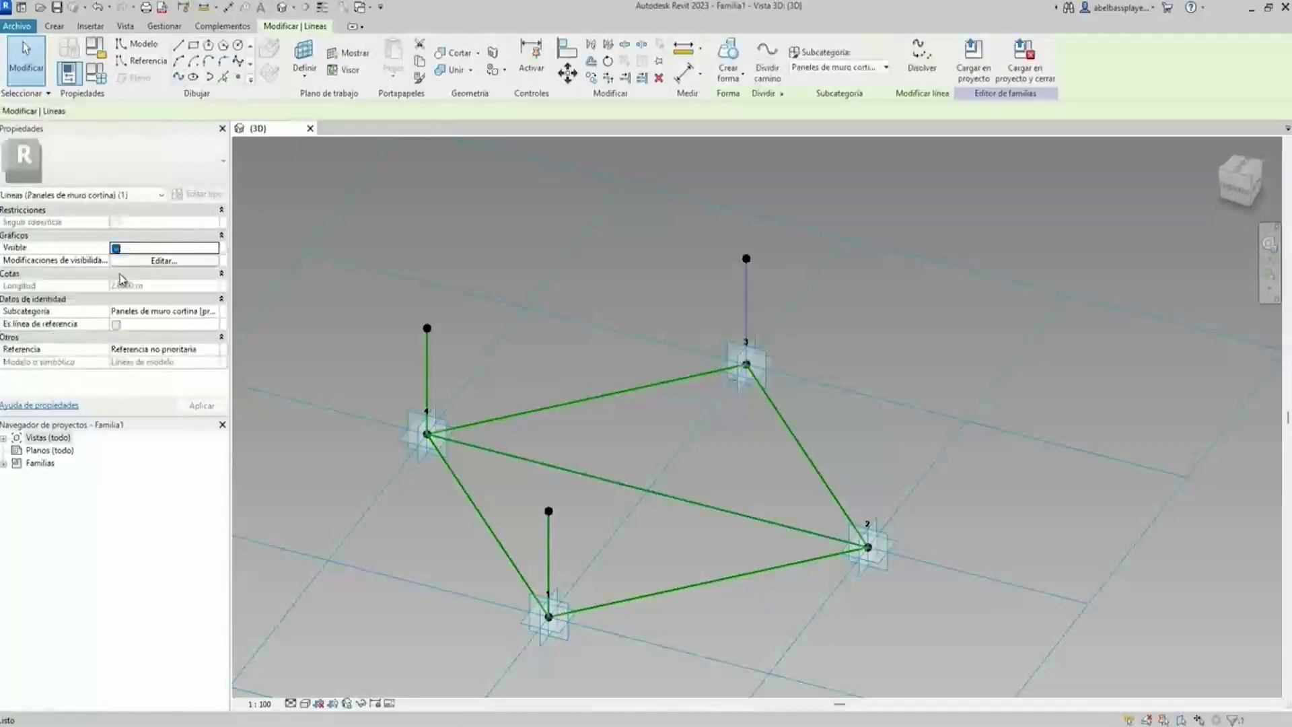
left_click(119, 325)
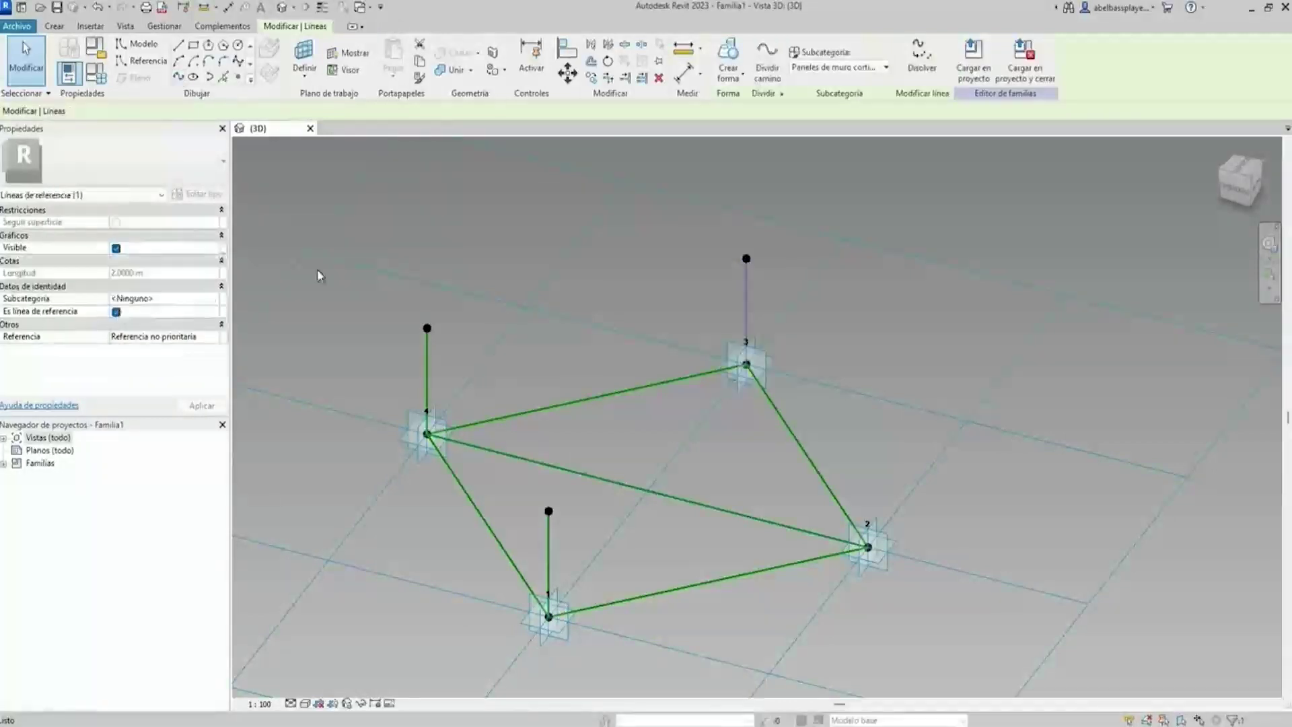
left_click(656, 225)
Join the raised point above point 4 to those above points 1 and 3 with reference lines.
left_click(427, 328, "ctrl")
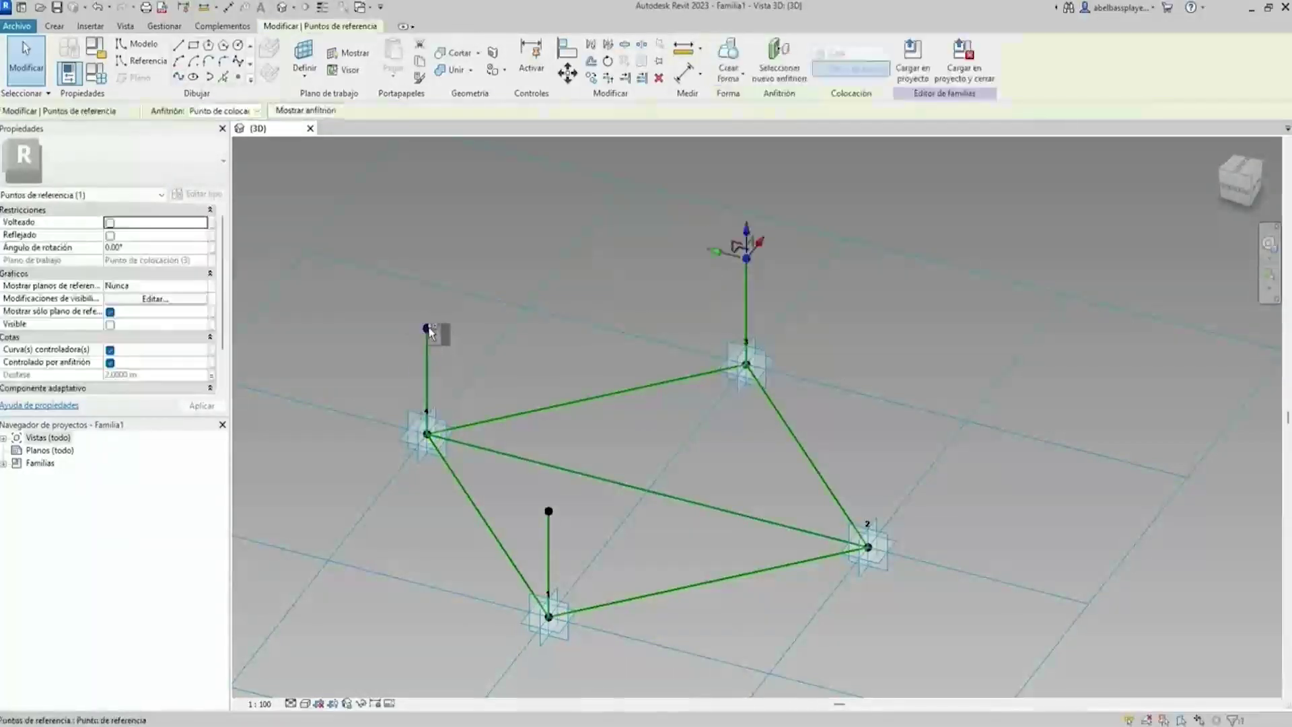
left_click(178, 76)
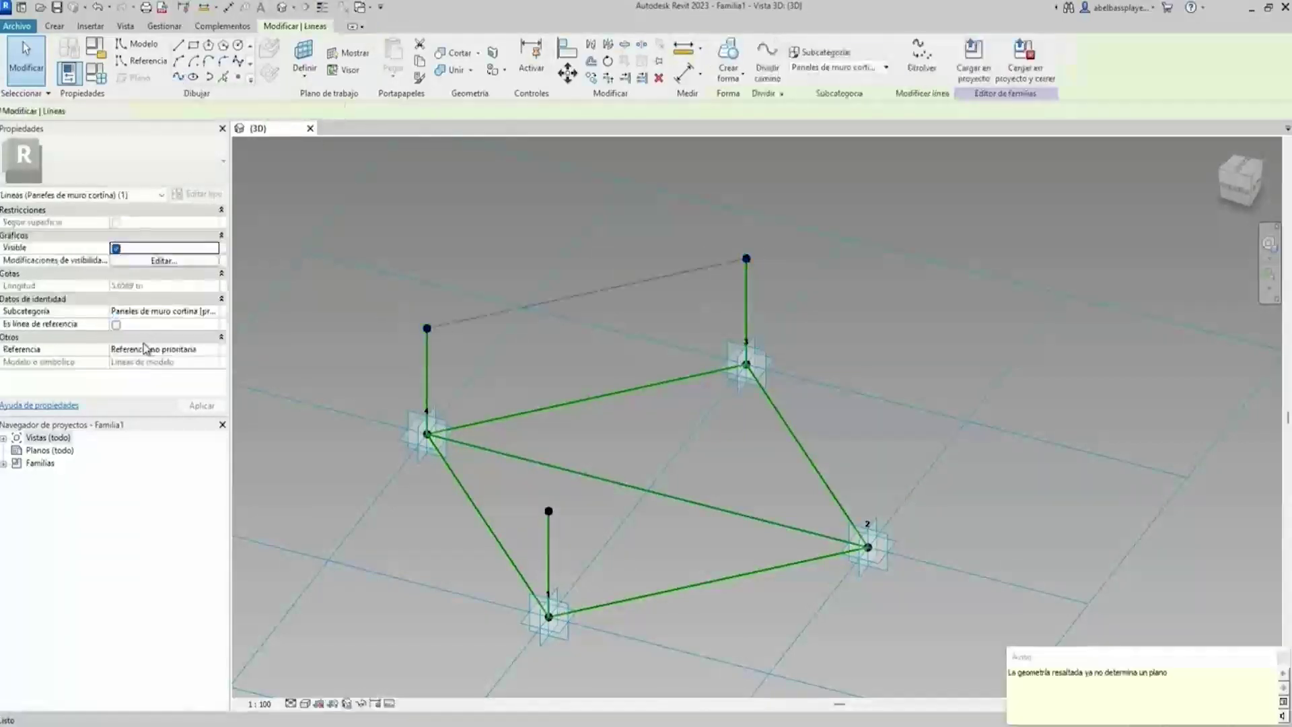
left_click(116, 325)
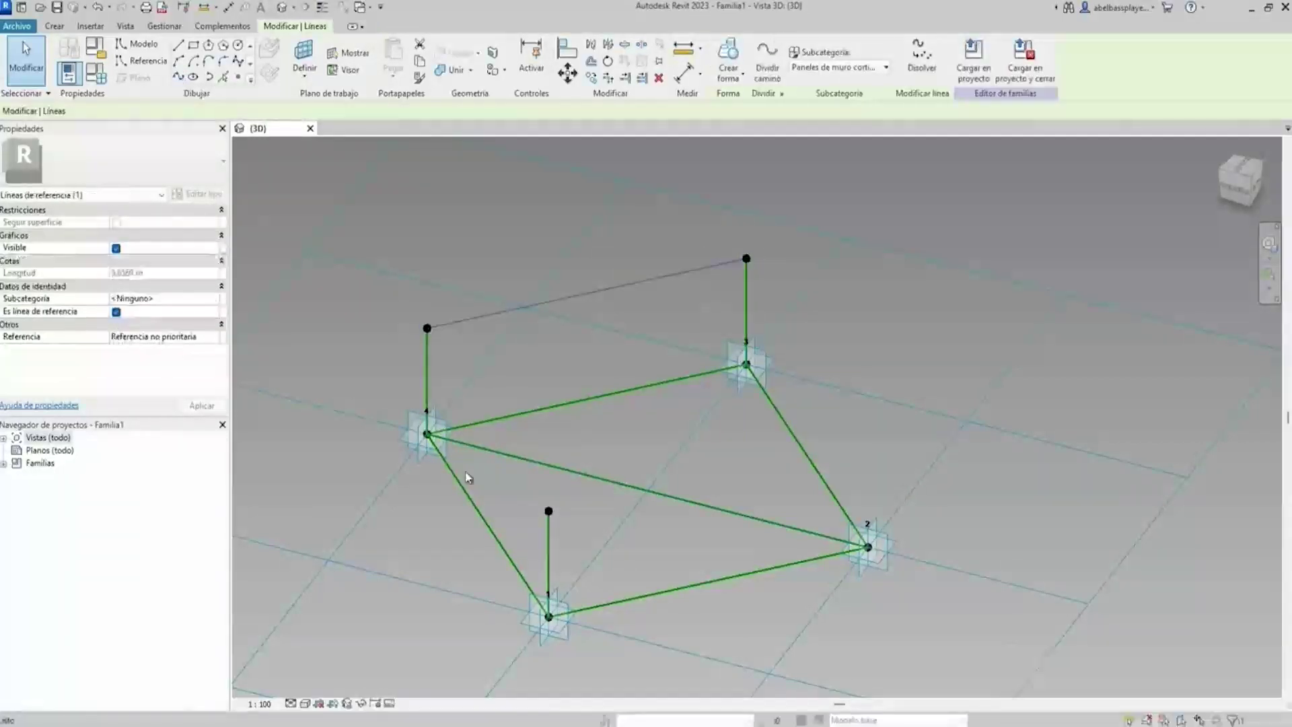
left_click(430, 330)
left_click(177, 76)
left_click(116, 324)
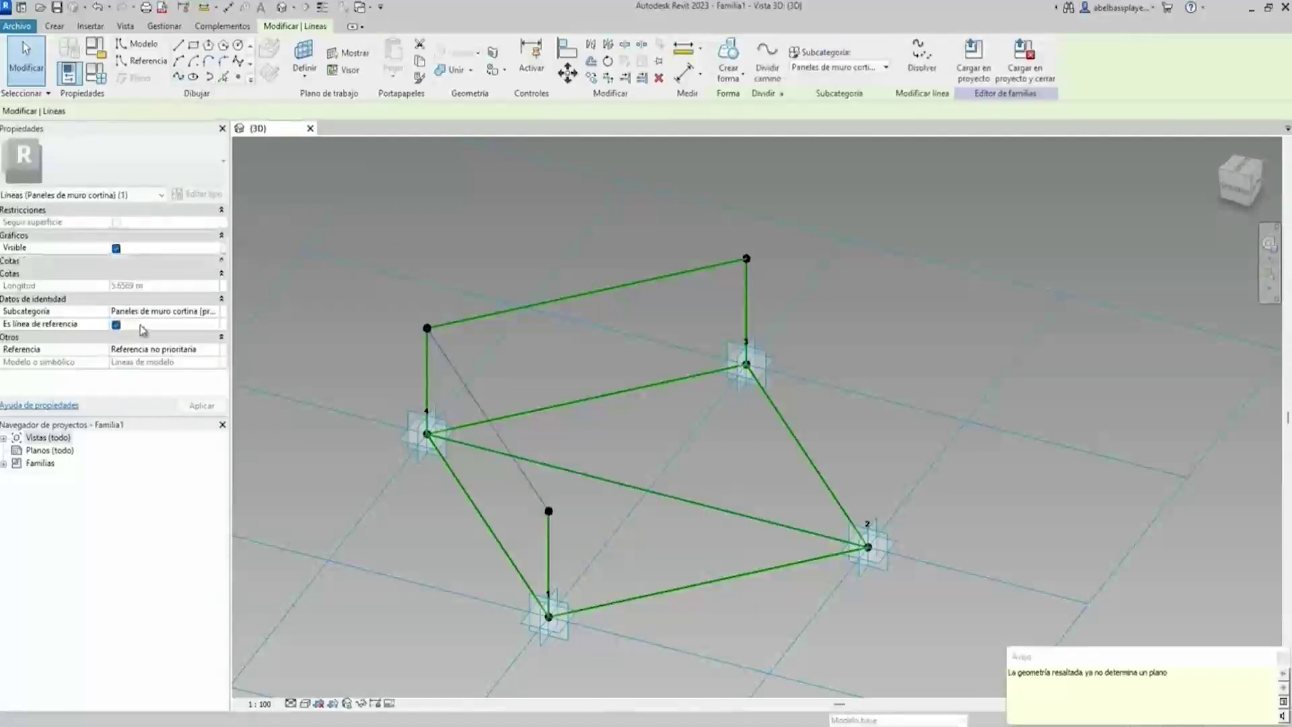
key("Escape")
mouse_move(672, 323)
middle_mouse_down("shift")
mouse_move(834, 313)
mouse_move(777, 275)
middle_mouse_up("shift")
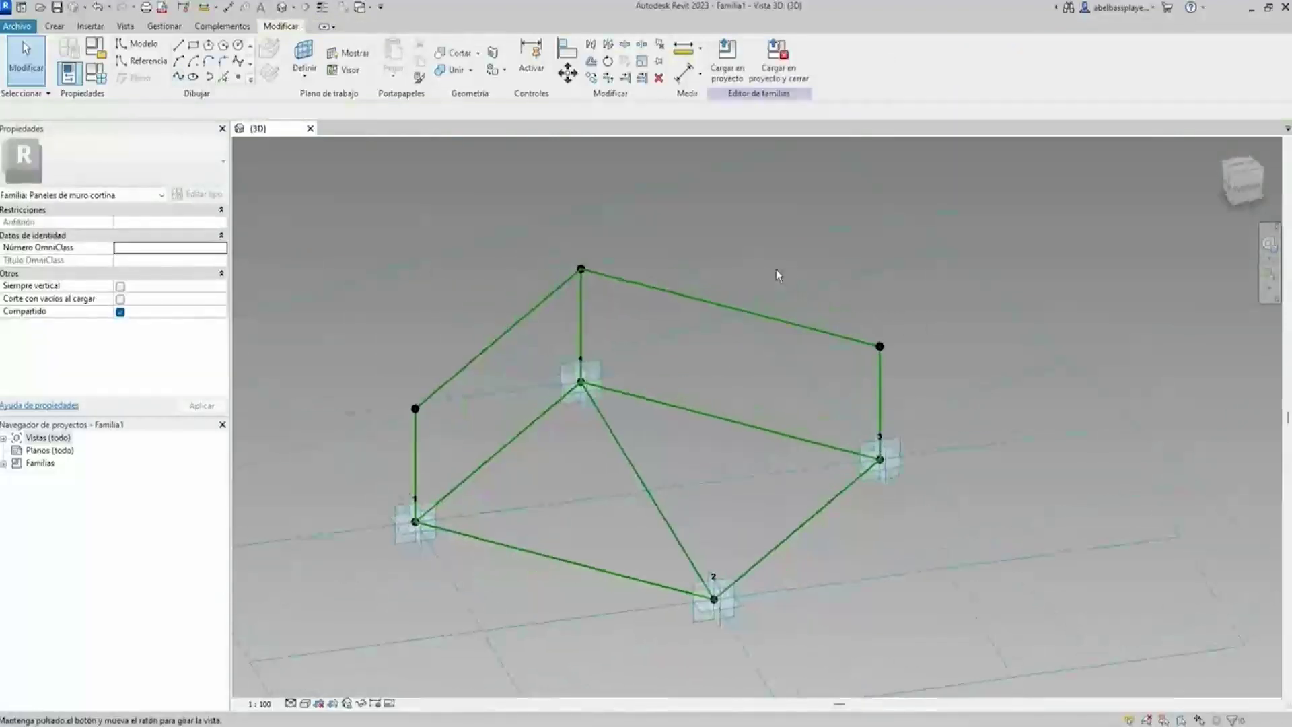
middle_click_drag(878, 293, 990, 306, "shift")
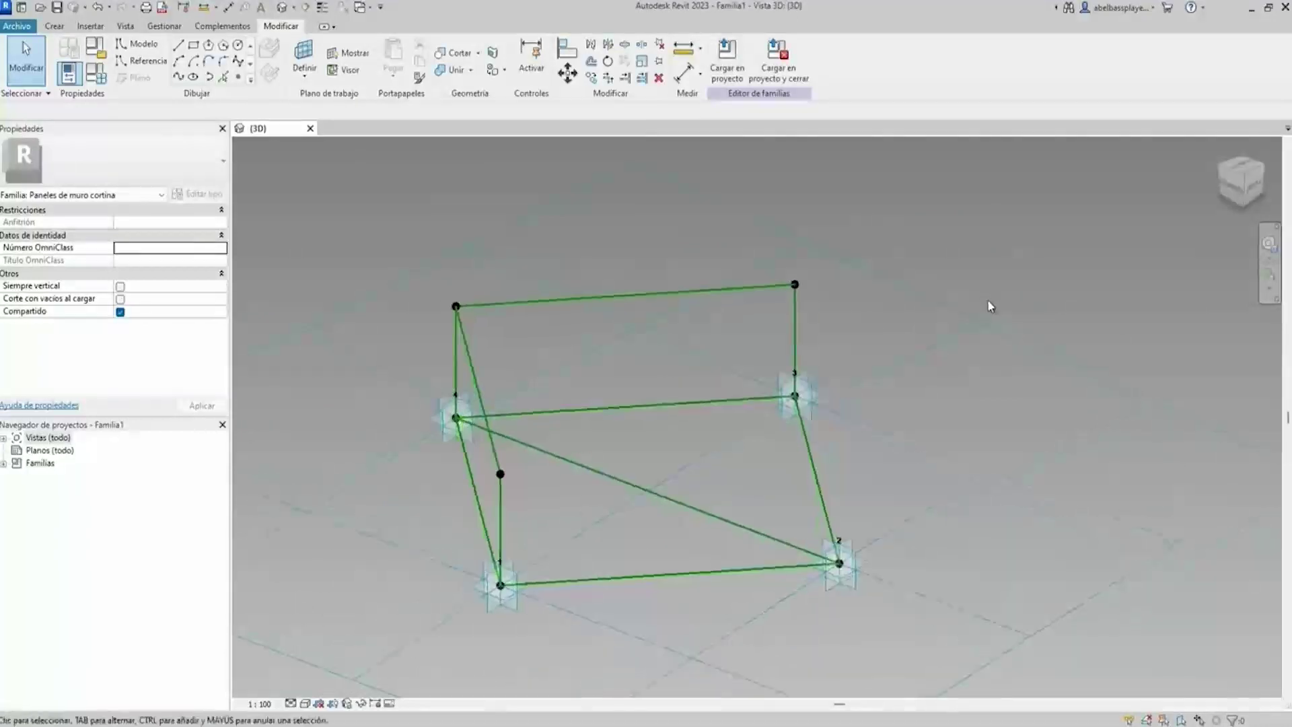
mouse_move(986, 448)
middle_mouse_down("shift")
mouse_move(825, 452)
mouse_move(825, 496)
mouse_move(860, 551)
mouse_move(808, 468)
middle_mouse_up("shift")
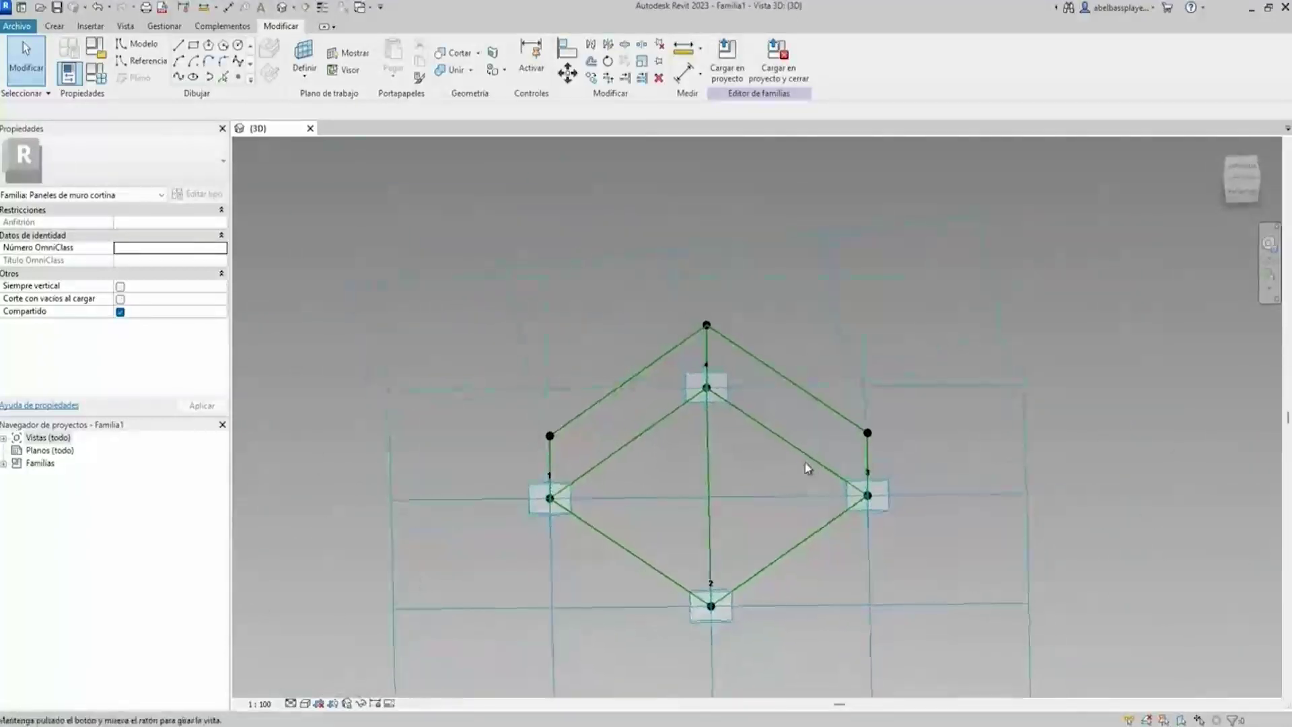
Place a reference point on the rhombus edge between points 4 and 3.
left_click(231, 78)
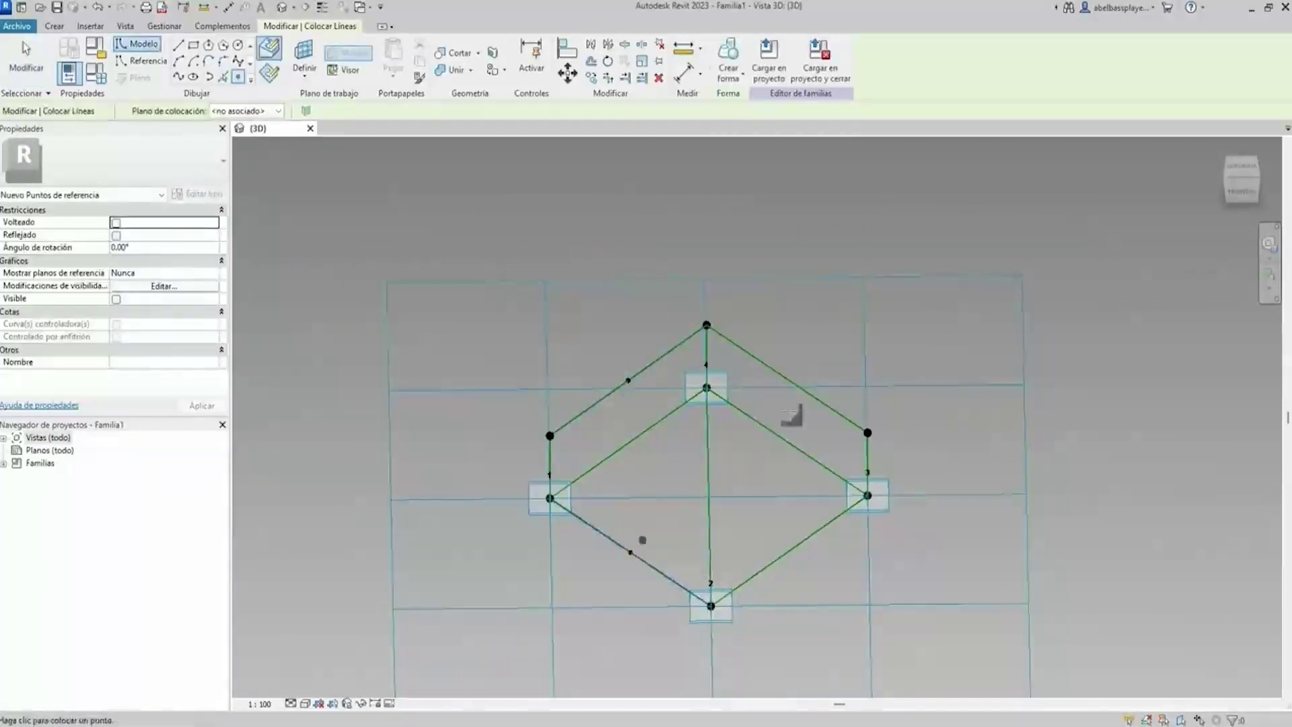
left_click(787, 443)
key("Escape")
key("Escape")
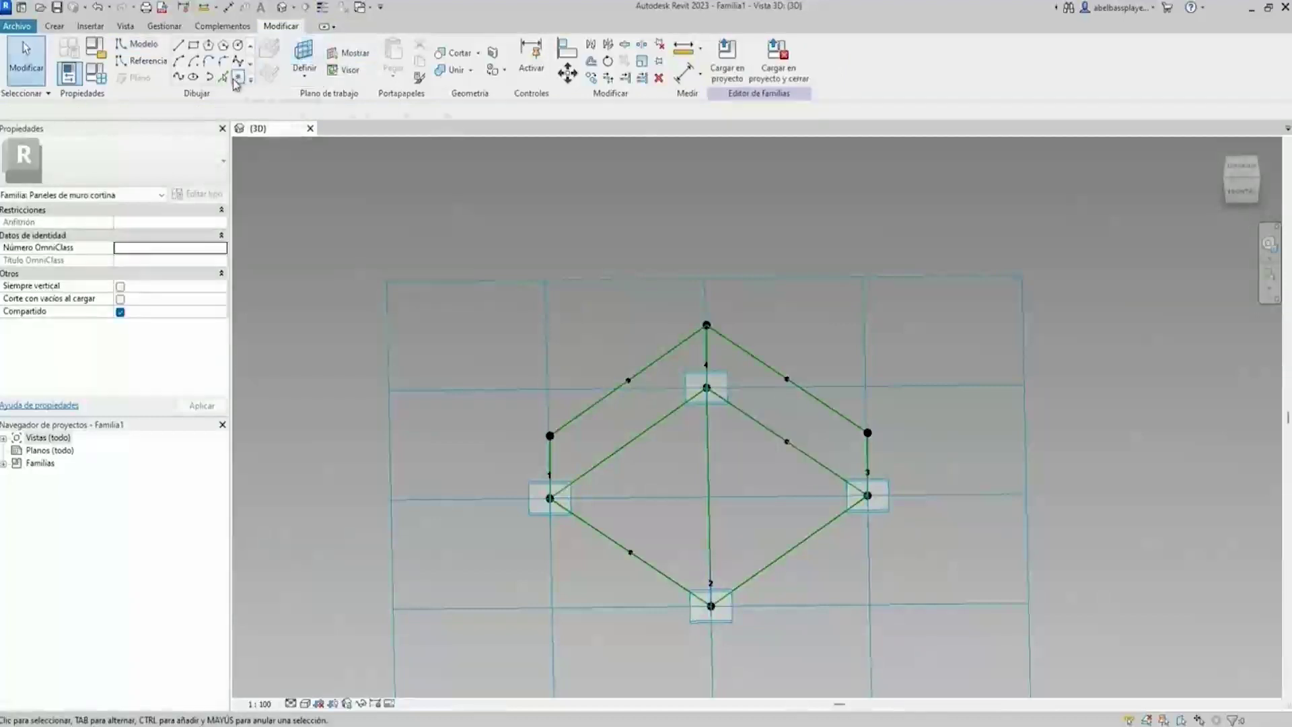
Place reference points midway on both raised top lines, accepting the duplicate-point warning.
left_click(237, 78)
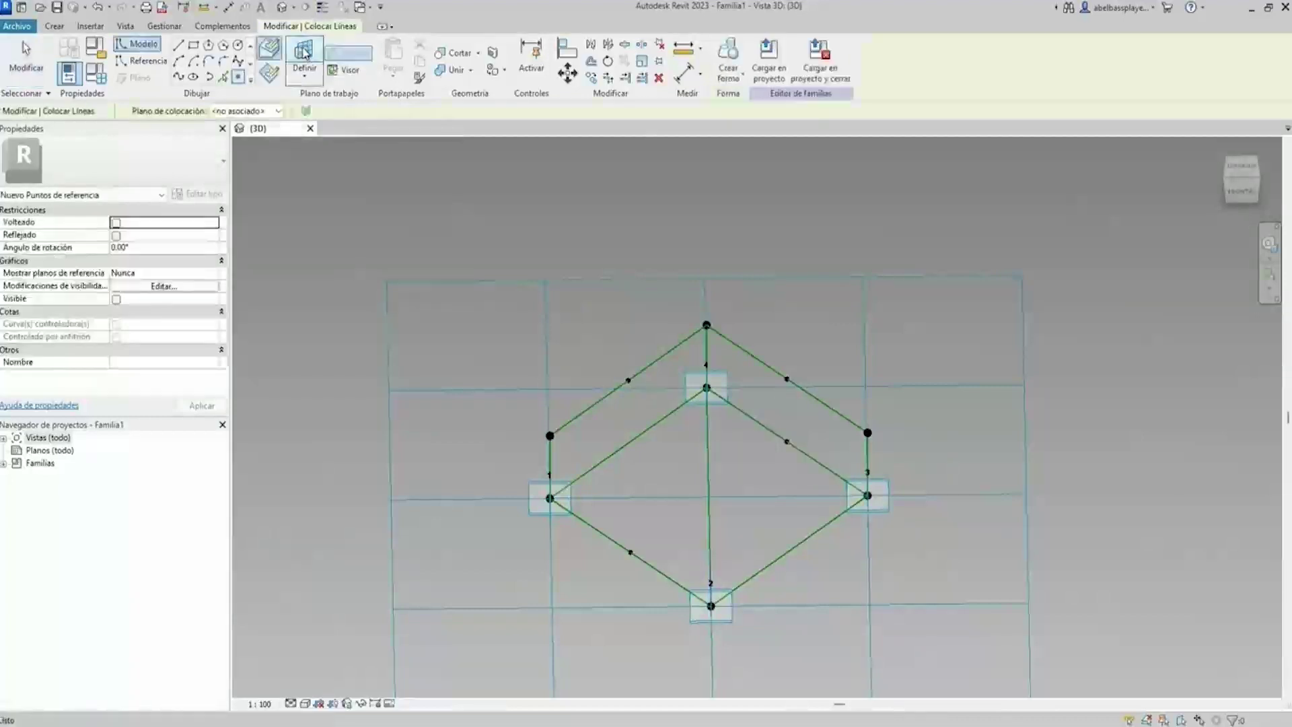
left_click(633, 380)
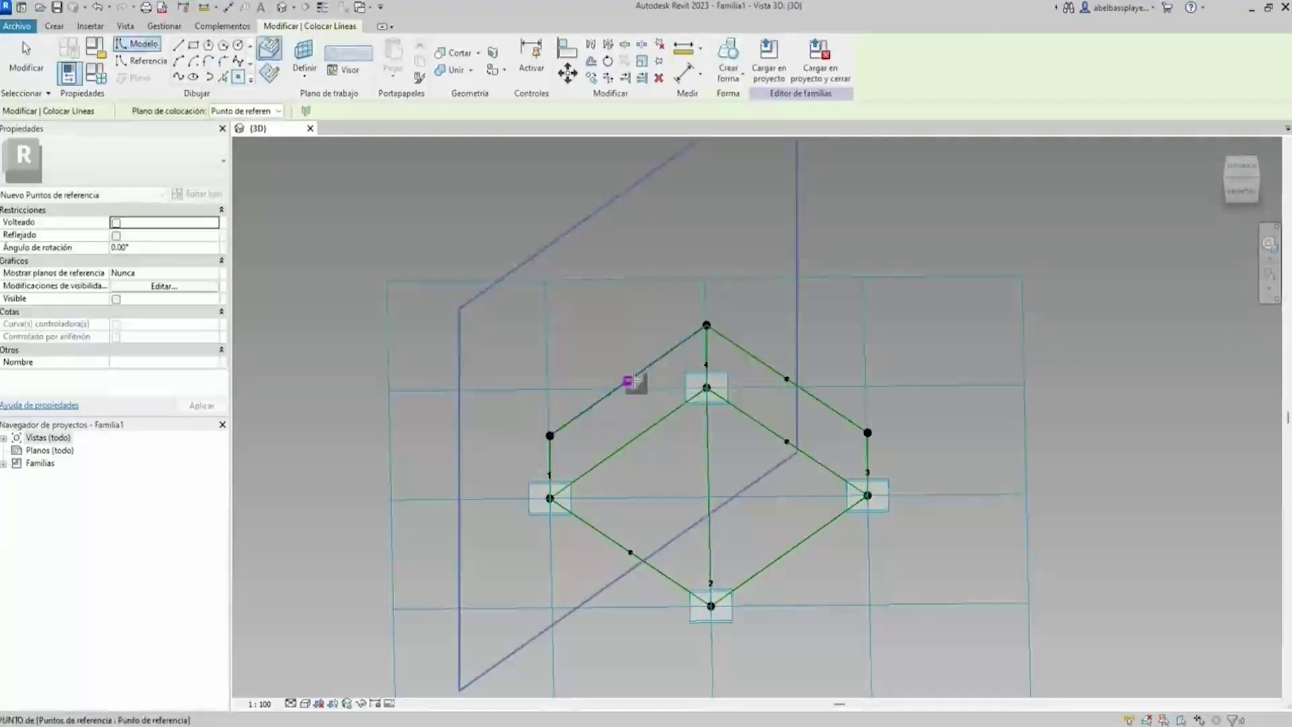
left_click(696, 416)
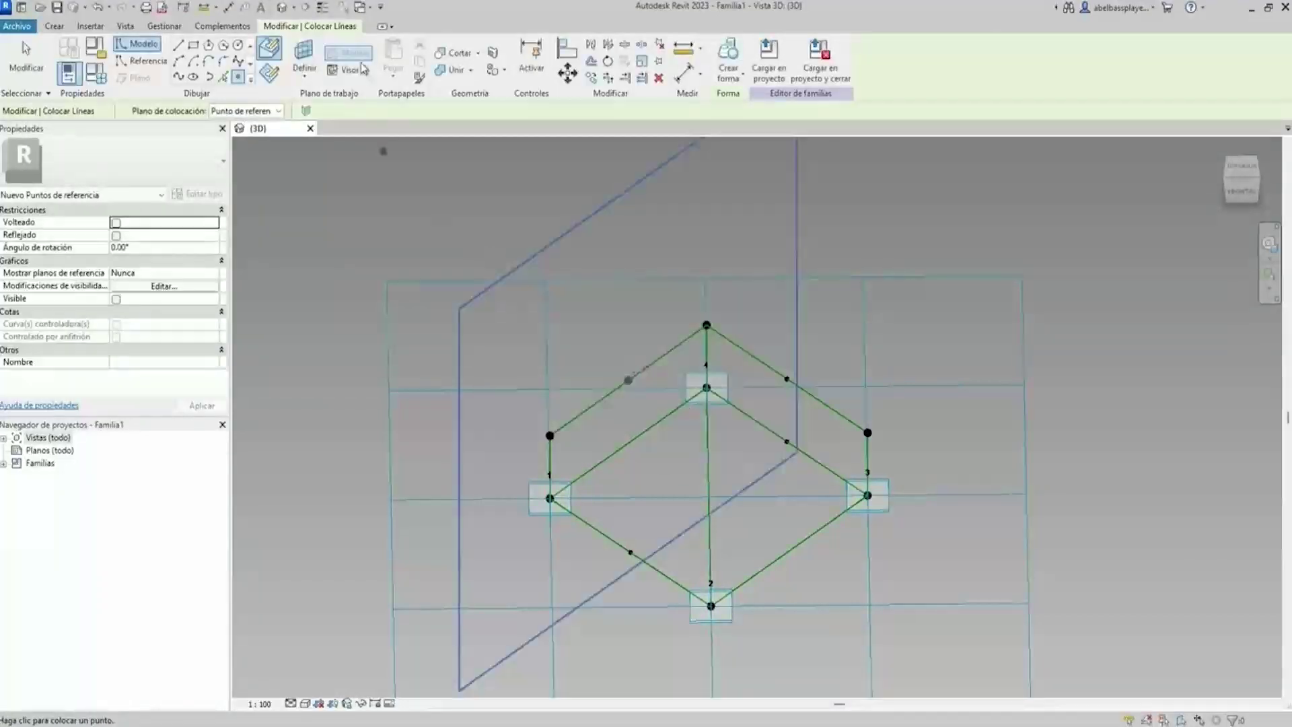
key("Escape")
key("Escape")
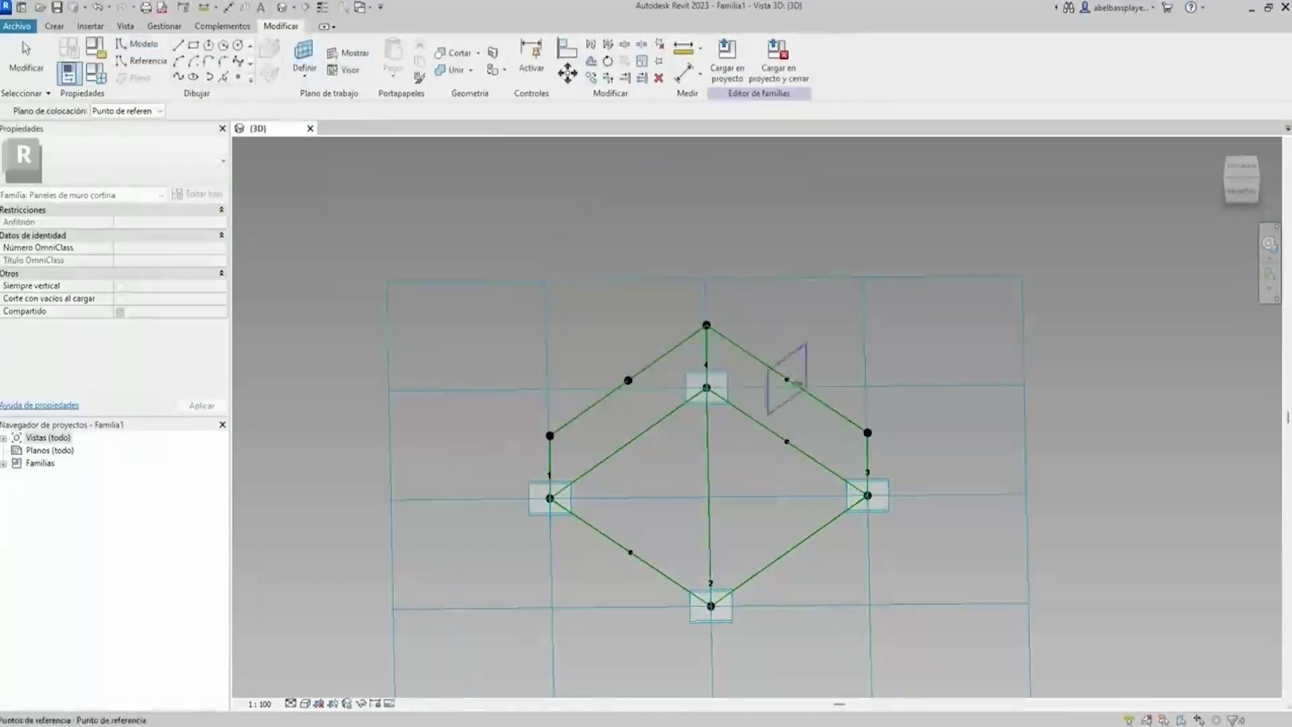
key("Return")
left_click(801, 377)
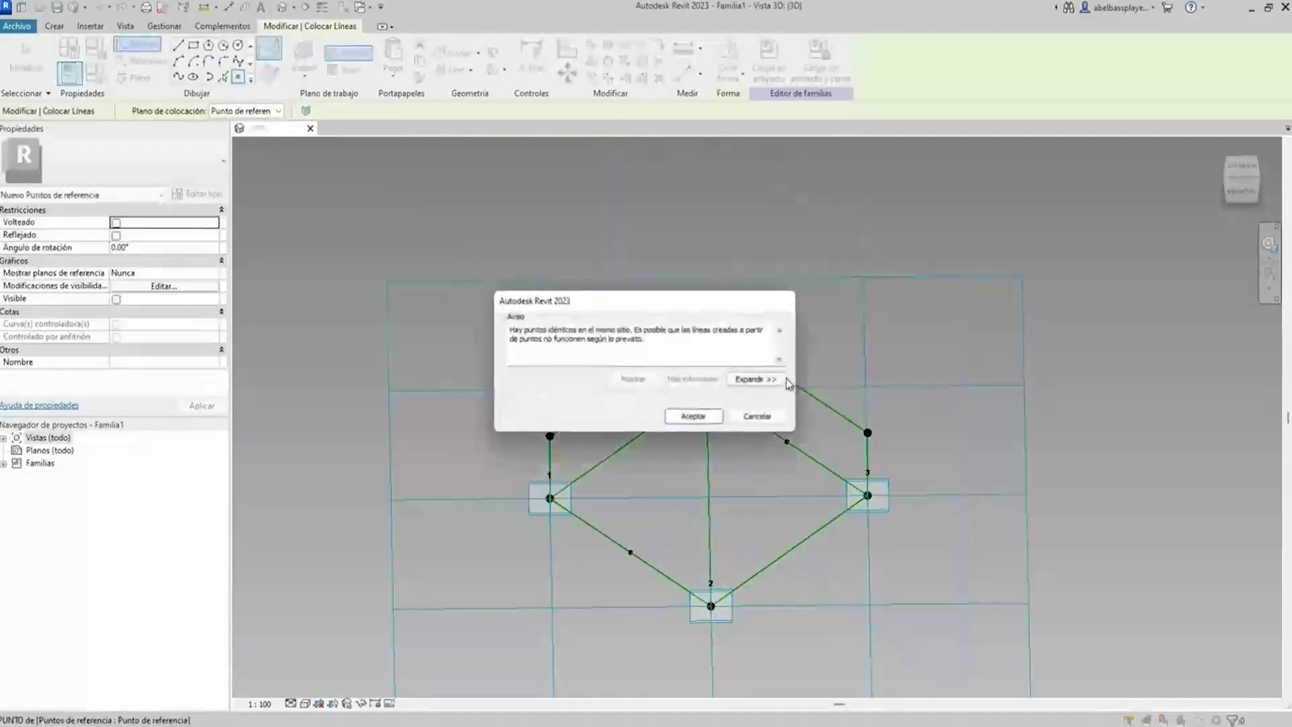
left_click(694, 417)
key("Escape")
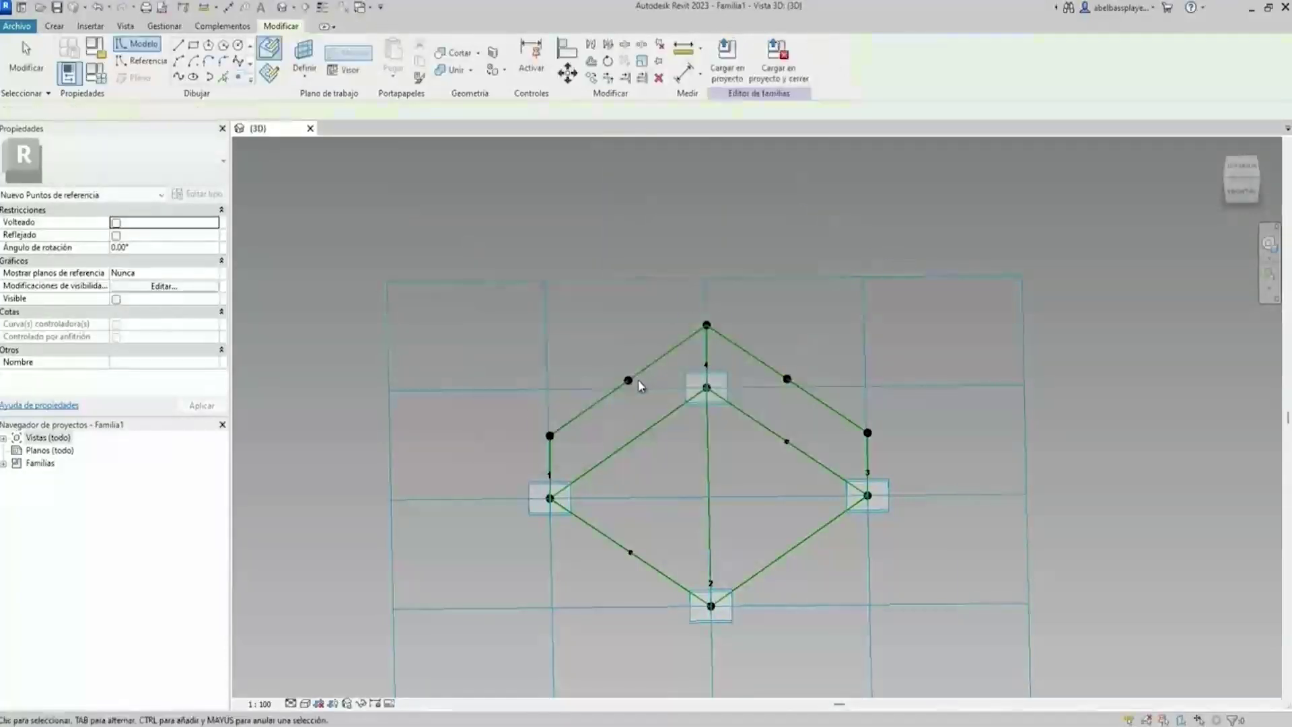
Link the upper-left midpoint's offset to a new family parameter named curva.
left_click(628, 380)
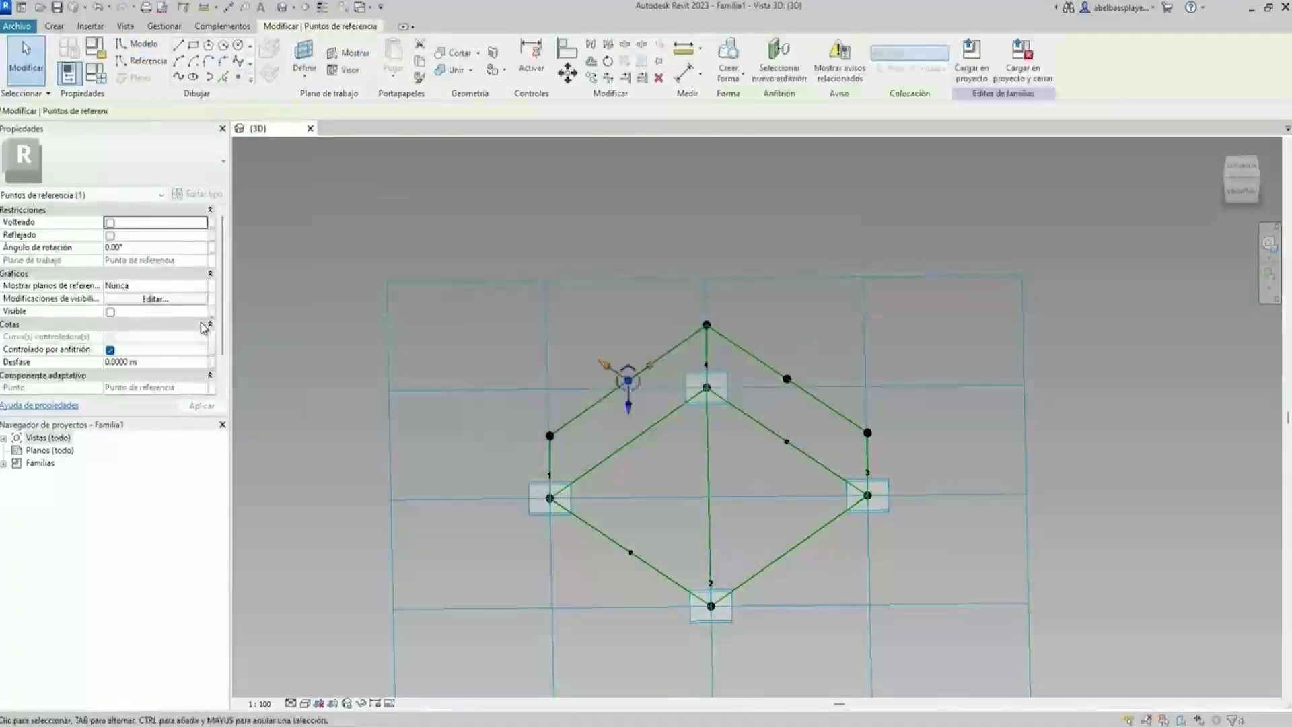
left_click(207, 363)
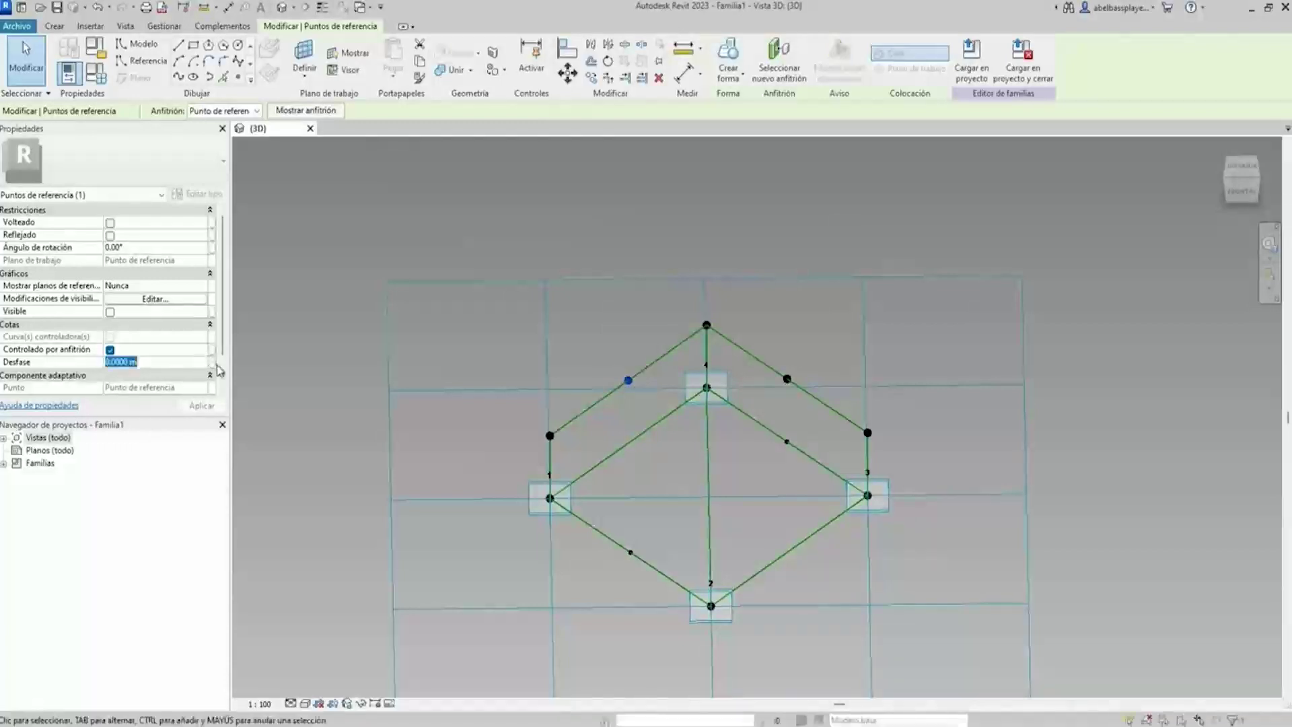
left_click(214, 367)
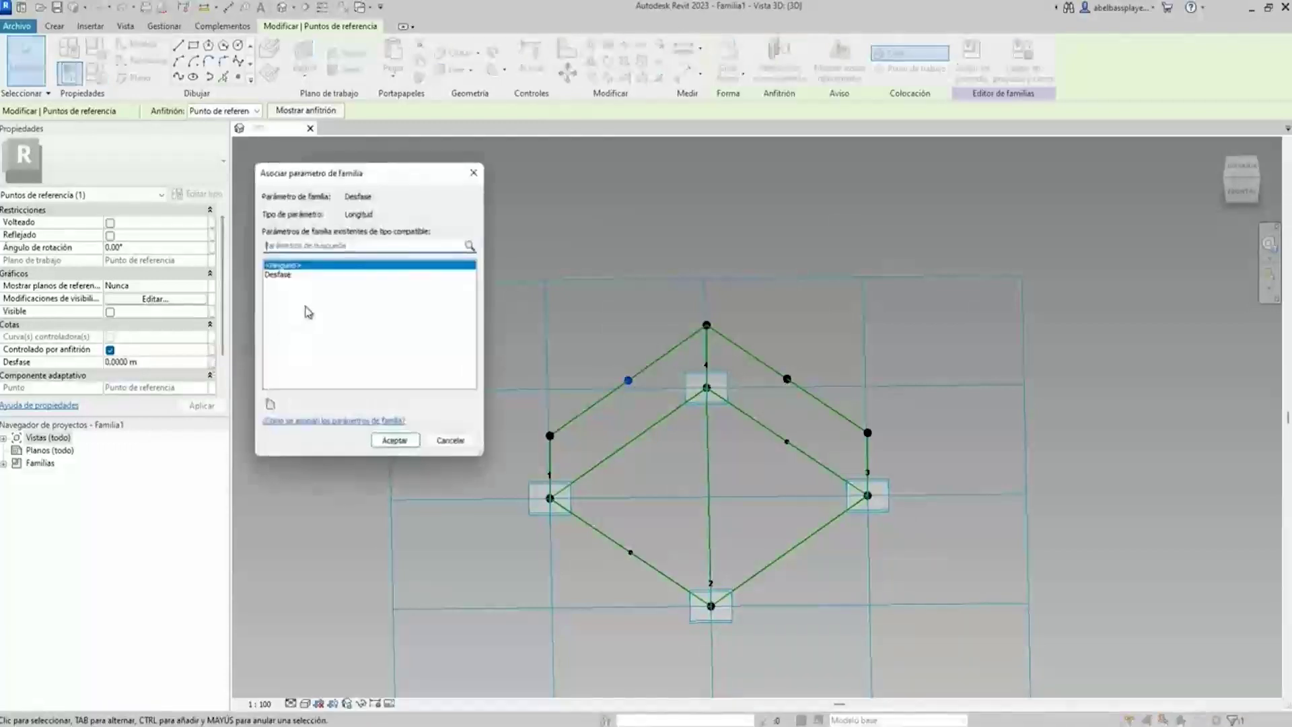
left_click(276, 404)
type("curva")
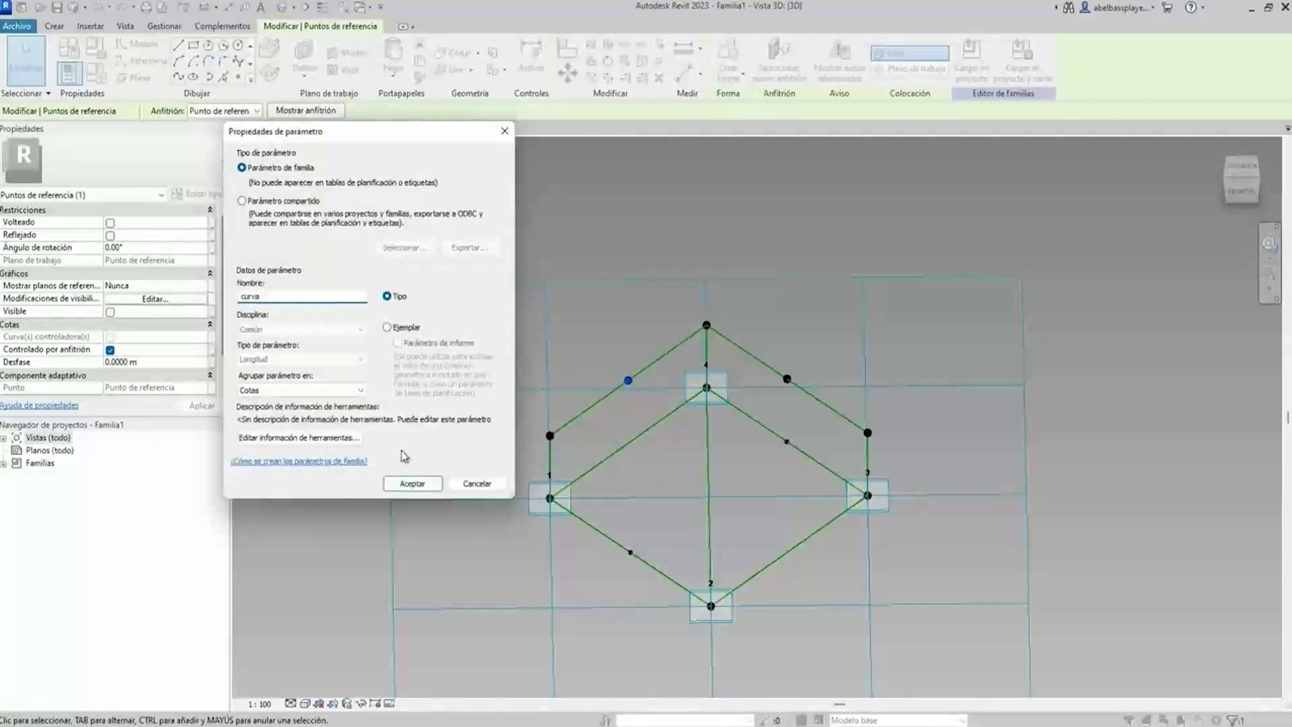
left_click(413, 486)
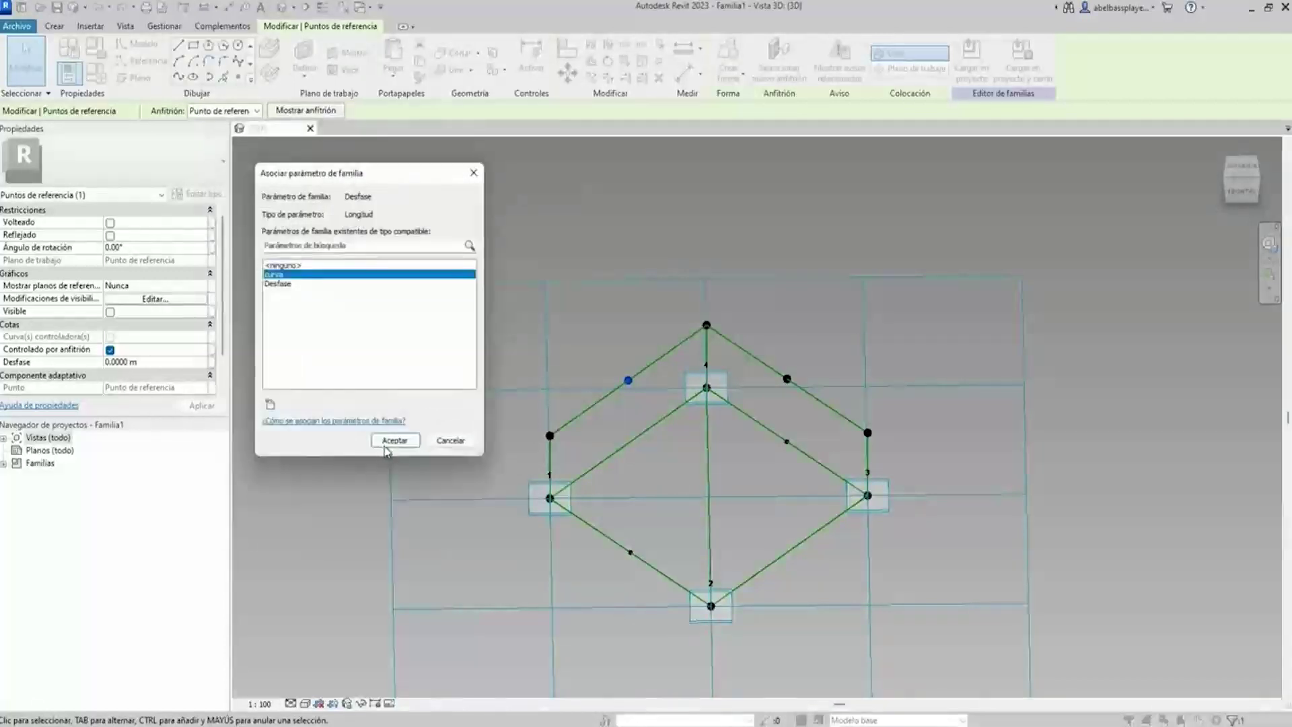
left_click(394, 441)
Set curva to -0.5 m in Family Types, correcting an initial -0.05 m entry.
left_click(70, 73)
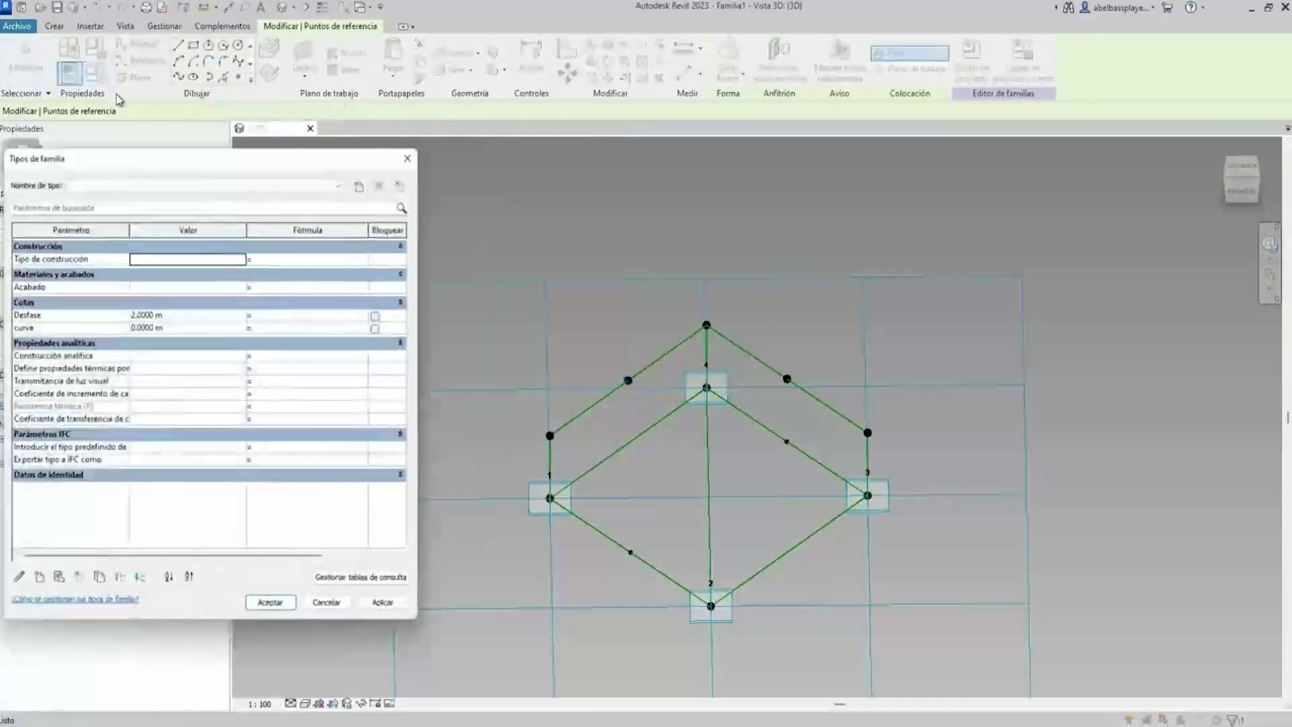
left_click(179, 329)
type("-.05")
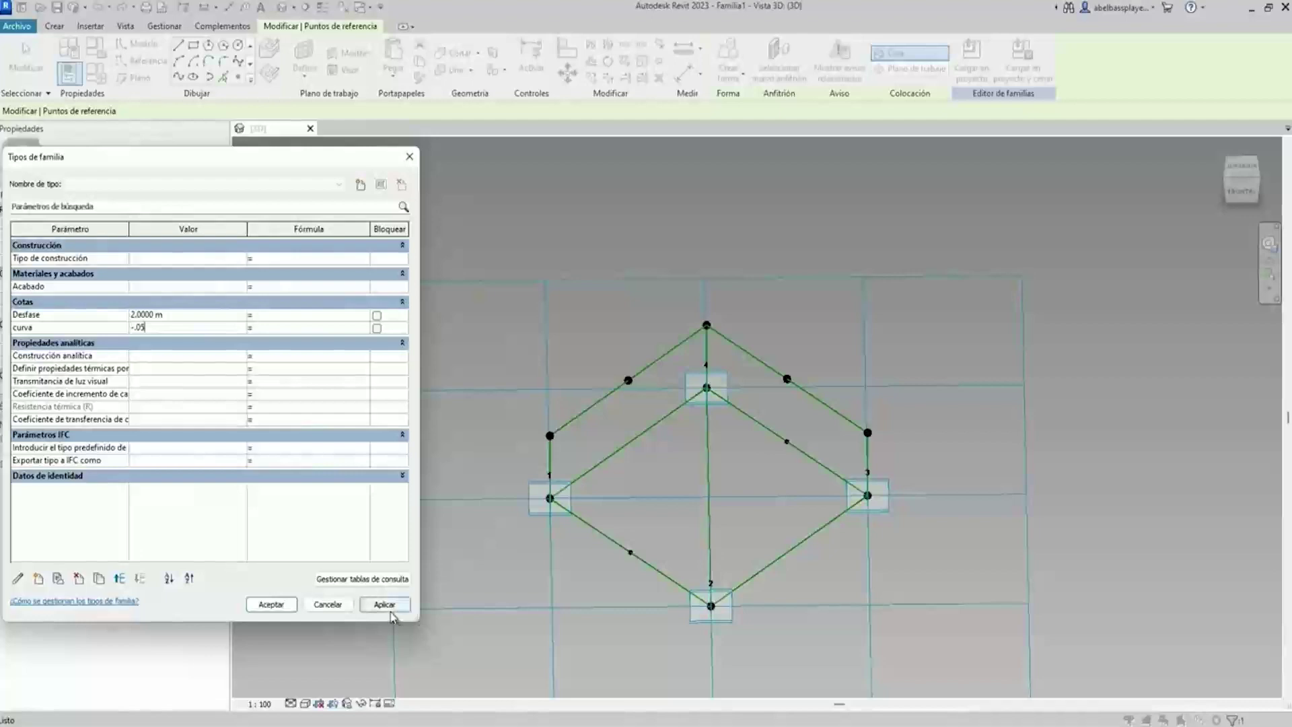
left_click(393, 614)
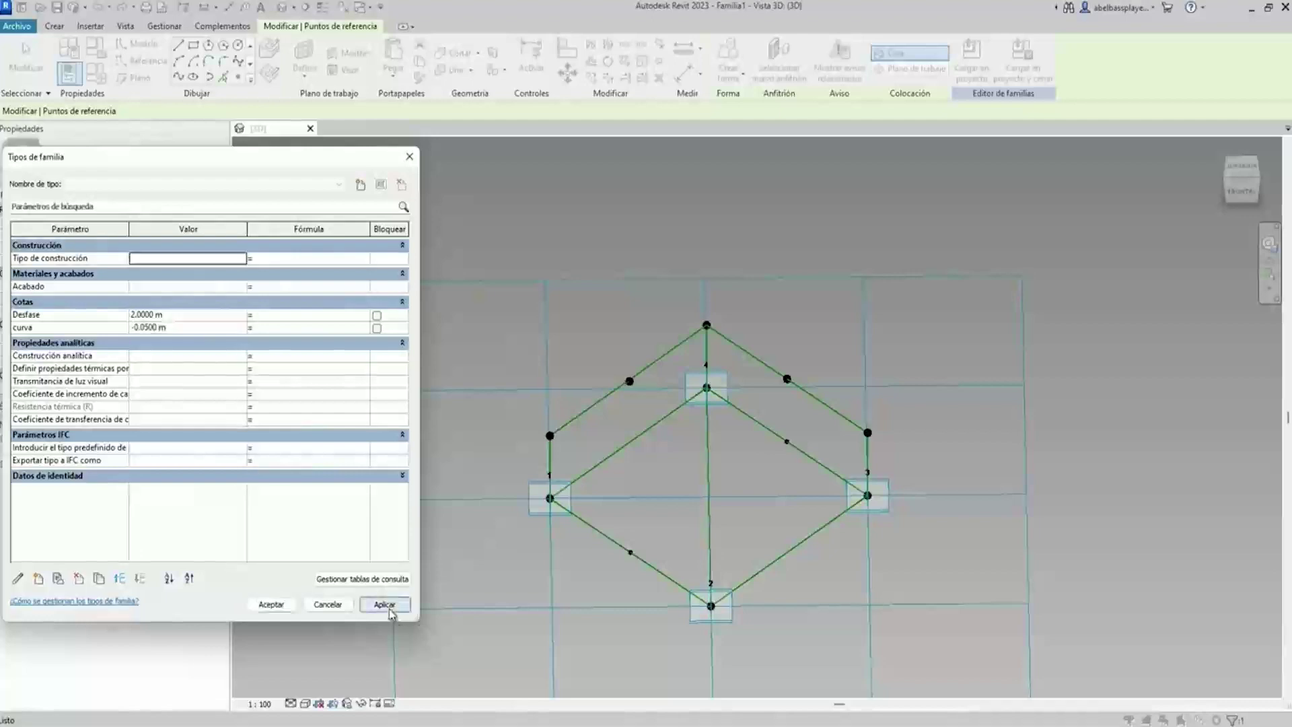
left_click(271, 604)
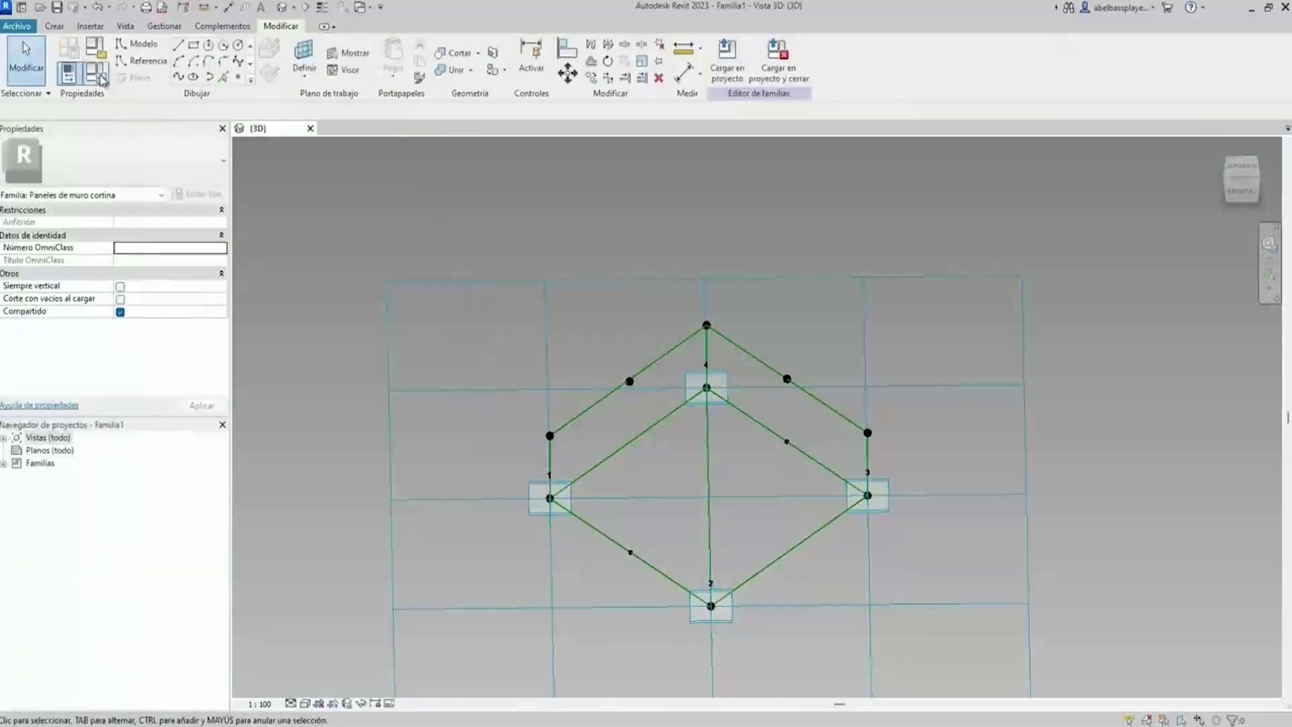
left_click(102, 79)
left_click(186, 328)
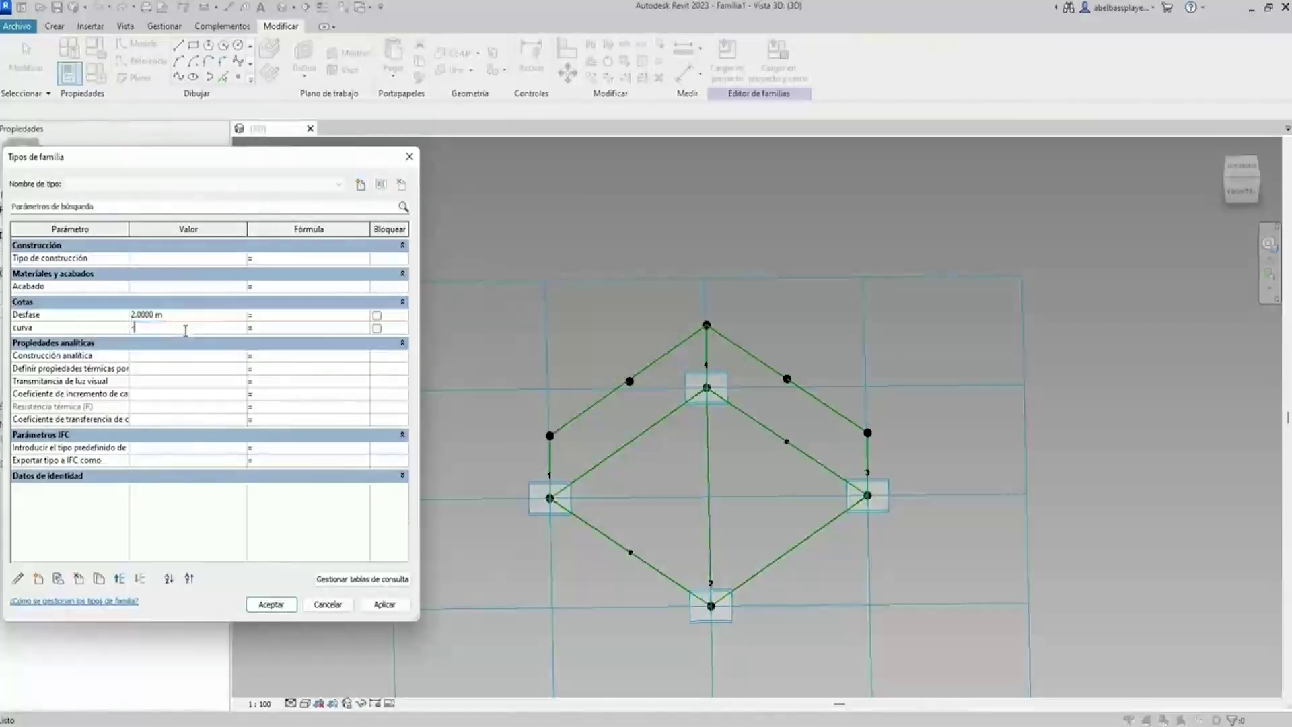
left_click(374, 605)
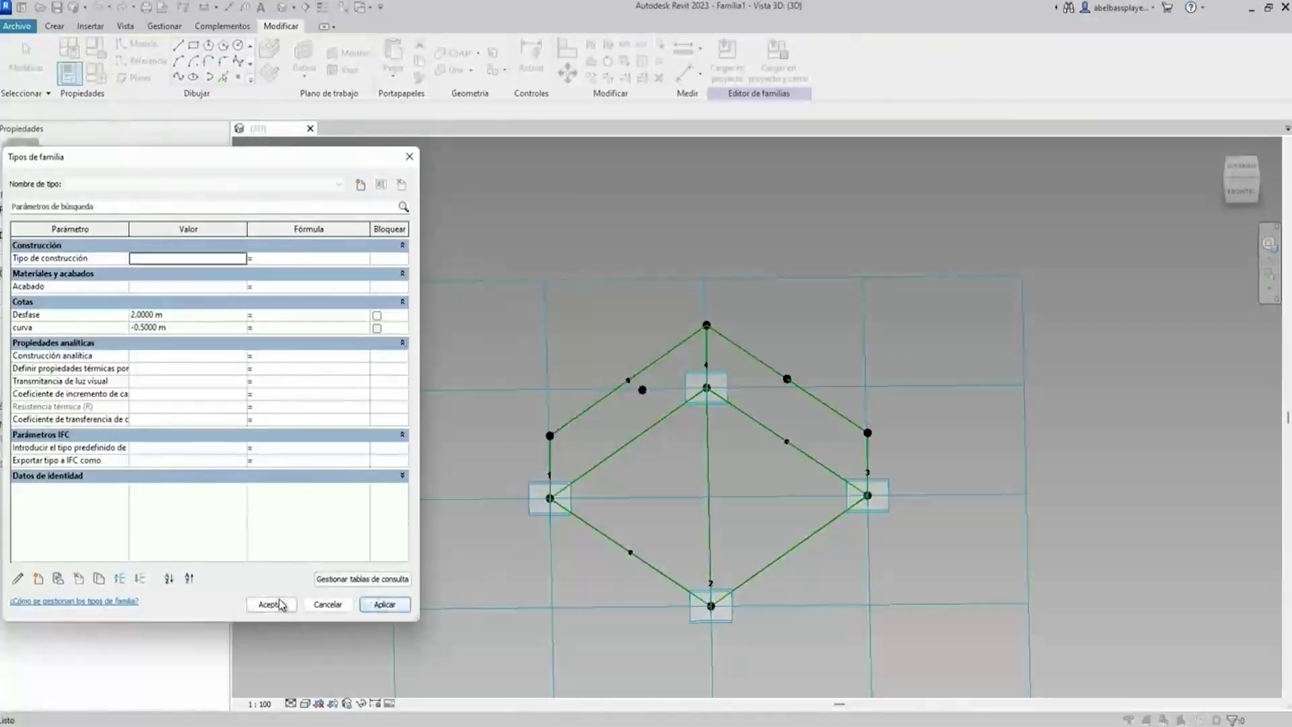
left_click(278, 604)
left_click(787, 379)
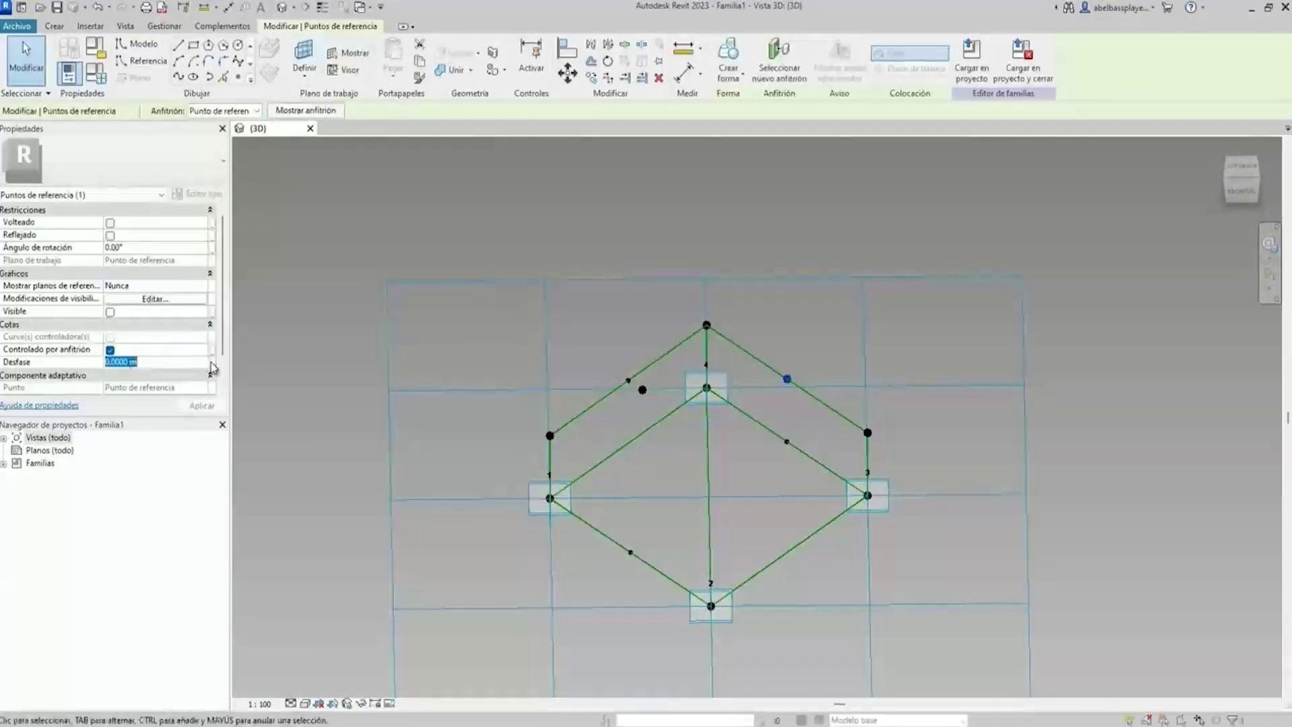
Link the upper-right midpoint's offset to the curva parameter.
left_click(209, 364)
left_click(289, 273)
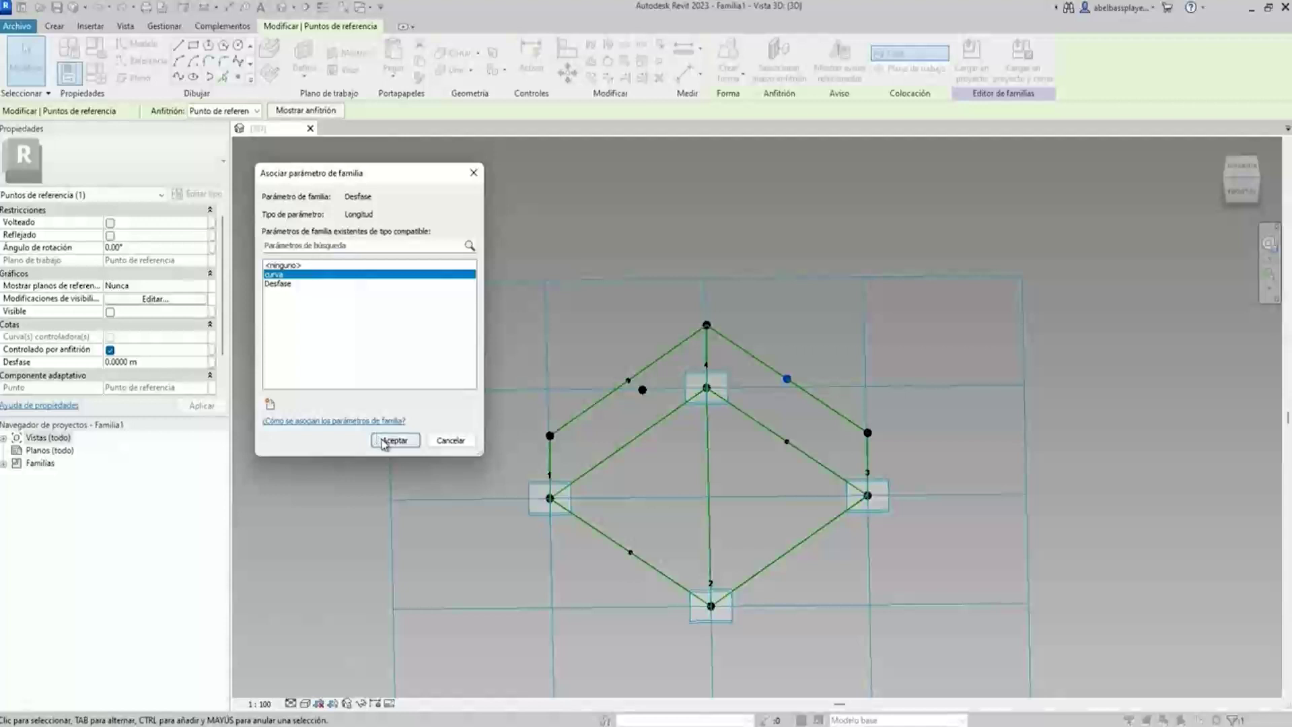
left_click(394, 440)
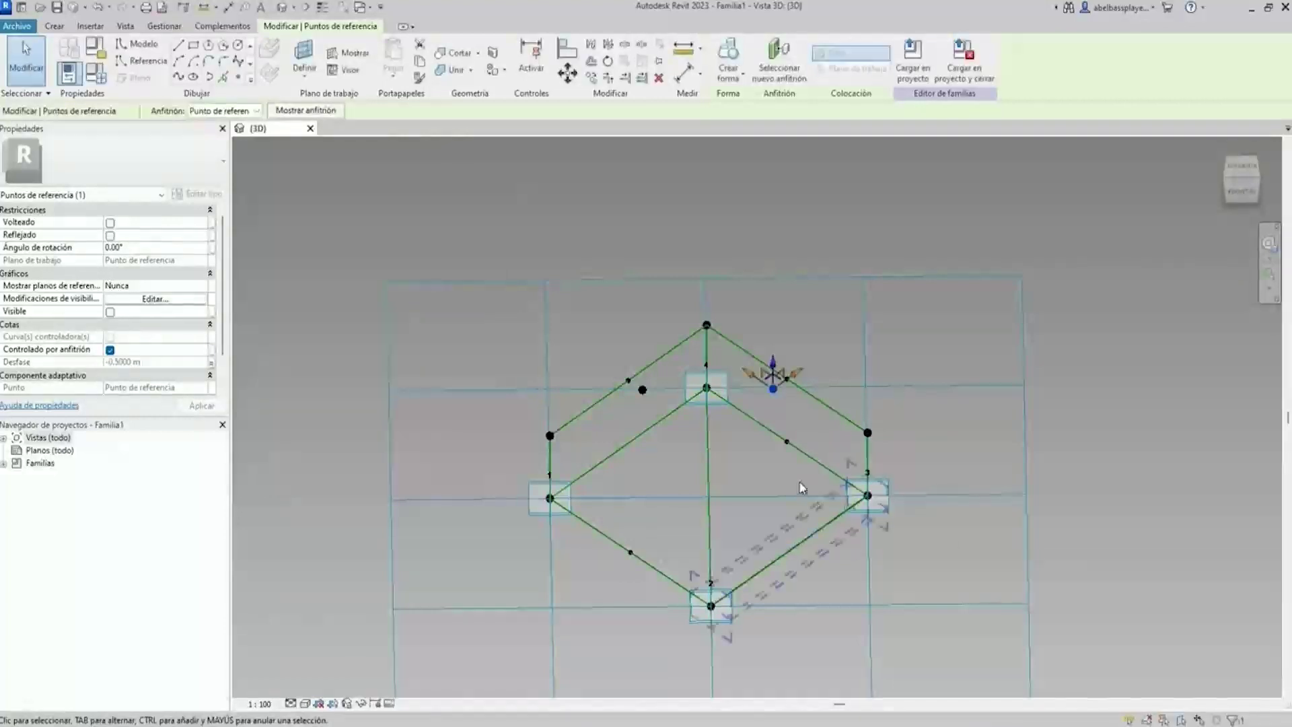
Create a curved spline through the points along the upper-left edge.
middle_click_drag(895, 670, 638, 442, "shift")
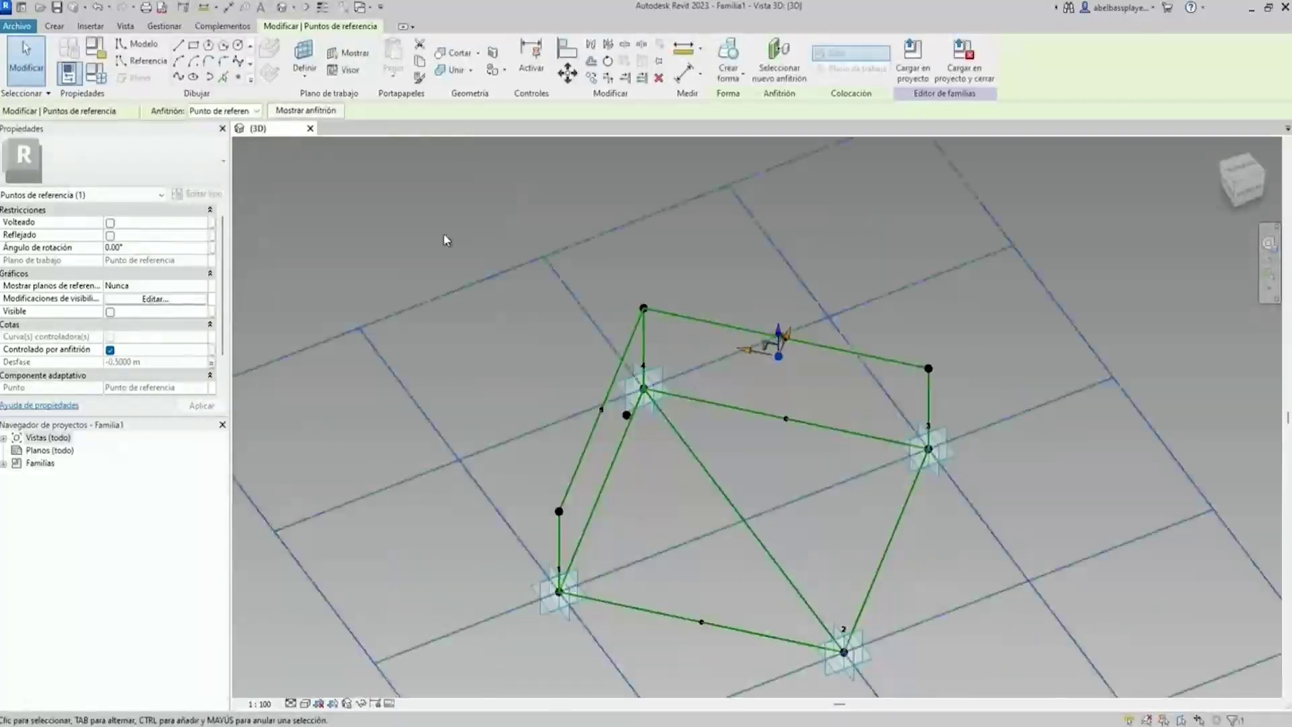
left_click(558, 511)
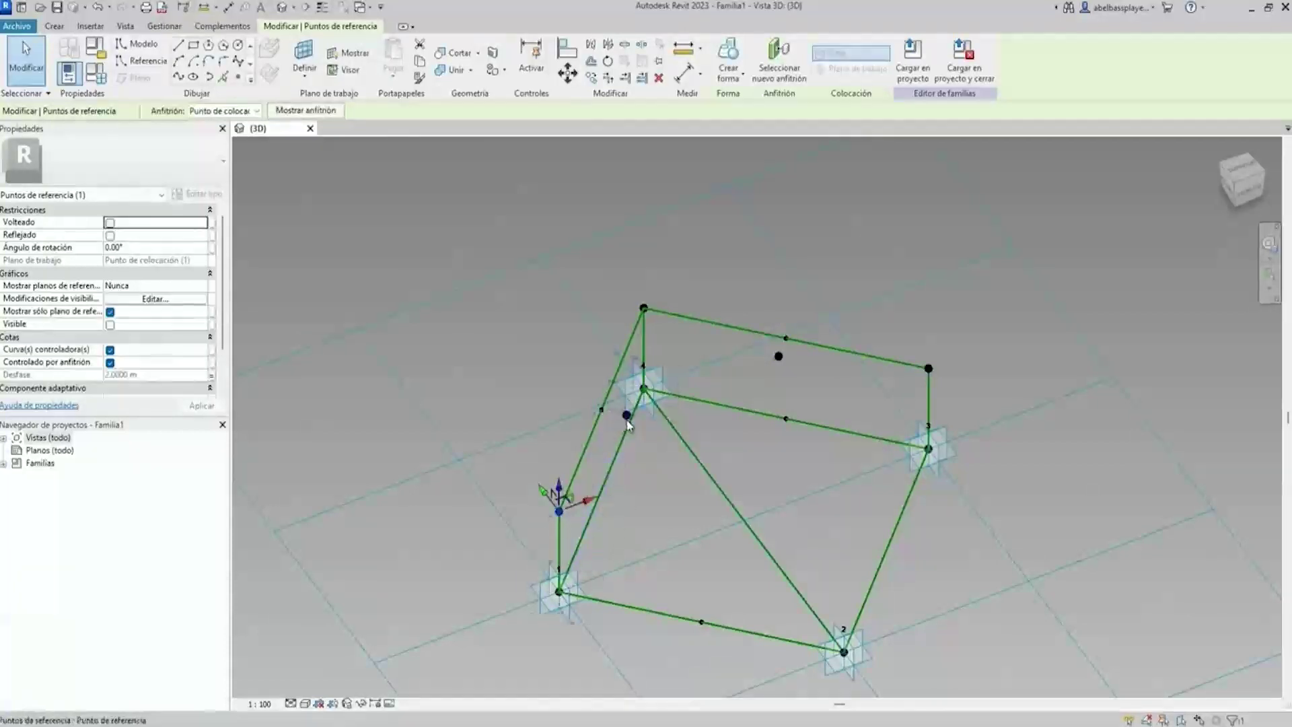
left_click(643, 309, "ctrl")
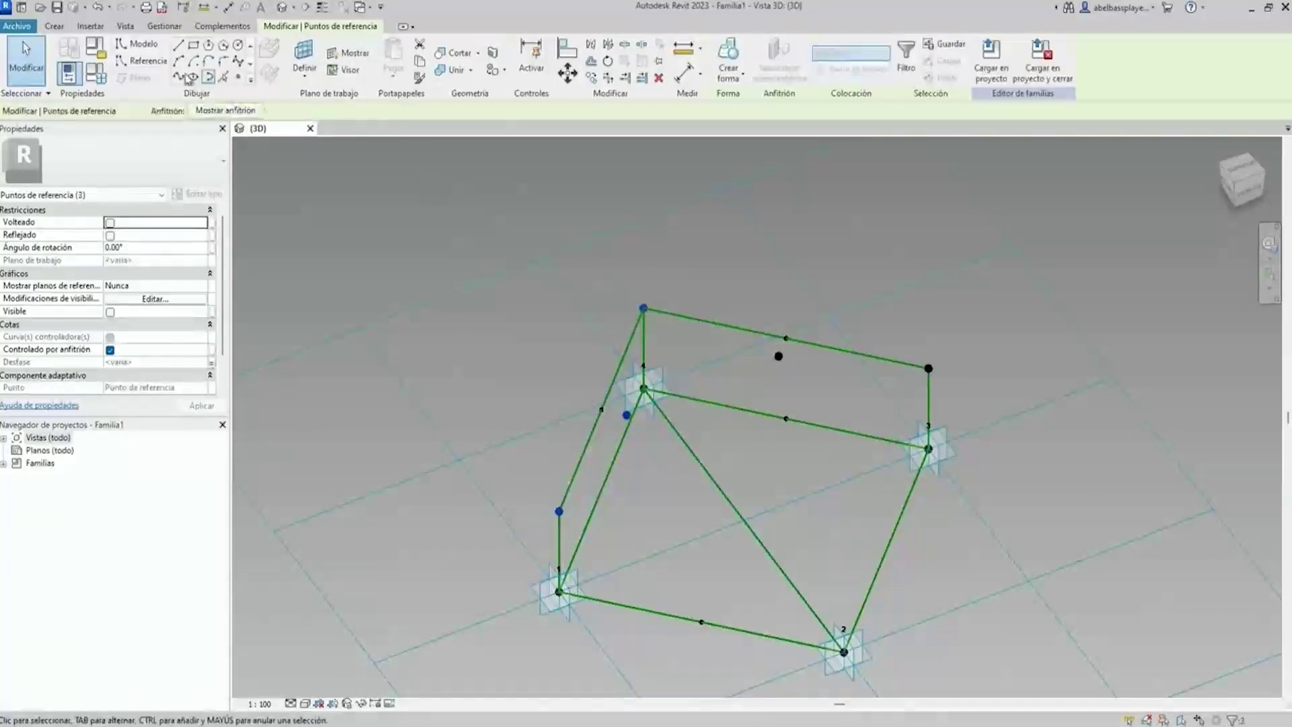
left_click(179, 78)
left_click(311, 326)
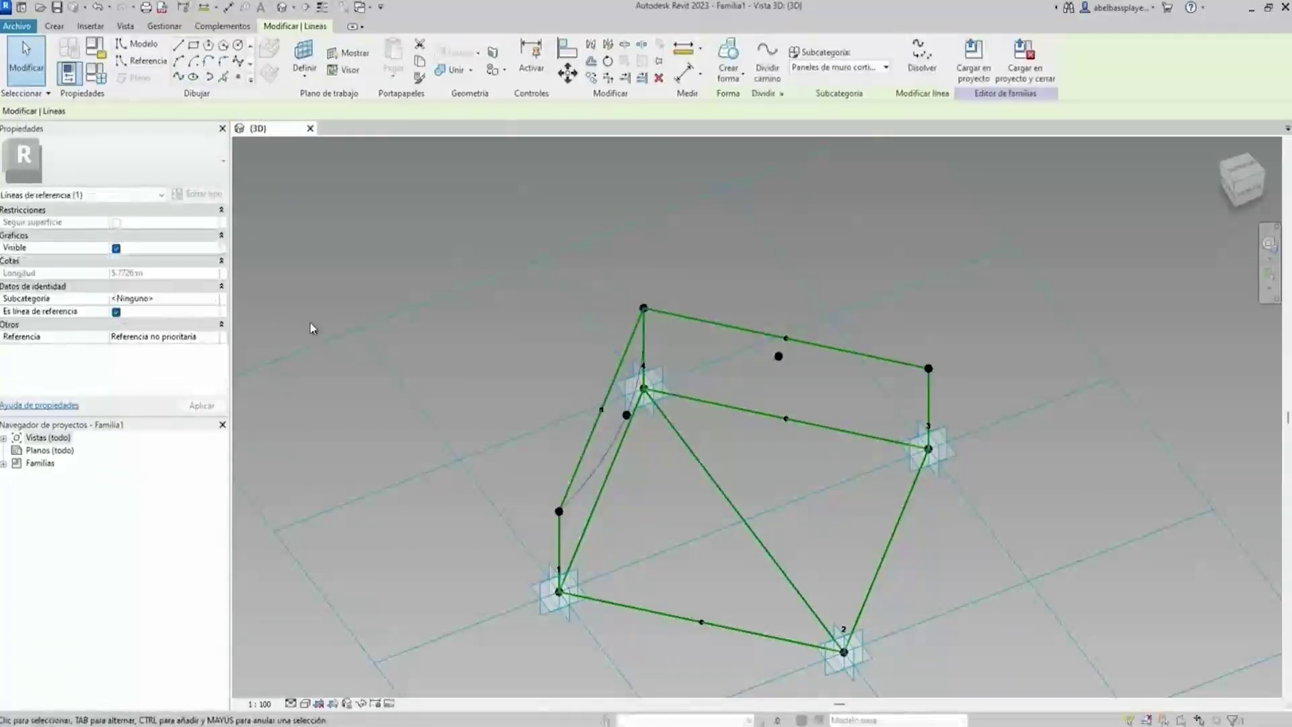
Create a reference spline through the right raised corner, offset midpoint and top point.
left_click(929, 369)
left_click(779, 356, "ctrl")
left_click(630, 309, "ctrl")
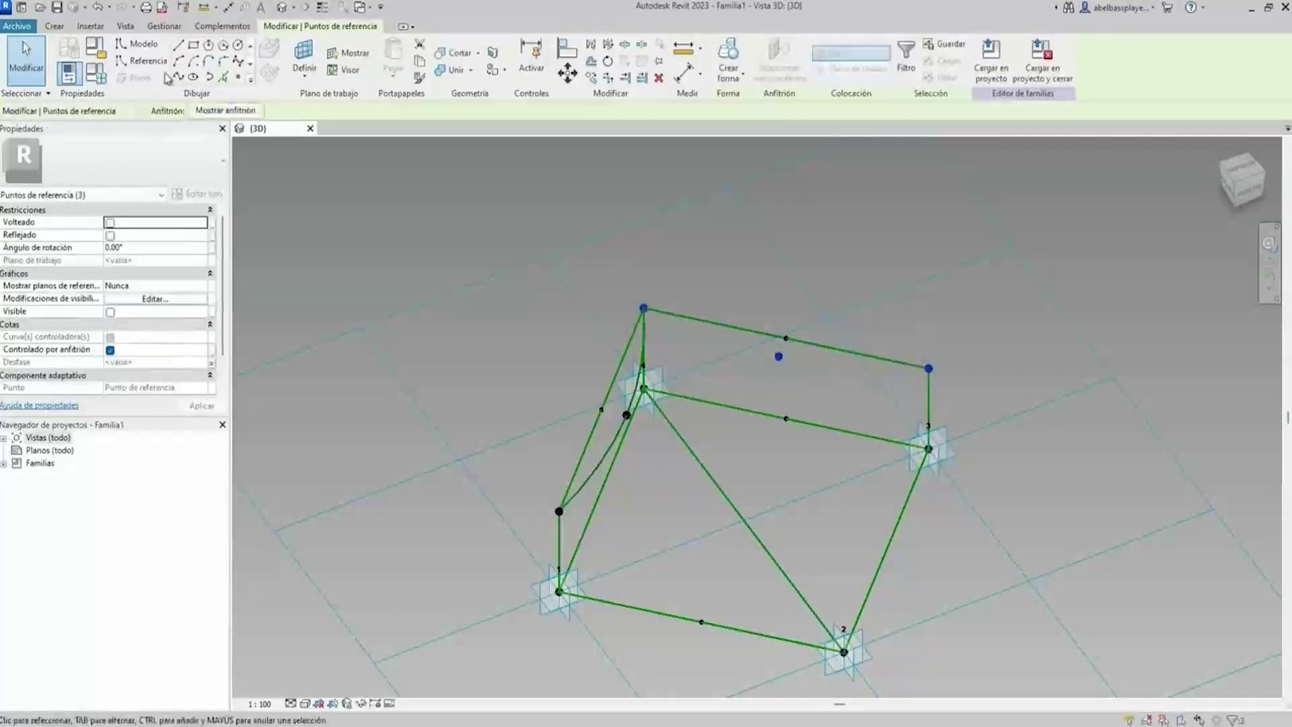
left_click(175, 80)
left_click(116, 324)
mouse_move(666, 363)
middle_mouse_down("shift")
mouse_move(705, 342)
mouse_move(784, 248)
middle_mouse_up("shift")
key("Escape")
Deepen curva to -0.8 m in Family Types.
left_click(96, 72)
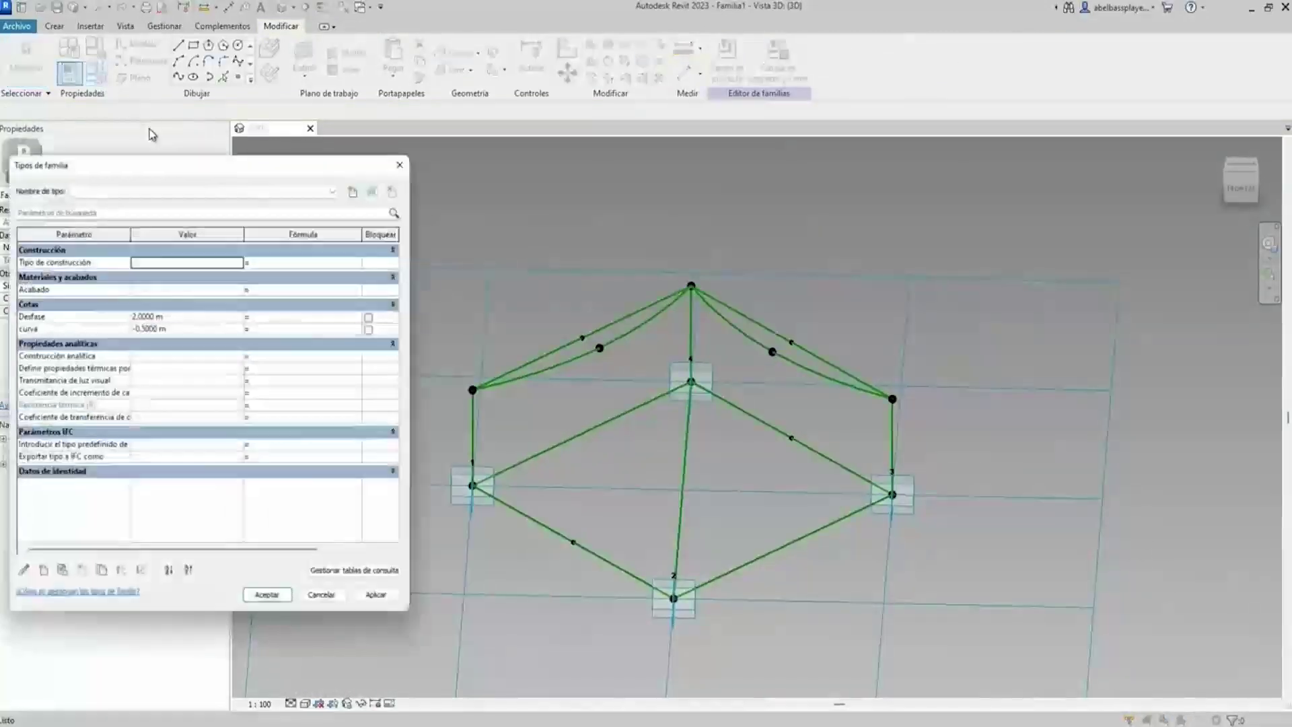
left_click(166, 328)
type("-")
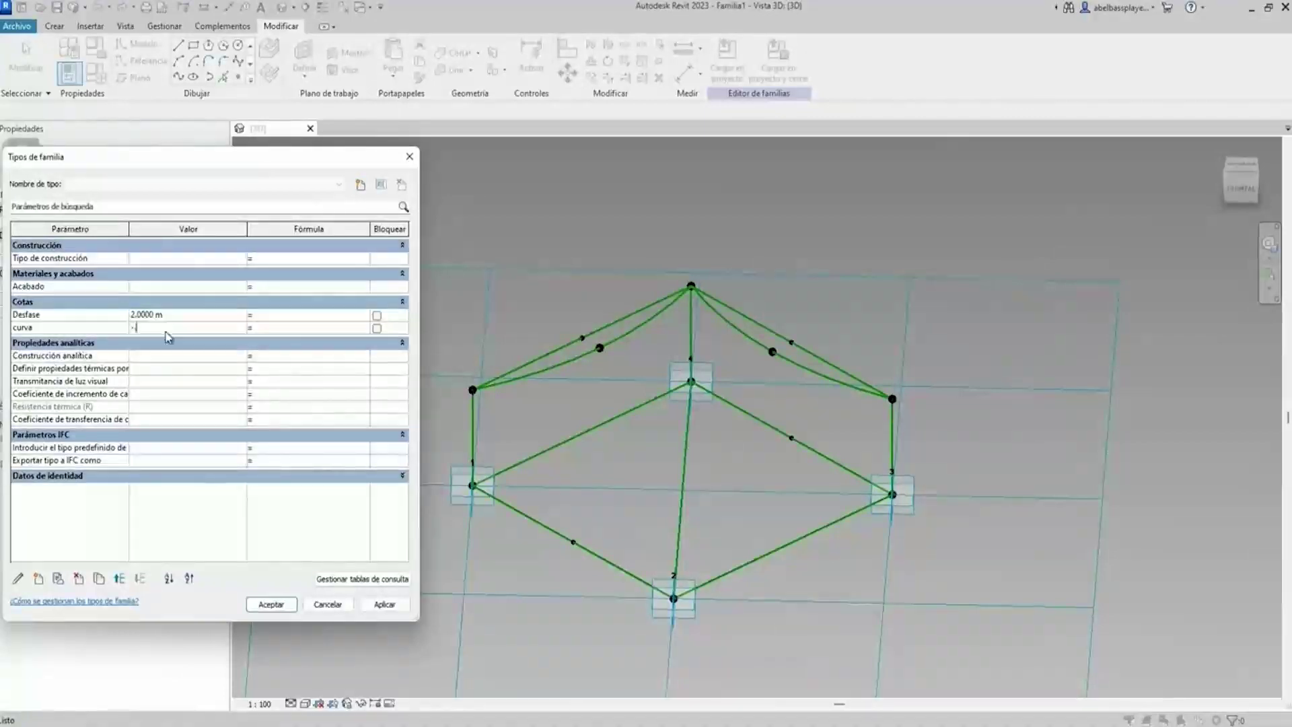
left_click(383, 606)
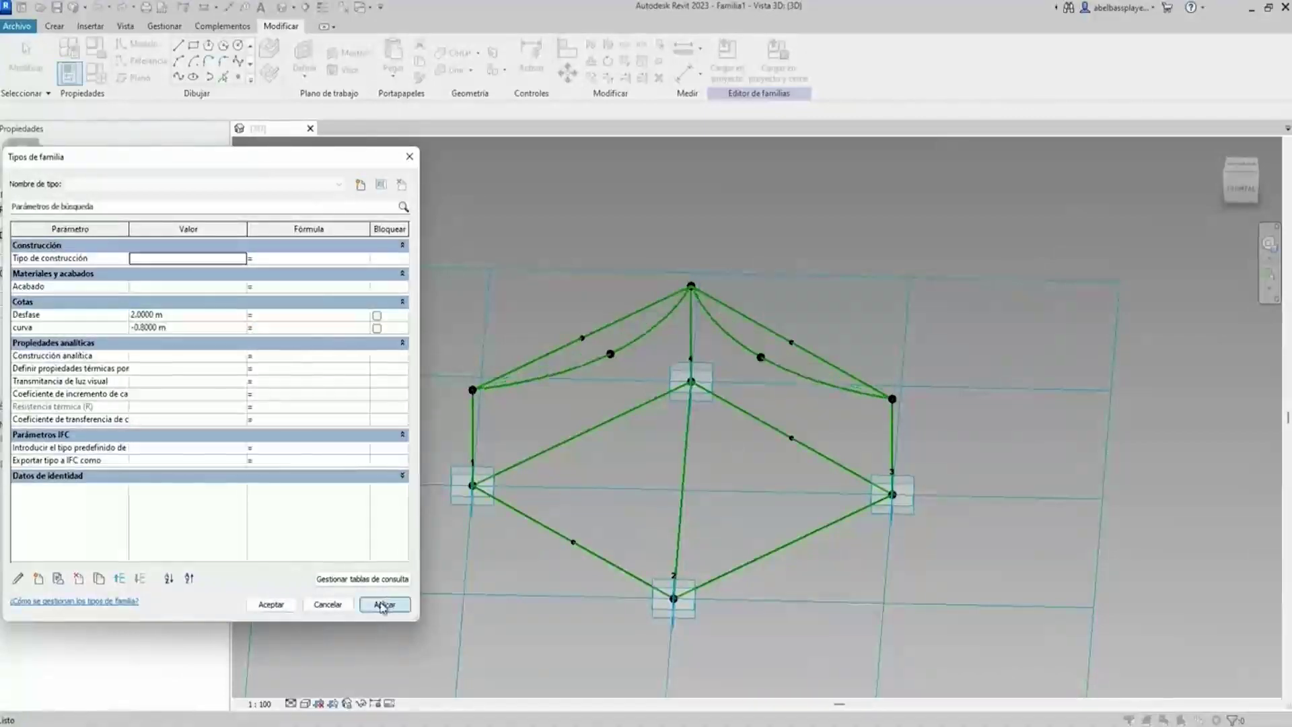
left_click(277, 604)
middle_click_drag(649, 562, 908, 606, "shift")
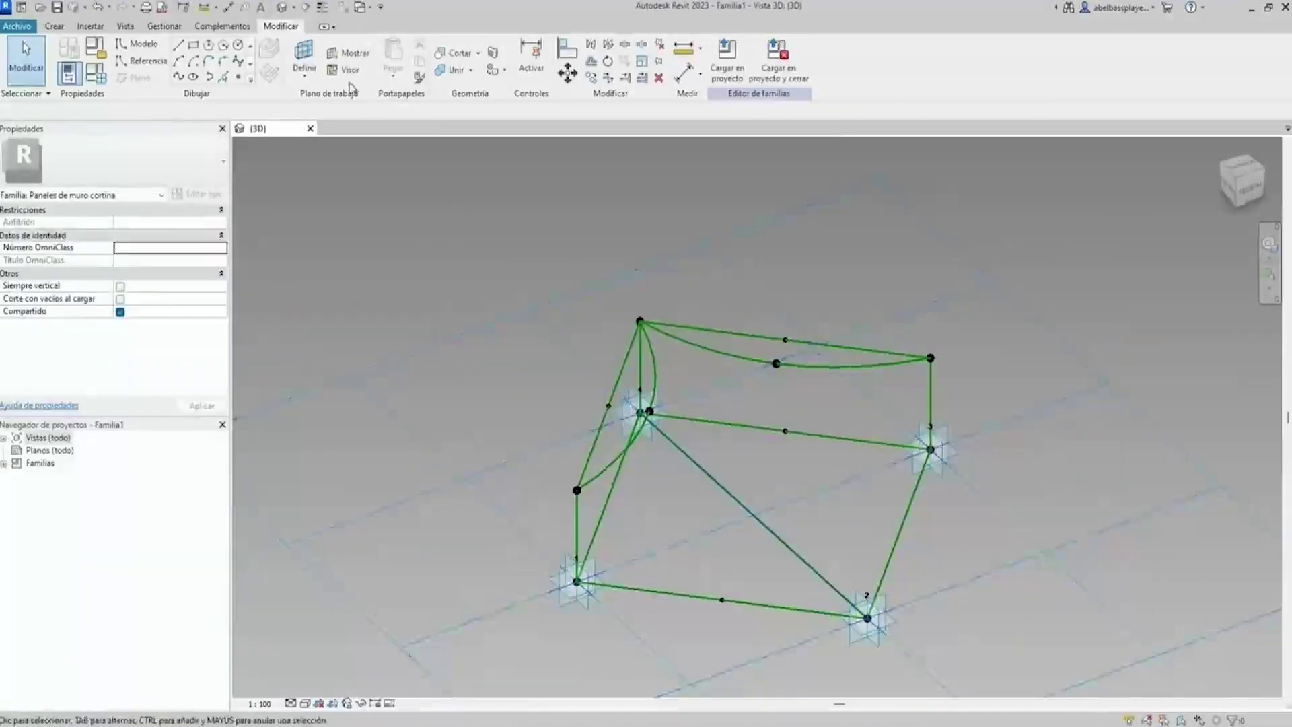
Place reference points on lower edges 1–2 and 2–3.
left_click(240, 80)
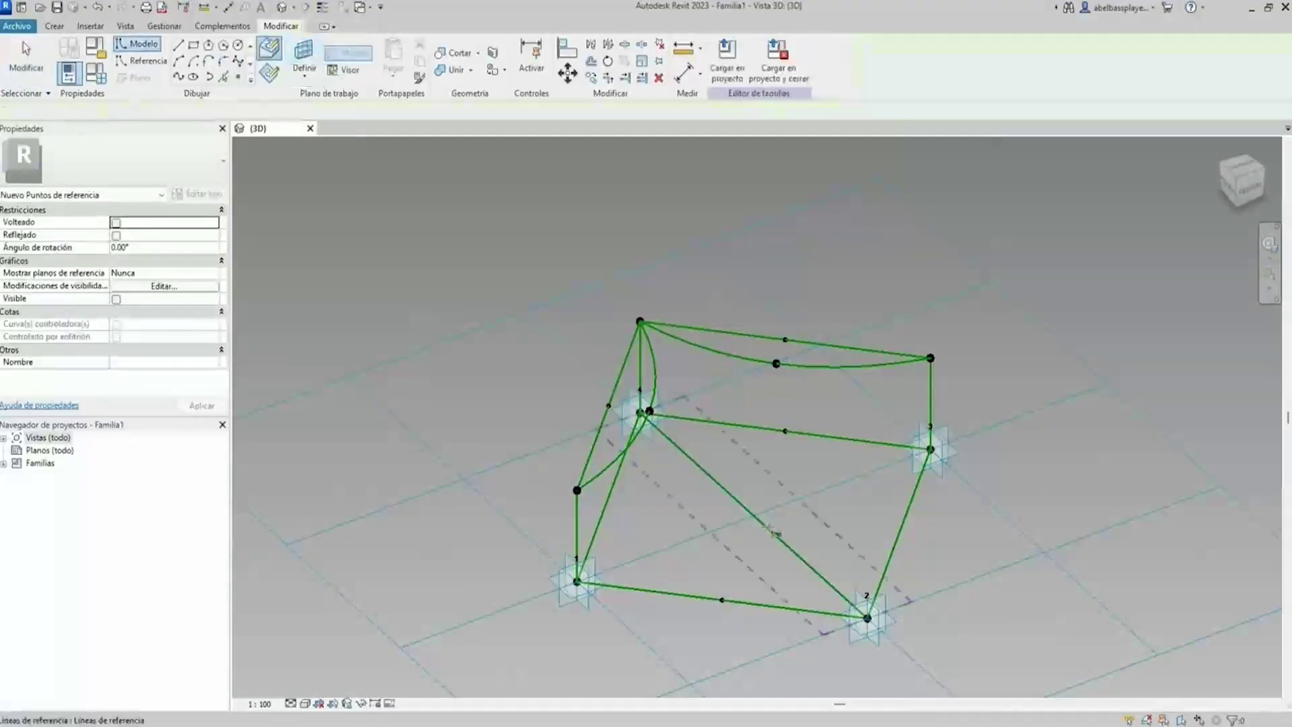
middle_click_drag(774, 484, 531, 492, "shift")
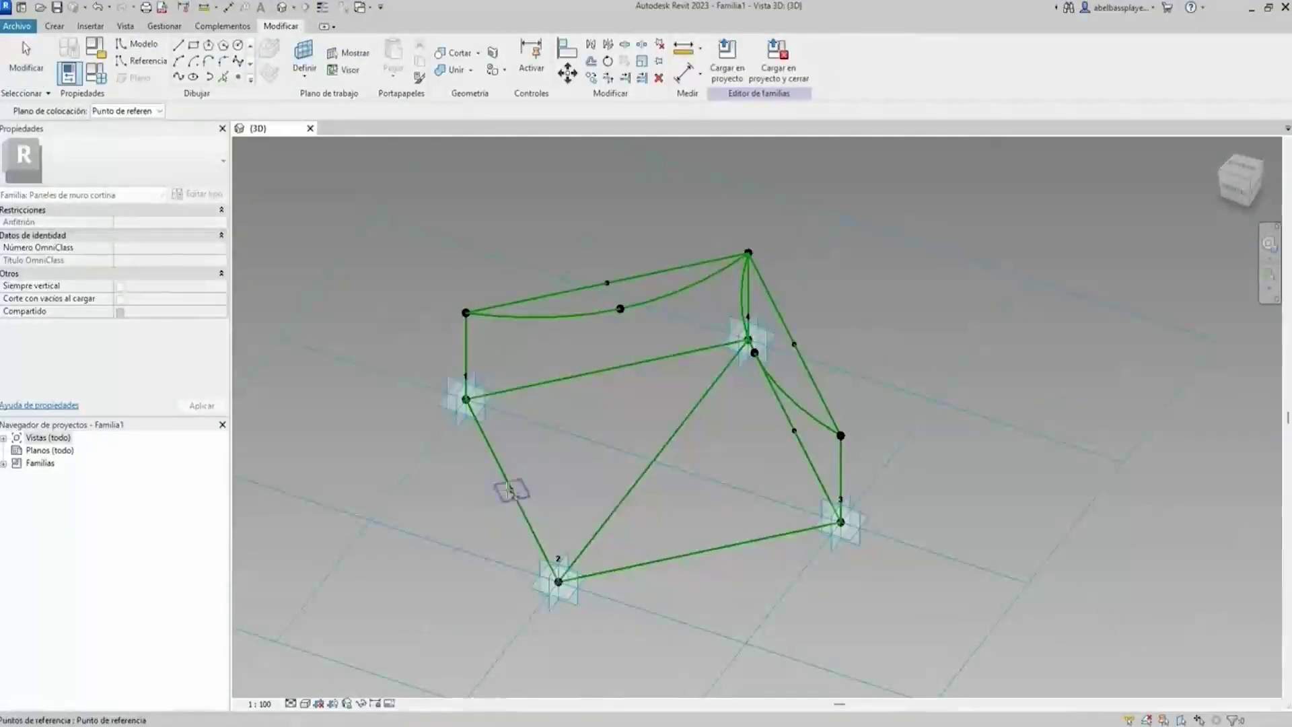
left_click(511, 494)
left_click(699, 421)
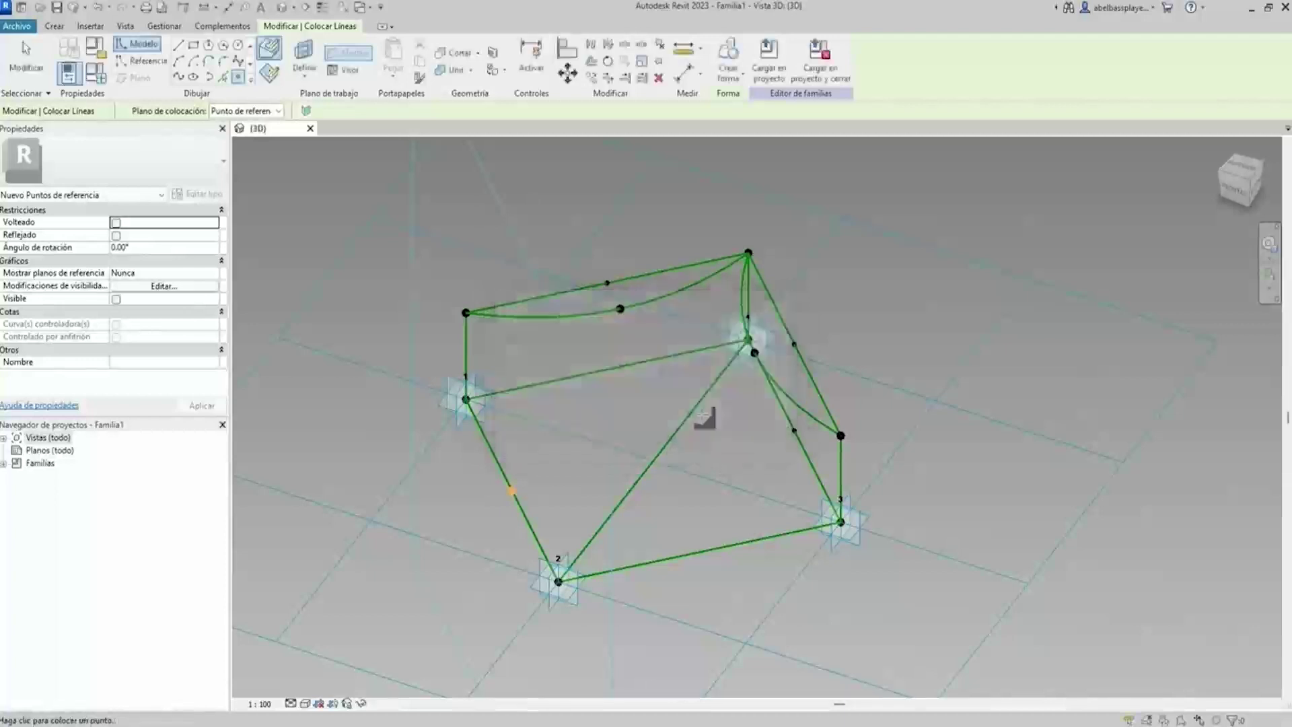
middle_click_drag(700, 555, 781, 546, "shift")
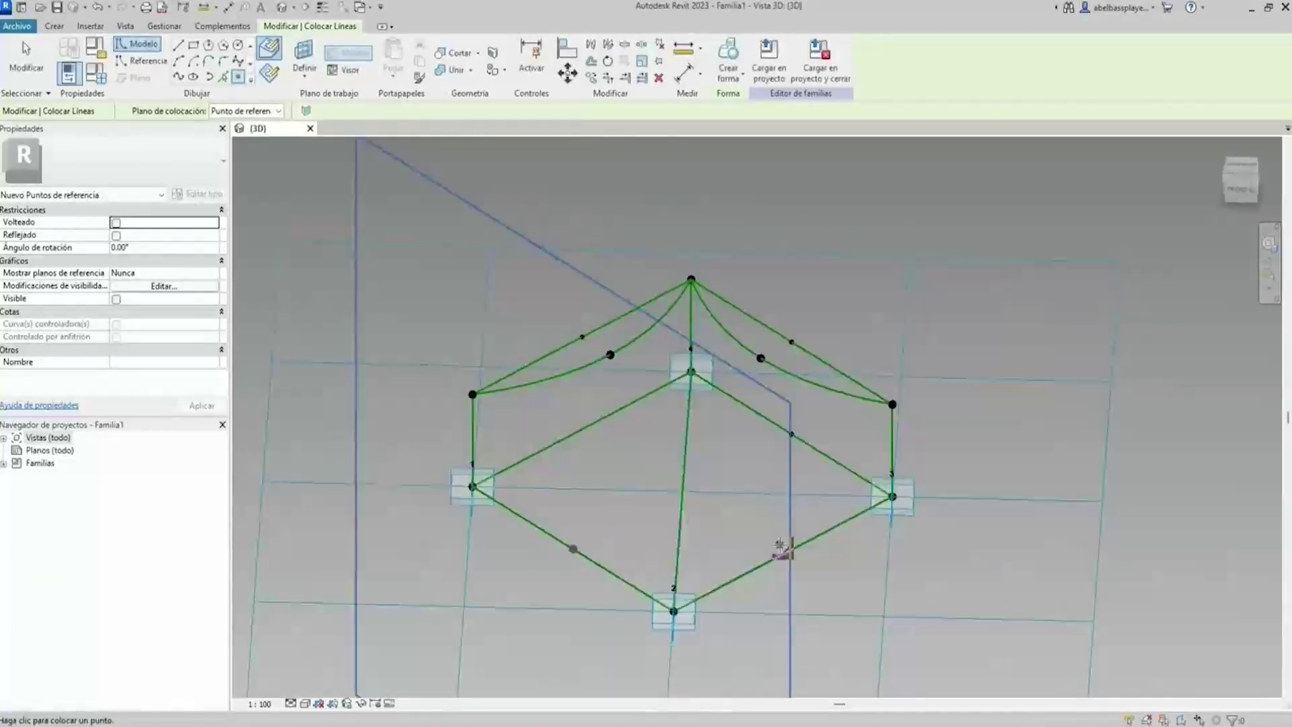
left_click(784, 553)
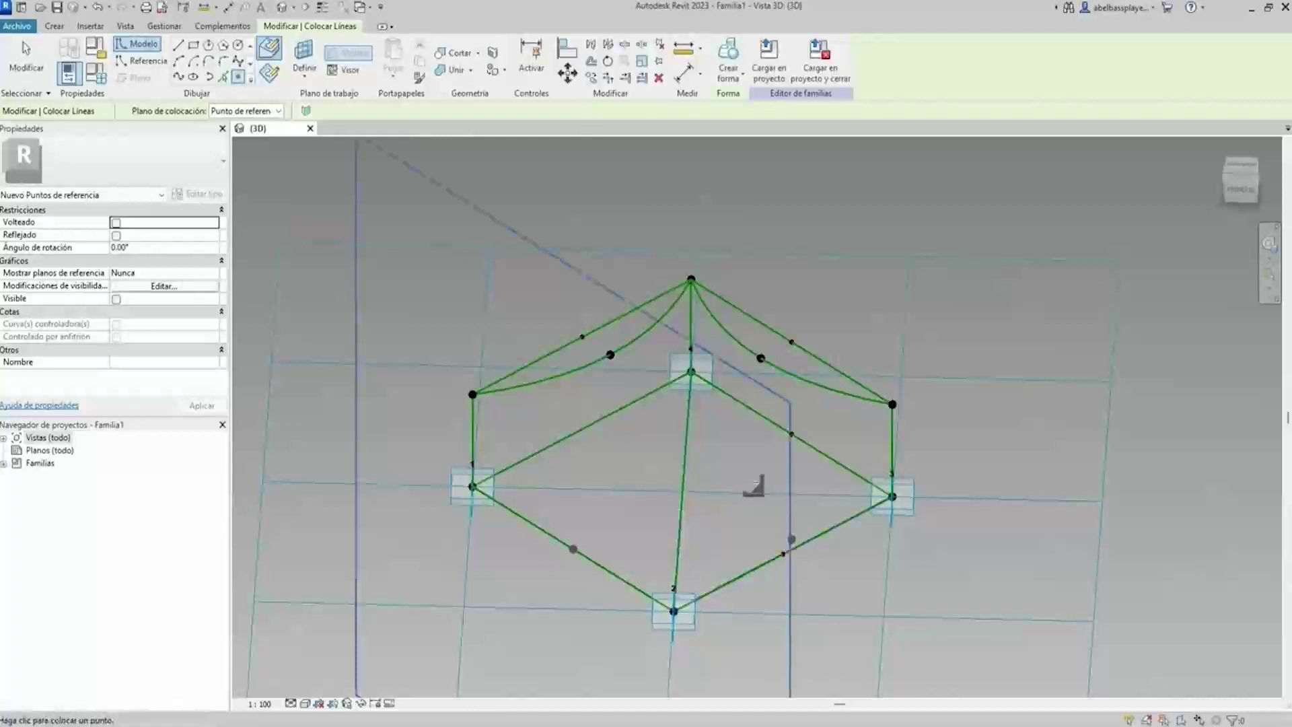
left_click(305, 53)
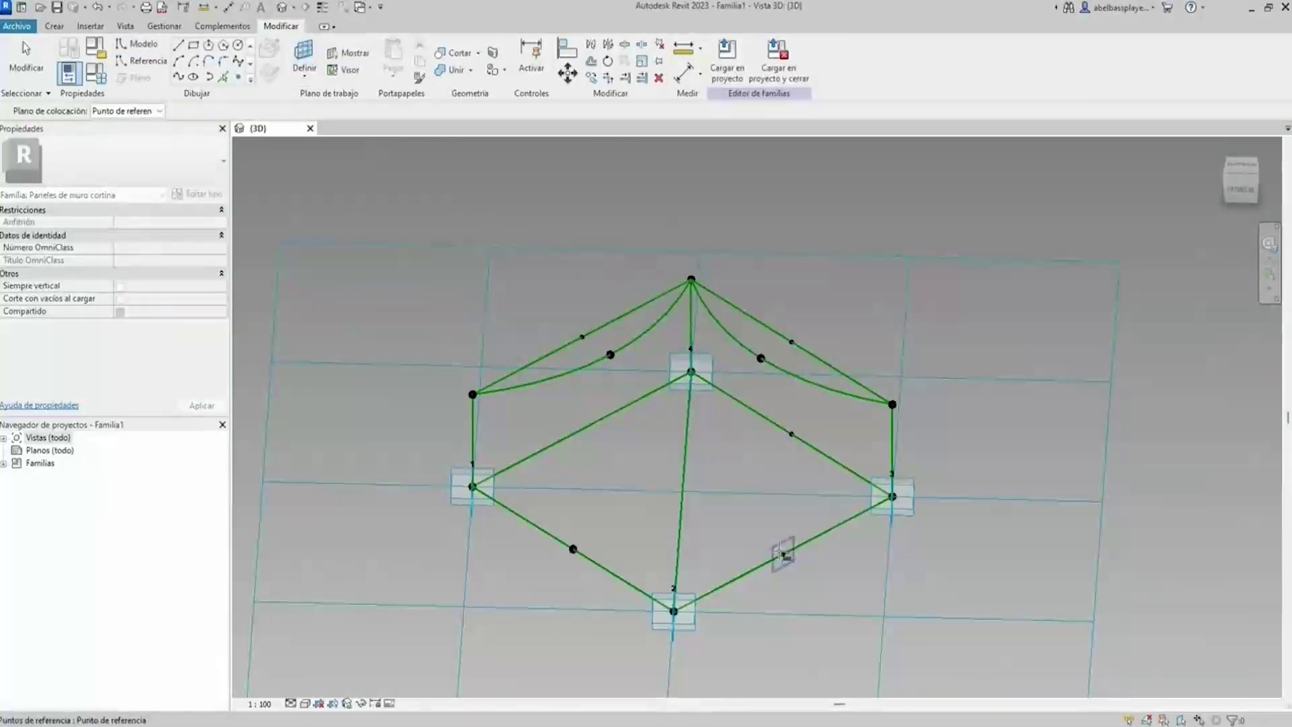
left_click(783, 557)
key("Return")
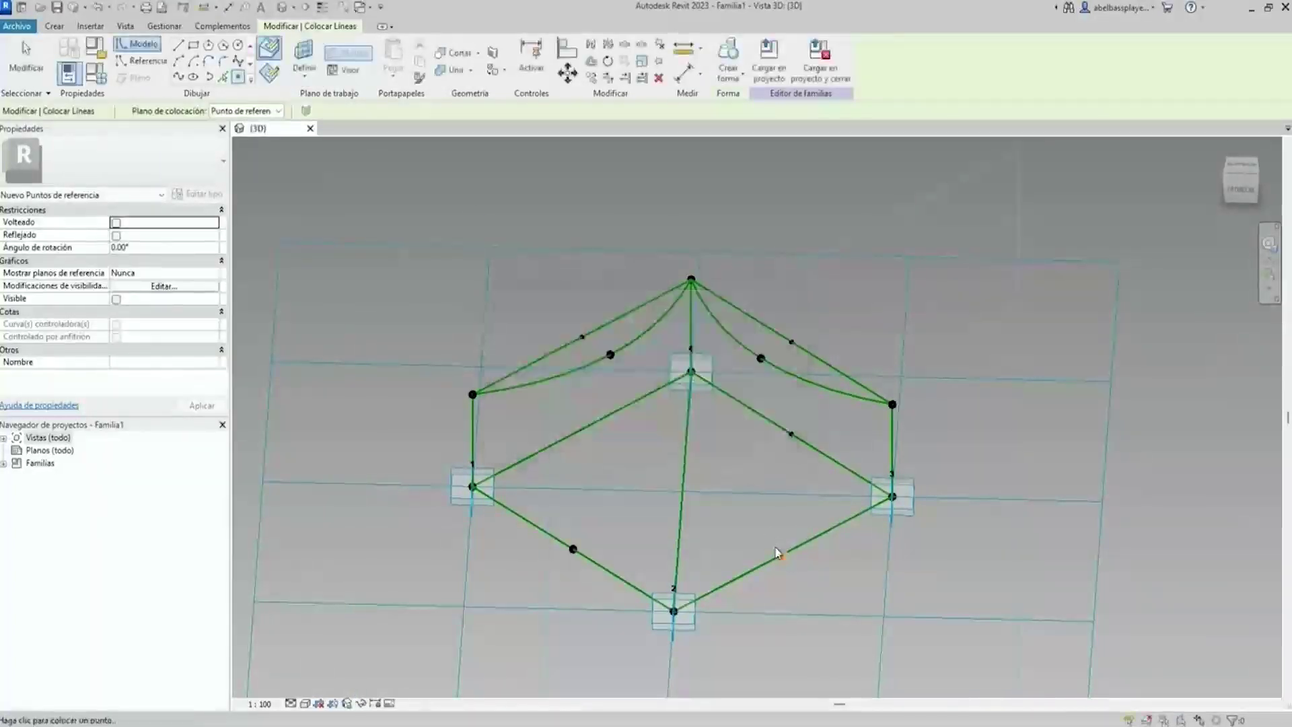
Link both points' Desfase offset to a new 'curva 2' family parameter.
left_click(574, 549)
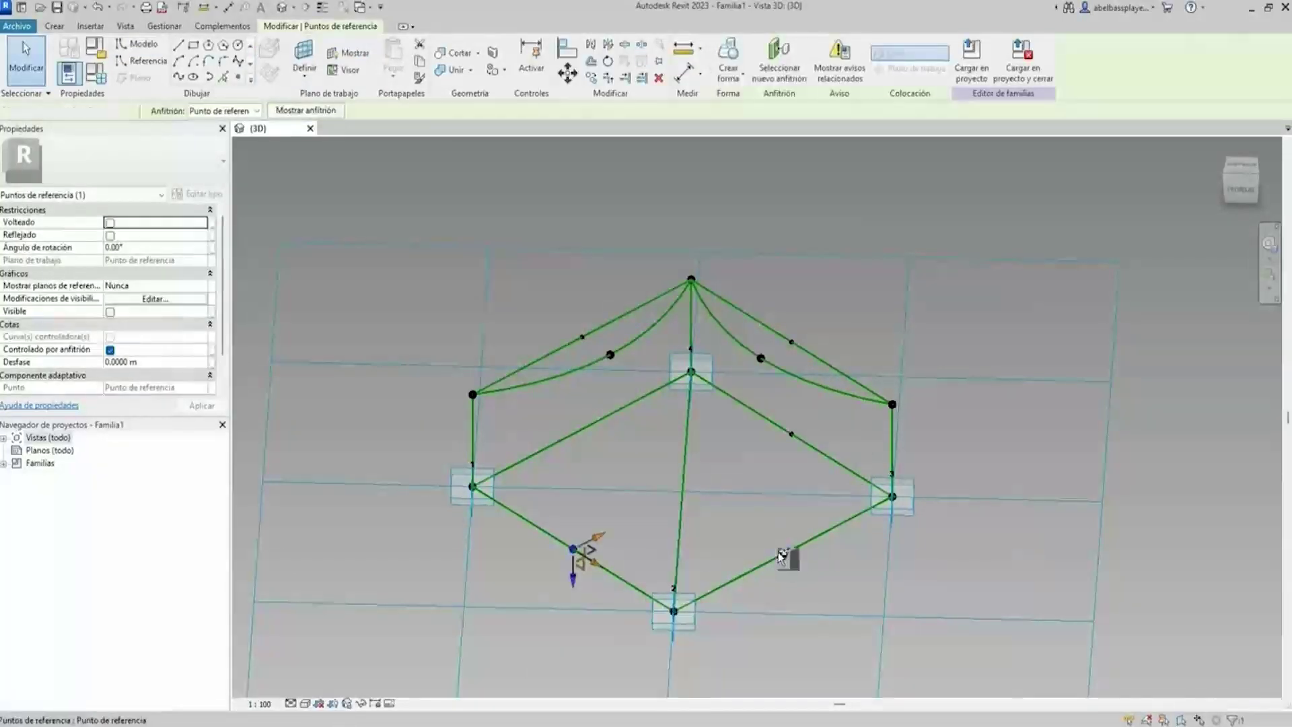
left_click(783, 554, "ctrl")
left_click(211, 364)
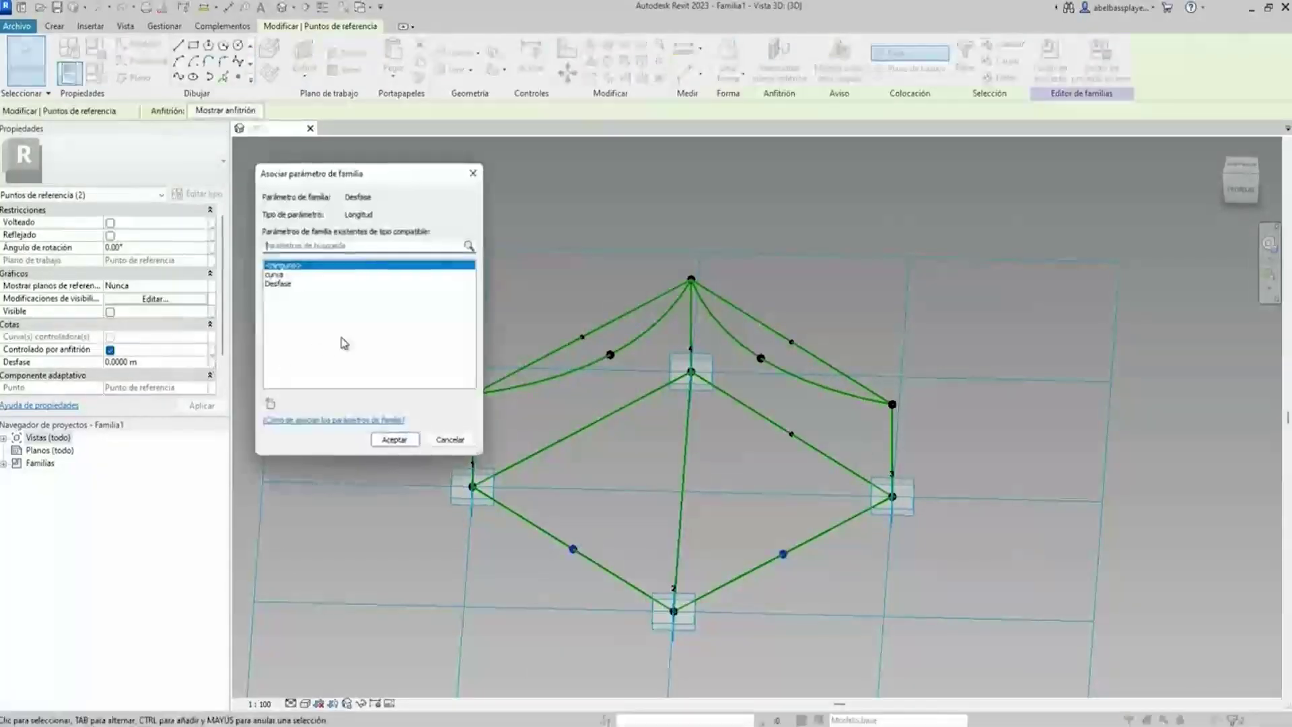
left_click(270, 406)
type("curva")
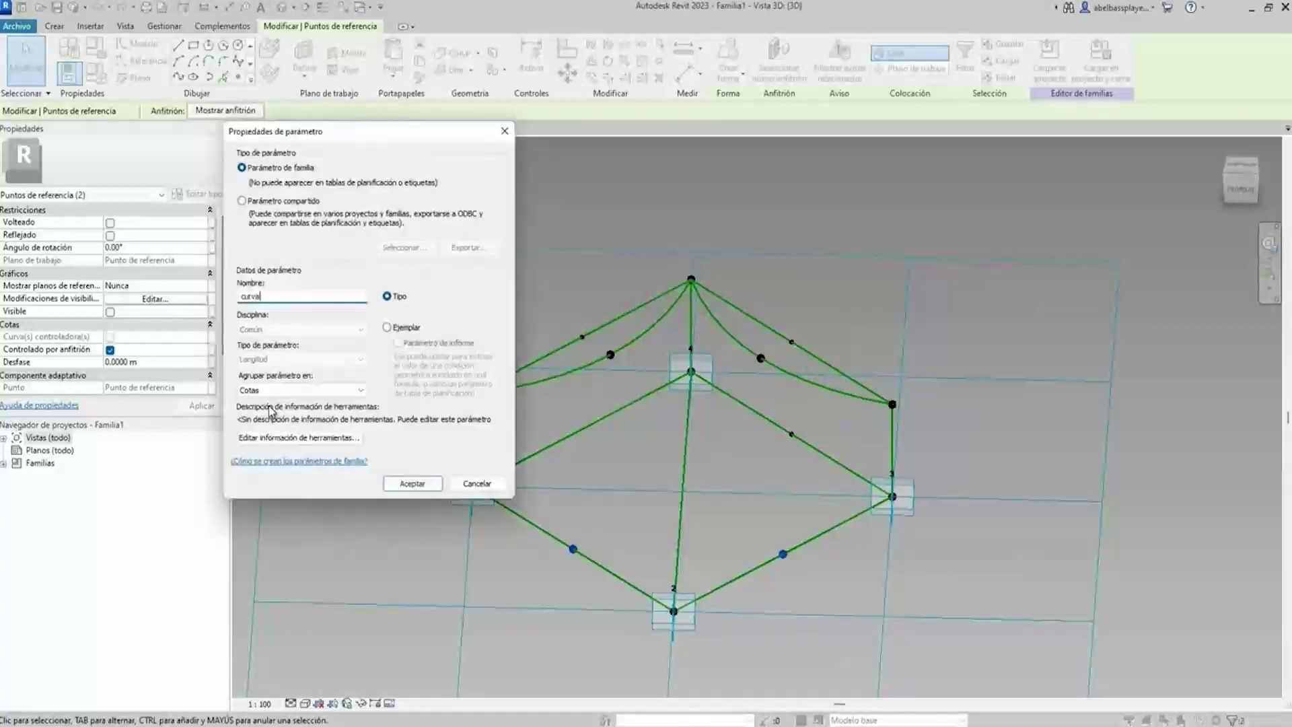
type("2")
key("Return")
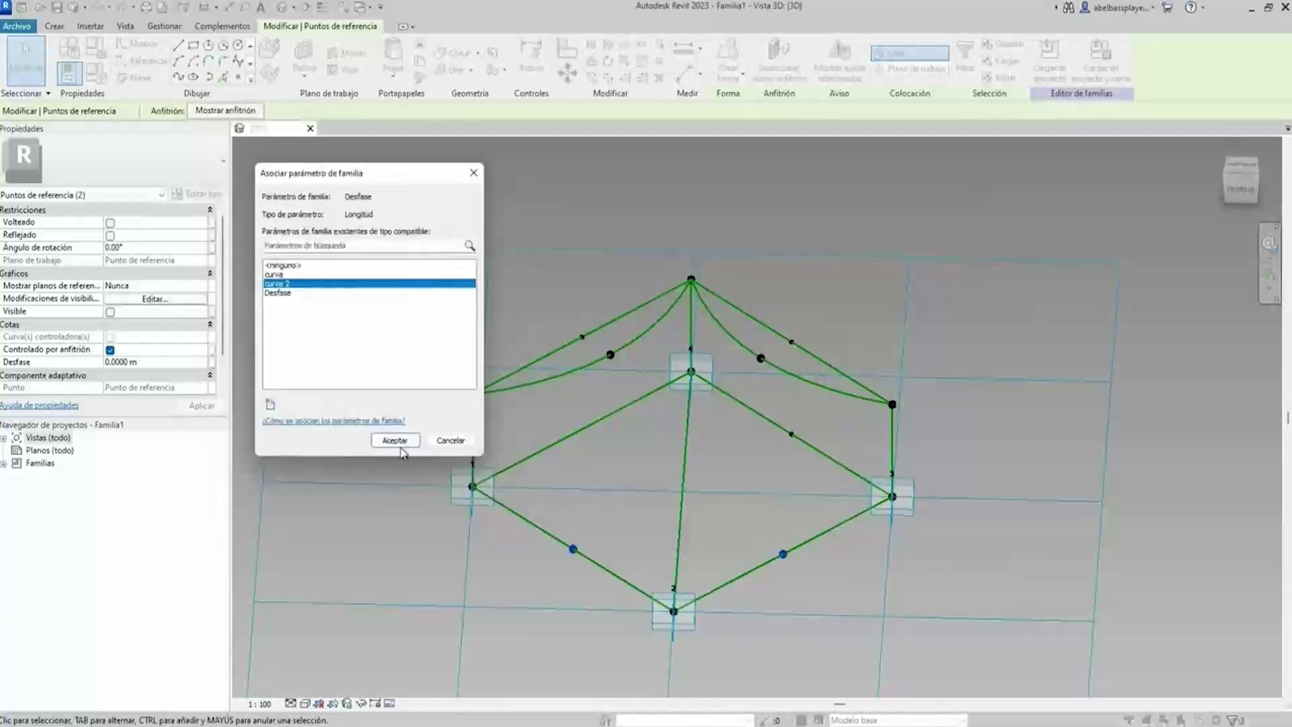
left_click(395, 440)
Set curva 2 to 0.5 m in Family Types and apply it.
left_click(92, 79)
left_click(198, 341)
type(".5")
left_click(384, 604)
left_click(309, 604)
middle_click_drag(600, 571, 681, 564, "shift")
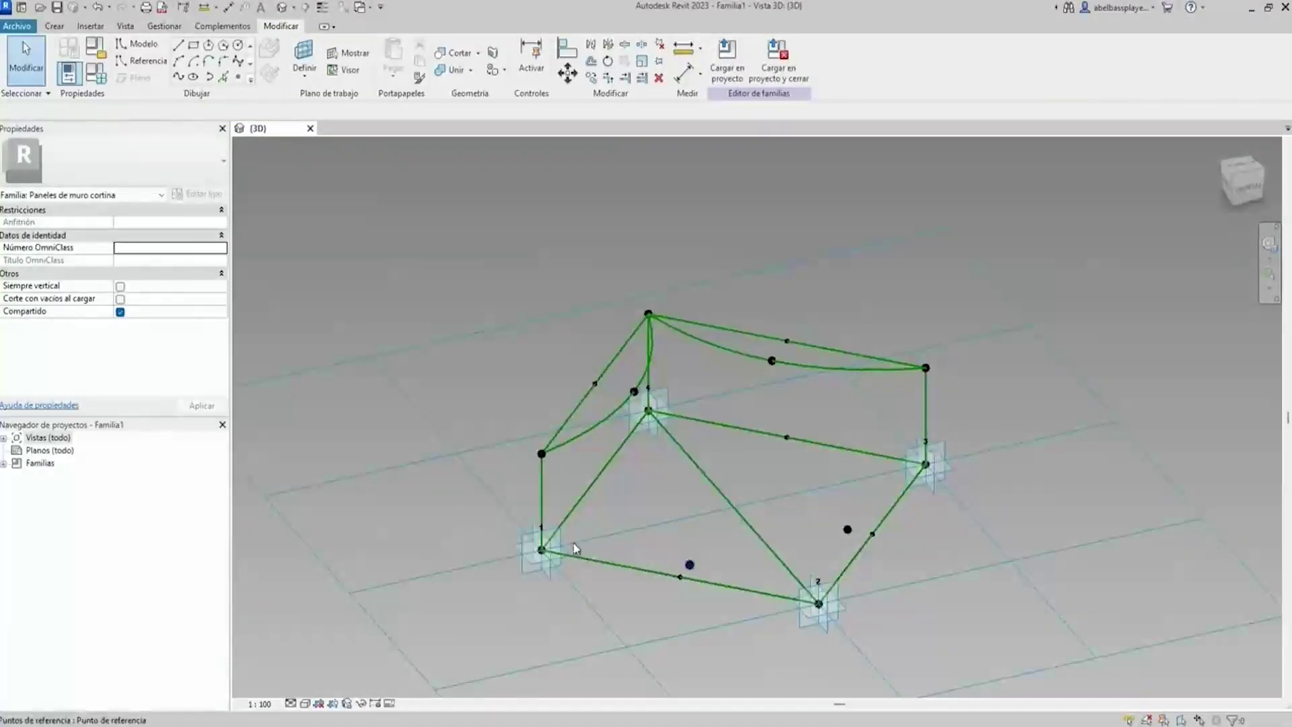
Draw a reference spline through corner points 1, 2 and the edge 1–2 offset point.
left_click(597, 552)
left_click(814, 609, "ctrl")
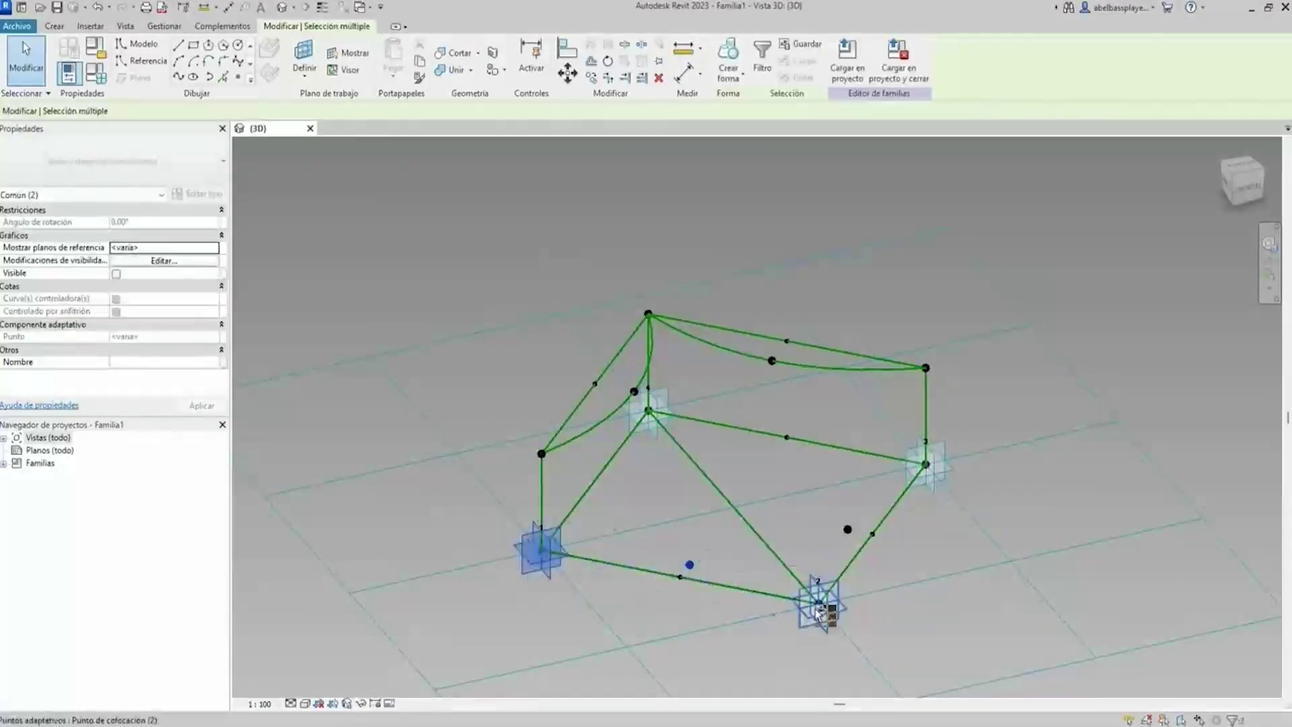
left_click(179, 80)
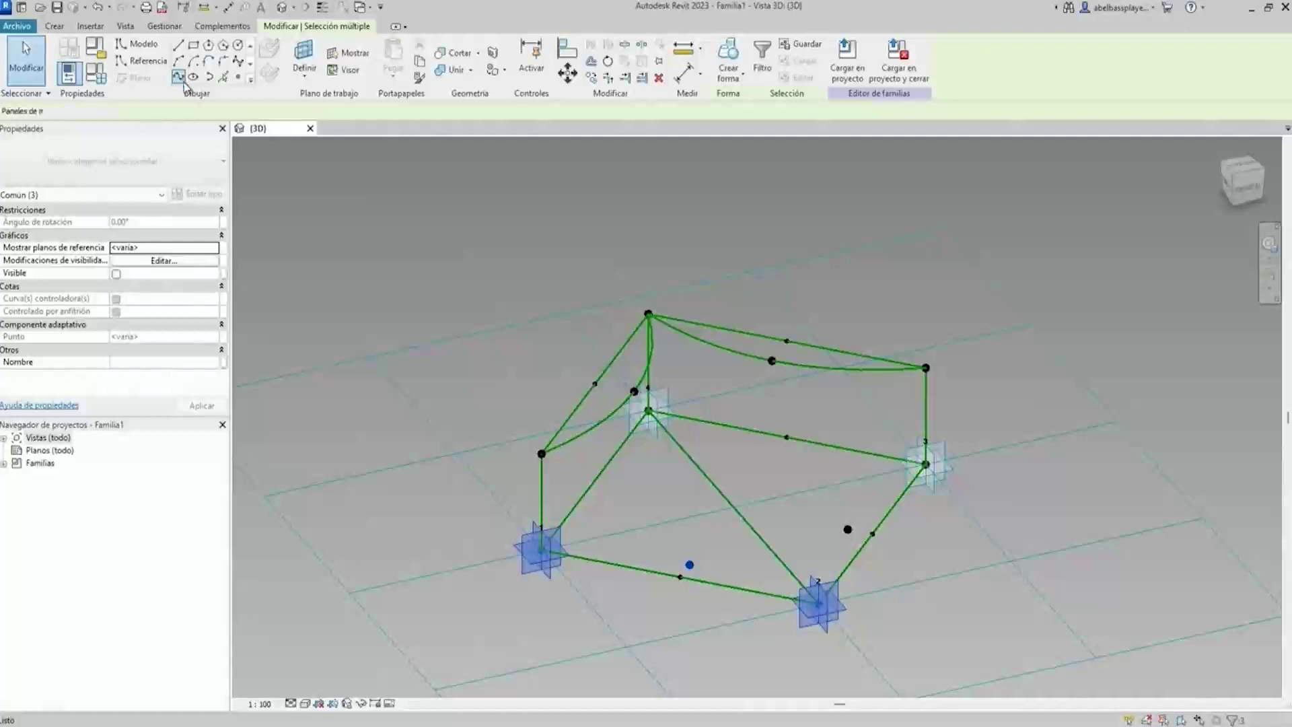
left_click(117, 325)
mouse_move(706, 484)
middle_mouse_down("shift")
mouse_move(808, 513)
mouse_move(862, 606)
middle_mouse_up("shift")
Draw a second reference spline through points 3, 2 and the edge 2–3 offset point.
left_click(1004, 587)
left_click(856, 603, "ctrl")
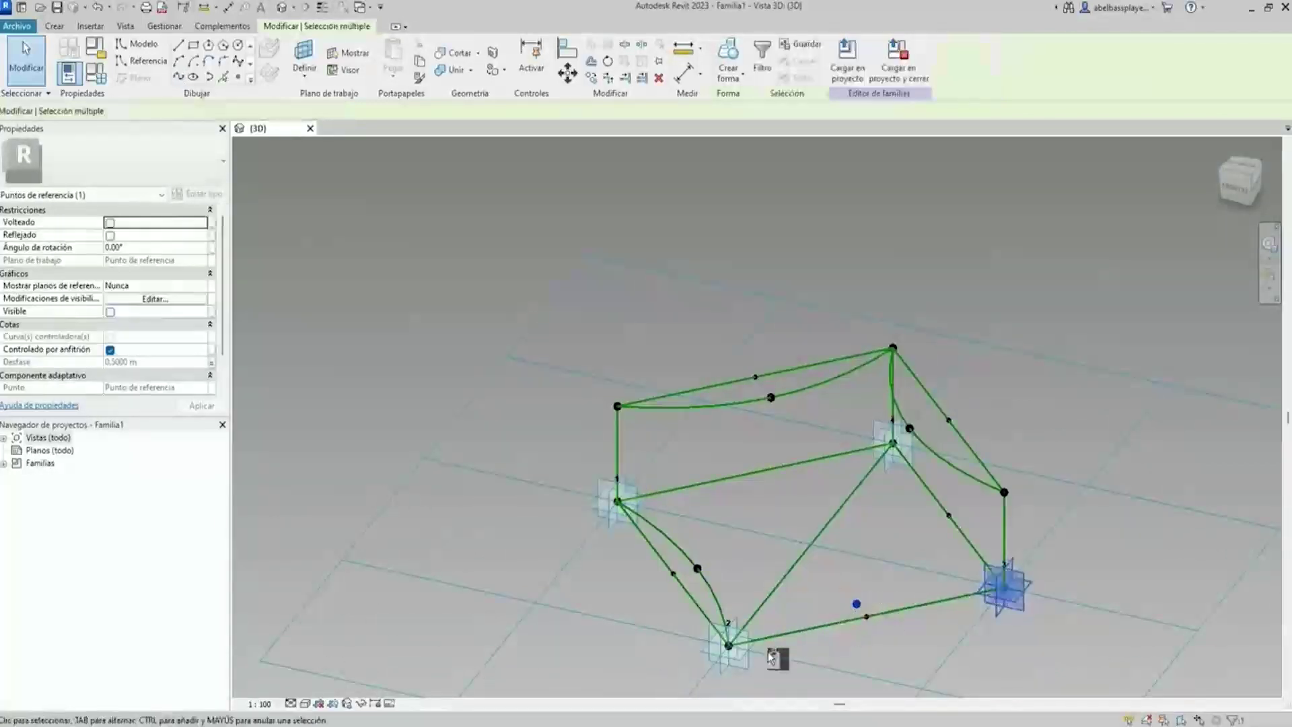
left_click(727, 645, "ctrl")
left_click(179, 78)
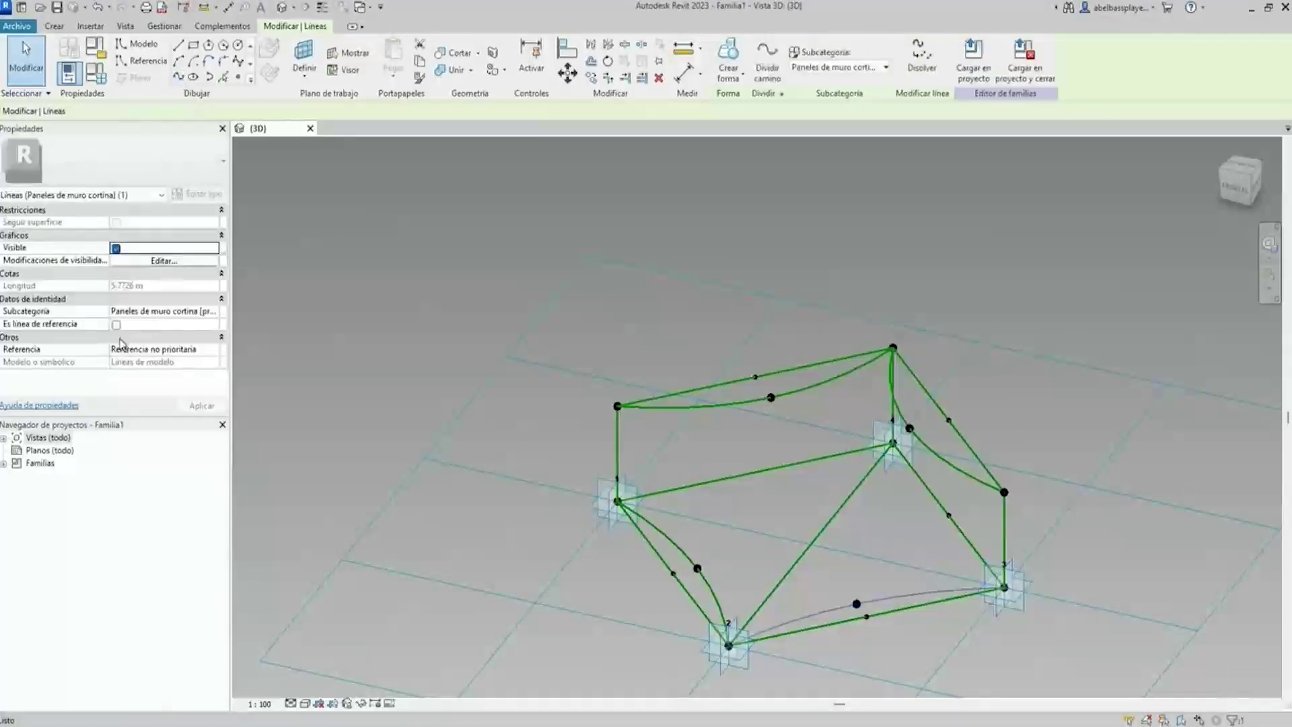
mouse_move(695, 391)
middle_mouse_down("shift")
mouse_move(836, 369)
mouse_move(875, 418)
middle_mouse_up("shift")
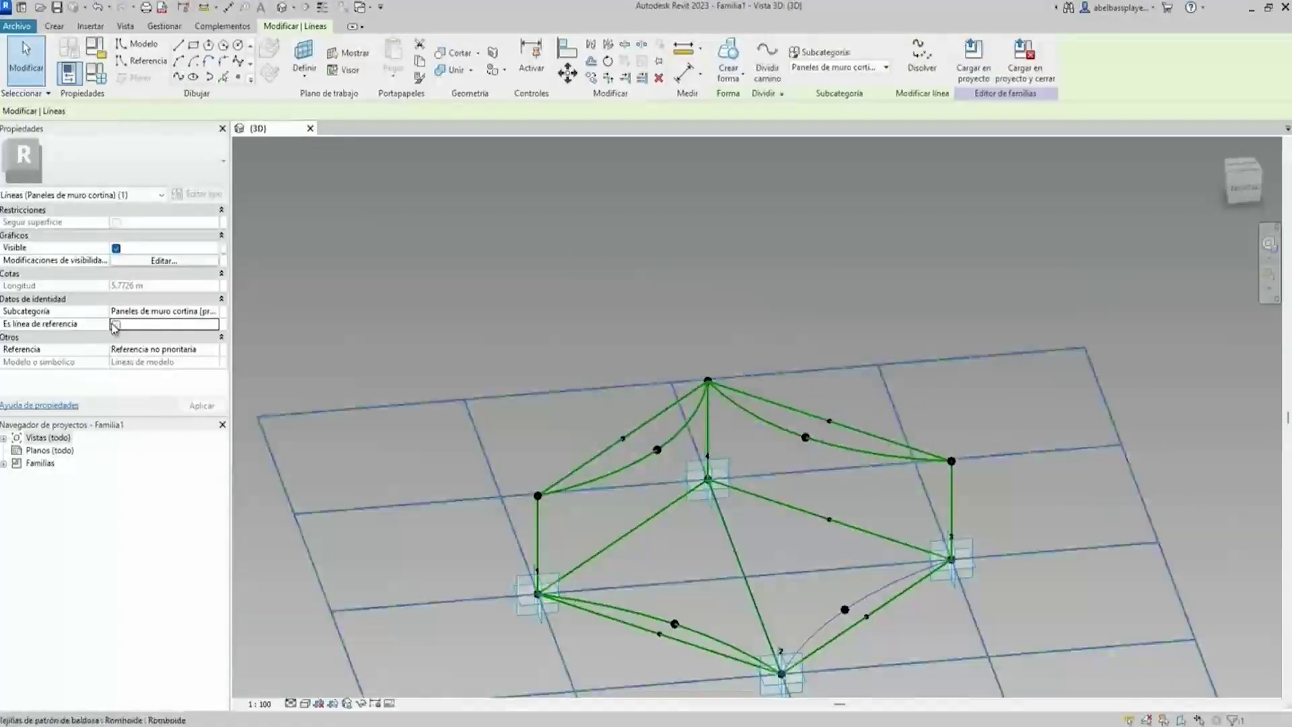
left_click(117, 325)
middle_click_drag(800, 566, 969, 513, "shift")
left_click(1001, 453)
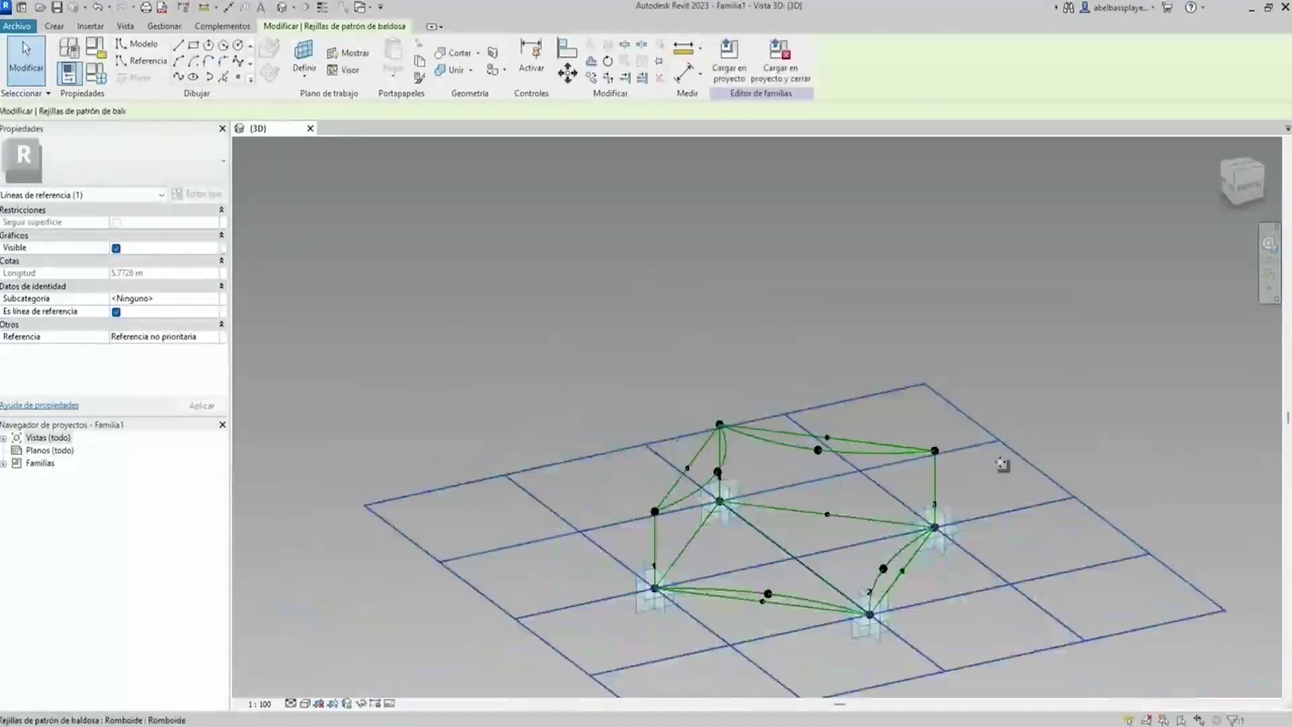
left_click(93, 60)
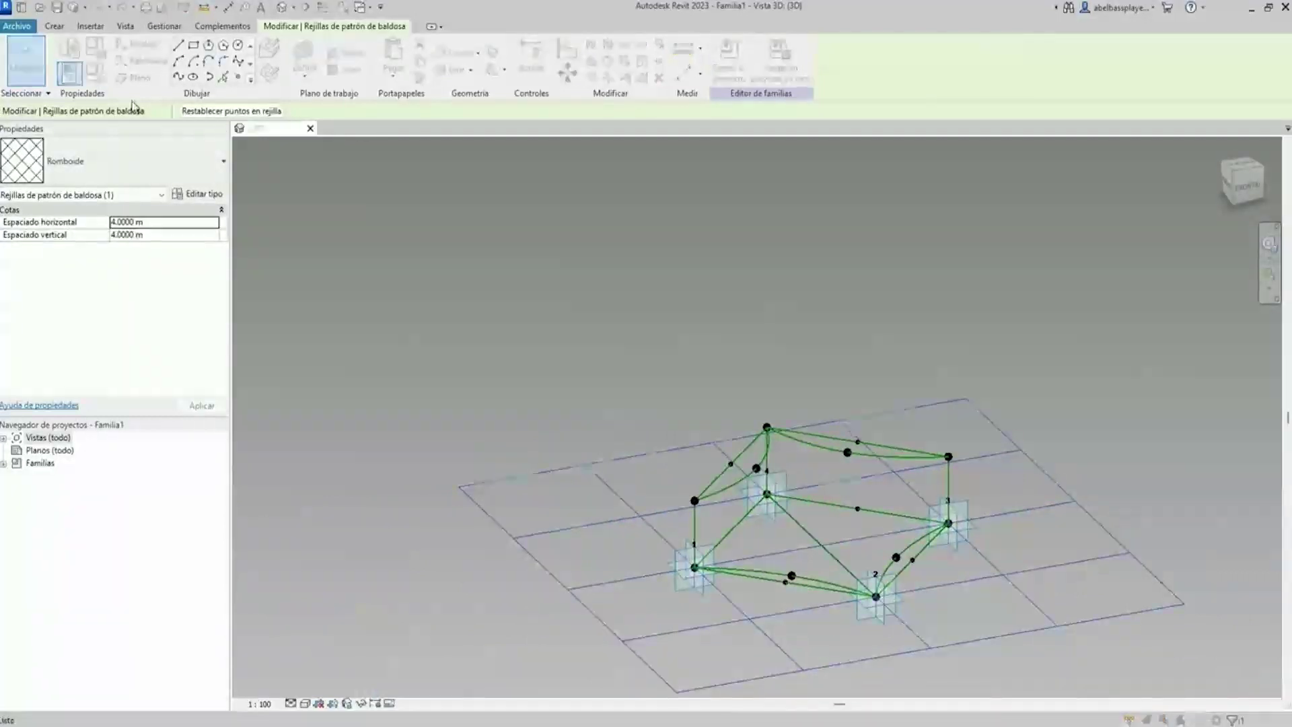
Change curva 2 to 0.8 m, then view the panel from the top, rotated 90° in plan.
left_click(194, 340)
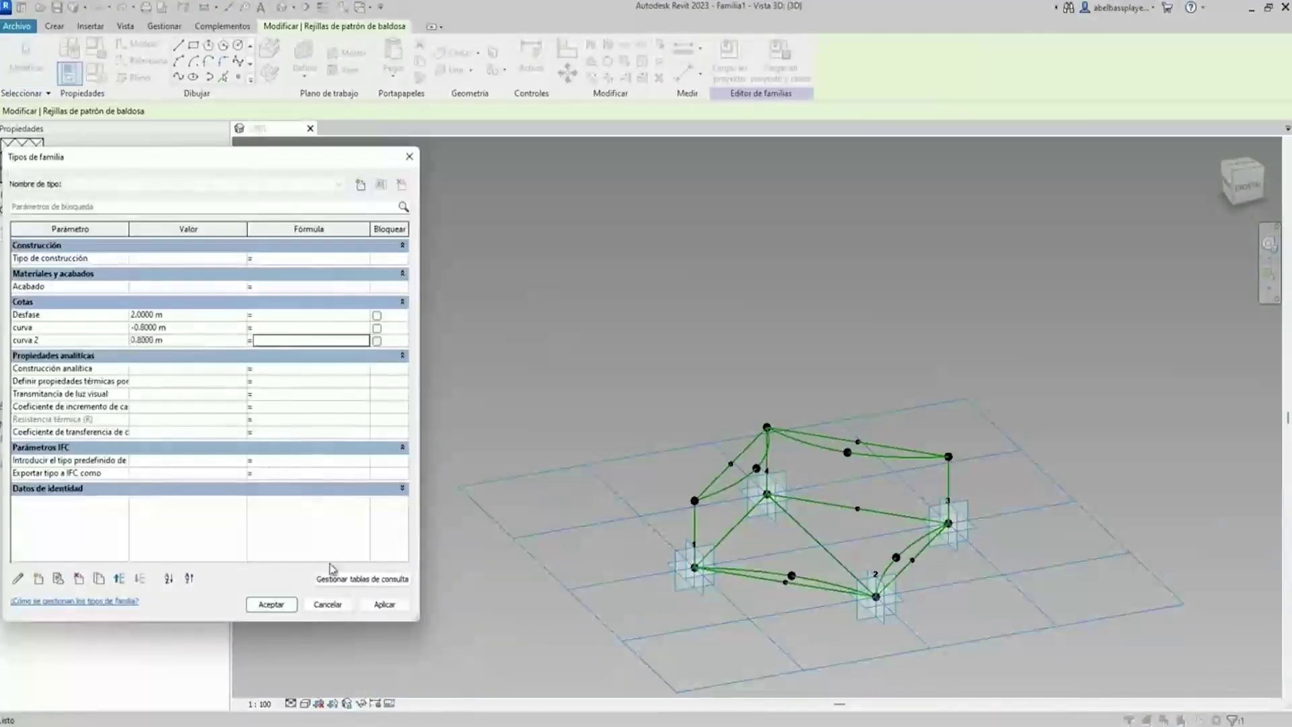
left_click(385, 604)
left_click(271, 605)
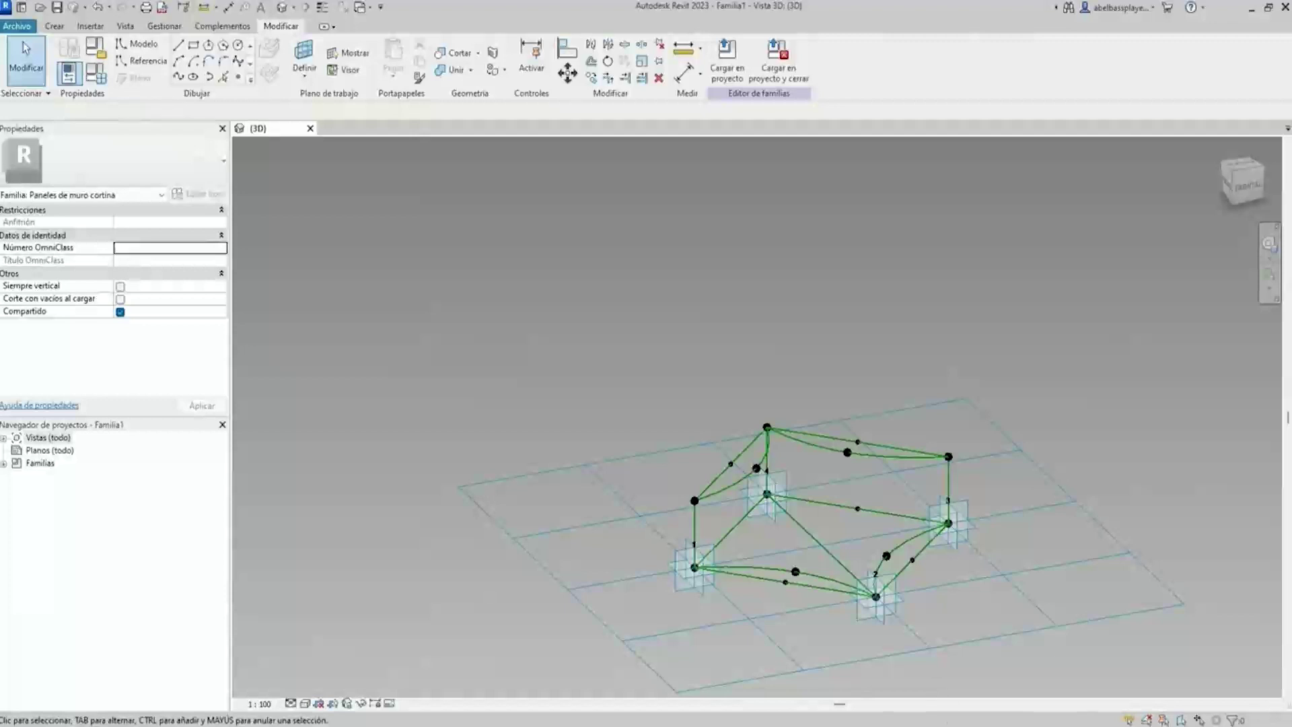
left_click(1242, 174)
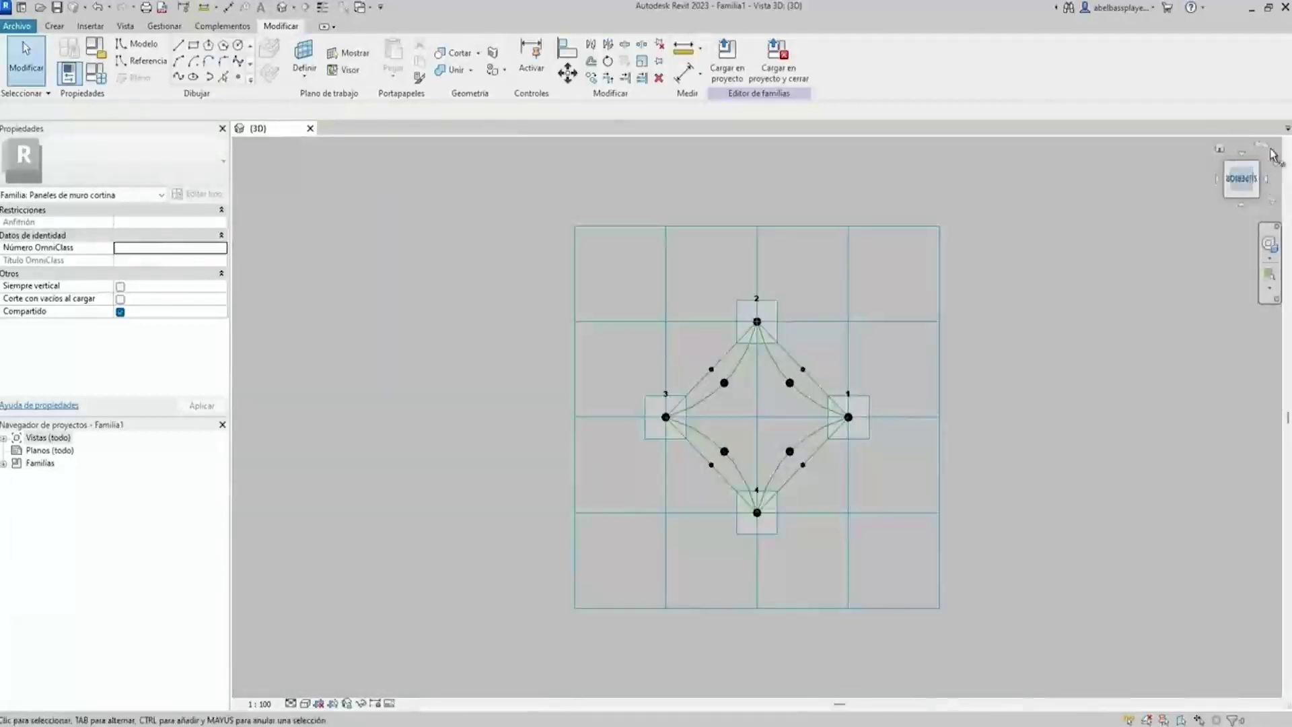
left_click(1270, 149)
Rotate the plan view another 90°, zoom in and tilt the model slightly.
left_click(1271, 150)
scroll(784, 387, "up", 3)
scroll(757, 437, "up", 2)
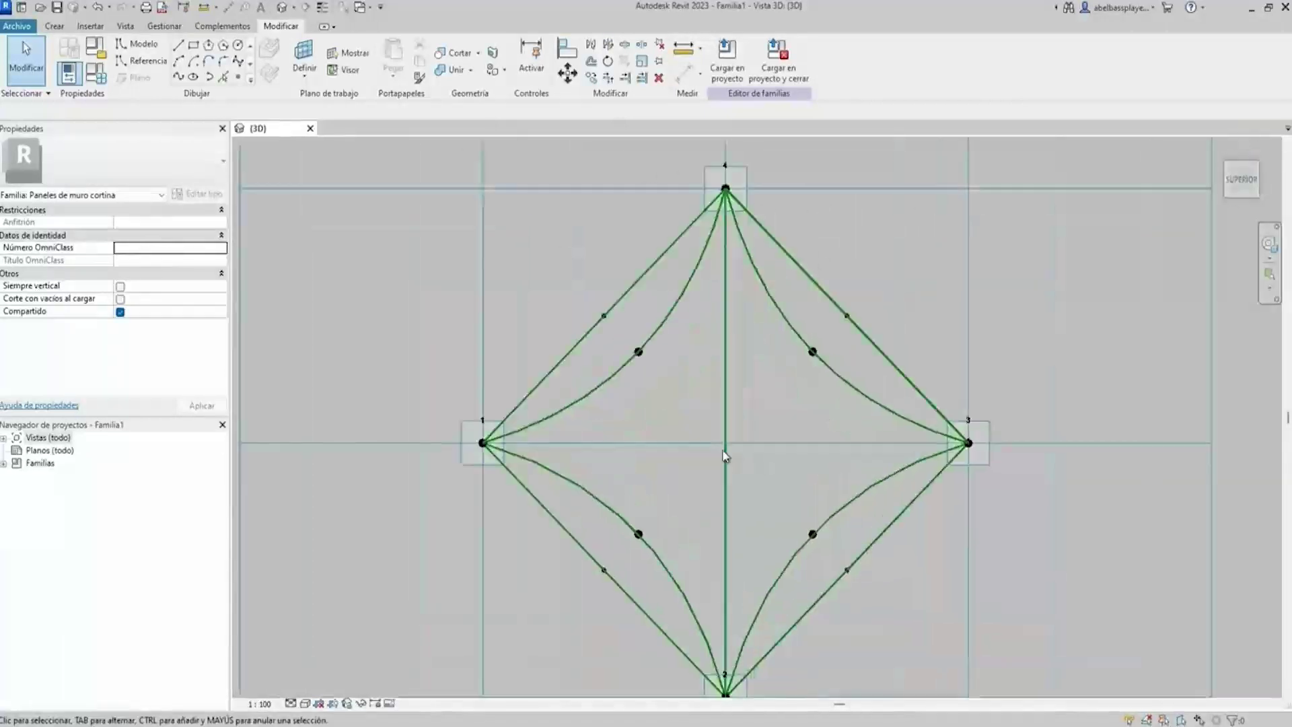
left_click(237, 79)
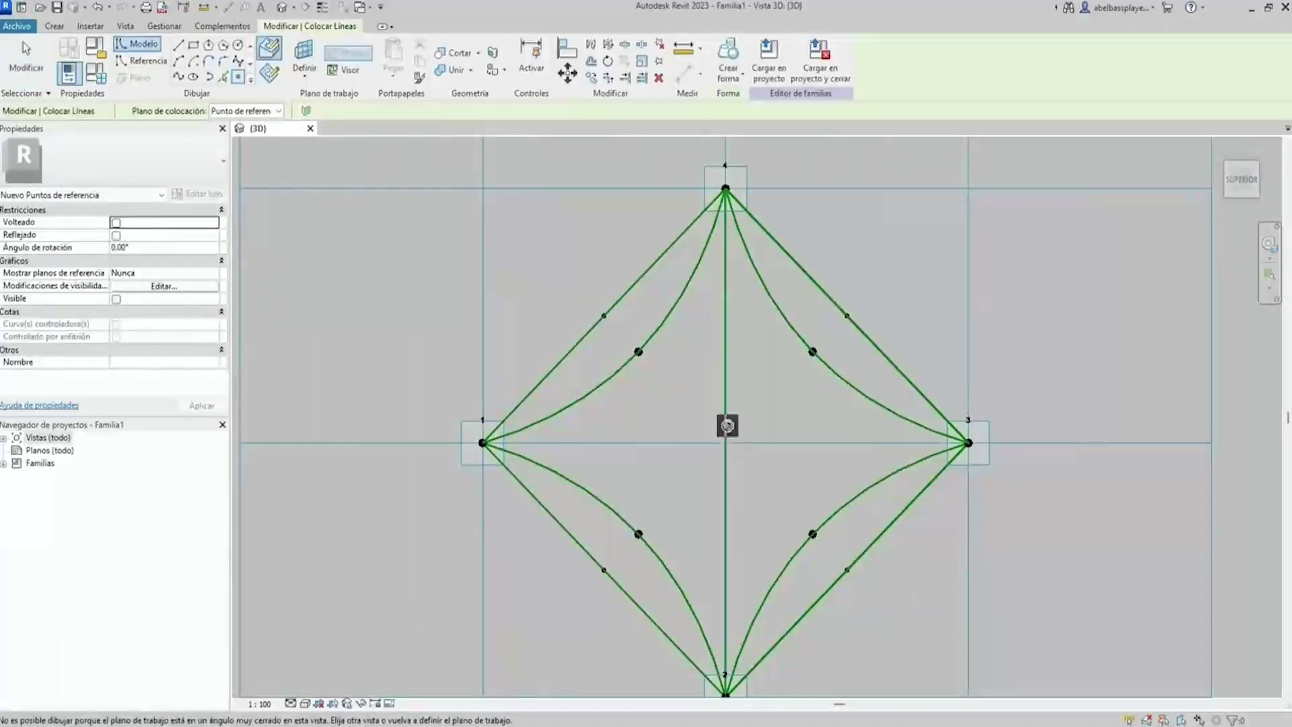
key("Escape")
mouse_move(743, 453)
middle_mouse_down("shift")
mouse_move(749, 326)
mouse_move(683, 465)
mouse_move(733, 498)
middle_mouse_up("shift")
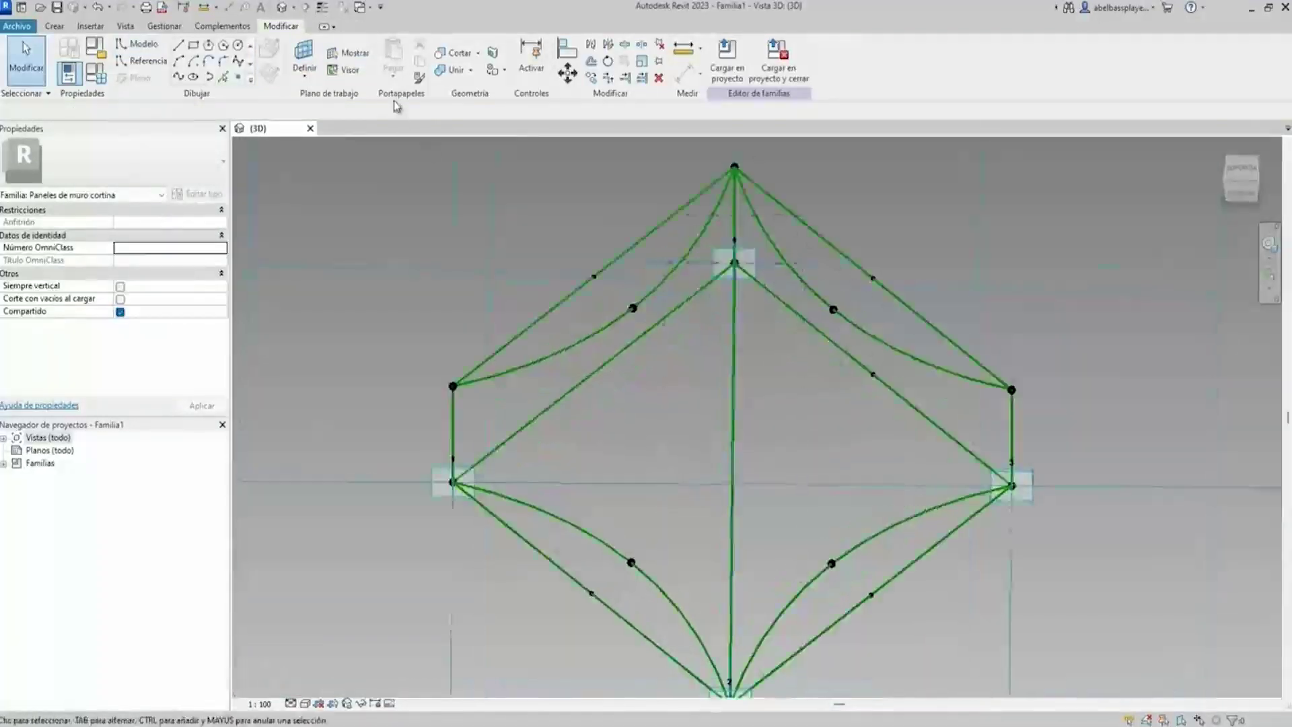
Place four reference points along the diamond's central reference line.
left_click(237, 76)
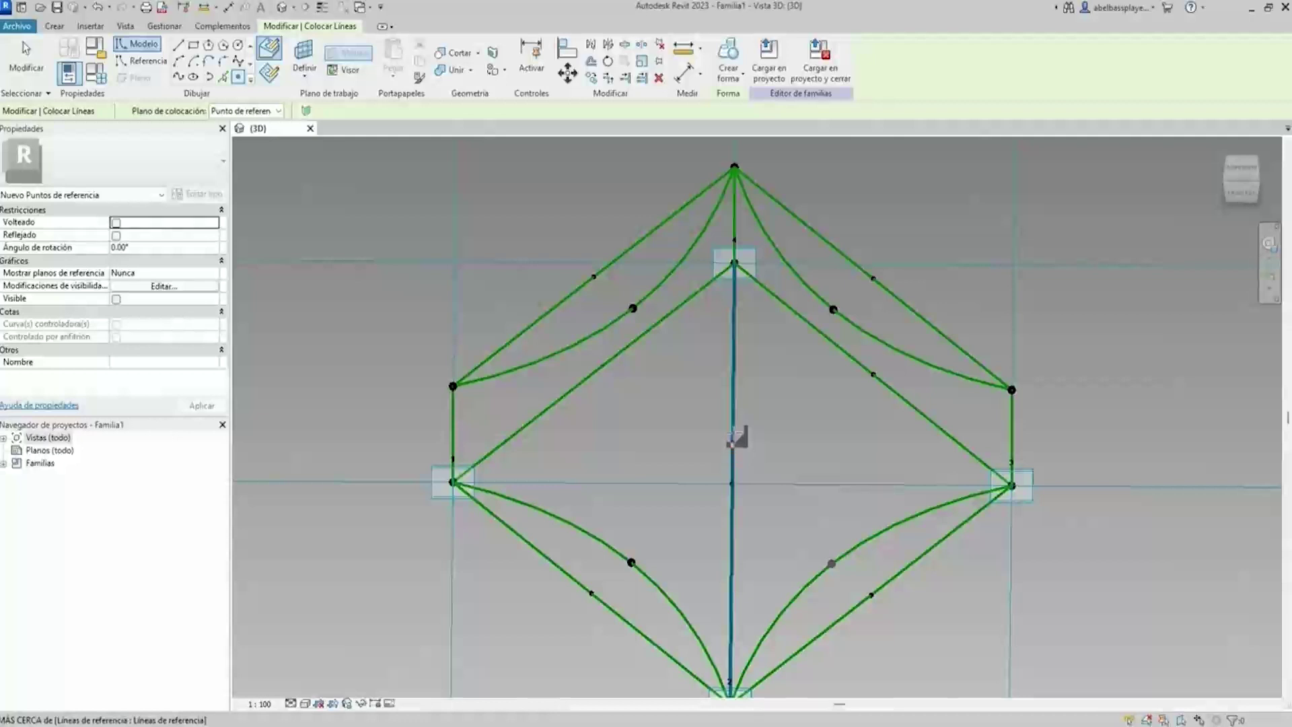
left_click(734, 397)
left_click(734, 314)
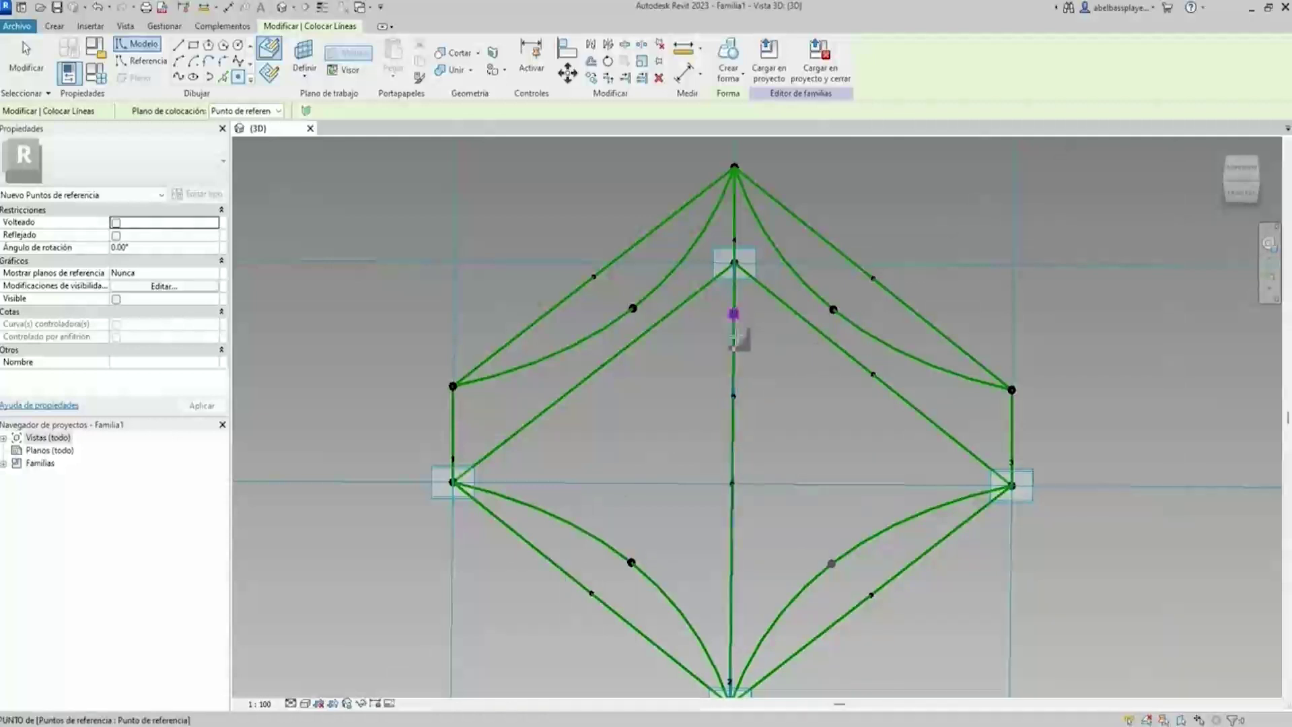
scroll(741, 461, "down", 3)
middle_click_drag(741, 462, 741, 447, "shift")
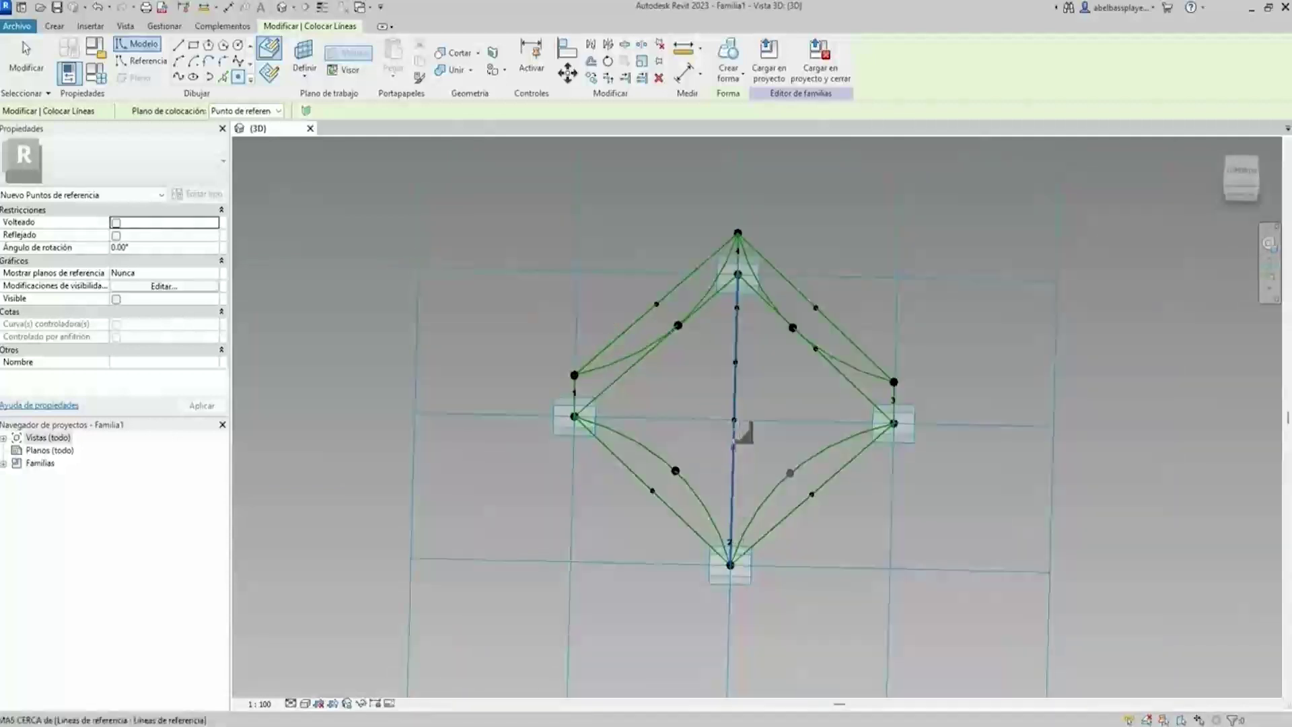
scroll(734, 444, "up", 2)
left_click(731, 441)
left_click(728, 539)
key("Escape")
key("Escape")
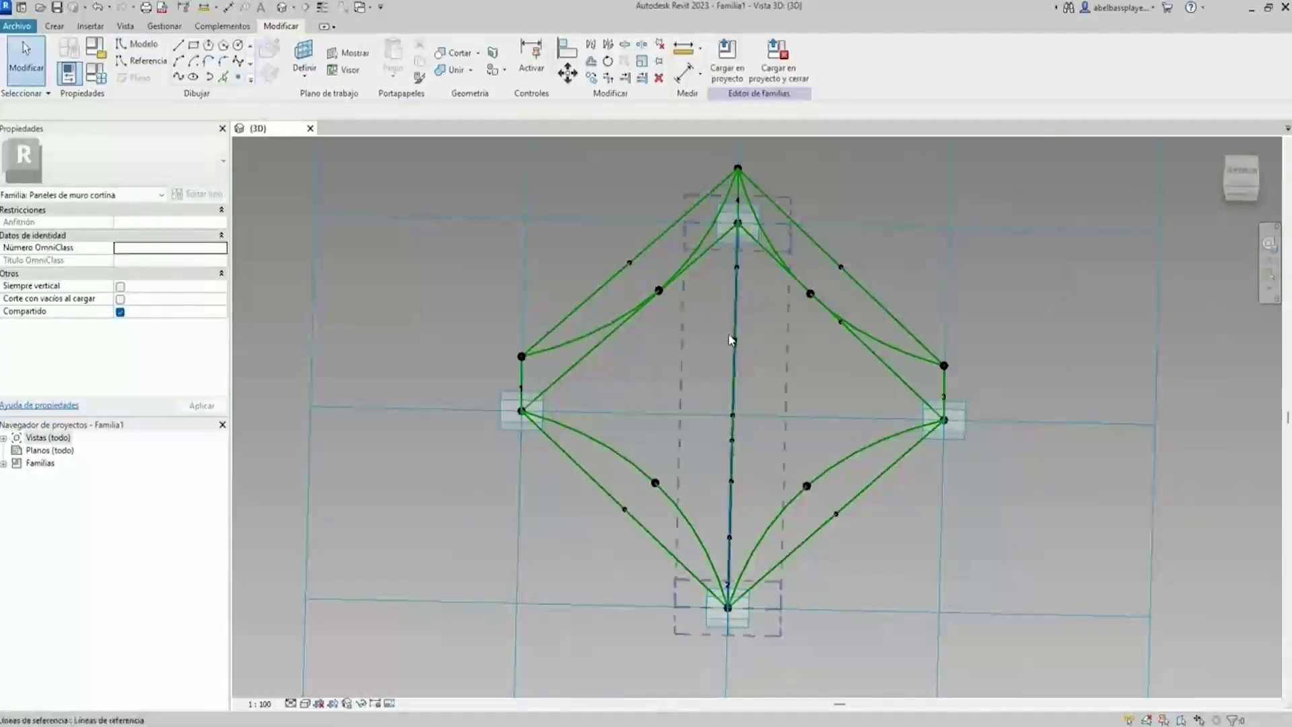
scroll(740, 346, "up", 2)
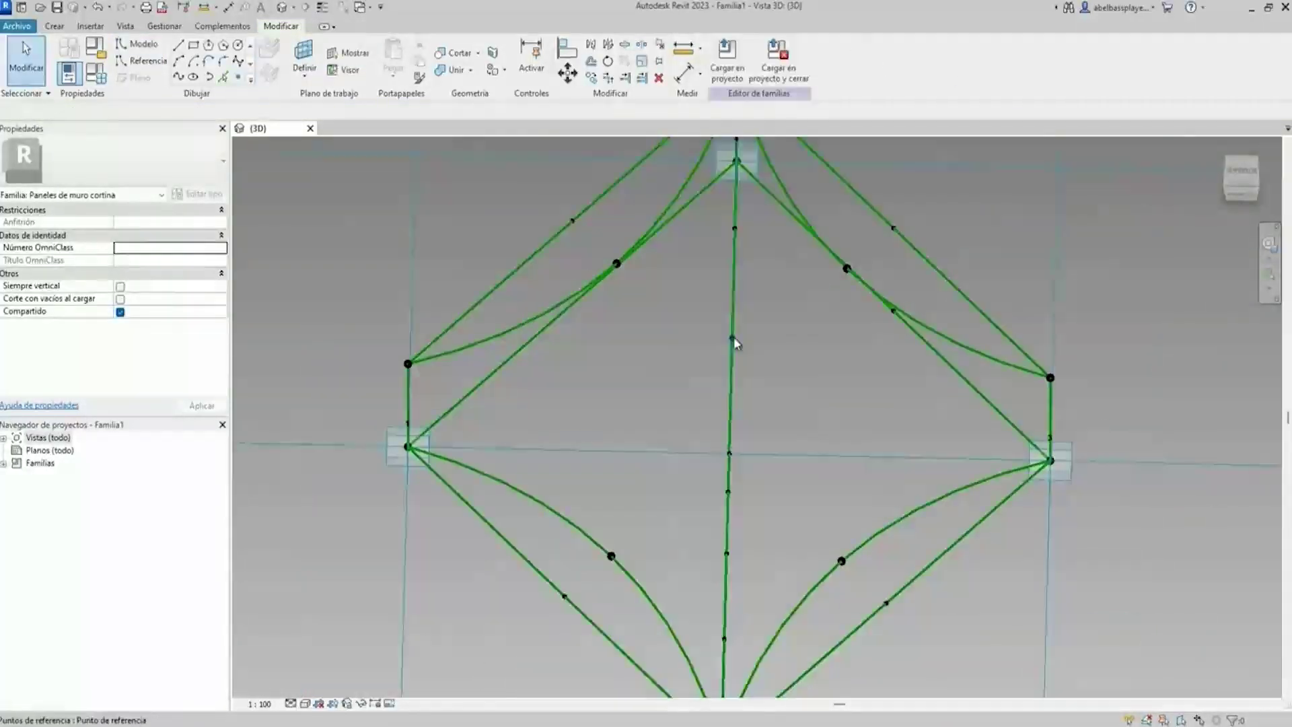
left_click(733, 338)
left_click(1245, 170)
Move the first hosted point up the central line to normalized parameter 0.9.
left_click(148, 375)
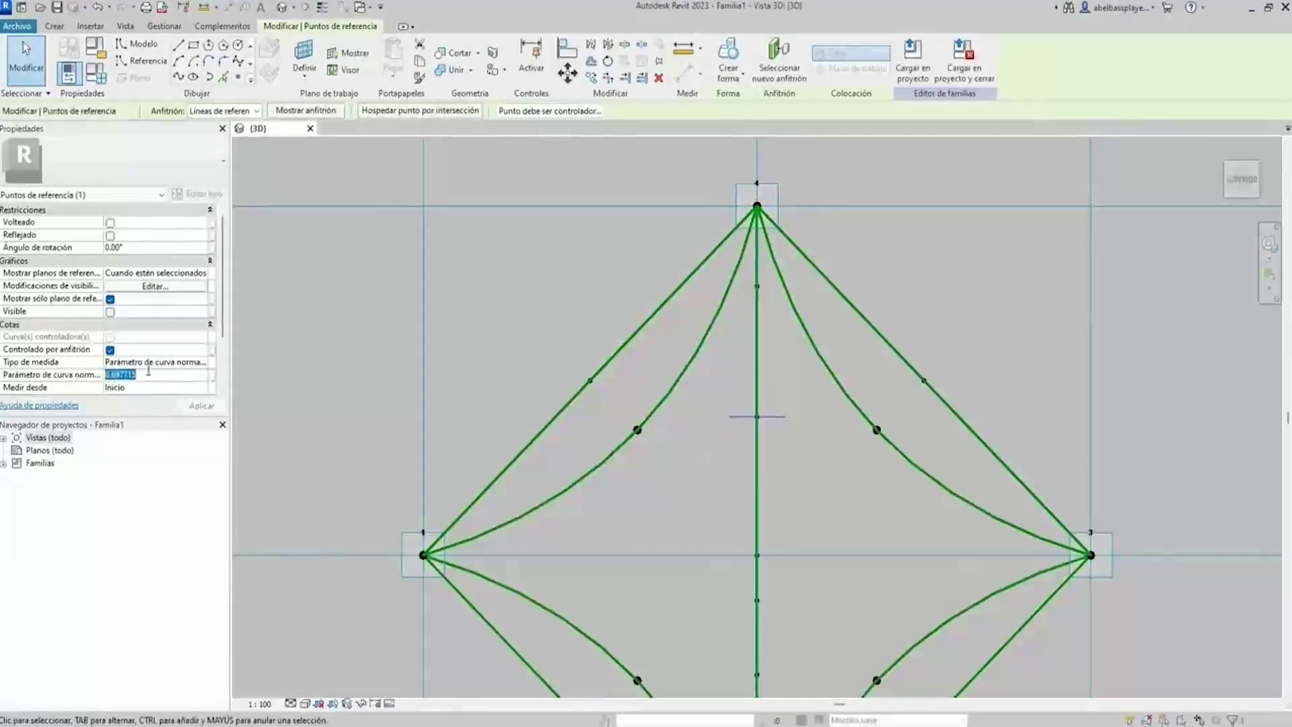
type("15")
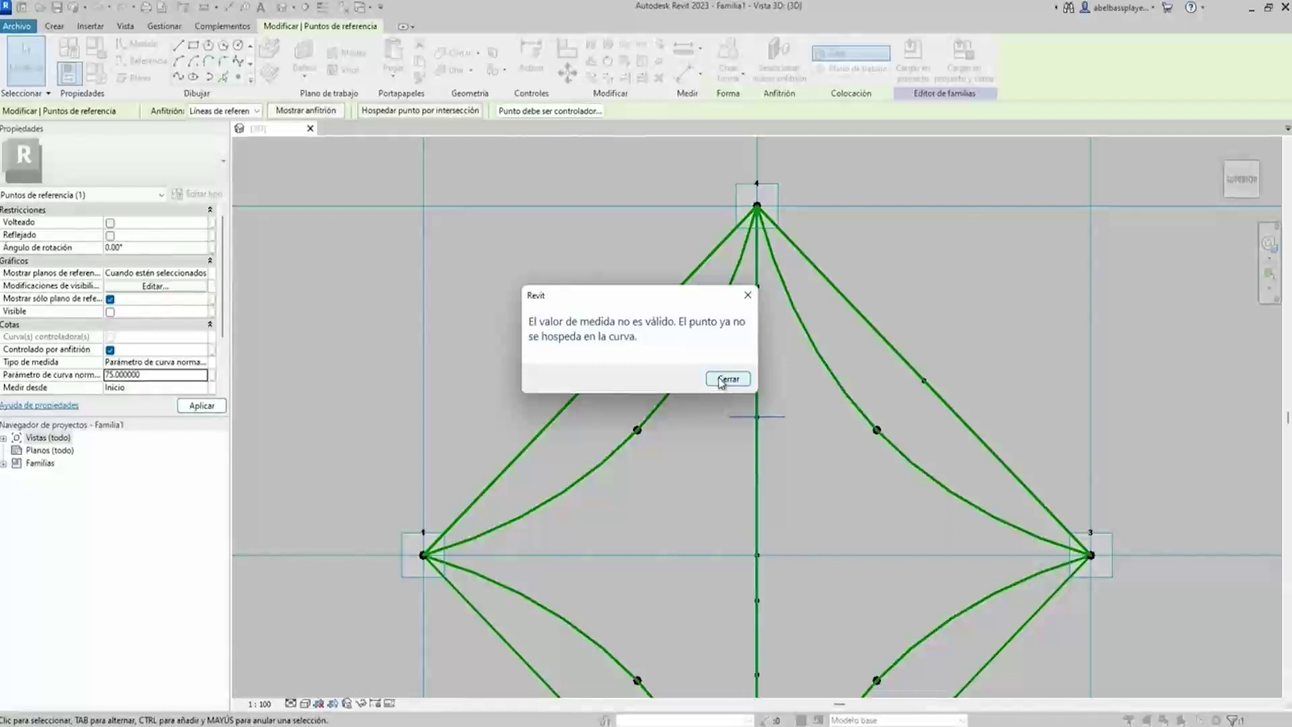
left_click(722, 381)
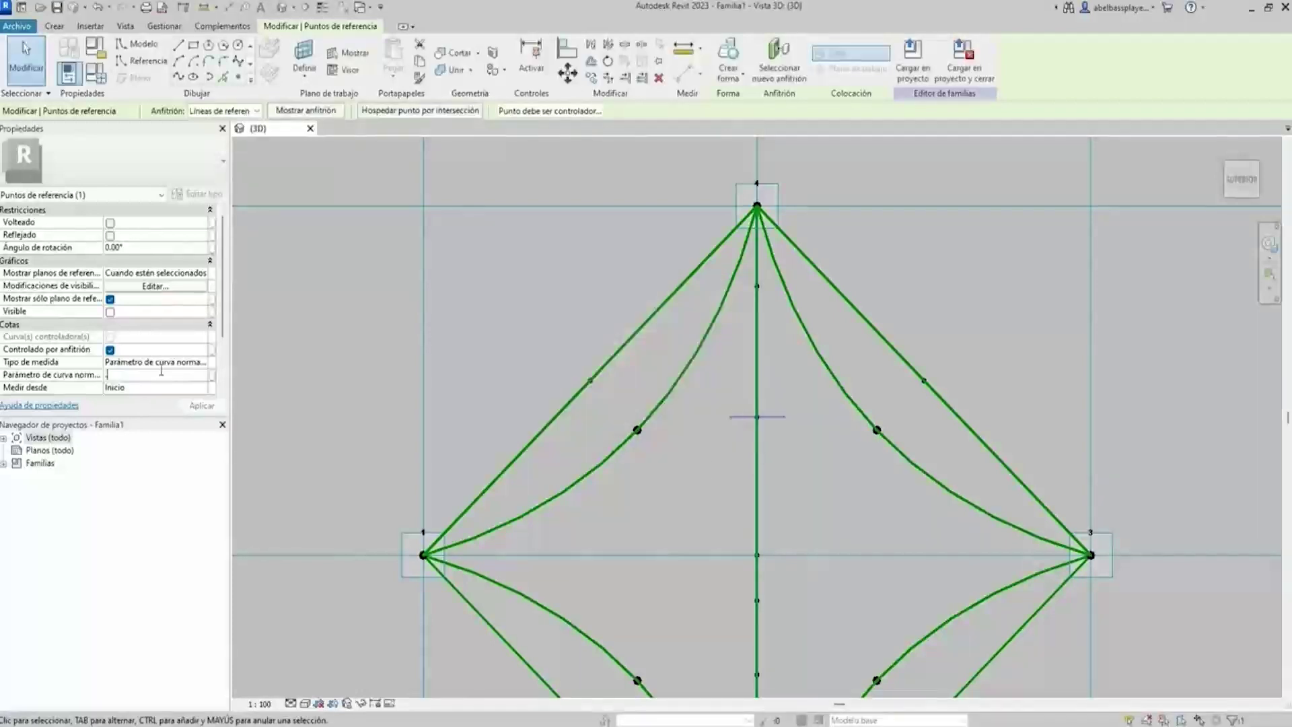
key("Return")
scroll(757, 337, "up", 2)
left_click_drag(755, 395, 752, 283)
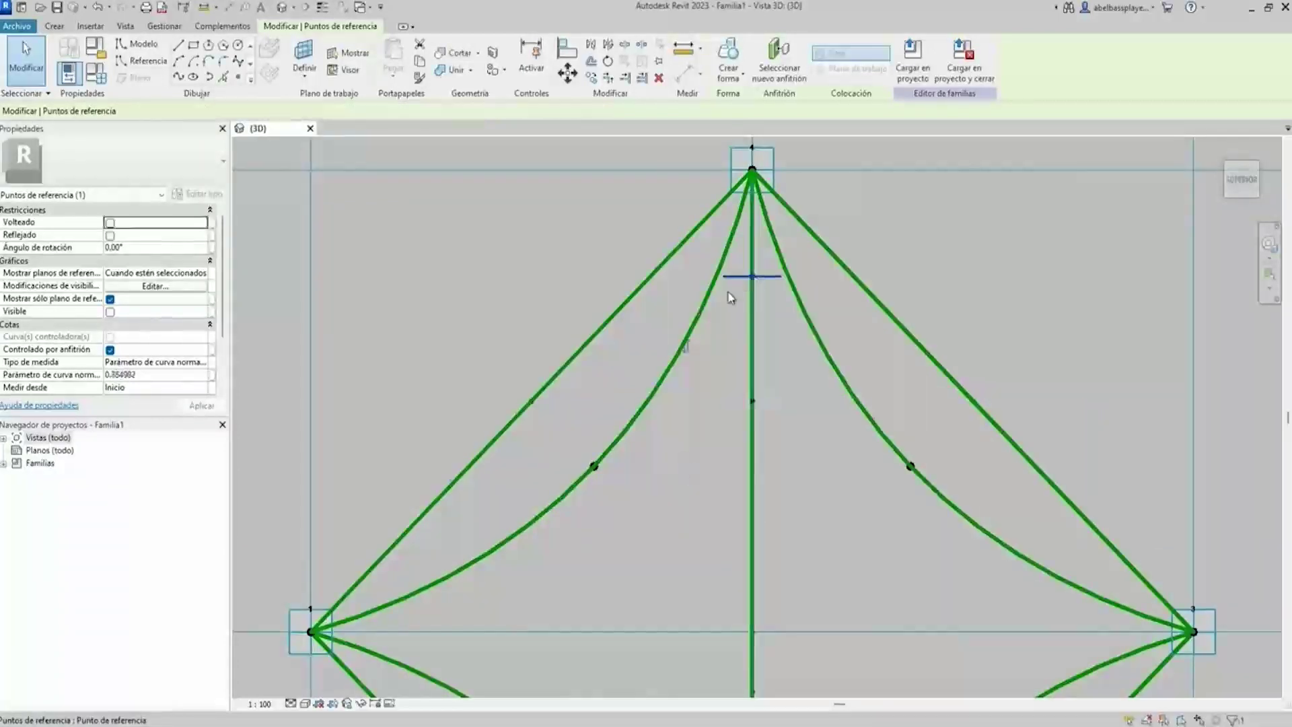
left_click(150, 375)
type("0.900000")
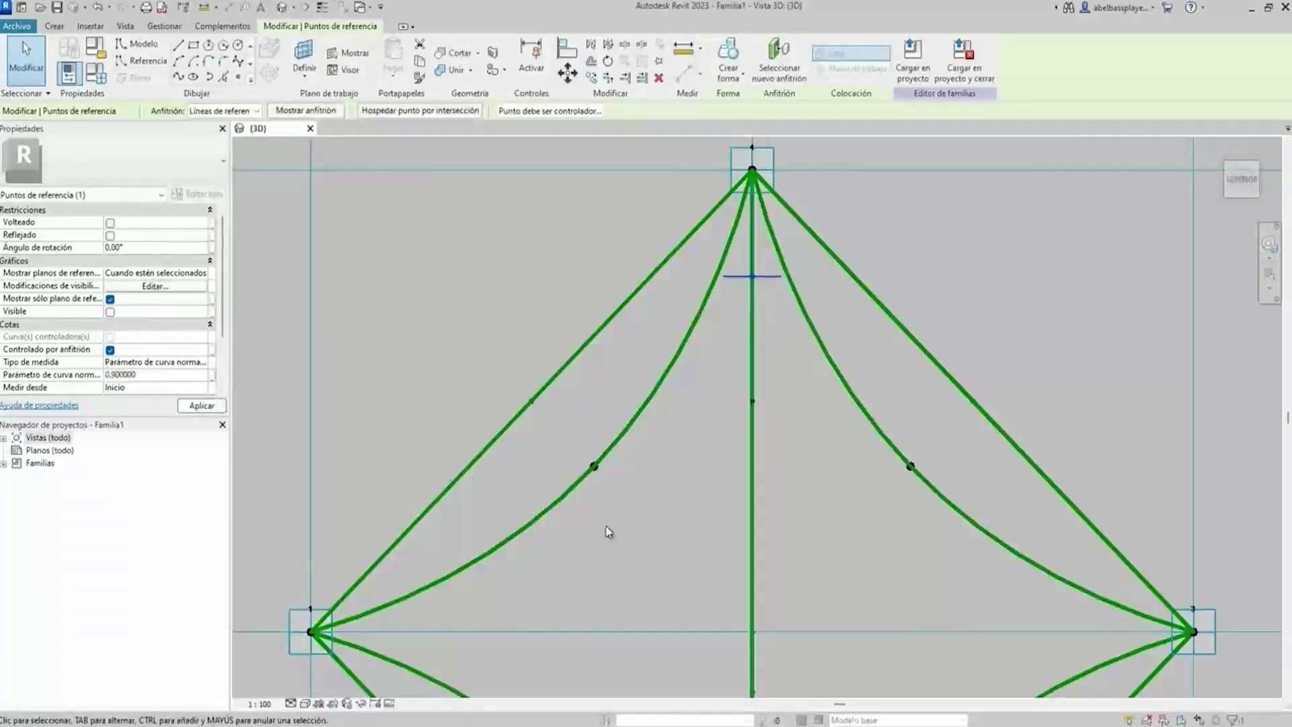
scroll(660, 534, "down", 2)
scroll(686, 377, "down", 2)
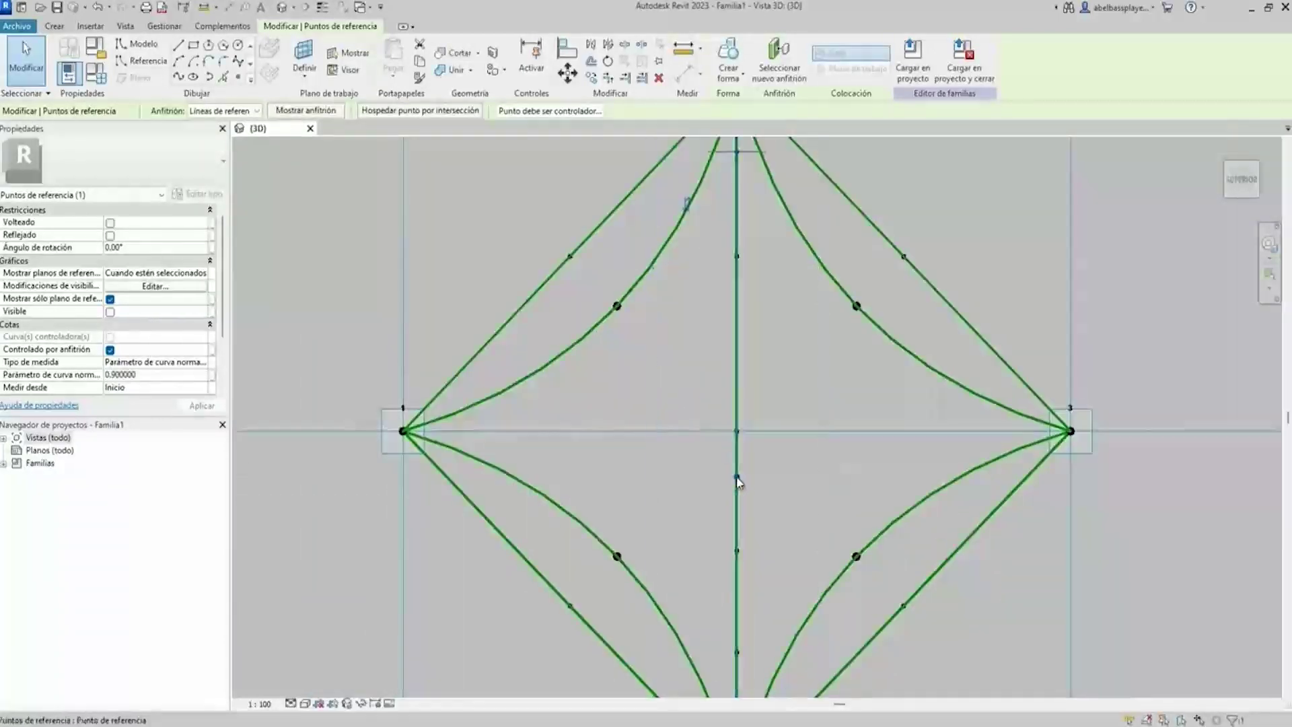
scroll(739, 482, "up", 2)
Slide another point down the central line to normalized parameter 0.1.
left_click(150, 375)
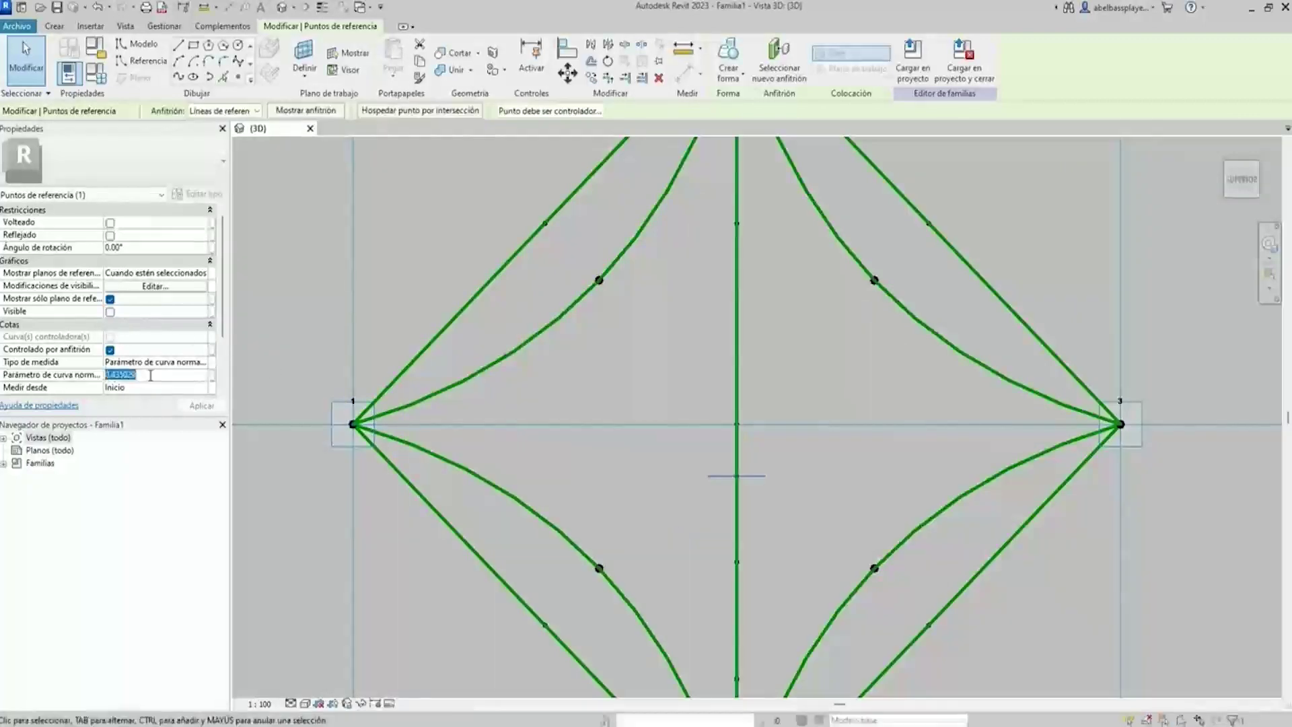
type("0.250000")
left_click_drag(737, 476, 737, 561)
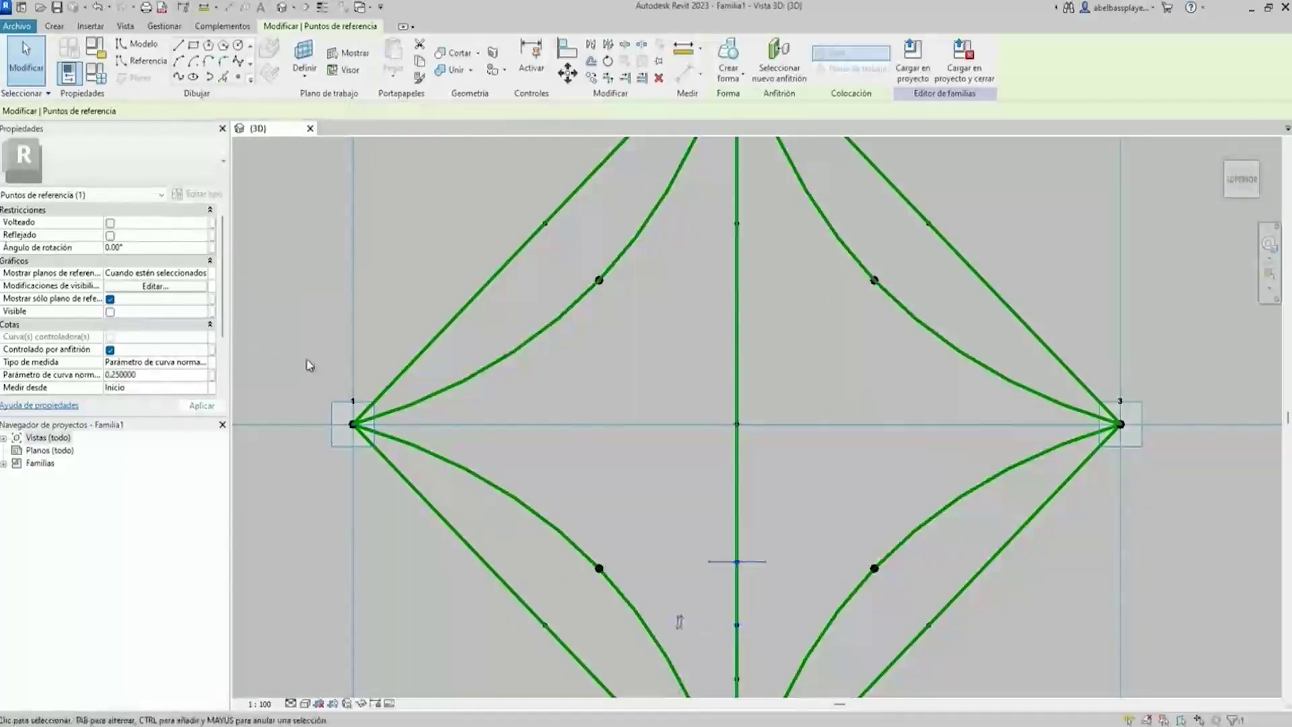
left_click(129, 374)
type("0.2")
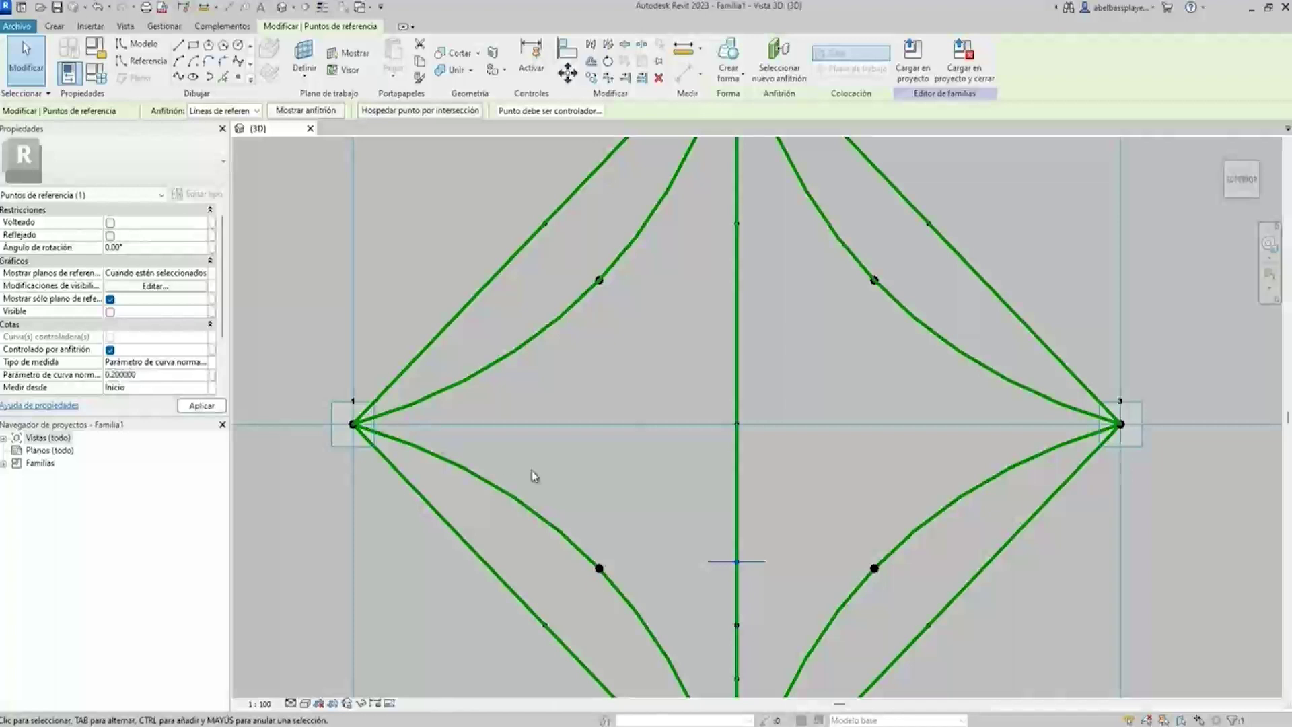
scroll(822, 476, "up", 3)
left_click_drag(743, 528, 743, 546)
left_click(171, 375)
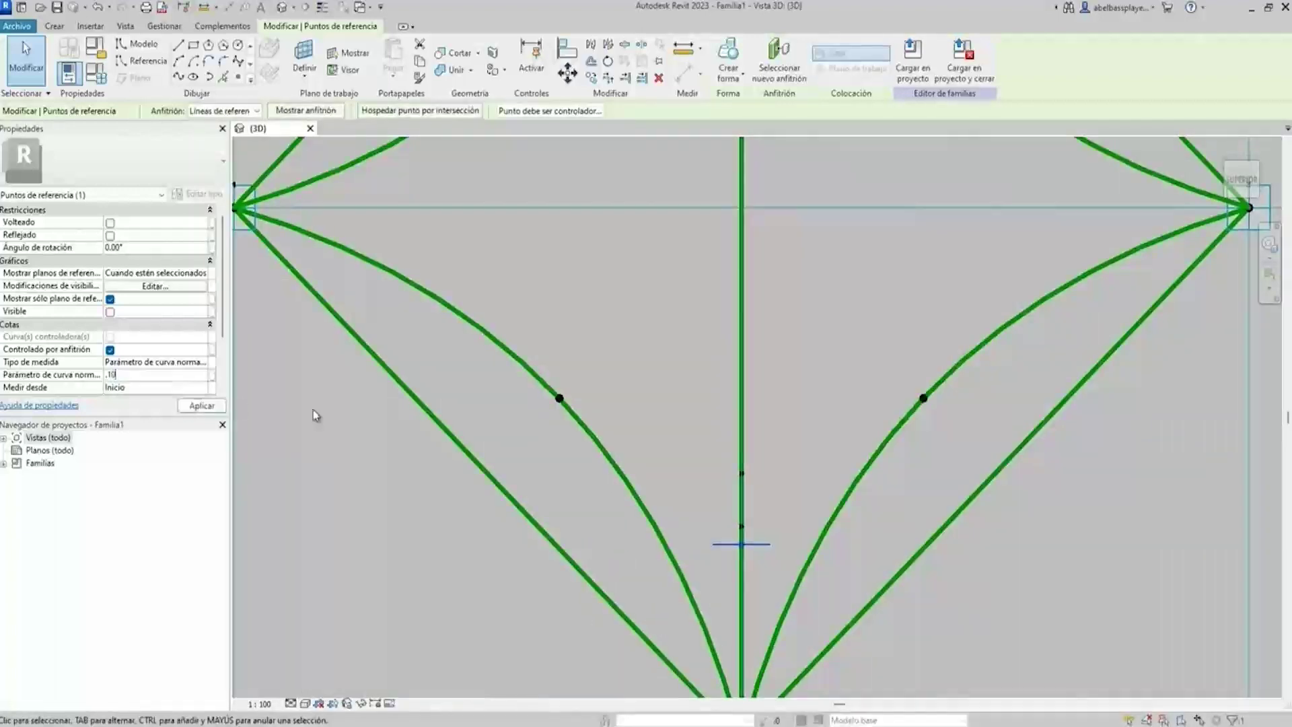
key("Return")
scroll(764, 446, "down", 3)
scroll(882, 640, "down", 3)
mouse_move(883, 640)
middle_mouse_down("shift")
mouse_move(904, 357)
mouse_move(841, 511)
middle_mouse_up("shift")
scroll(841, 511, "up", 3)
left_click(833, 564)
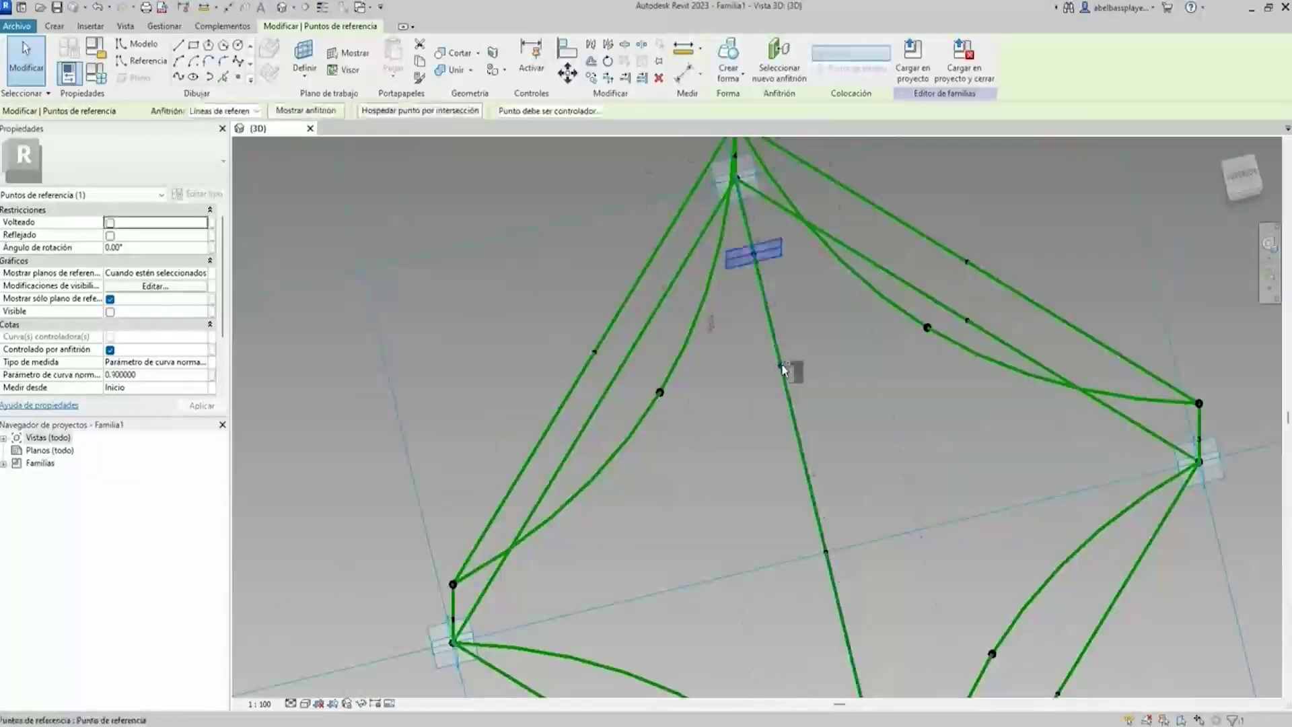
Select the central-line points and rehost them onto Nivel 1.
left_click(832, 559, "ctrl")
scroll(833, 554, "down", 3)
middle_click_drag(822, 441, 827, 514, "shift")
scroll(839, 529, "up", 3)
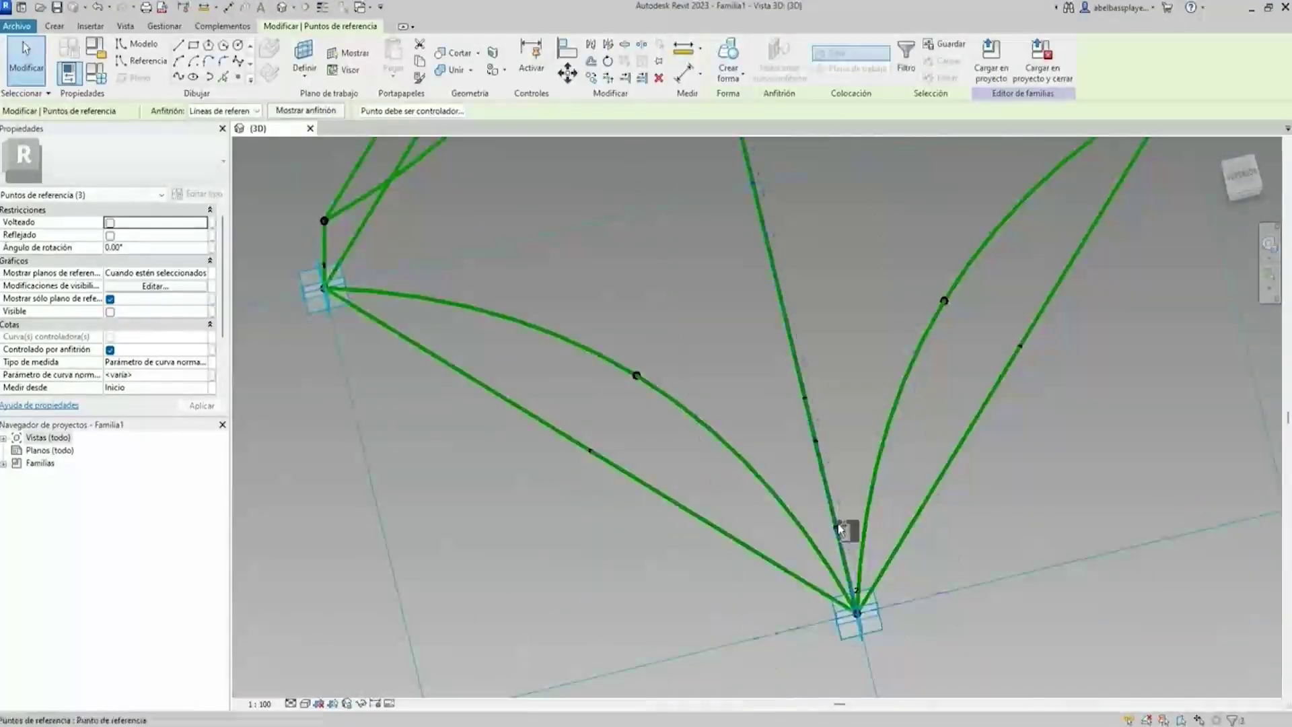
left_click(814, 442, "ctrl")
left_click(806, 399, "ctrl")
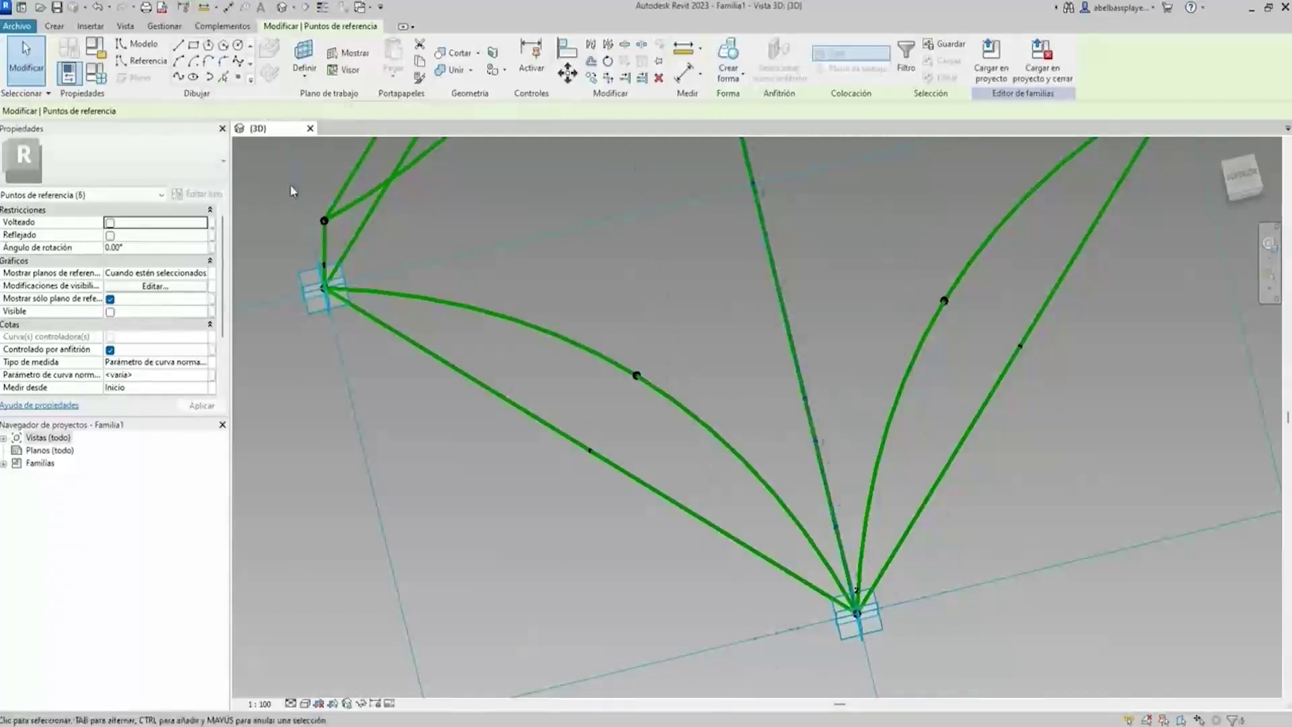
left_click(256, 111)
left_click(215, 139)
scroll(676, 188, "down", 5)
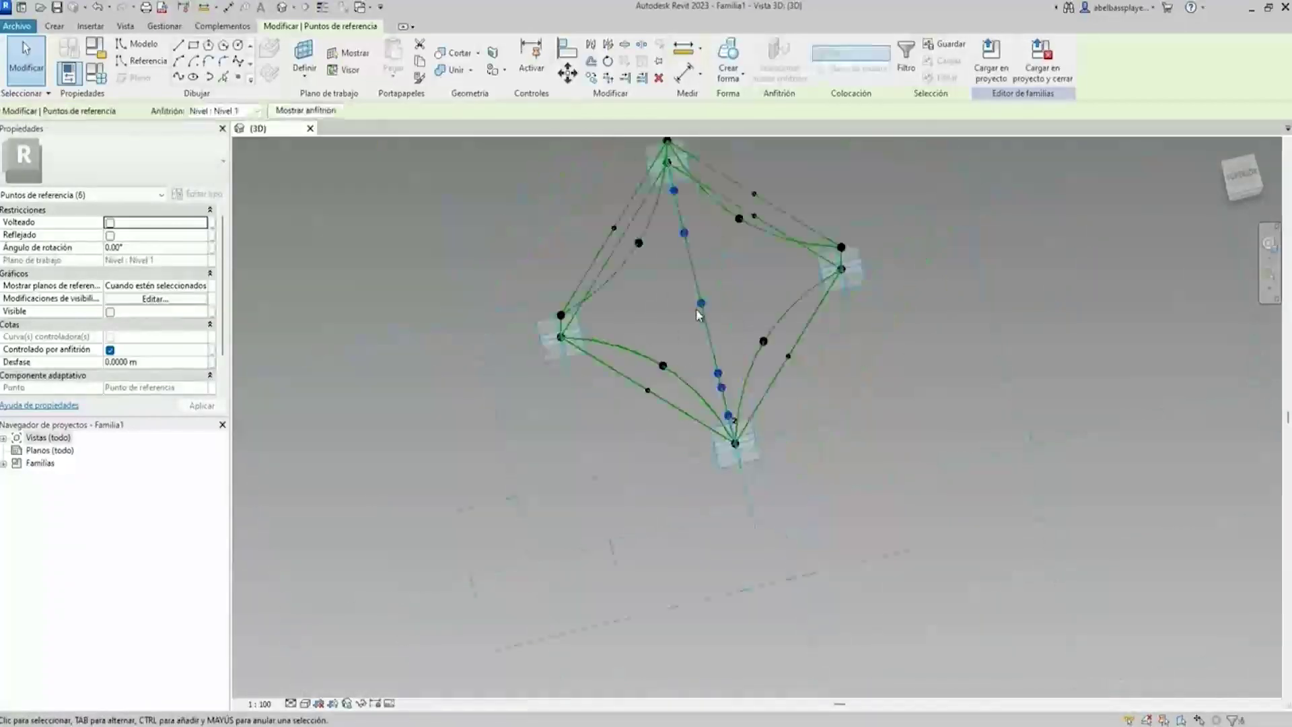
scroll(675, 188, "up", 5)
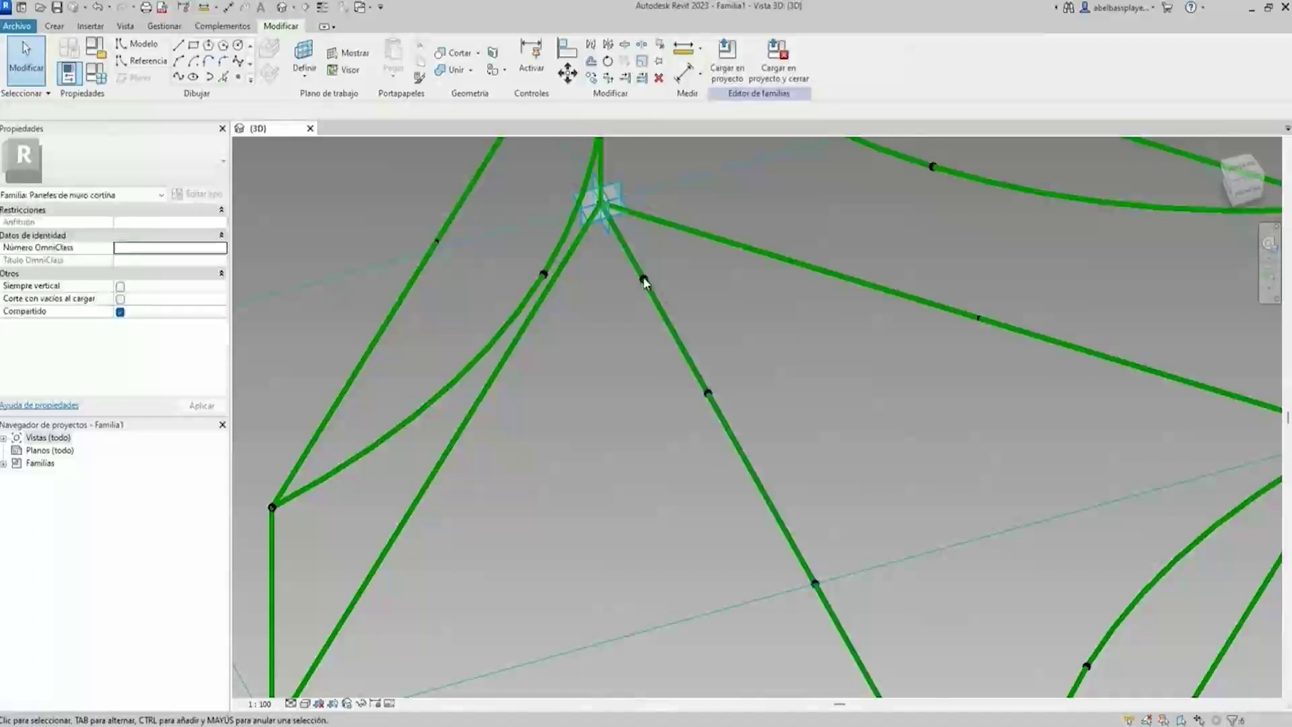
Link the top-vertex point's Desfase to a new 'panel 1' parameter.
left_click(644, 279)
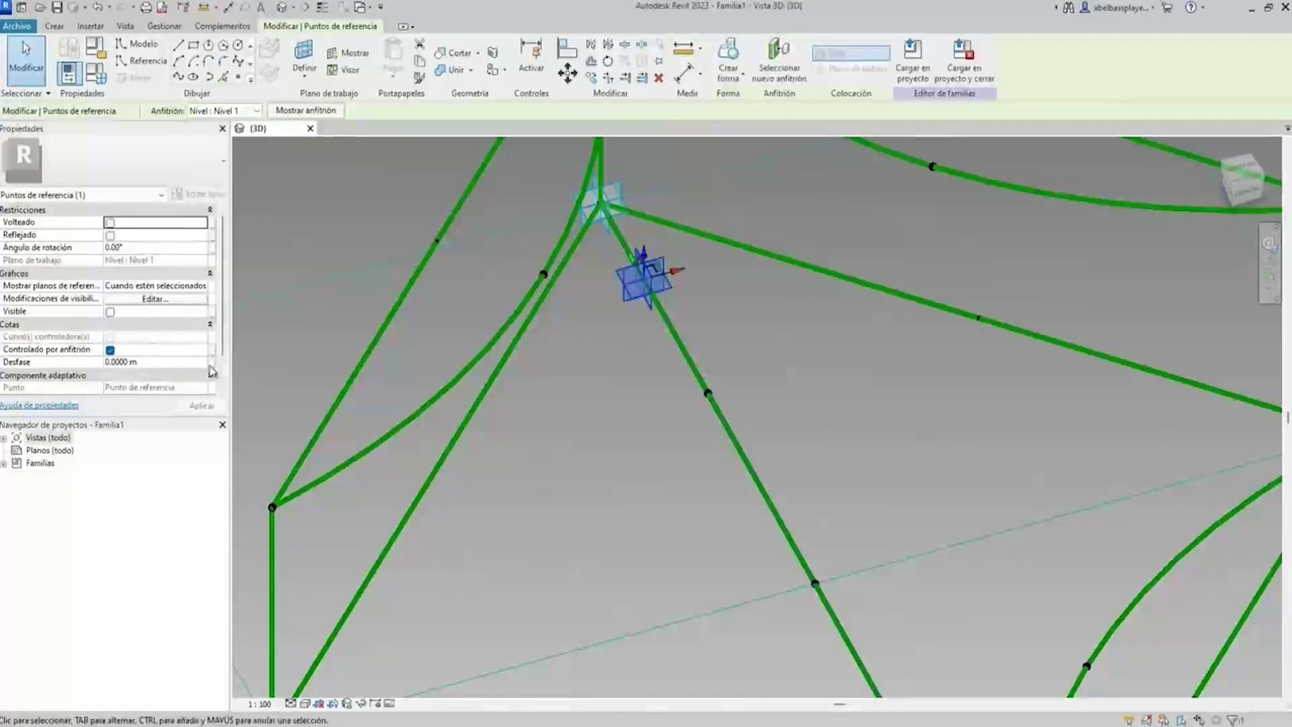
left_click(214, 370)
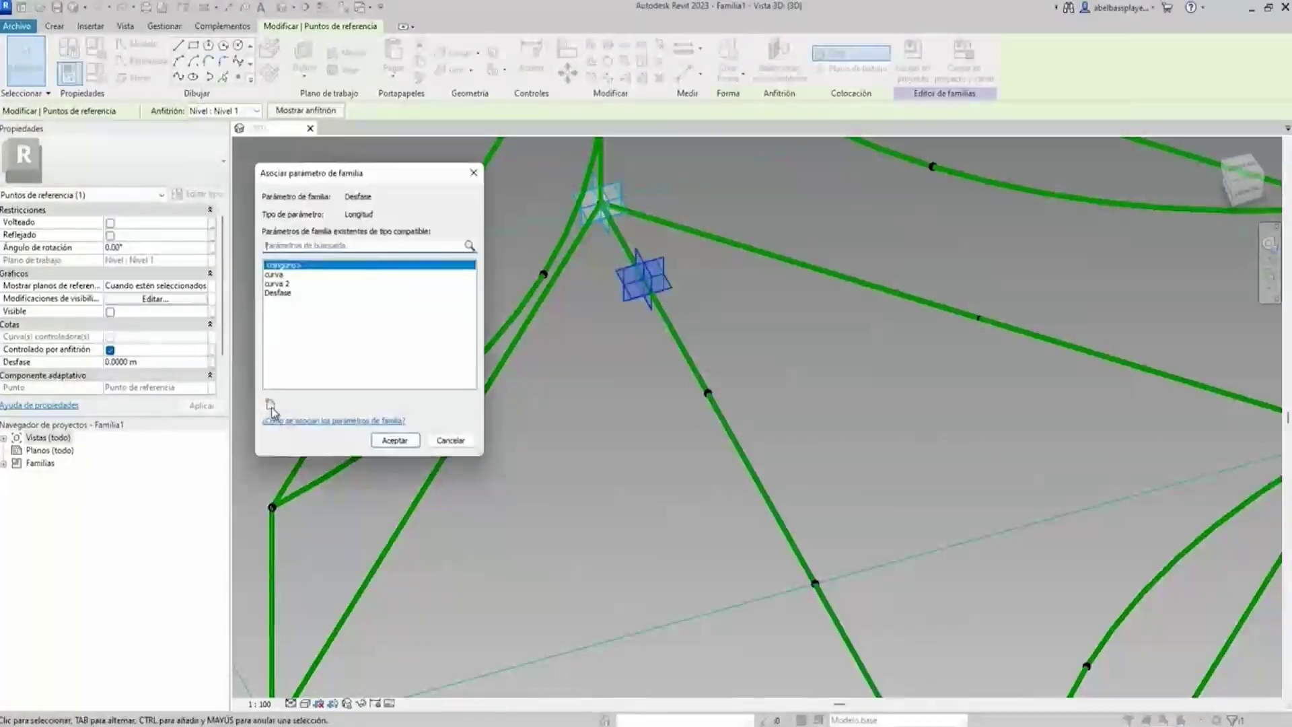
left_click(267, 406)
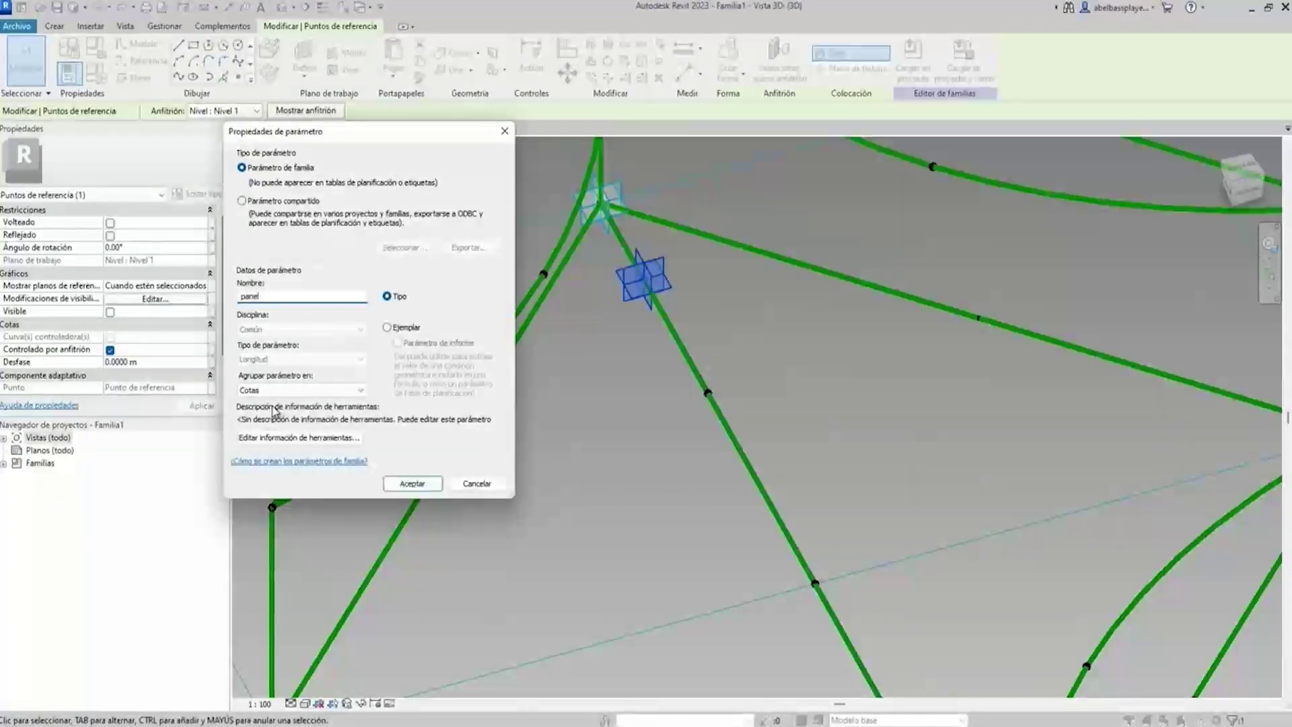
left_click(412, 483)
left_click(396, 440)
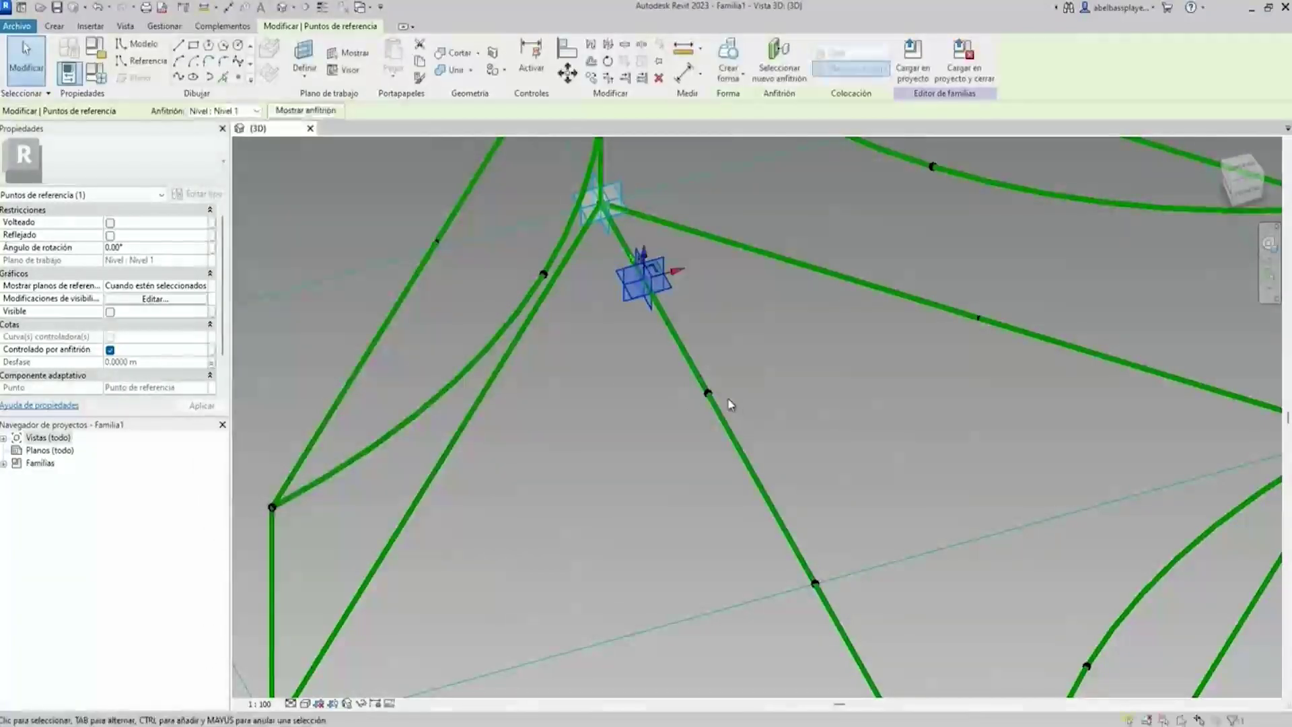
Link the next point's Desfase to a new 'panel 2' parameter.
left_click(213, 371)
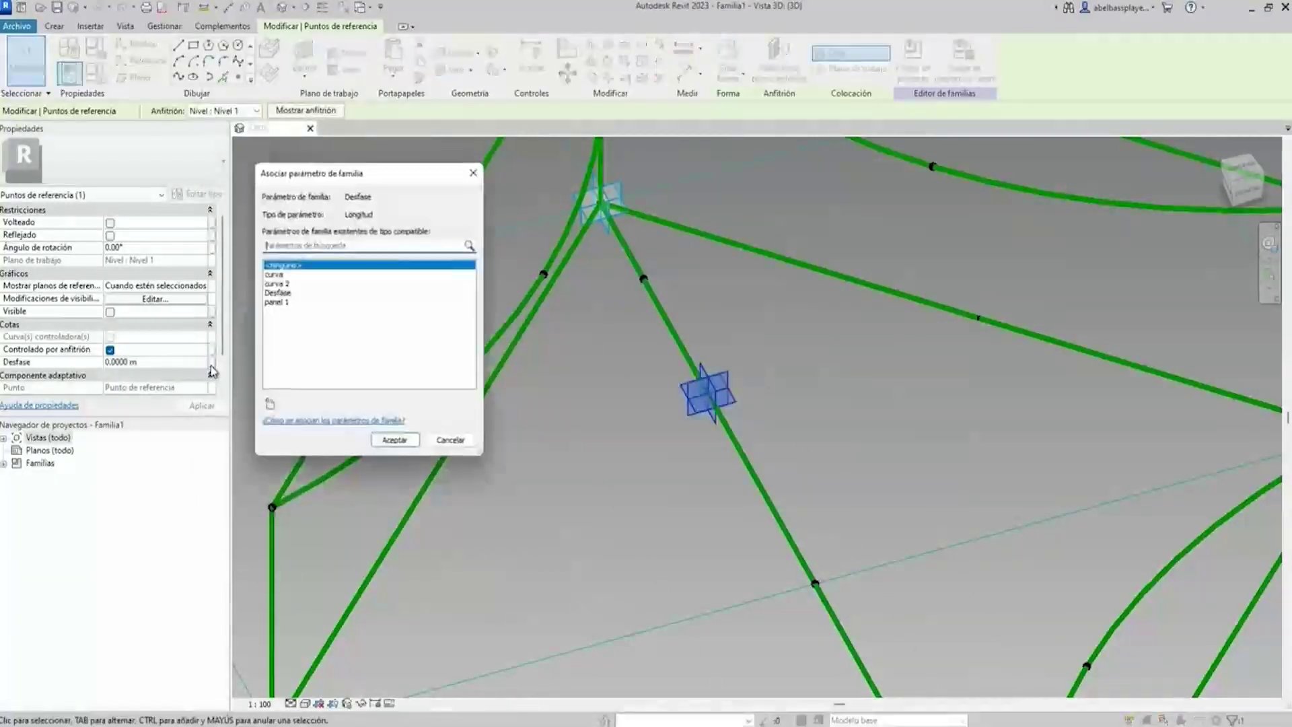
left_click(270, 404)
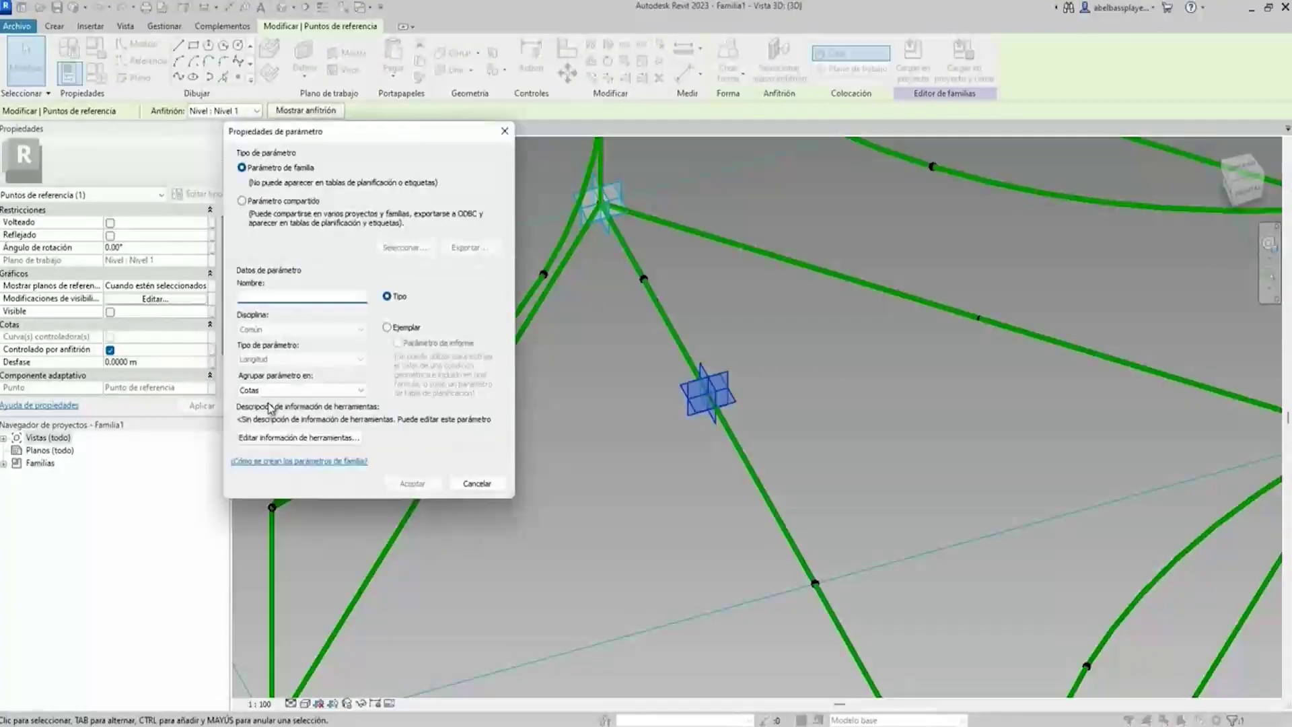
type("panel 2")
left_click(412, 483)
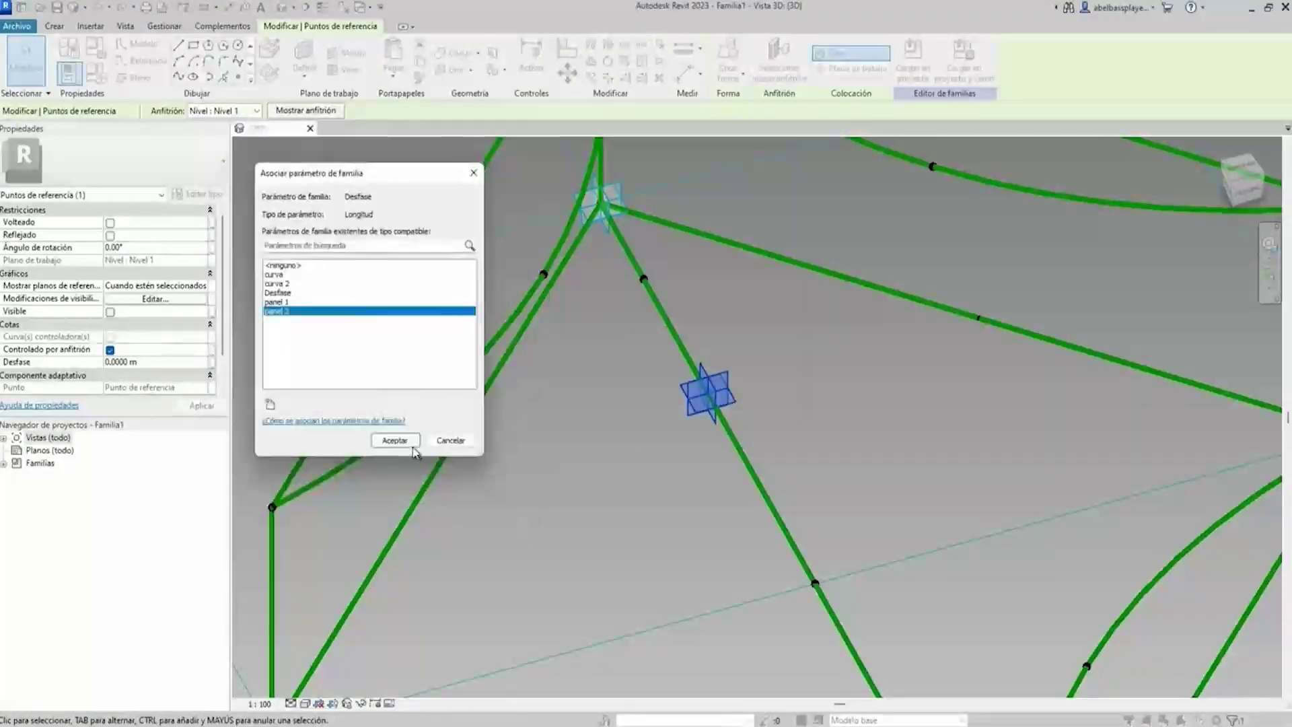
left_click(396, 440)
scroll(673, 498, "down", 5)
Link another diagonal point's Desfase to a new 'panel 3' parameter.
left_click_drag(713, 528, 710, 524)
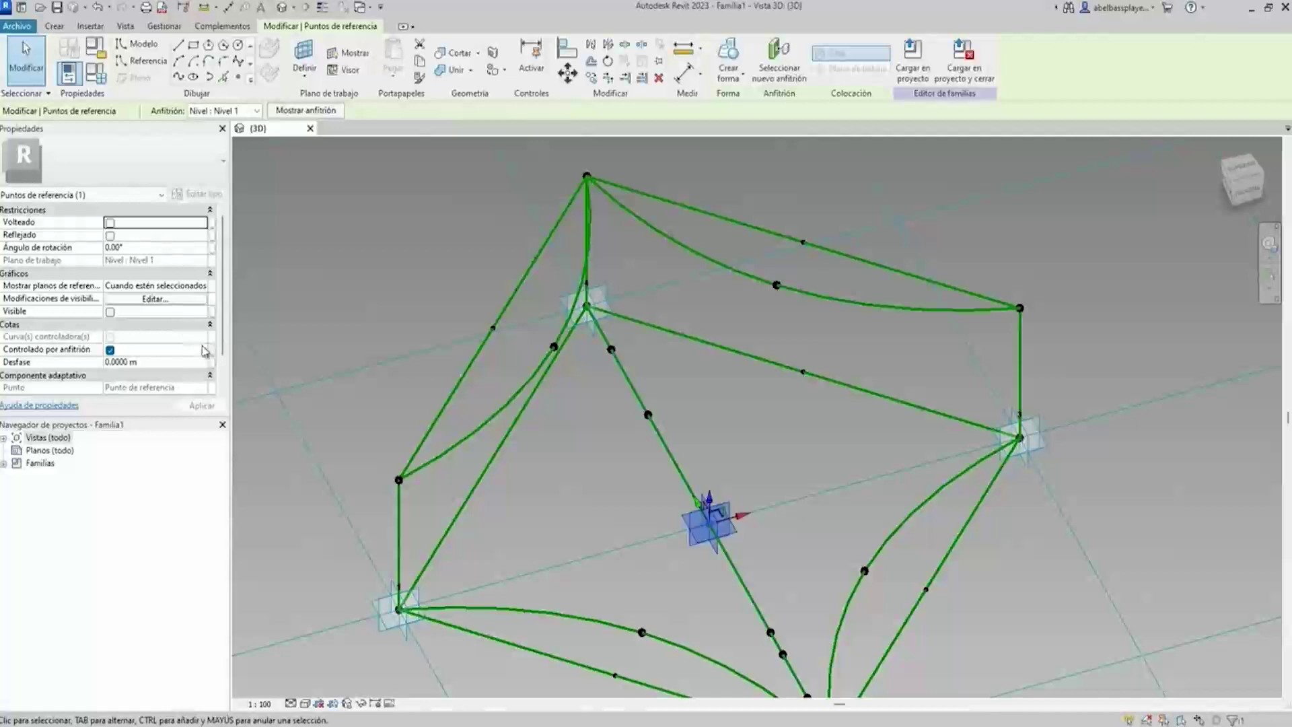
left_click(216, 362)
left_click(270, 403)
type("panel 3")
key("Return")
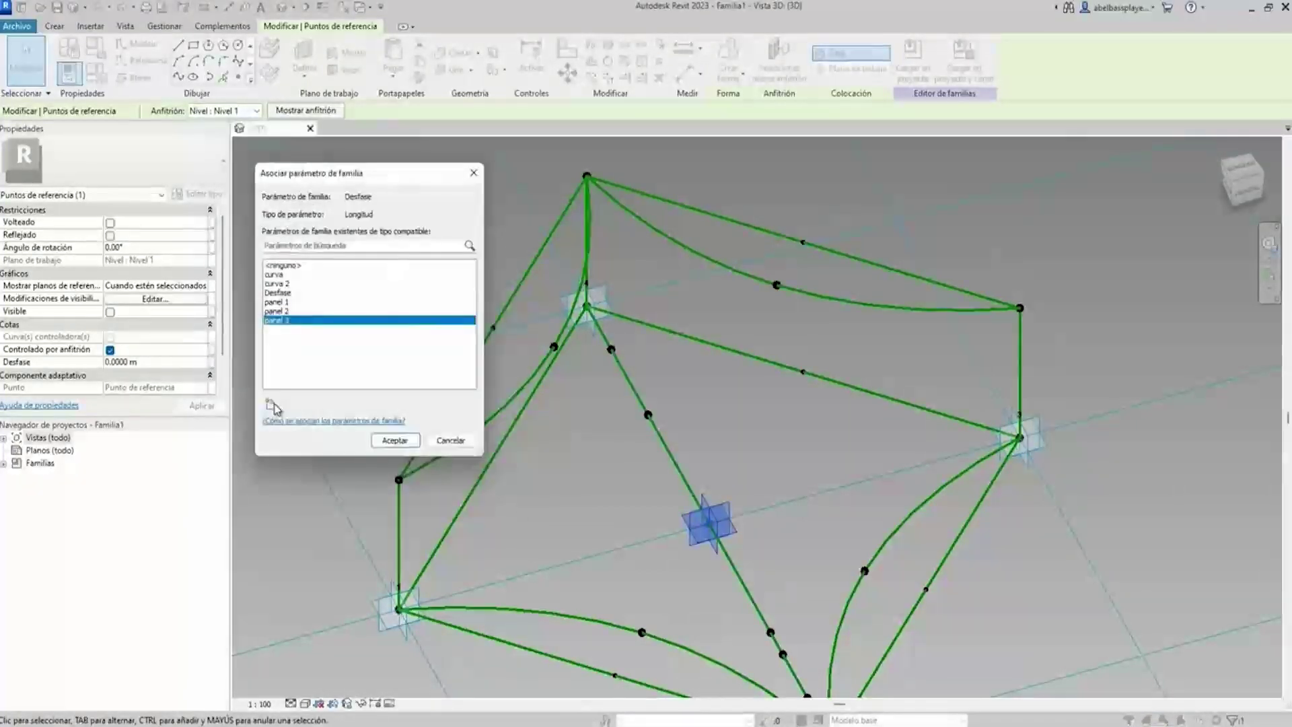
left_click(395, 440)
left_click(98, 79)
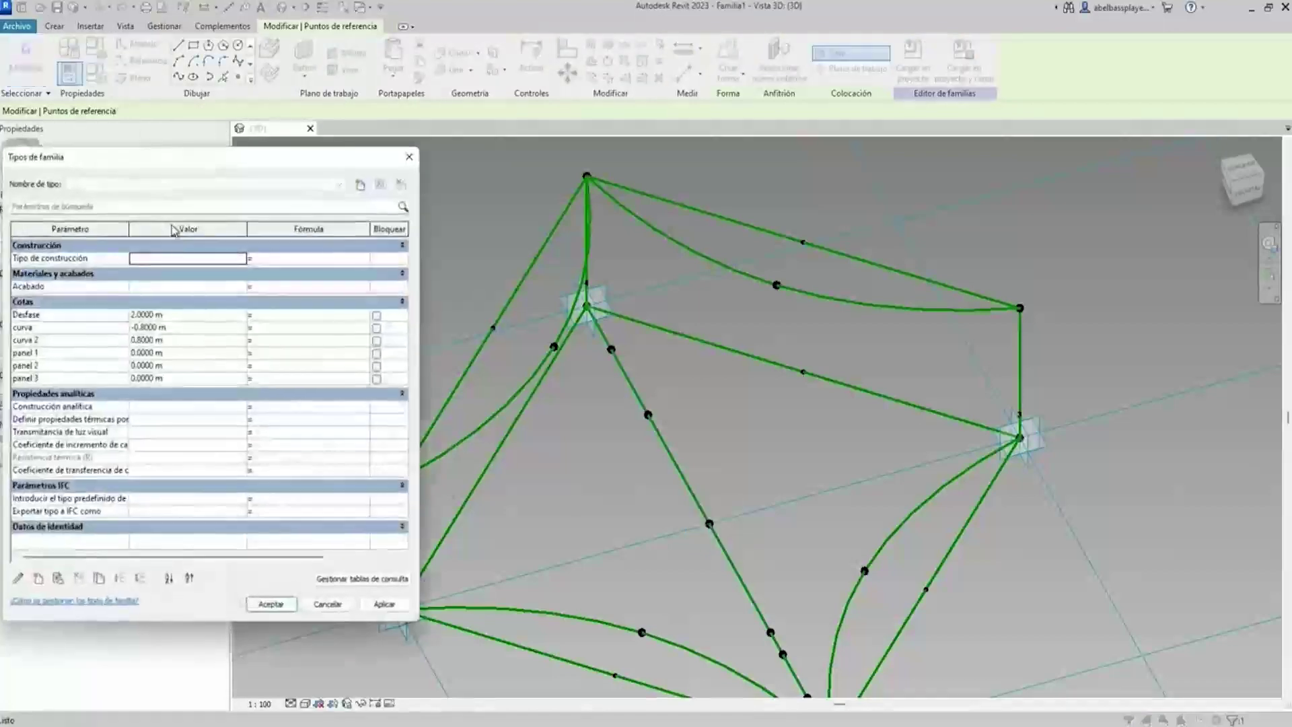
Enter panel 1 = 2.0 m, panel 2 = 1.8 m, panel 3 = 1.5 m in Family Types and inspect the lifted points.
left_click(183, 351)
type("2")
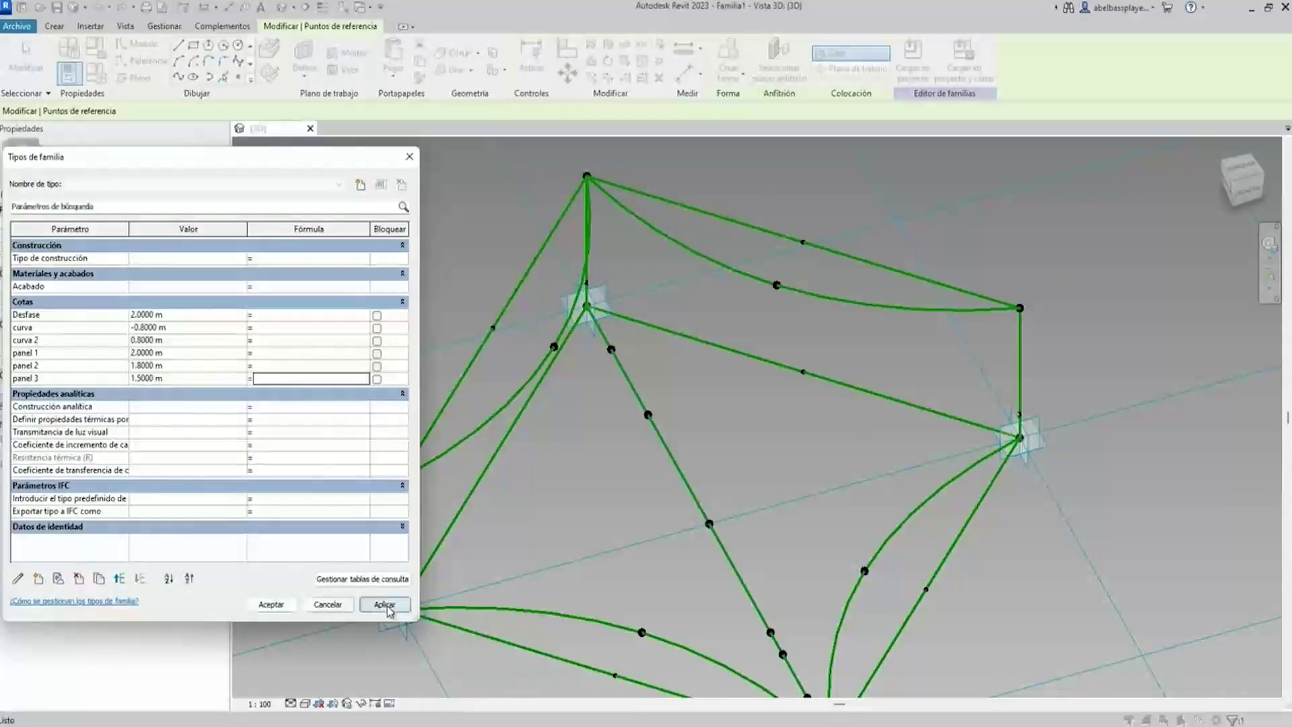
left_click(271, 605)
middle_click_drag(673, 431, 886, 355, "shift")
scroll(815, 538, "up", 3)
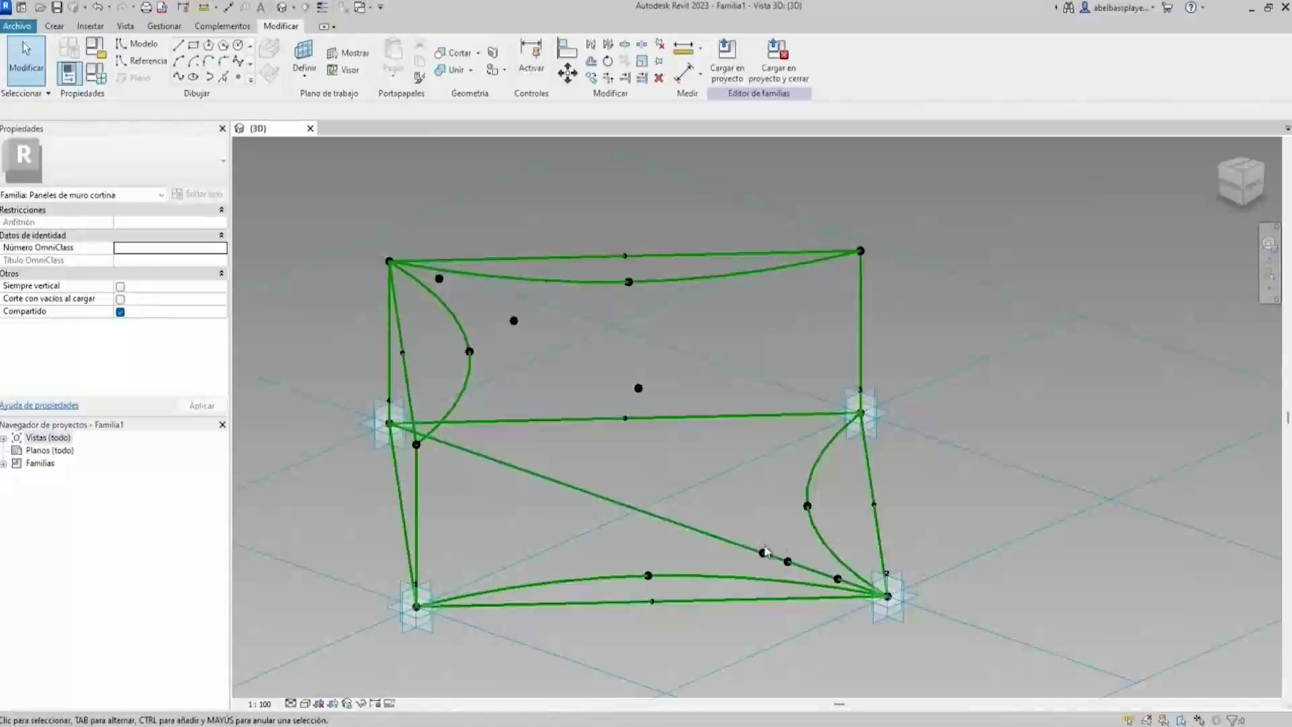
left_click(763, 552)
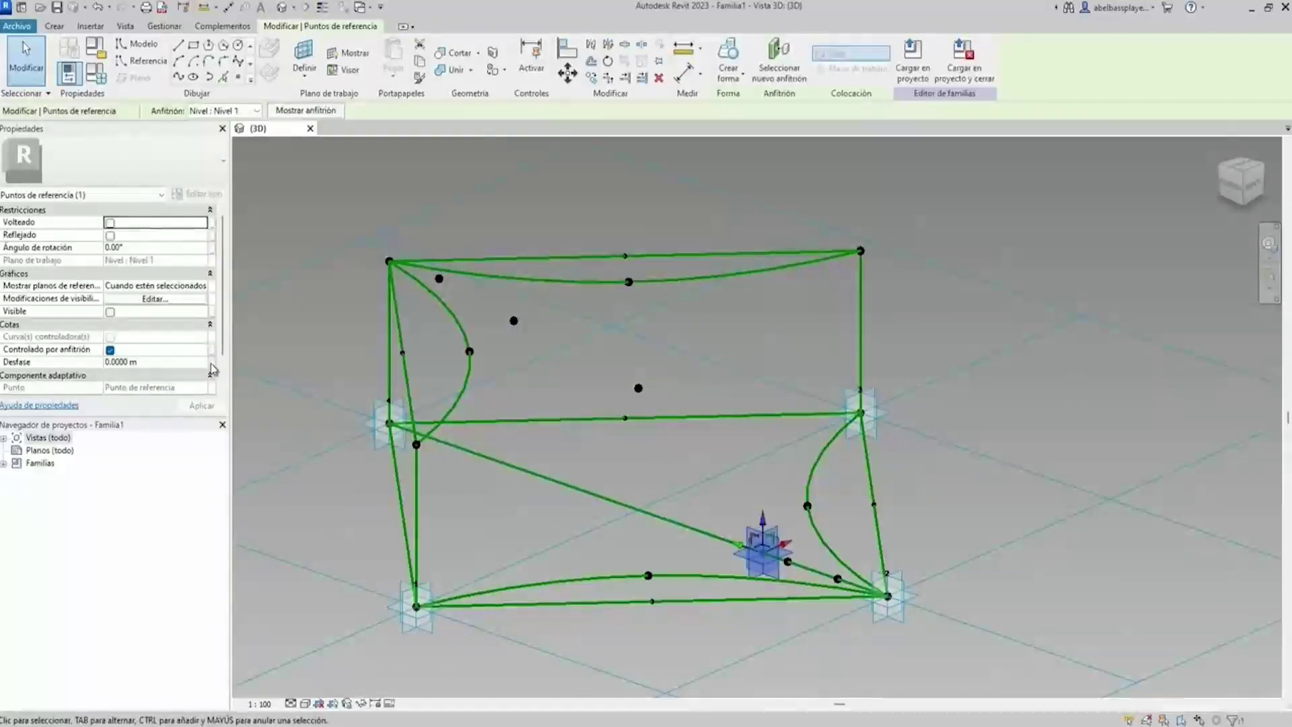
Drive a lower point's Desfase with a new 'panel 4' parameter set to 0.8 m.
left_click(211, 363)
left_click(271, 404)
type("panel 4")
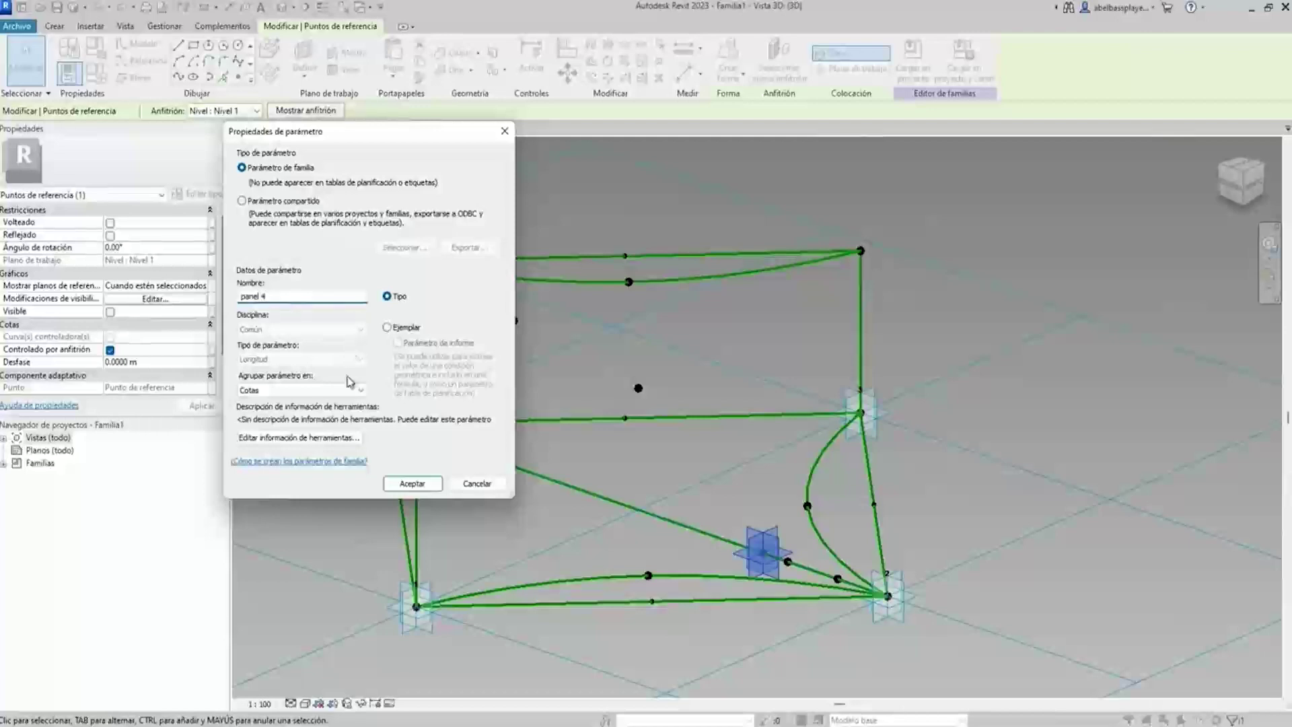
left_click(412, 484)
left_click(395, 440)
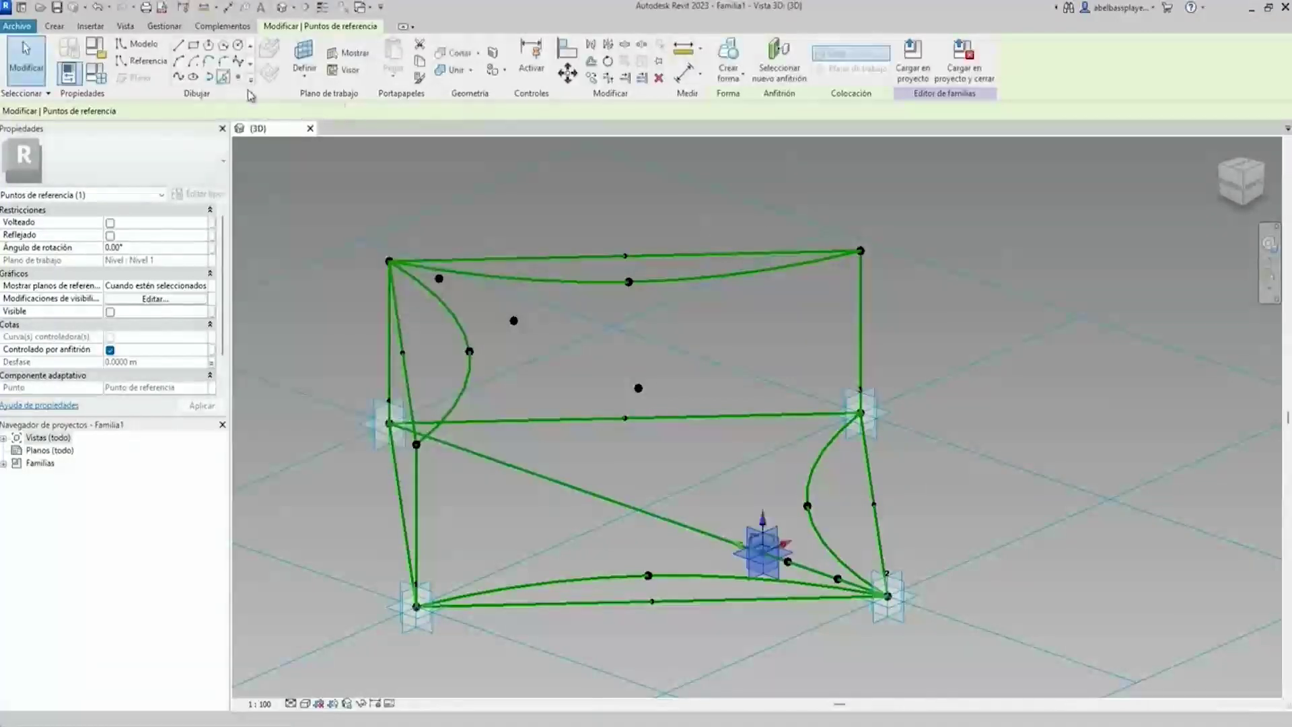
left_click(95, 70)
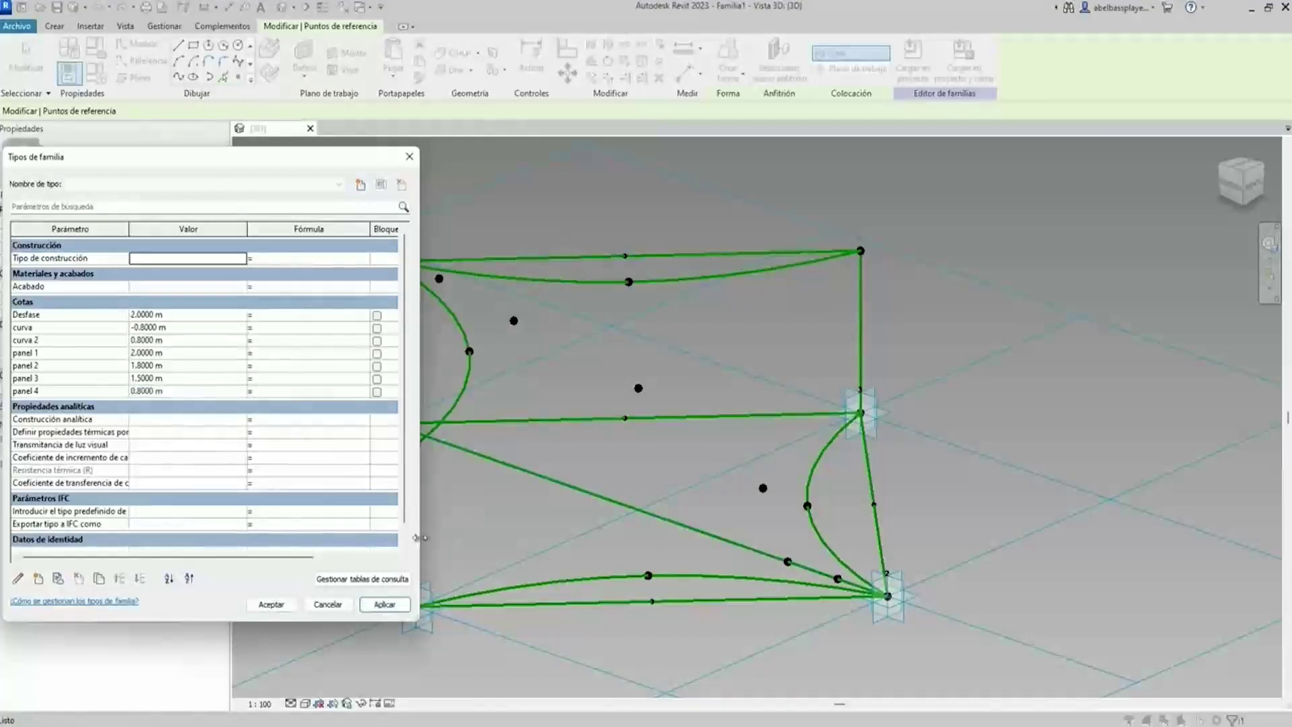
left_click(271, 604)
Raise another lower central-line point to a 0.4 m offset.
left_click(787, 561)
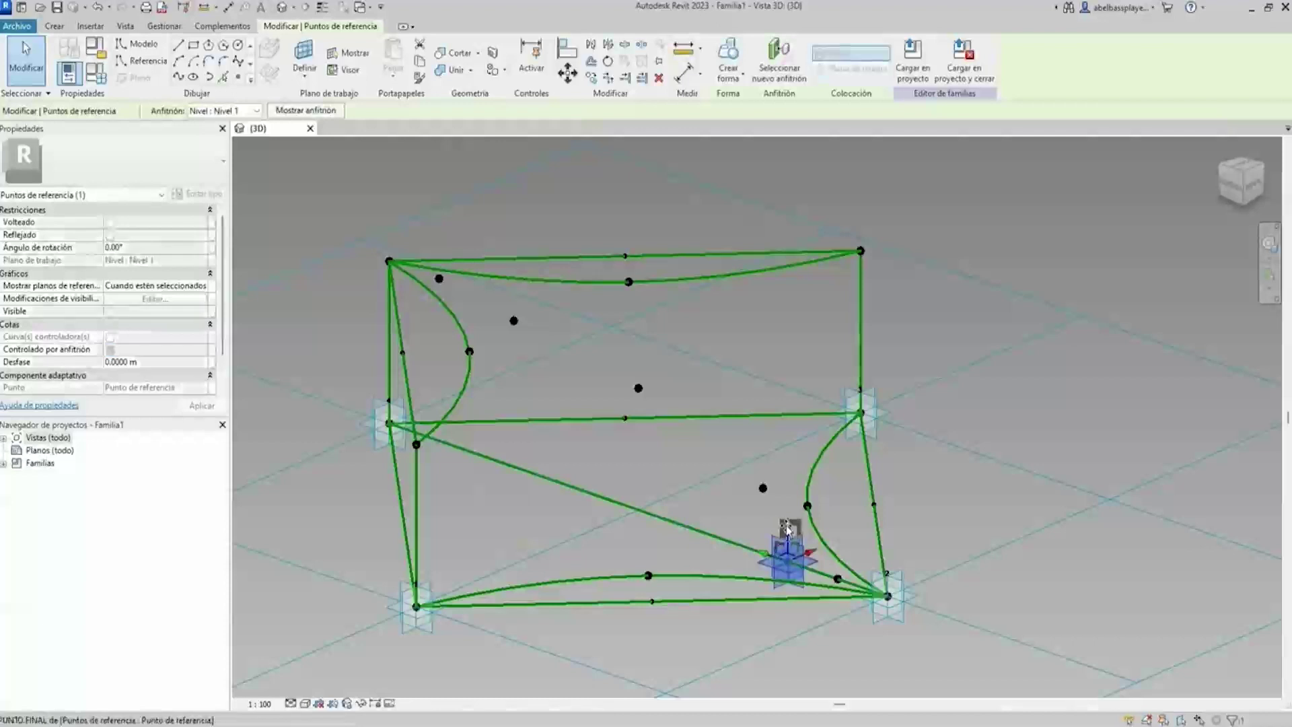
left_click_drag(787, 504, 787, 480)
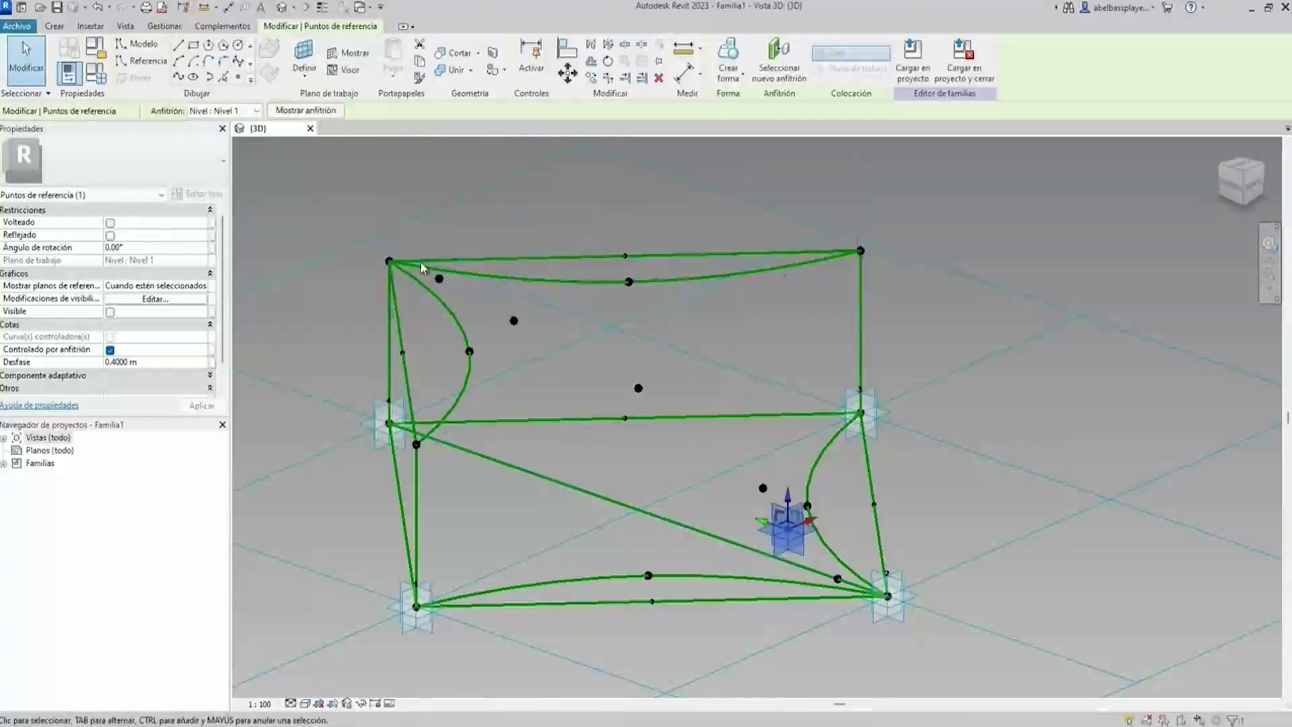
left_click(390, 263)
left_click(439, 280)
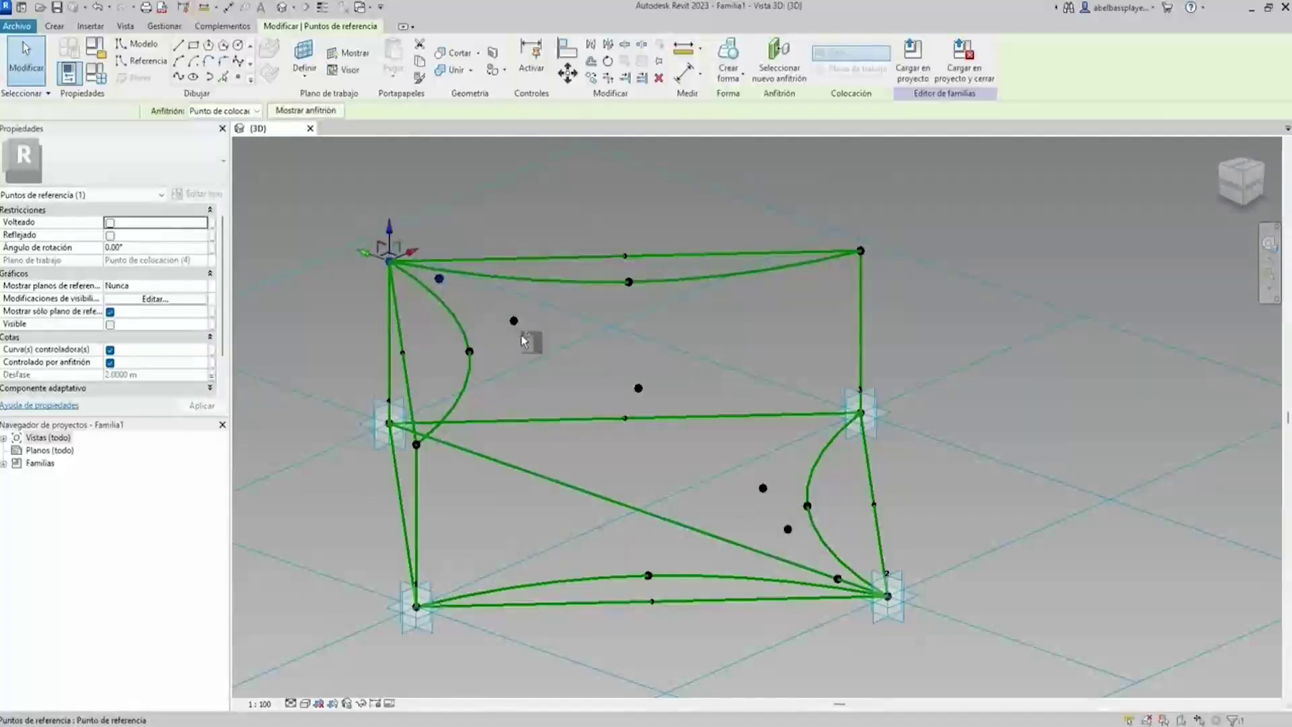
Create a reference spline from the top-left corner through the raised points to the bottom-right adaptive point.
left_click(514, 320, "ctrl")
left_click(638, 387, "ctrl")
left_click(763, 487, "ctrl")
left_click(788, 528, "ctrl")
left_click(837, 578, "ctrl")
left_click(888, 595, "ctrl")
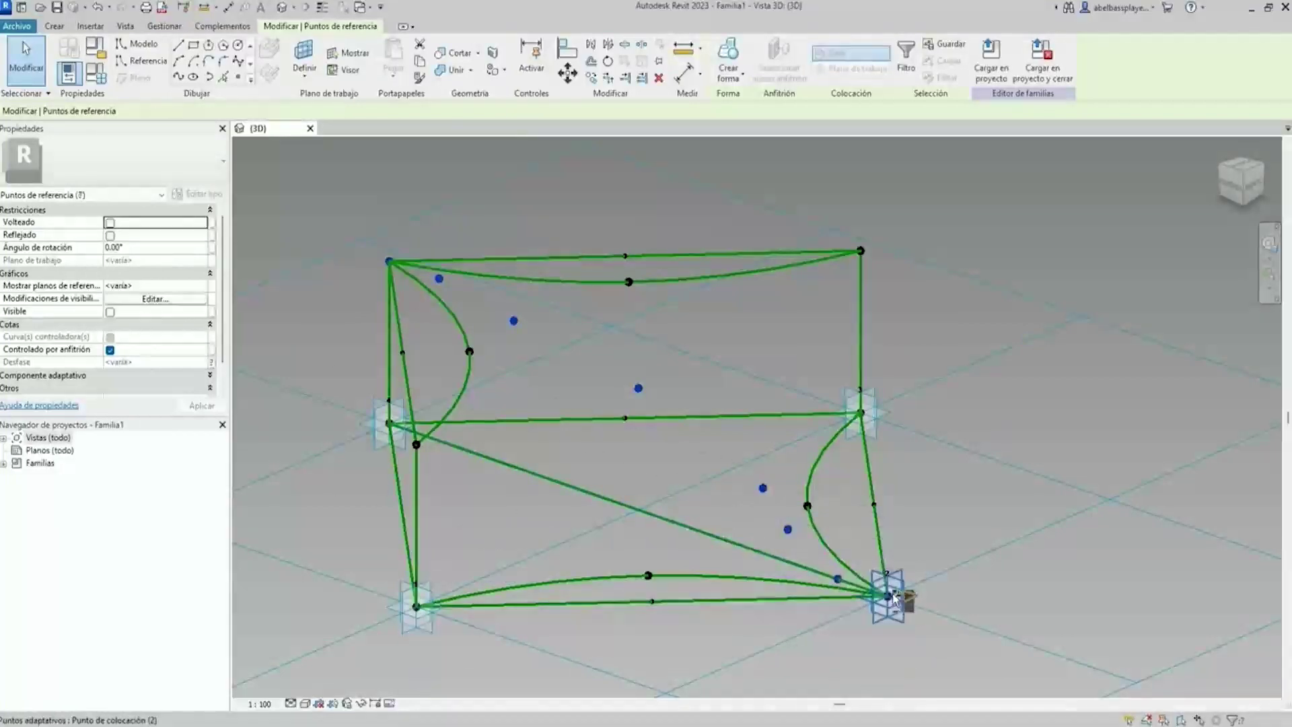
scroll(891, 596, "up", 1)
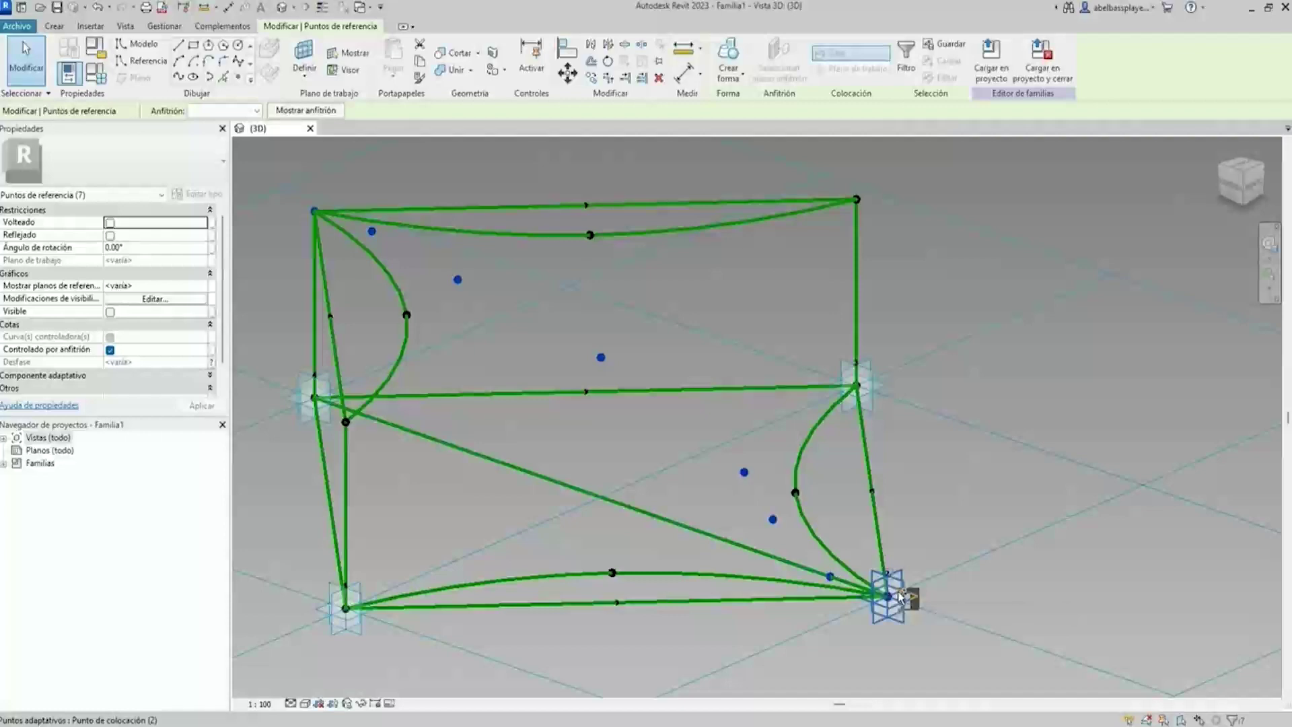
left_click(899, 595, "ctrl")
scroll(565, 359, "down", 1)
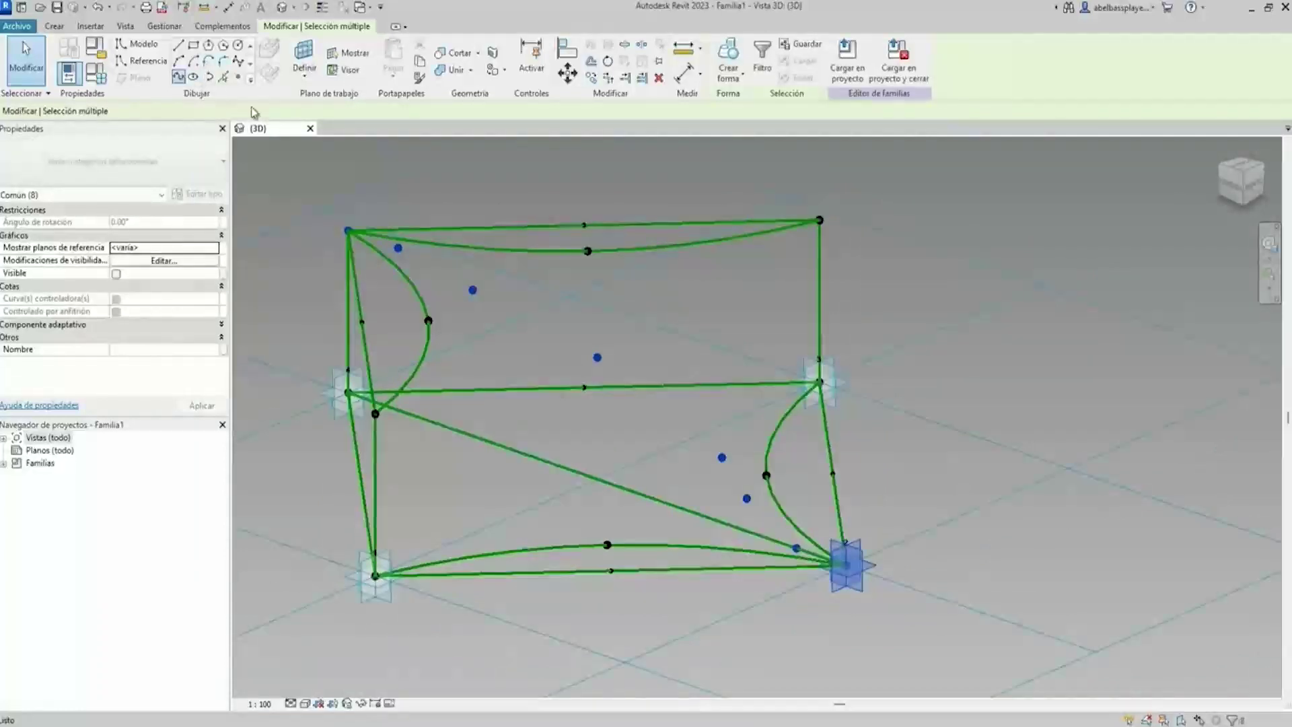
left_click(117, 325)
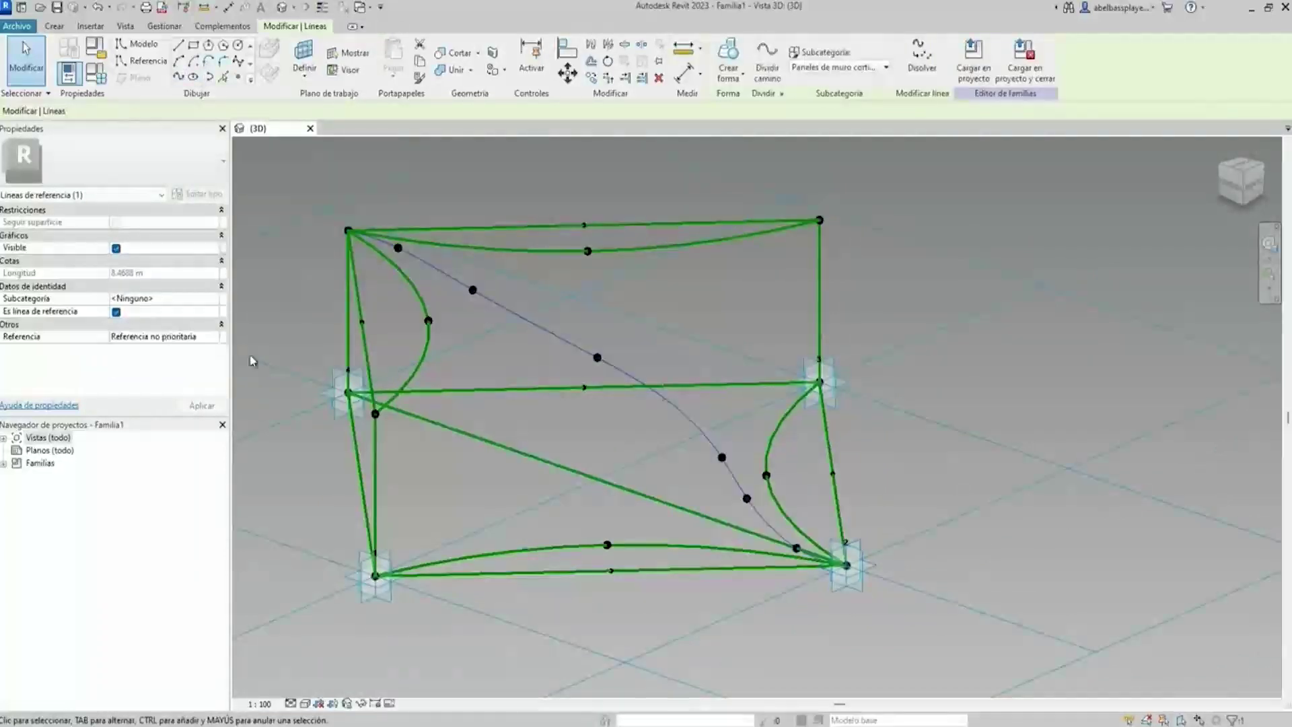
middle_click_drag(540, 409, 606, 323, "shift")
left_click(597, 357)
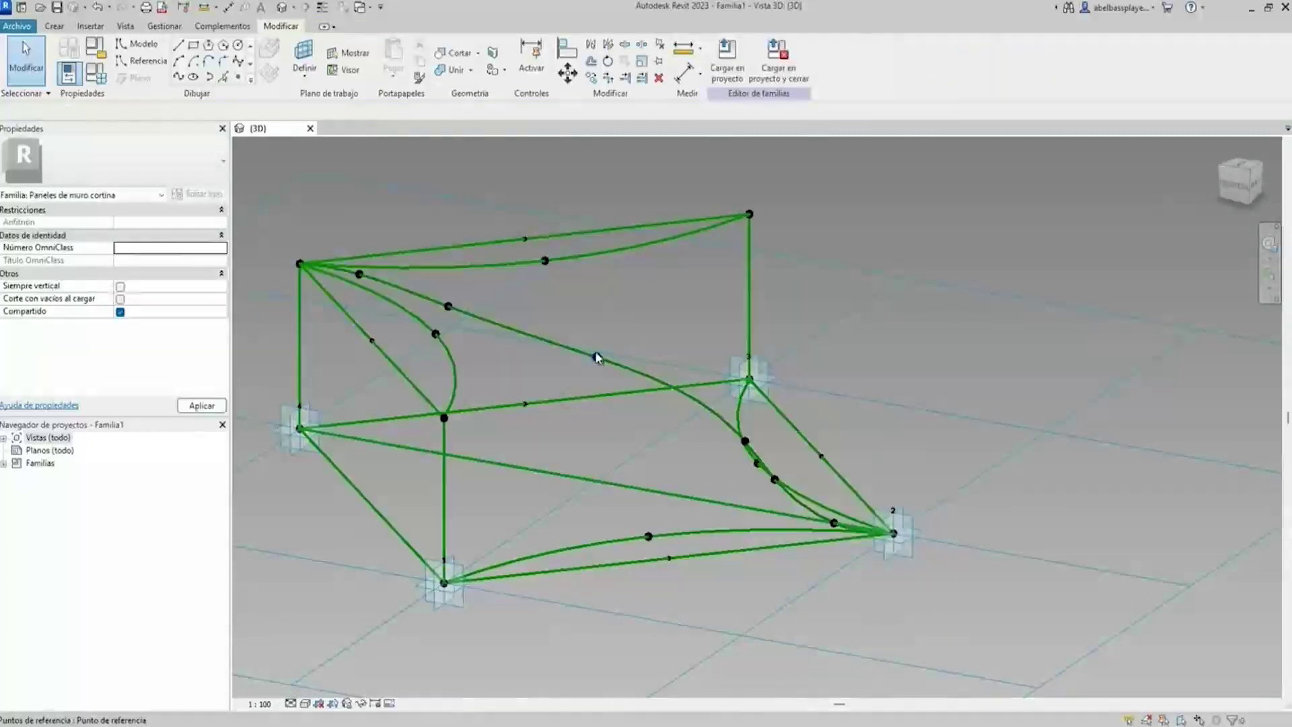
Slide the reference point along the new spline to reshape its curve between the corners.
mouse_move(552, 315)
left_mouse_down()
mouse_move(447, 303)
mouse_move(446, 286)
mouse_move(630, 302)
left_mouse_up()
key("Escape")
mouse_move(630, 303)
middle_mouse_down("shift")
mouse_move(942, 398)
mouse_move(865, 423)
mouse_move(750, 426)
mouse_move(917, 424)
mouse_move(928, 447)
middle_mouse_up("shift")
mouse_move(885, 541)
middle_mouse_down("shift")
mouse_move(806, 557)
mouse_move(673, 471)
mouse_move(418, 490)
middle_mouse_up("shift")
scroll(806, 557, "up", 3)
Enter Model Line mode (LI), exit it, and select the point on the left vertical edge.
key("l")
key("i")
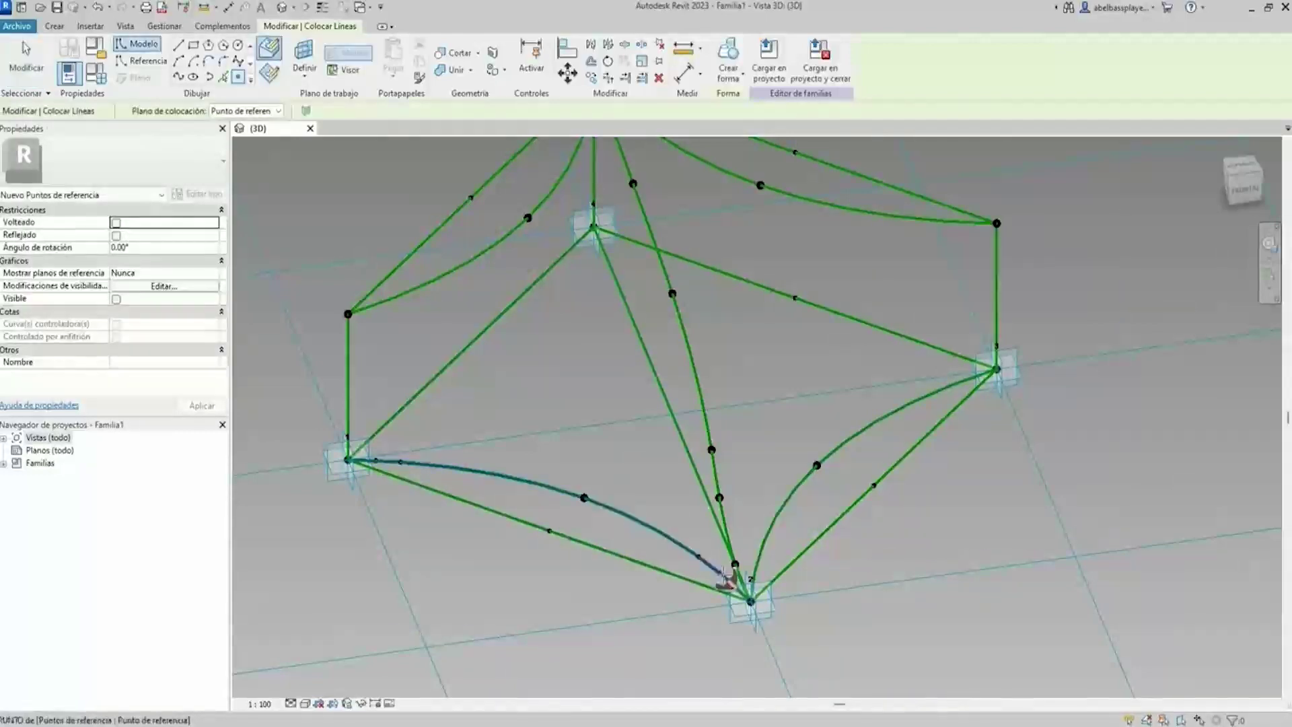
scroll(340, 338, "up", 2)
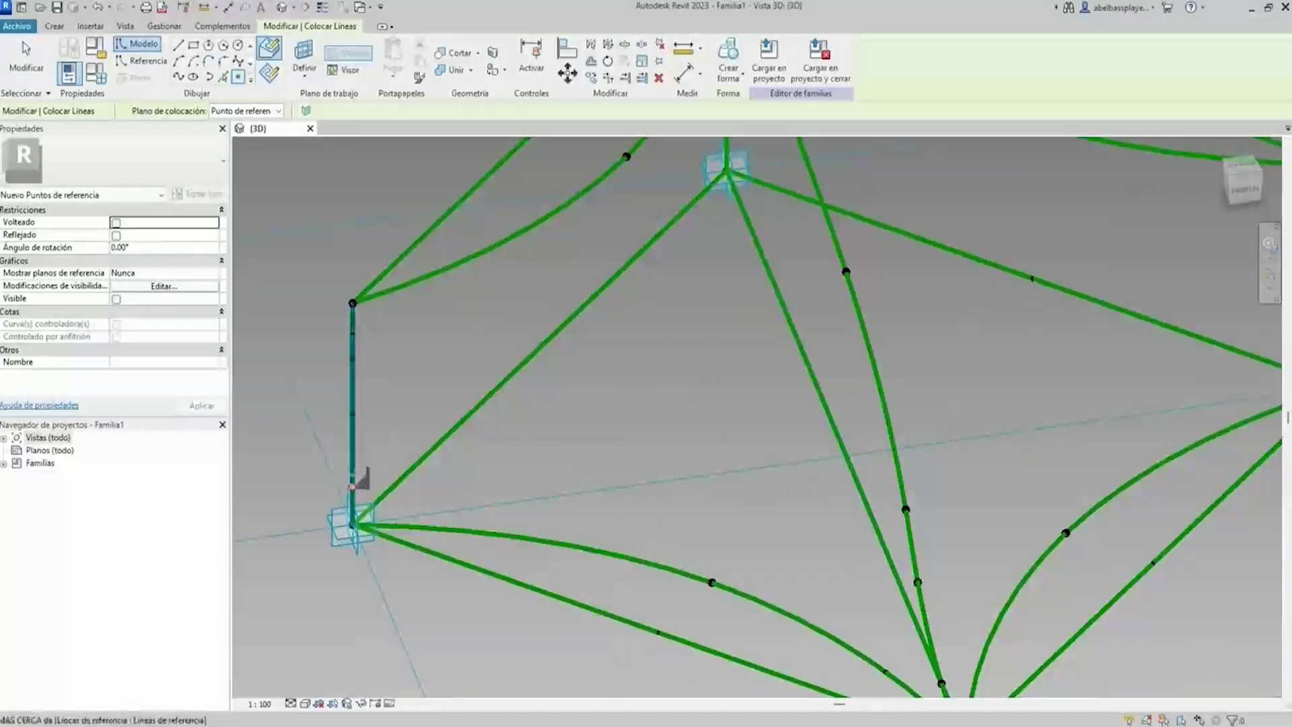
scroll(357, 494, "up", 2)
scroll(362, 471, "down", 2)
key("Escape")
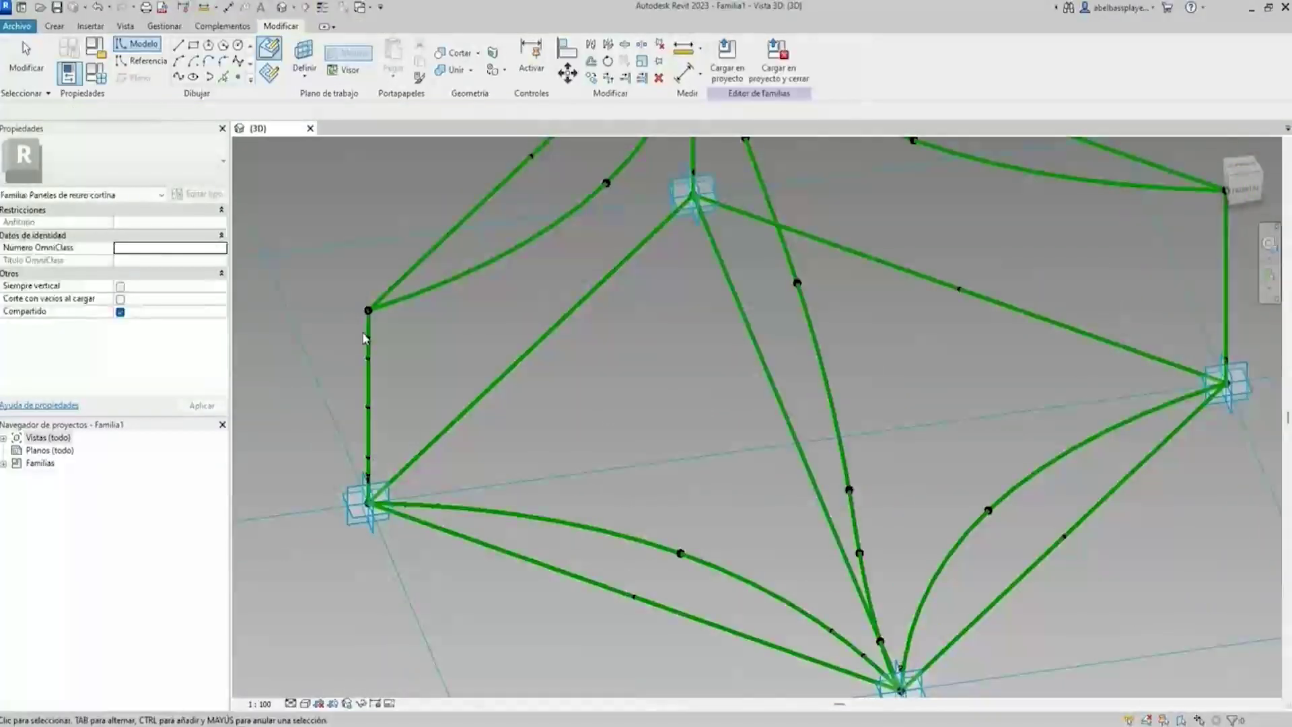
scroll(368, 337, "up", 2)
left_click(370, 303)
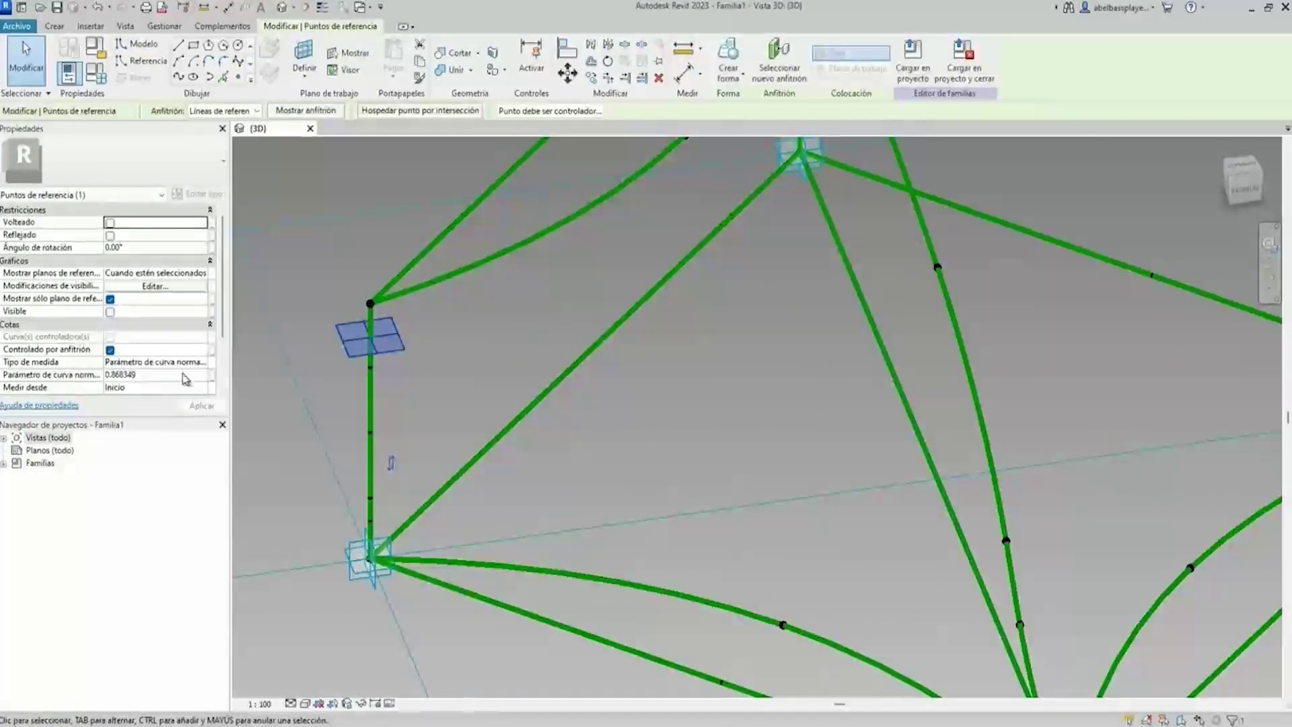
Measure the left-edge point from the curve's end and move it down the edge.
left_click(200, 389)
left_click(177, 413)
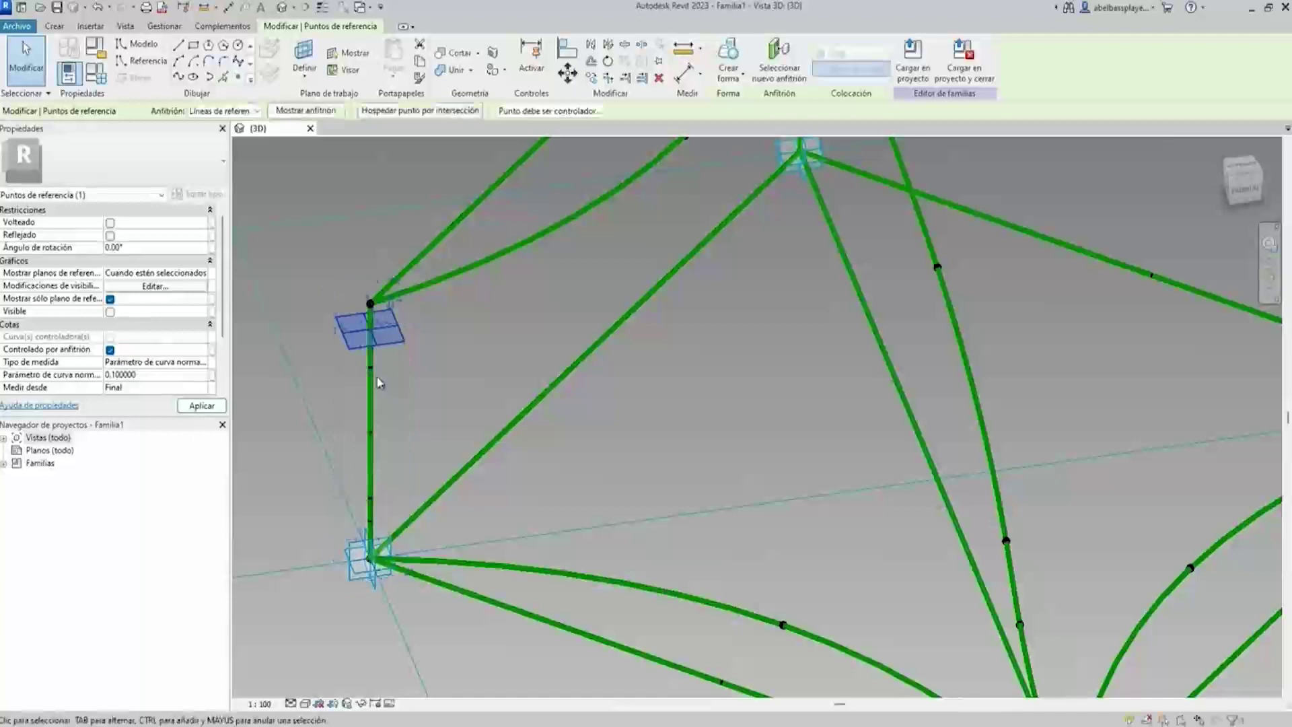
left_click_drag(370, 332, 370, 367)
left_click(204, 389)
left_click(177, 413)
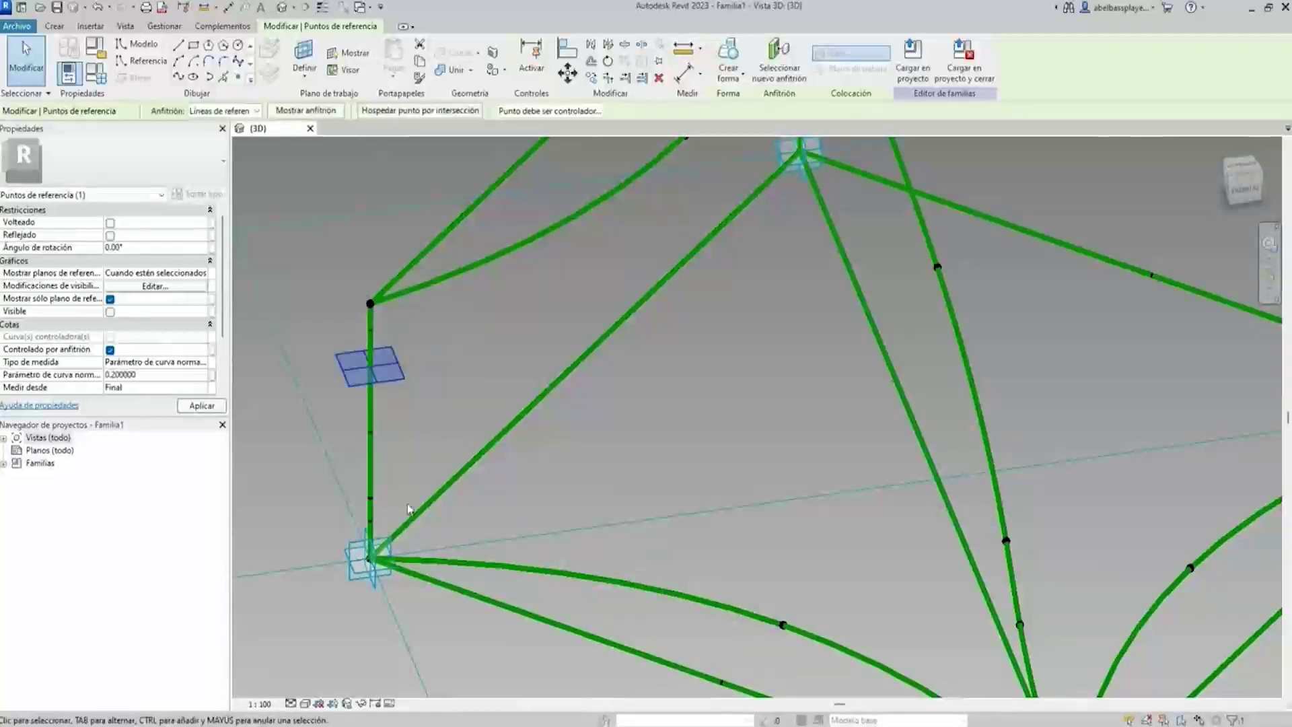
left_click(202, 405)
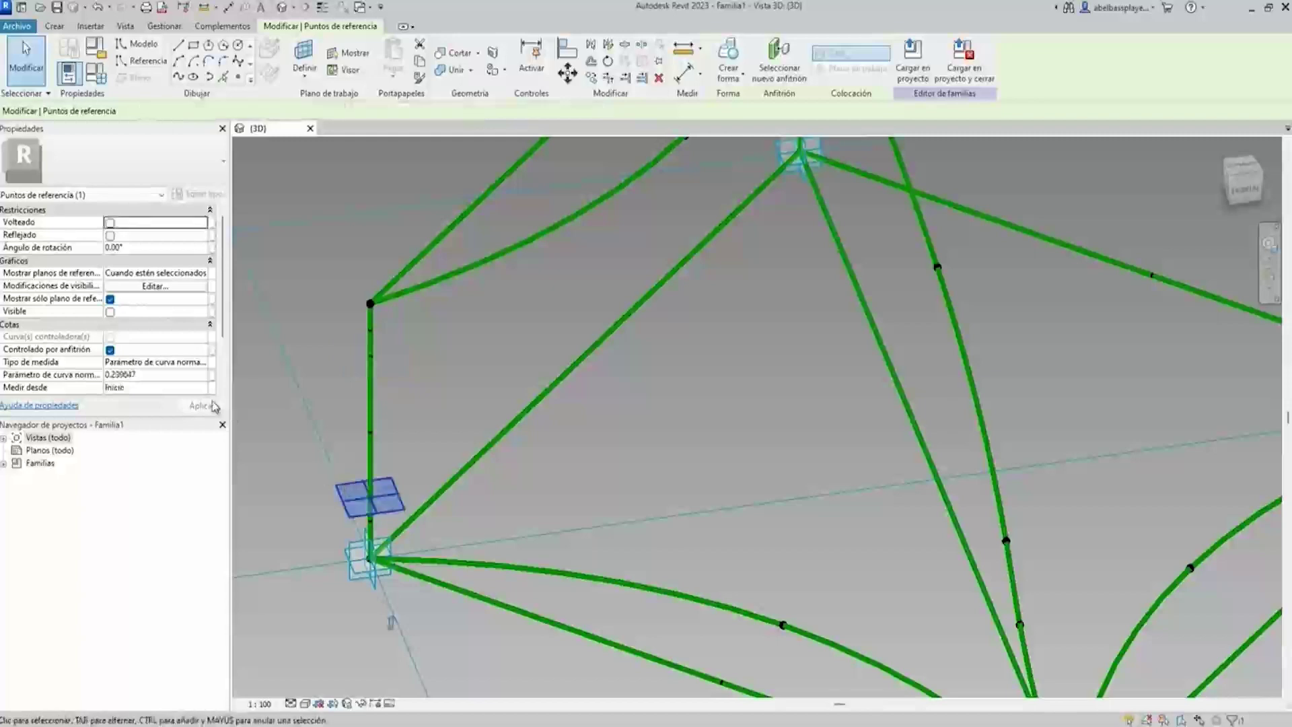
Set the vertical-edge point's normalized curve parameter to 0.1 from Inicio and exit line drawing.
left_click(171, 377)
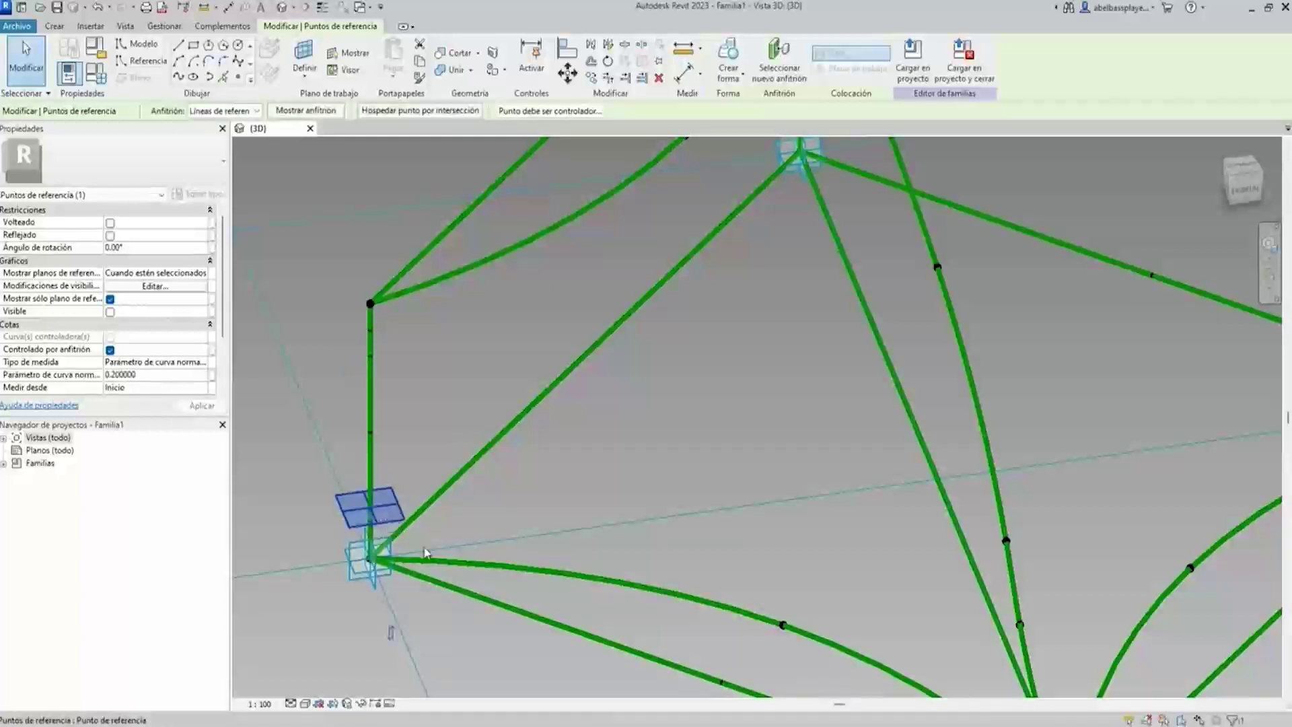
key("Escape")
scroll(367, 527, "up", 2)
left_click(363, 522)
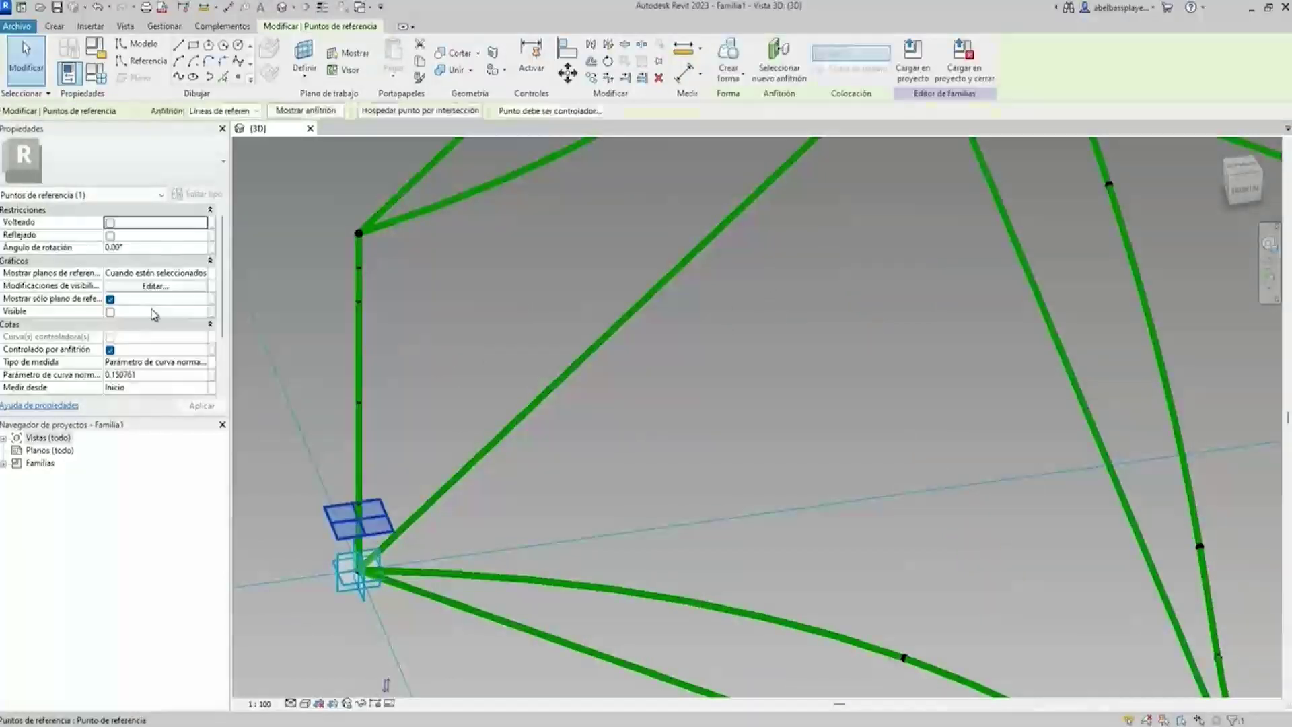
left_click(154, 375)
type("0.100000")
scroll(648, 459, "down", 2)
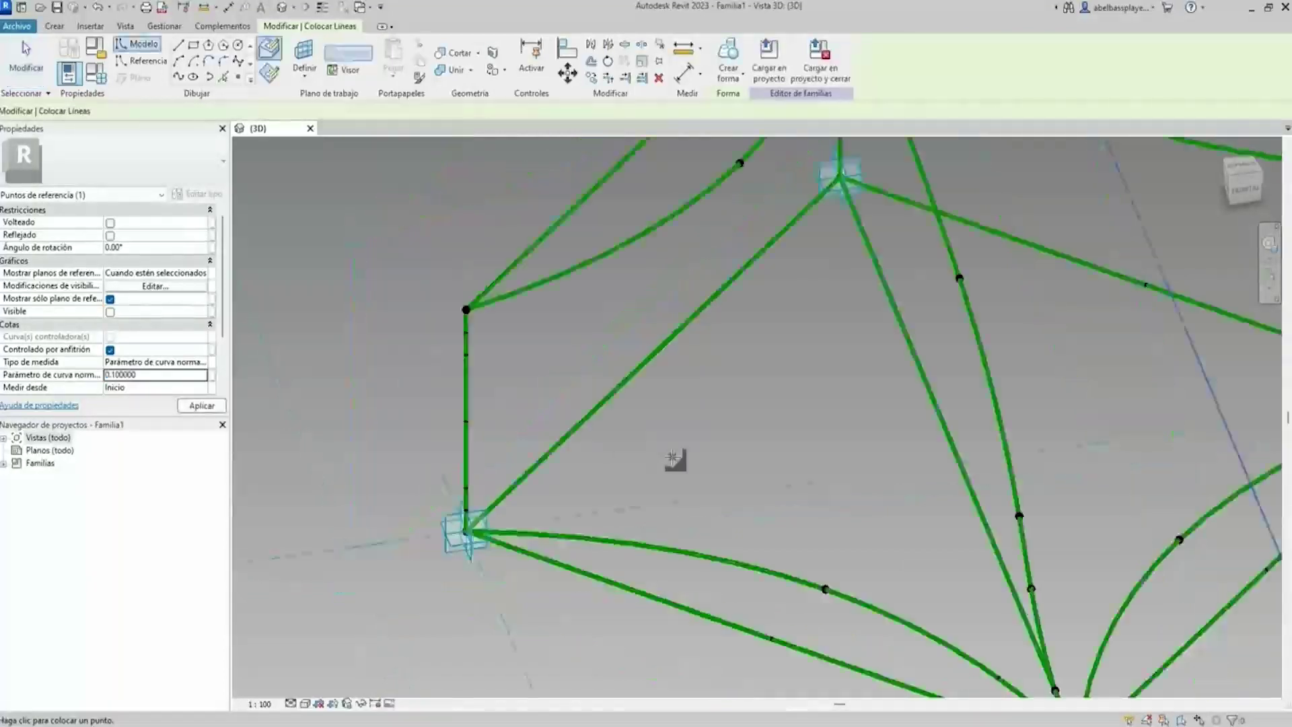
key("Return")
scroll(518, 535, "up", 3)
key("Escape")
key("Escape")
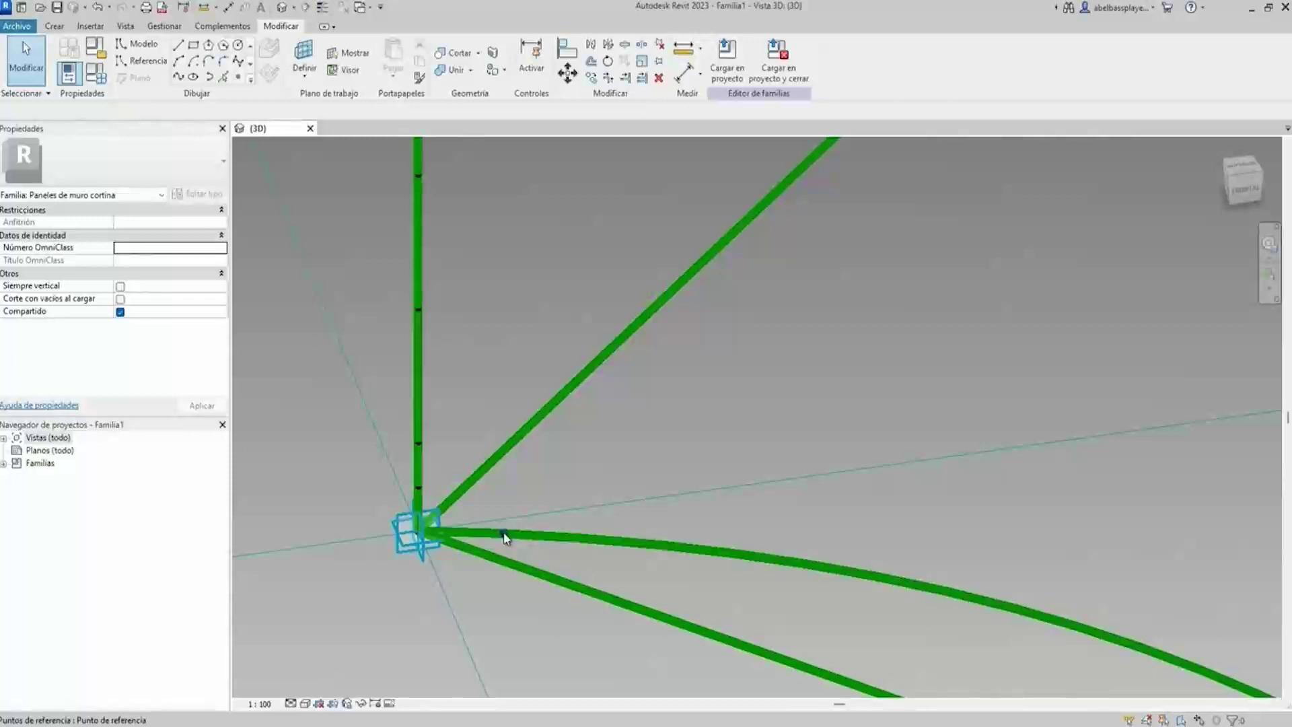
Measure the point on the lower-left corner curve from the curve's end.
left_click(503, 533)
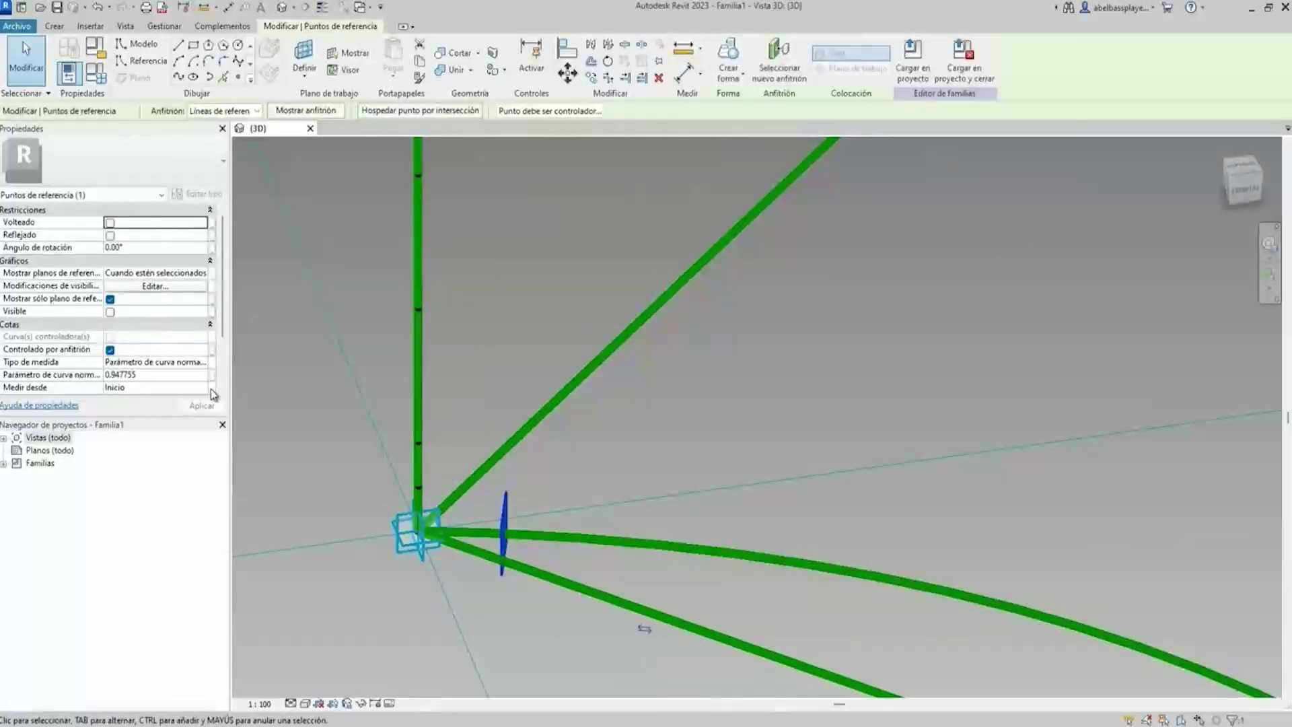
left_click(205, 387)
left_click(177, 409)
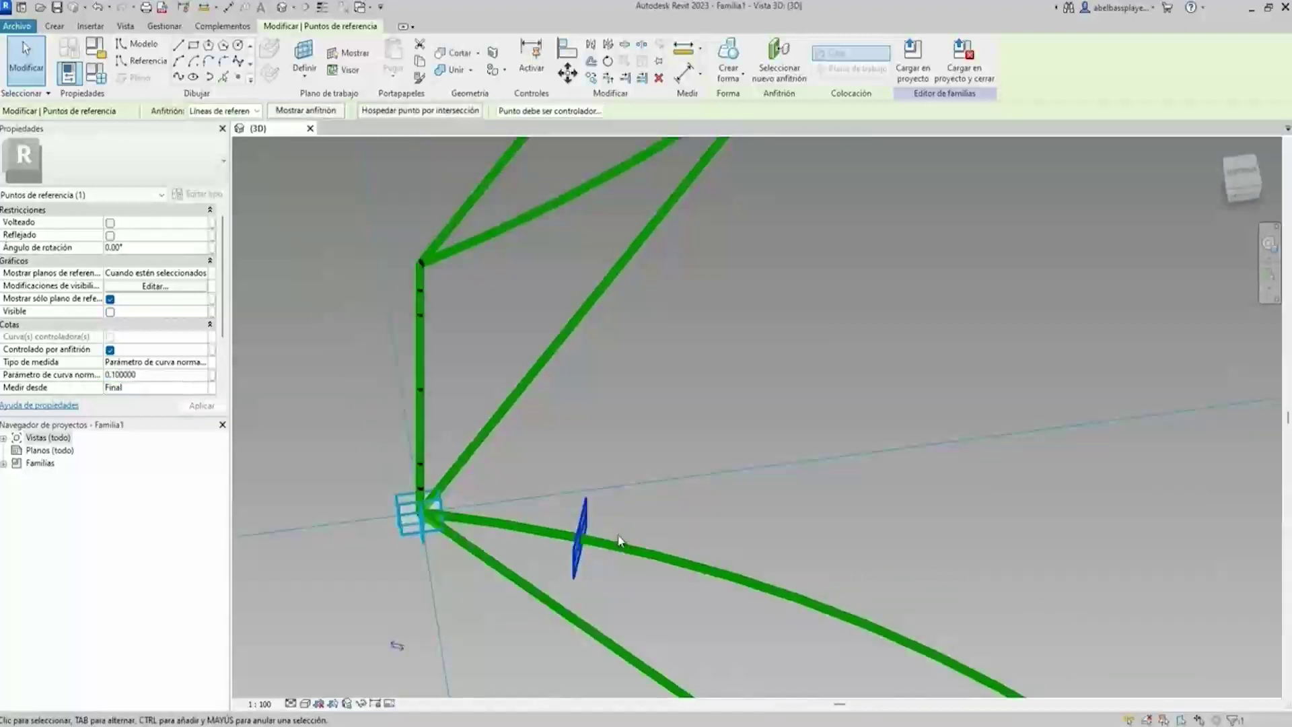
left_click_drag(634, 496, 518, 562)
key("Escape")
scroll(553, 542, "up", 1)
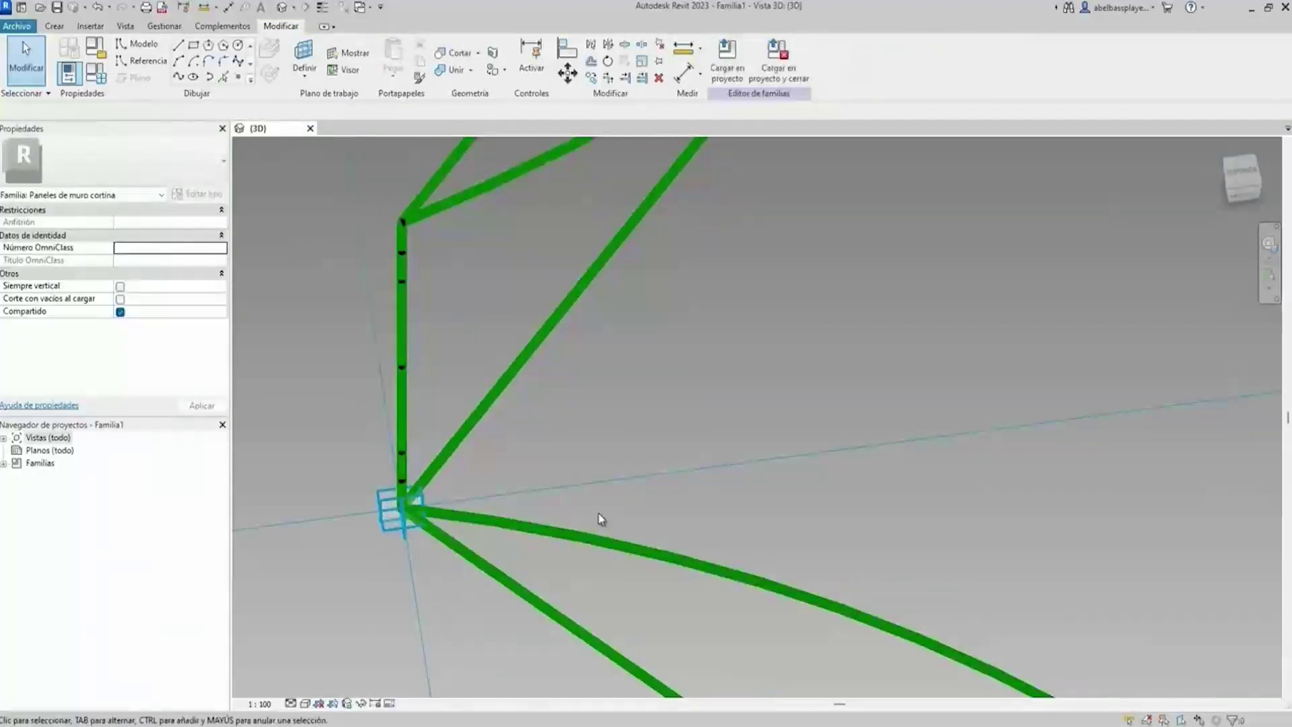
scroll(680, 557, "down", 1)
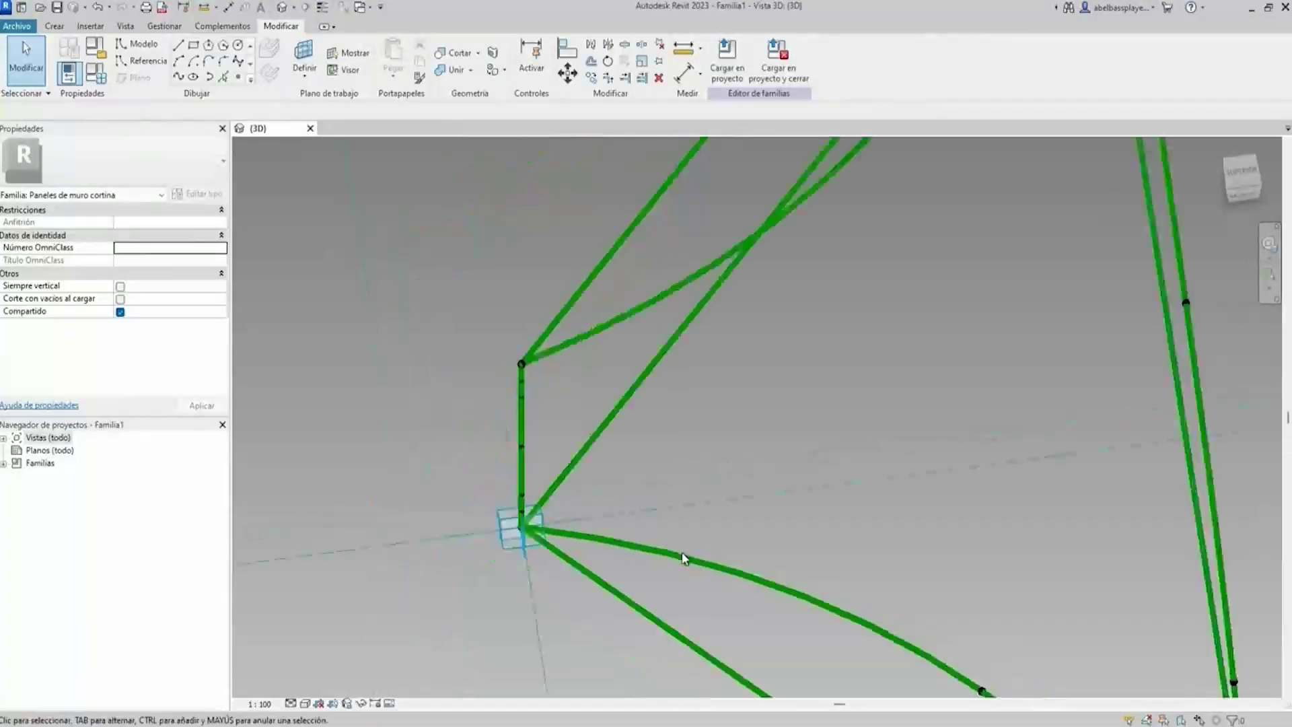
scroll(683, 556, "down", 4)
mouse_move(706, 602)
middle_mouse_down("shift")
mouse_move(810, 519)
mouse_move(989, 470)
middle_mouse_up("shift")
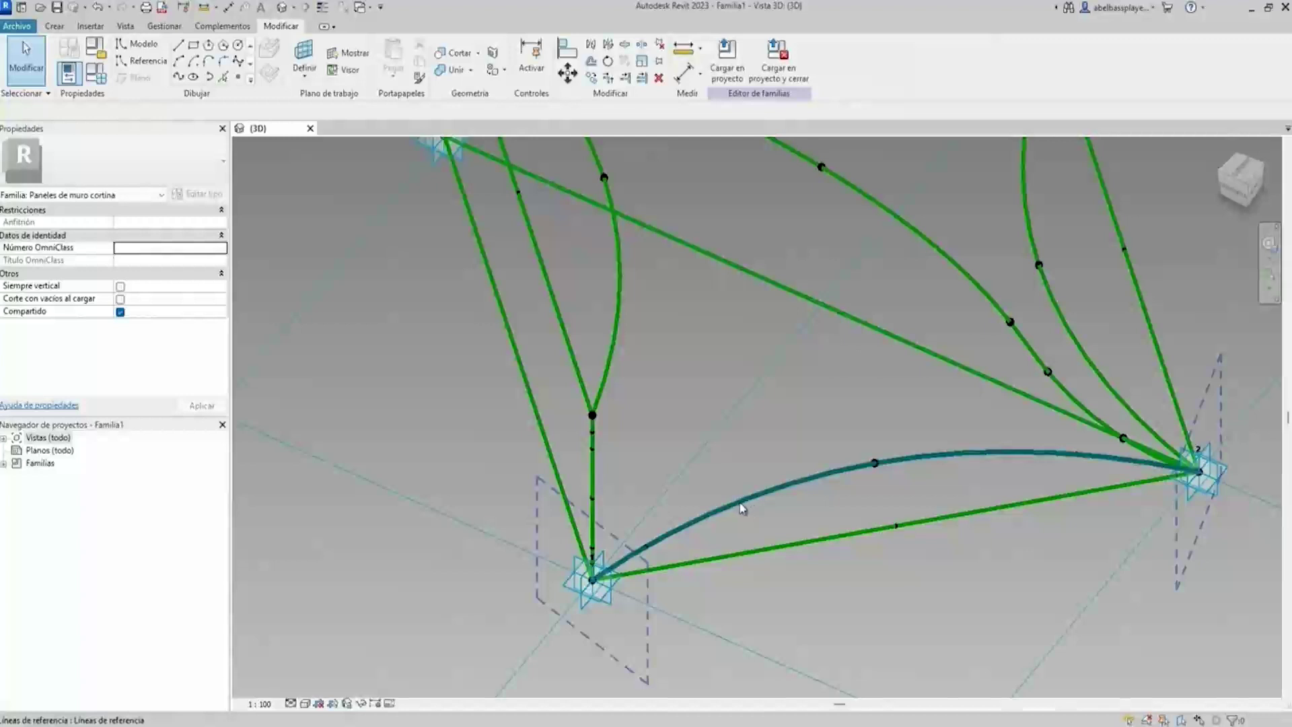
scroll(620, 564, "up", 1)
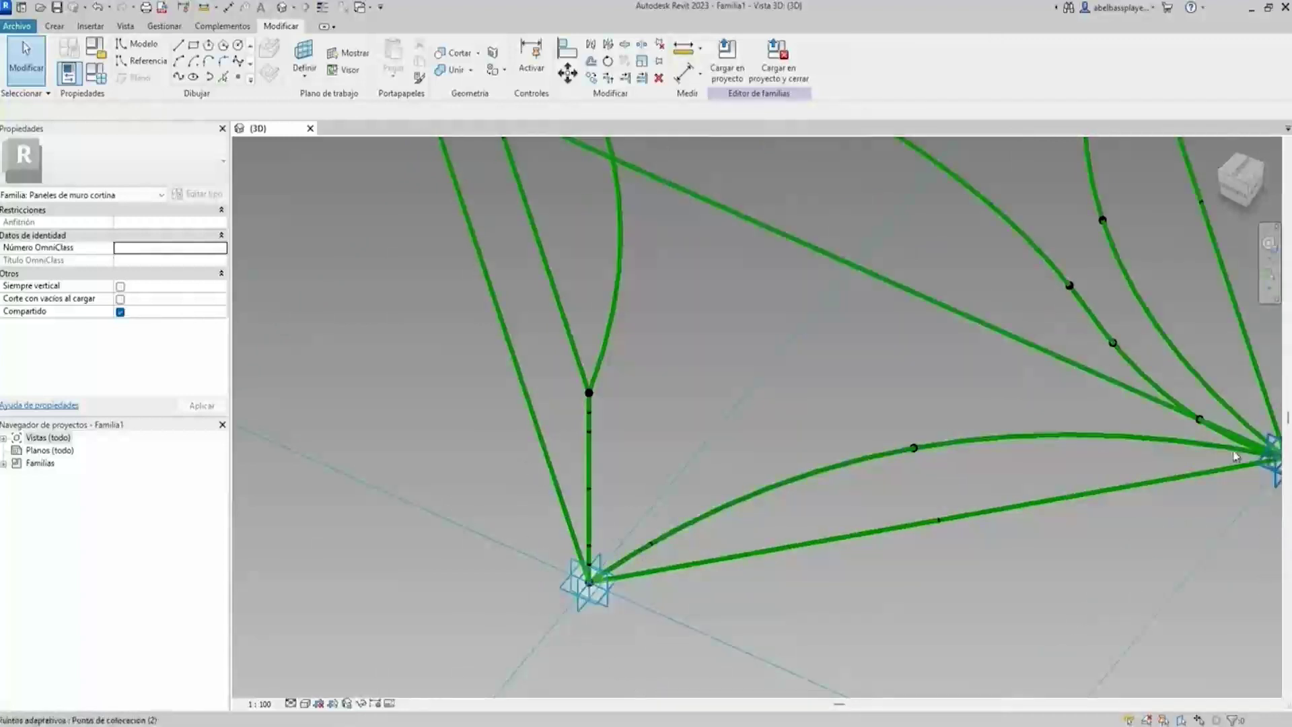
Place the points near the arched curve's corner ends at normalized parameter 0.1.
left_click(1208, 447)
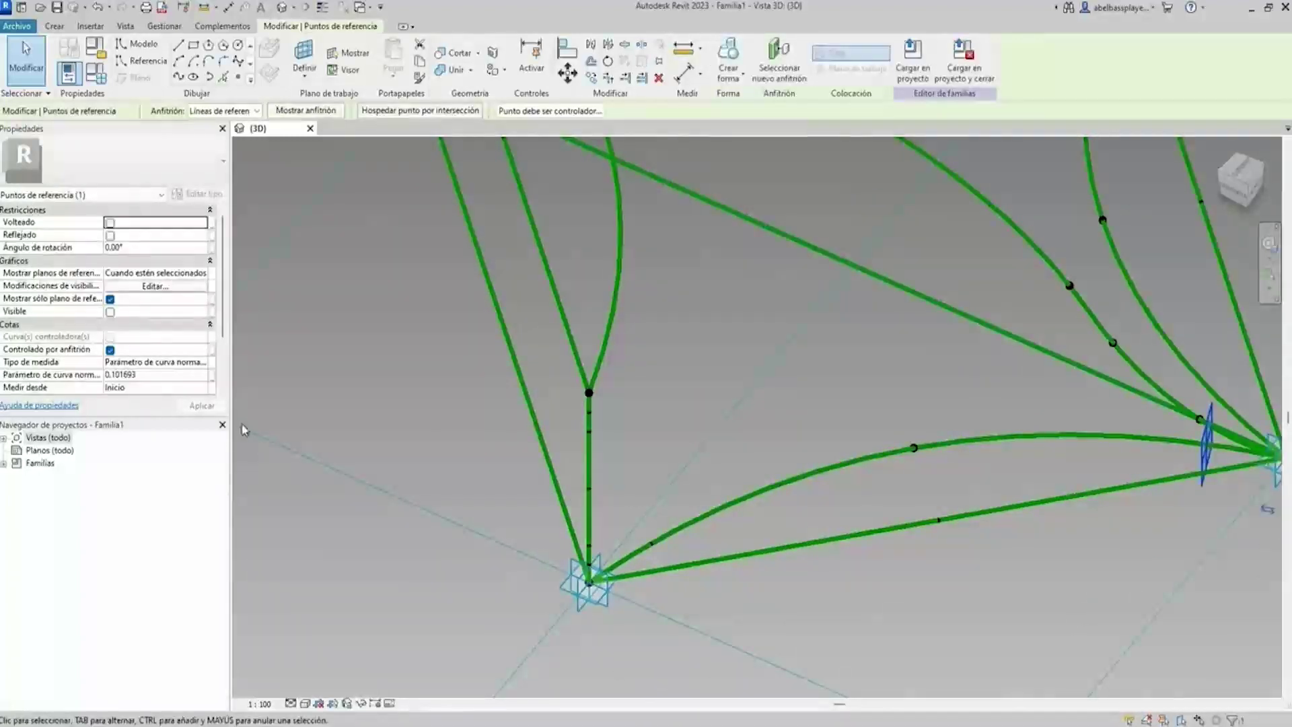
left_click(149, 375)
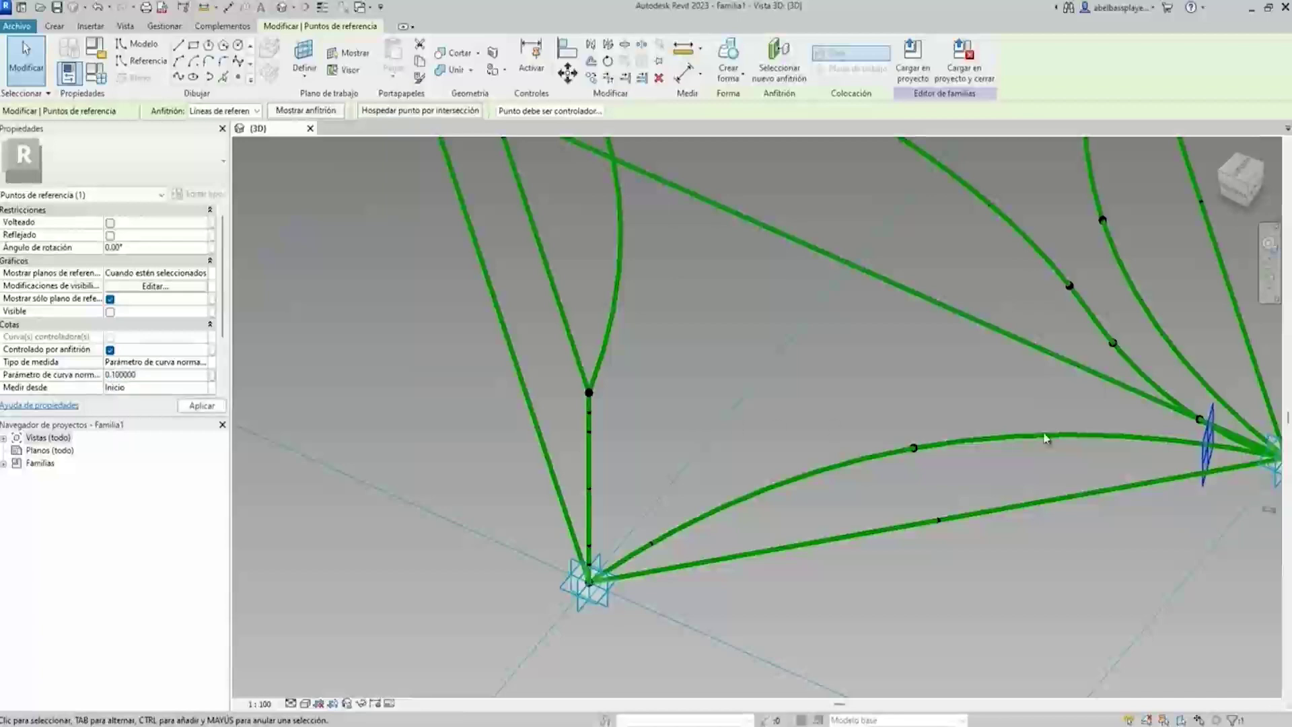
middle_click_drag(1045, 438, 763, 490)
scroll(762, 491, "up", 3)
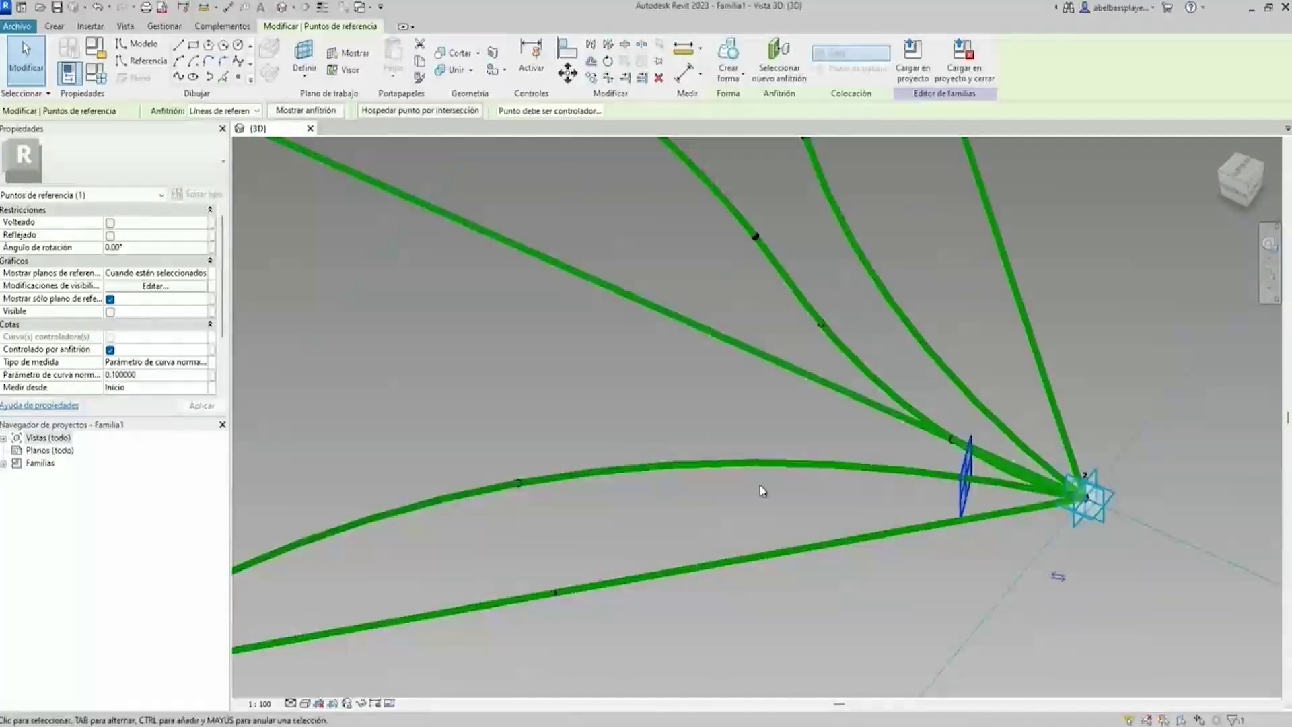
left_click(520, 485)
scroll(179, 326, "down", 1)
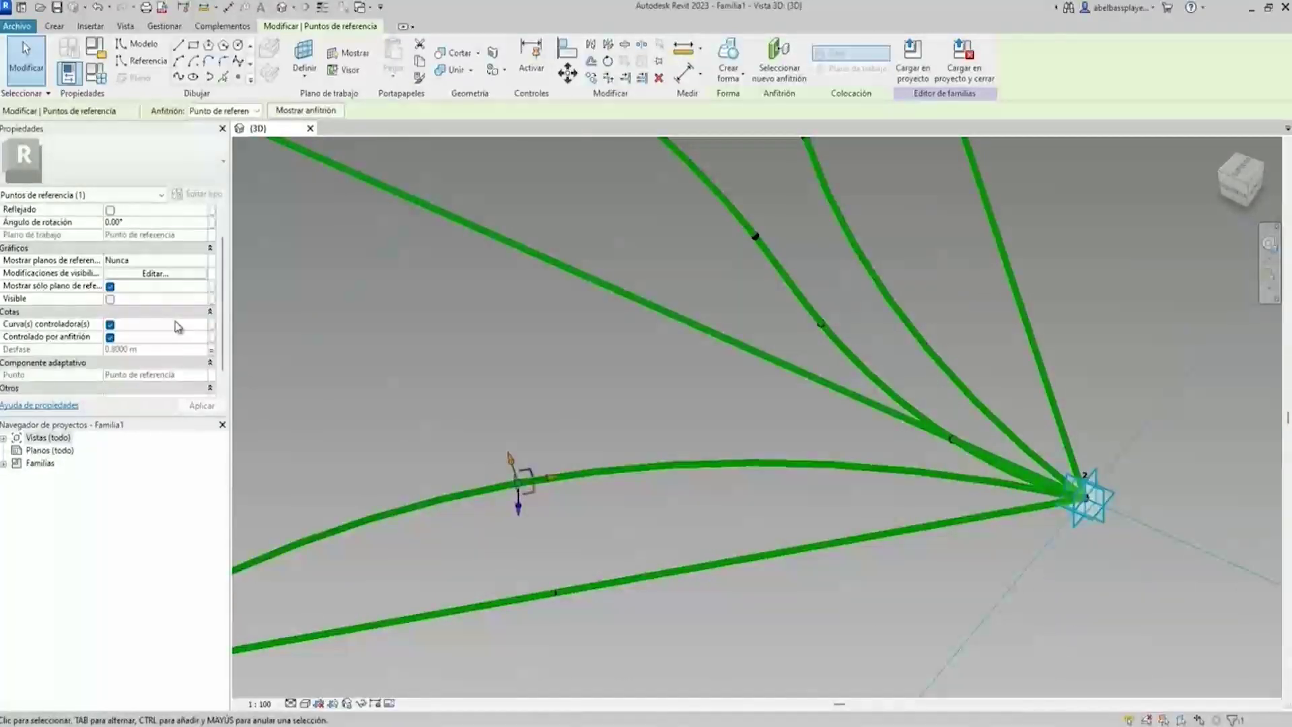
scroll(179, 326, "down", 1)
key("Escape")
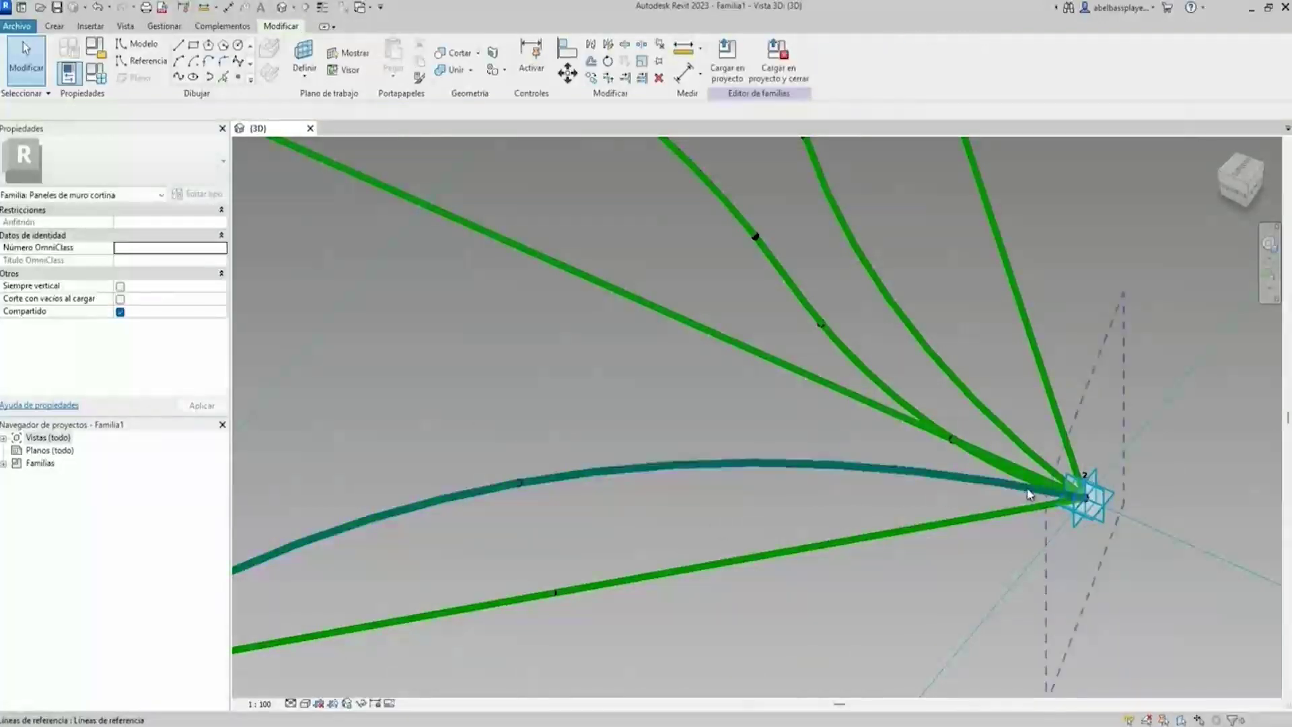
scroll(929, 482, "down", 2)
scroll(889, 476, "down", 2)
mouse_move(894, 485)
middle_mouse_down()
mouse_move(690, 545)
mouse_move(679, 520)
middle_mouse_up()
left_click(776, 635)
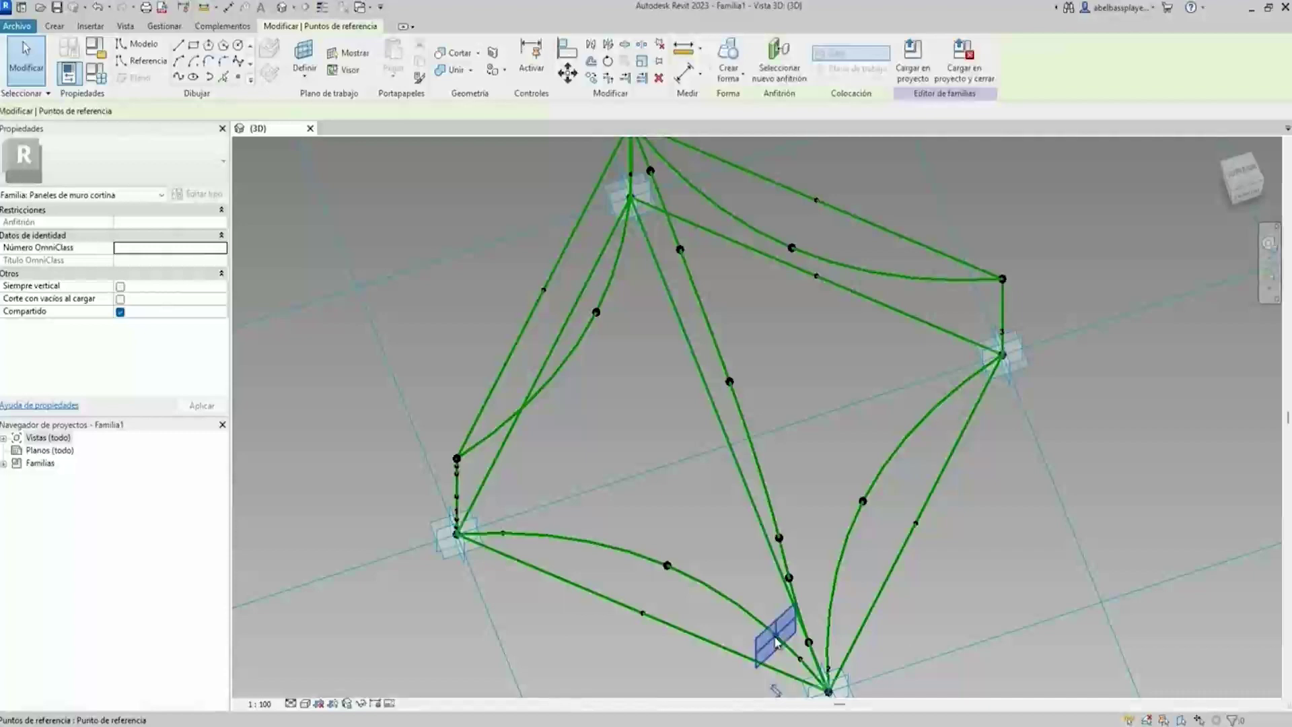
Set the bottom-curve point near the lower-left corner to 0.2, measured from Final.
left_click(166, 374)
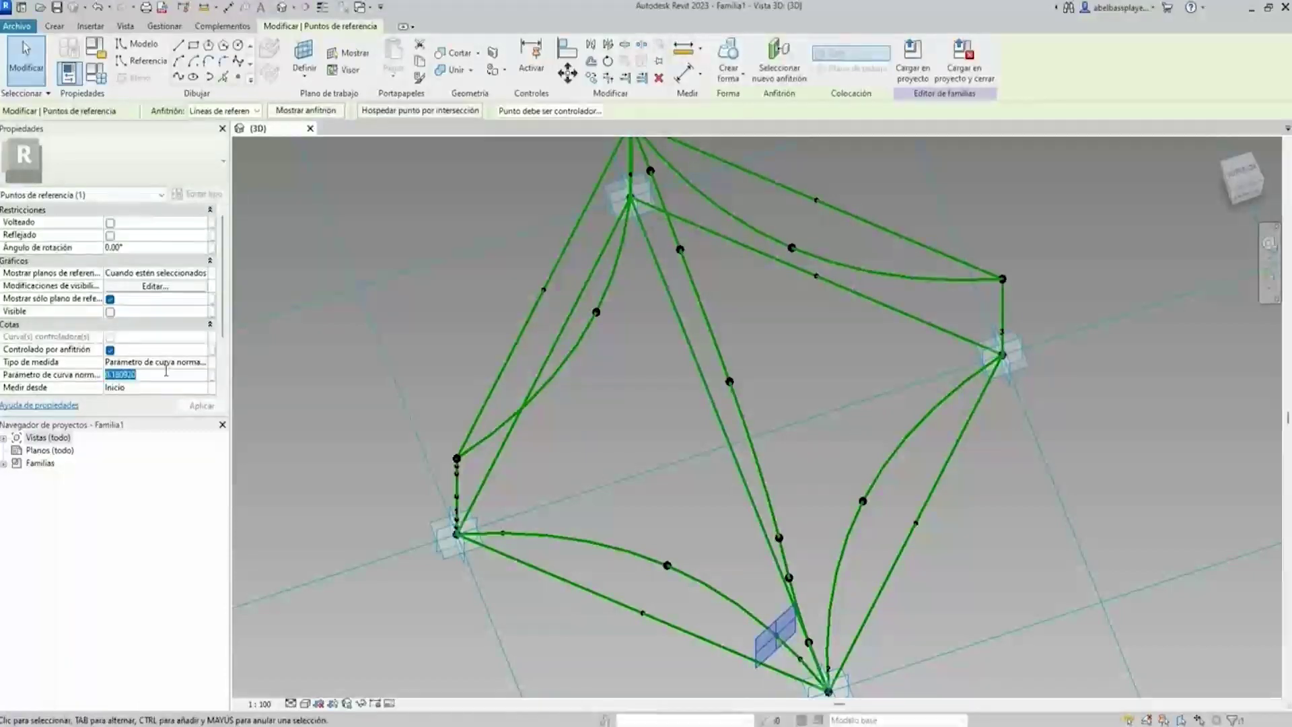
left_click(550, 484)
scroll(503, 535, "up", 2)
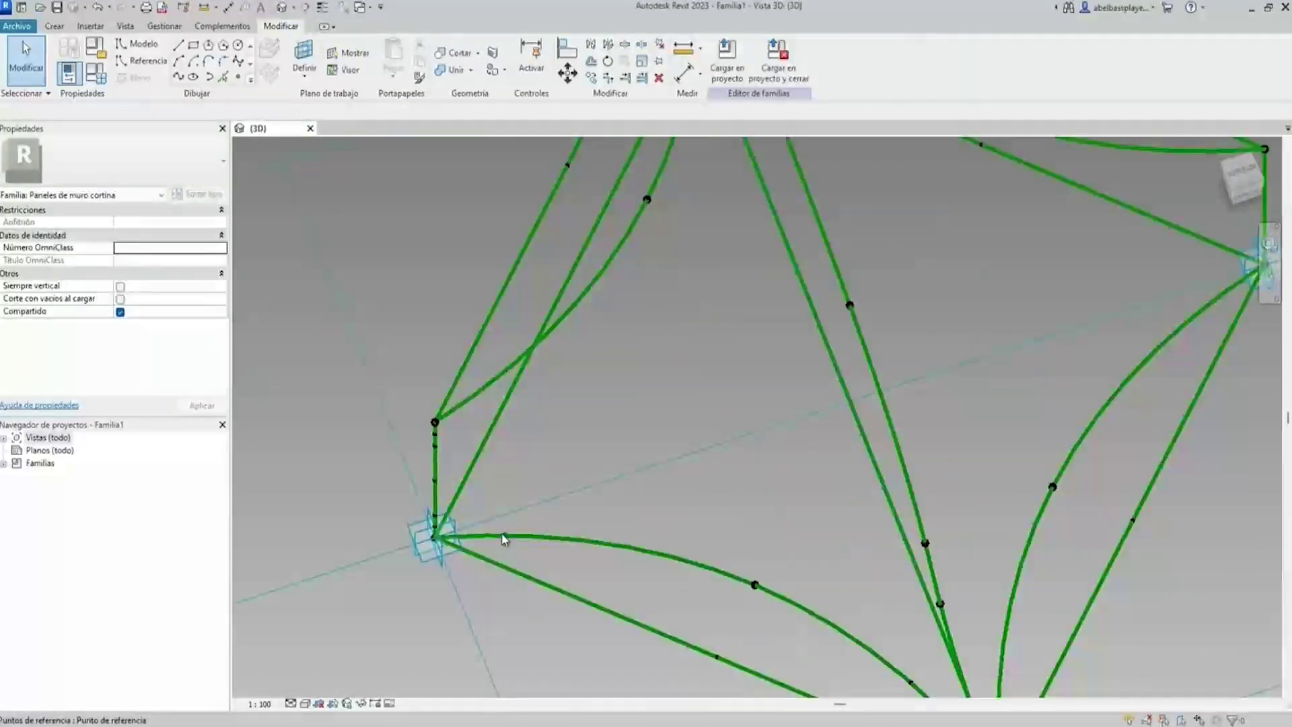
middle_click_drag(626, 475, 655, 570, "shift")
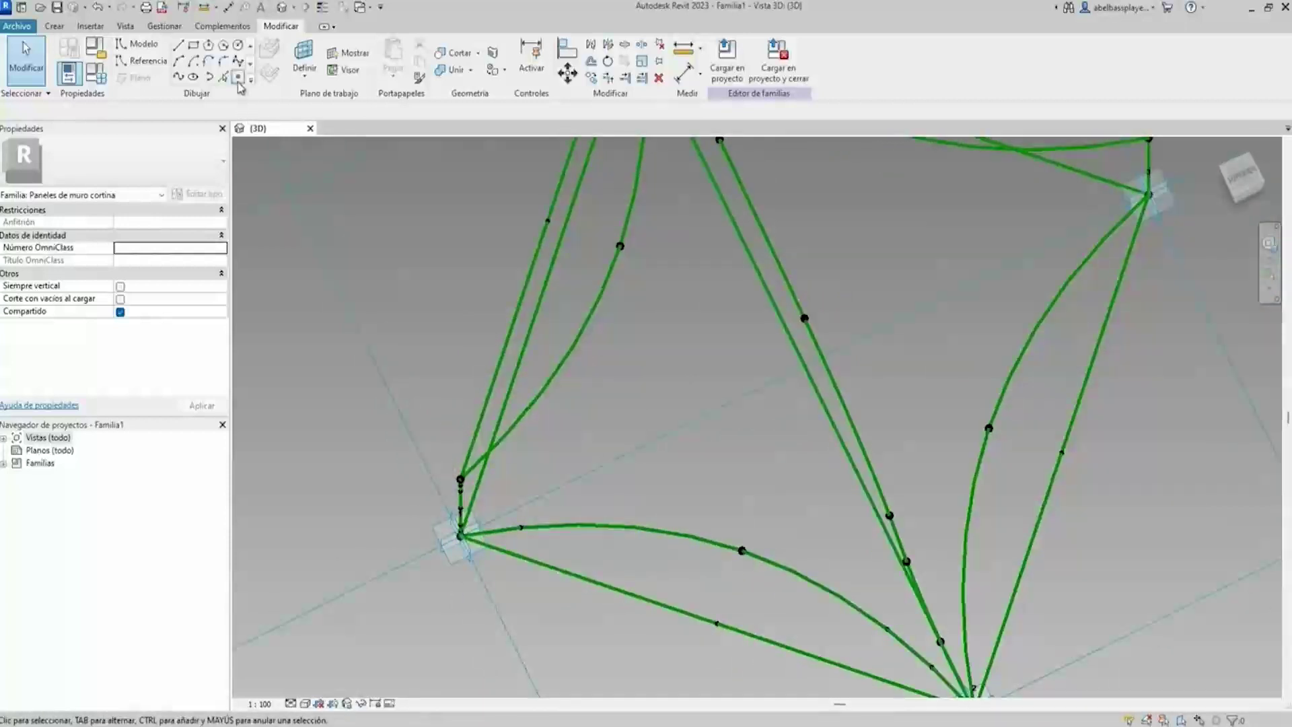
left_click(577, 525)
left_click(594, 548)
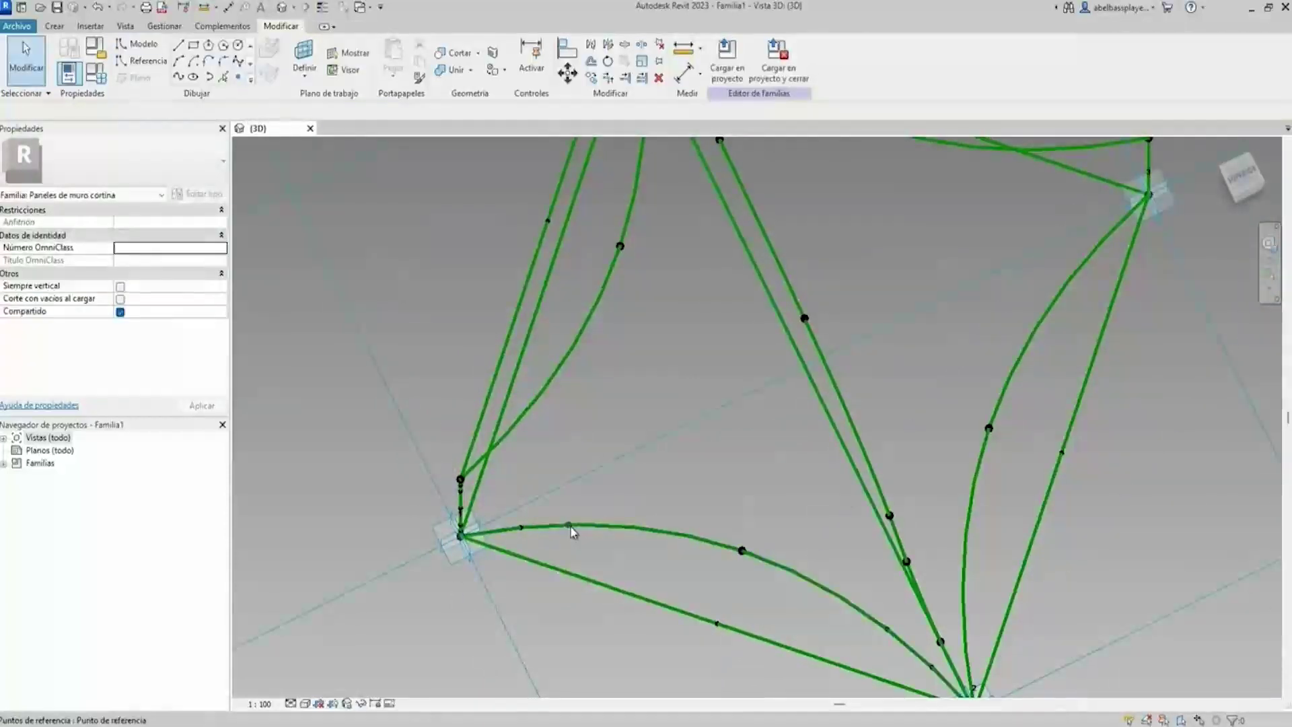
left_click(571, 528)
left_click(207, 389)
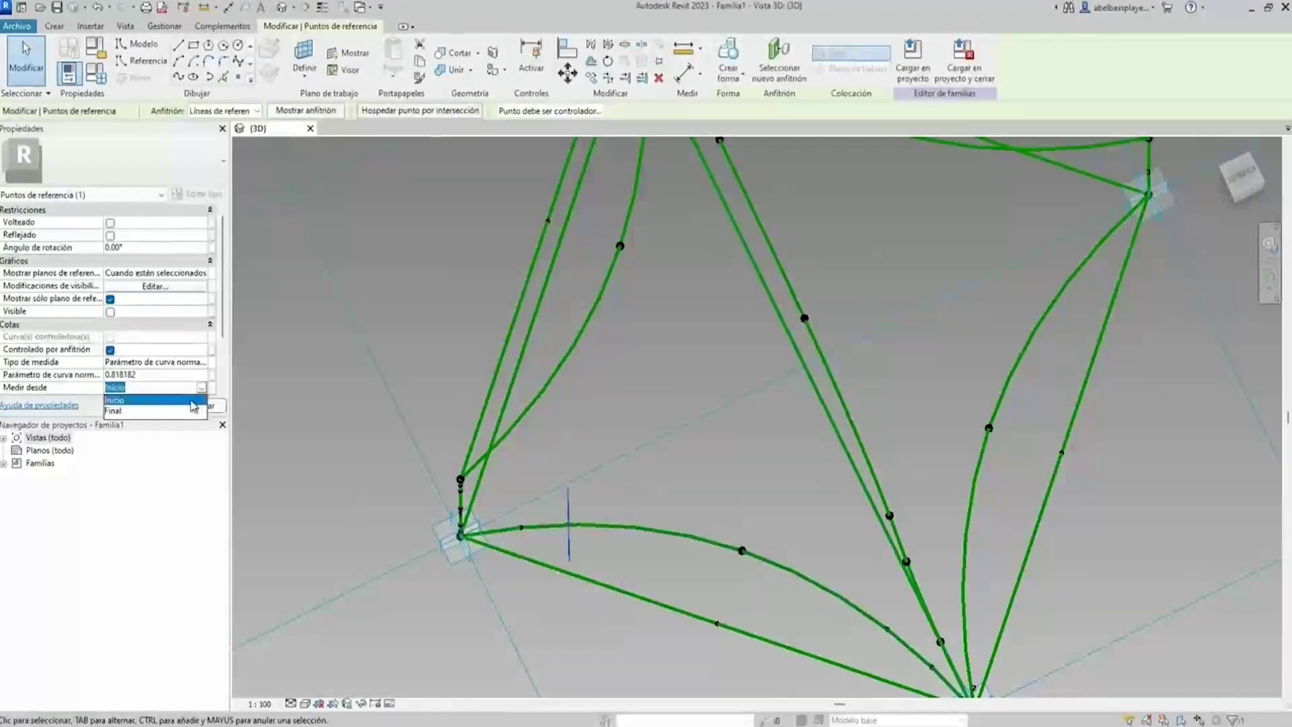
left_click(186, 412)
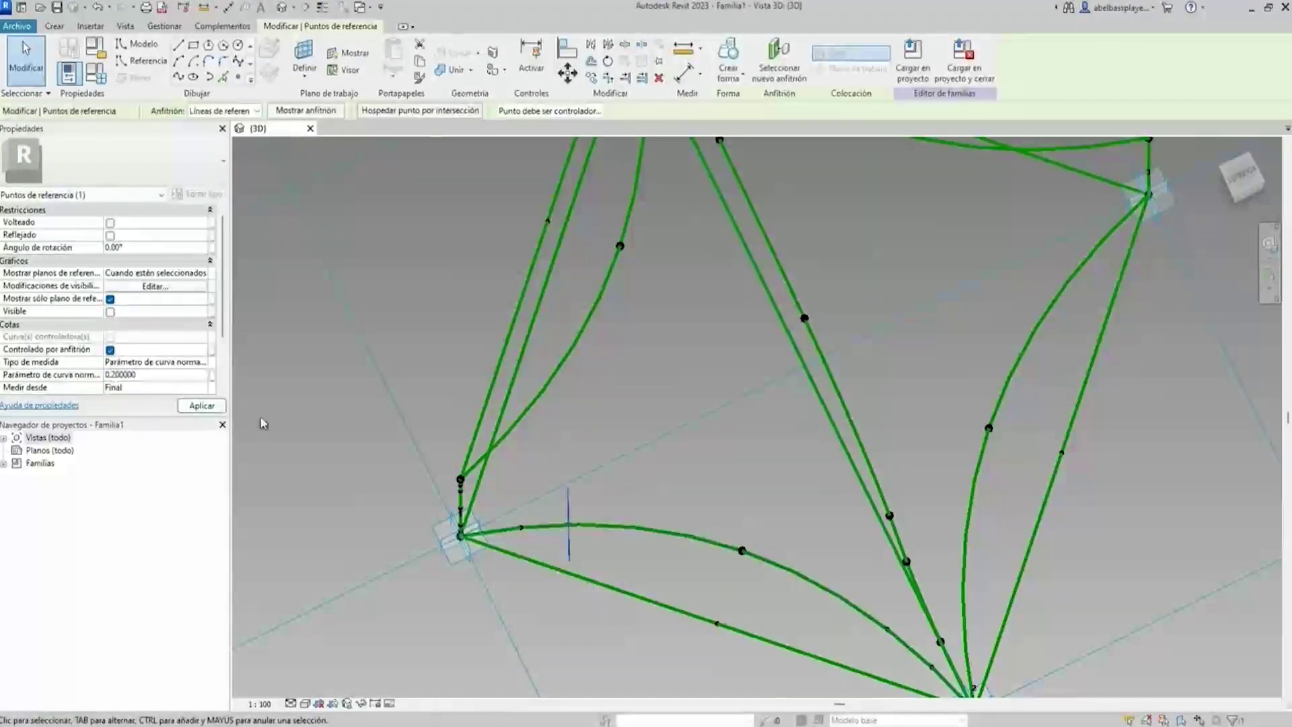
left_click(660, 477)
mouse_move(660, 475)
middle_mouse_down("shift")
mouse_move(707, 482)
mouse_move(721, 359)
mouse_move(727, 447)
mouse_move(687, 375)
mouse_move(643, 356)
middle_mouse_up("shift")
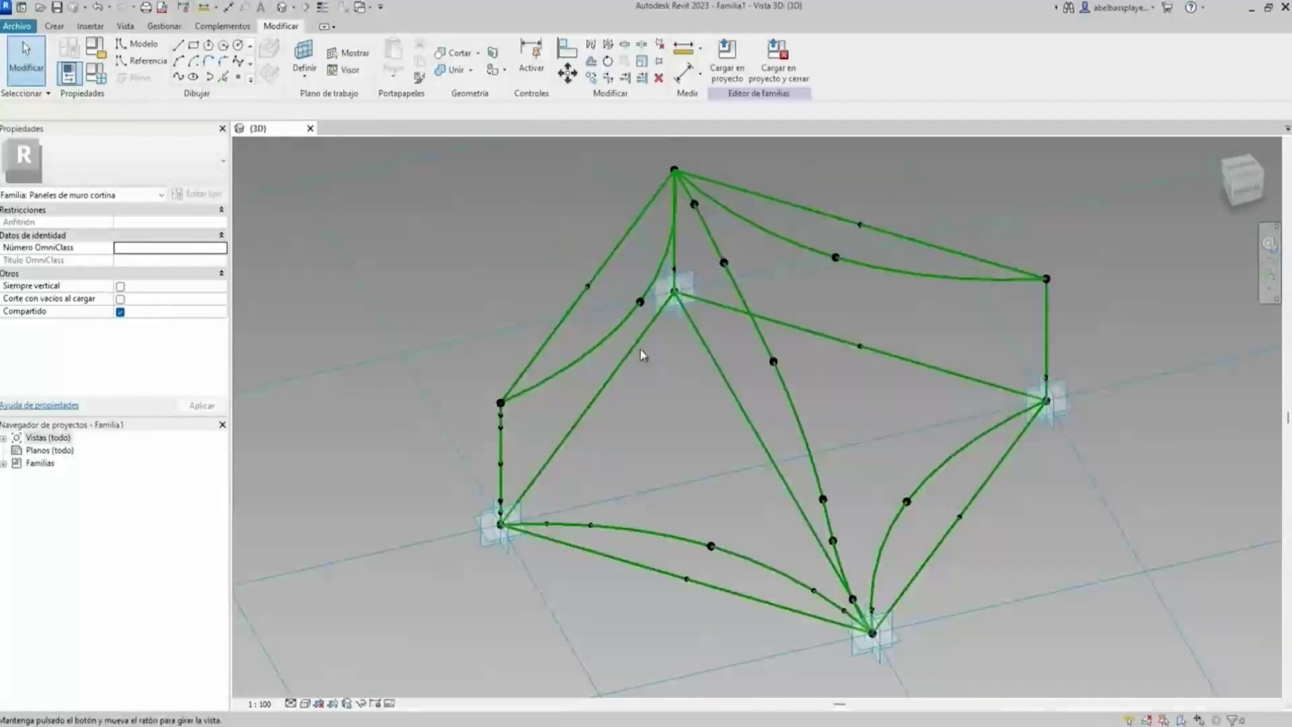
mouse_move(675, 435)
middle_mouse_down("shift")
mouse_move(712, 401)
mouse_move(680, 439)
mouse_move(585, 346)
middle_mouse_up("shift")
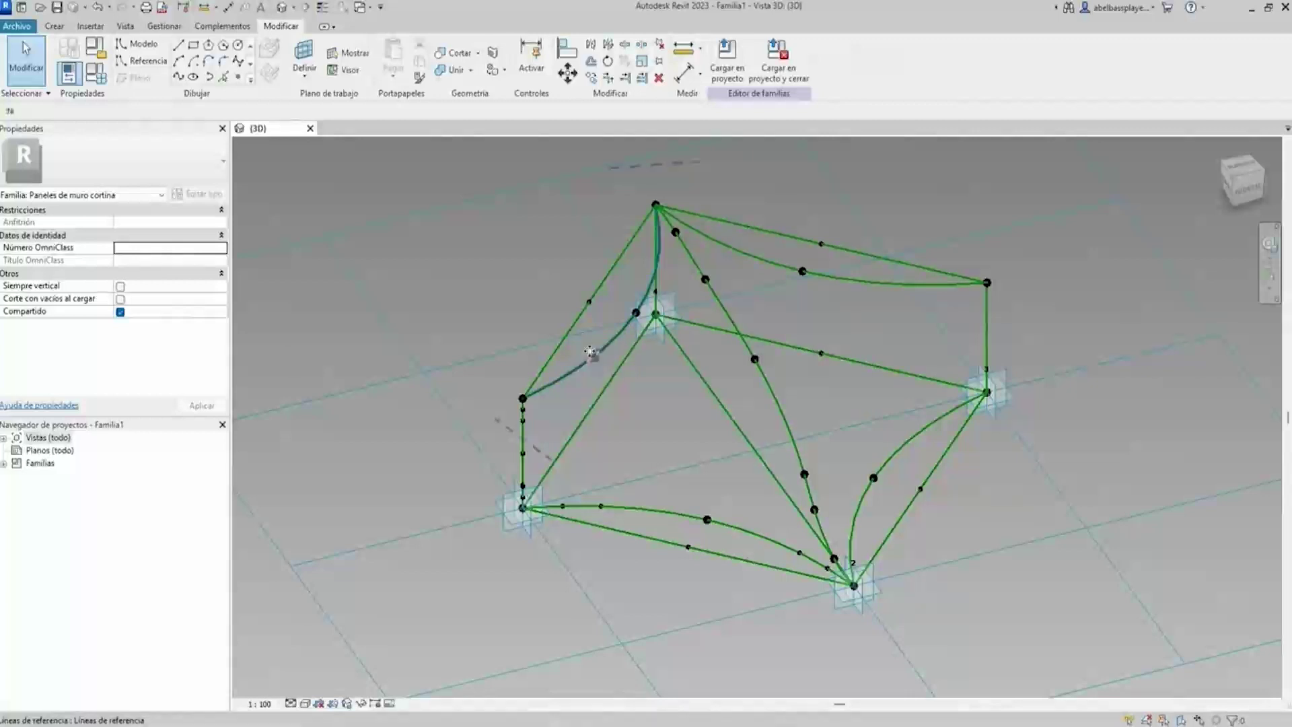
left_click(590, 352)
key("l")
key("i")
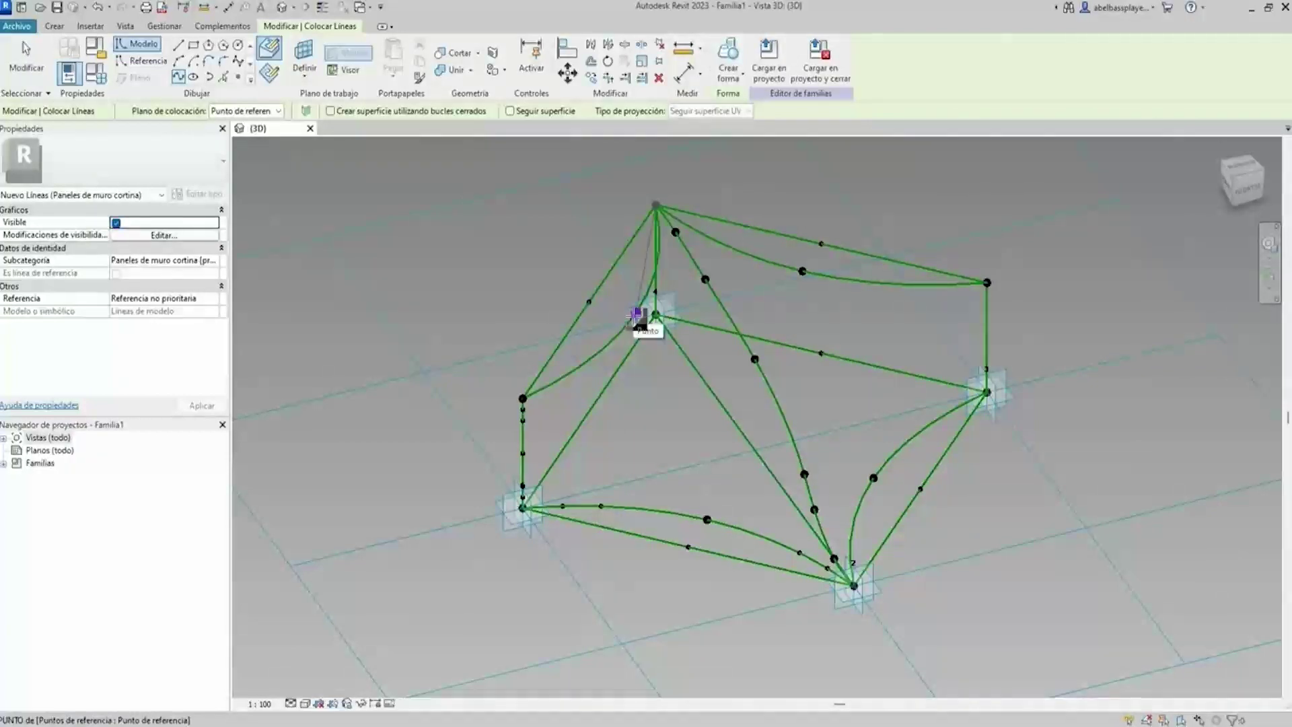
left_click(635, 315)
key("Escape")
key("Escape")
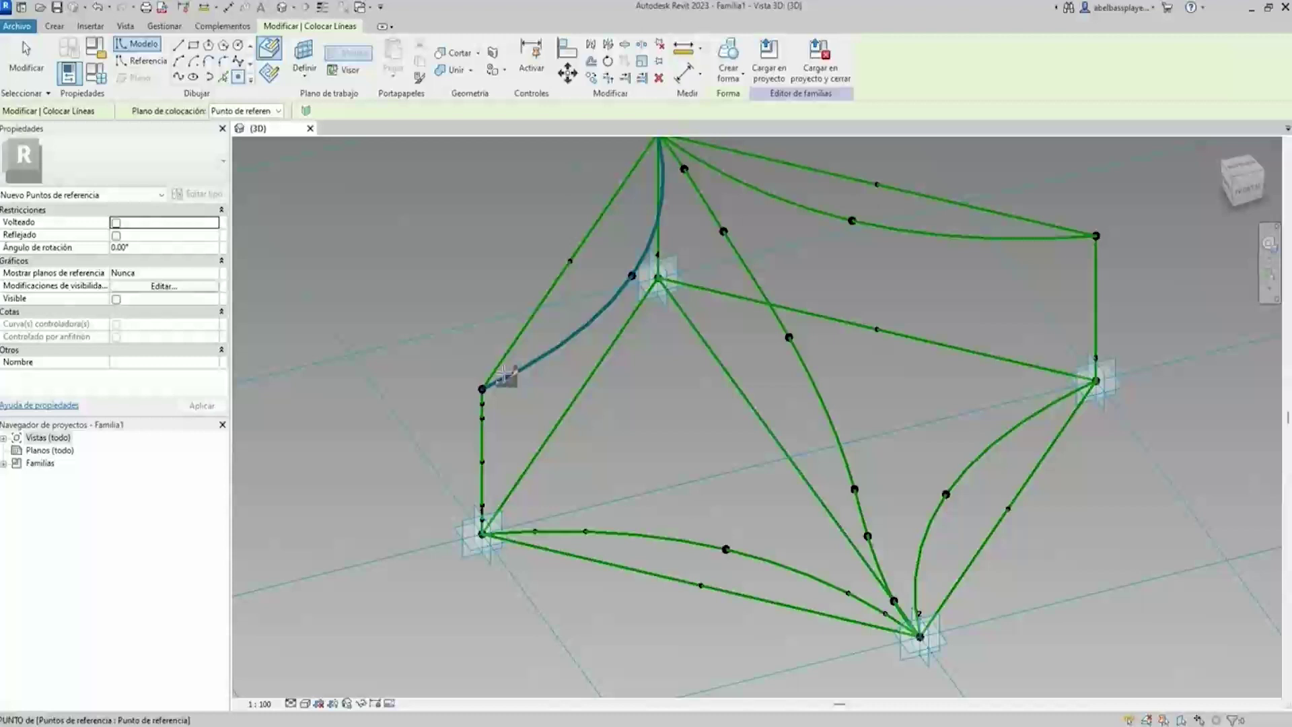
key("Escape")
key("Escape")
left_click(540, 358)
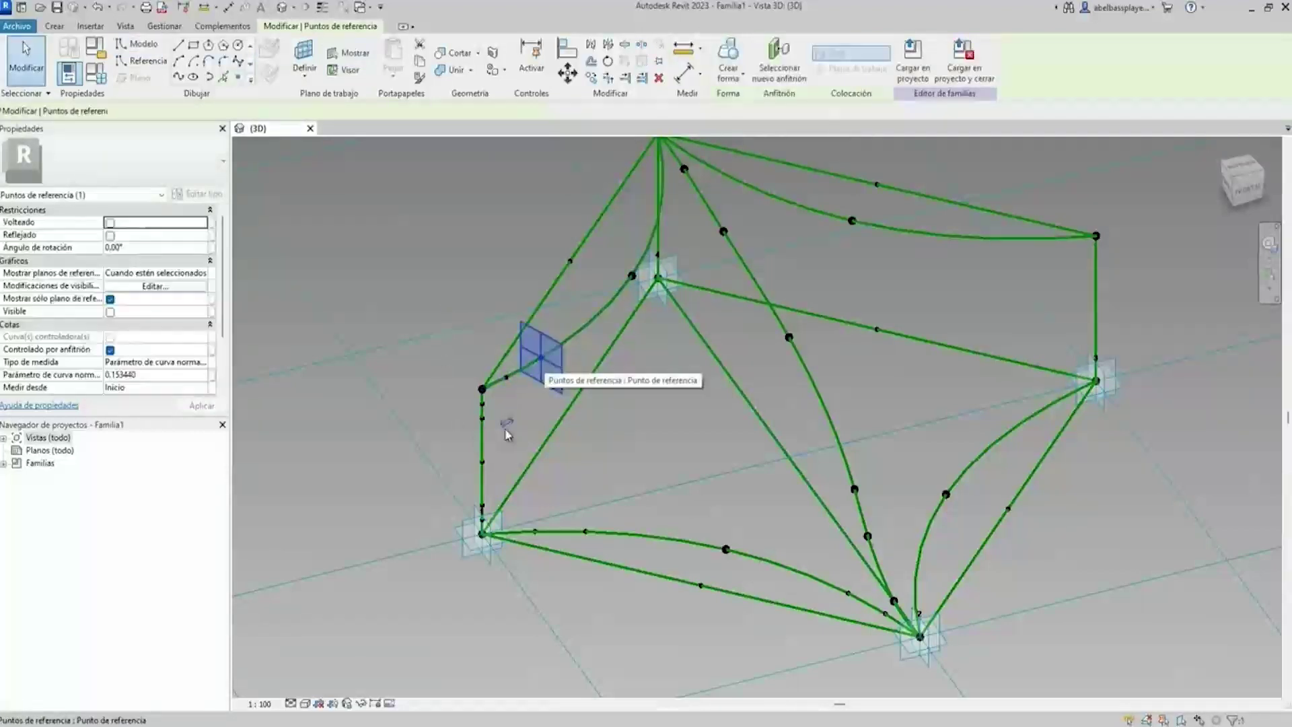
Set the left-curve point's normalized curve parameter to 0.1.
left_click(185, 372)
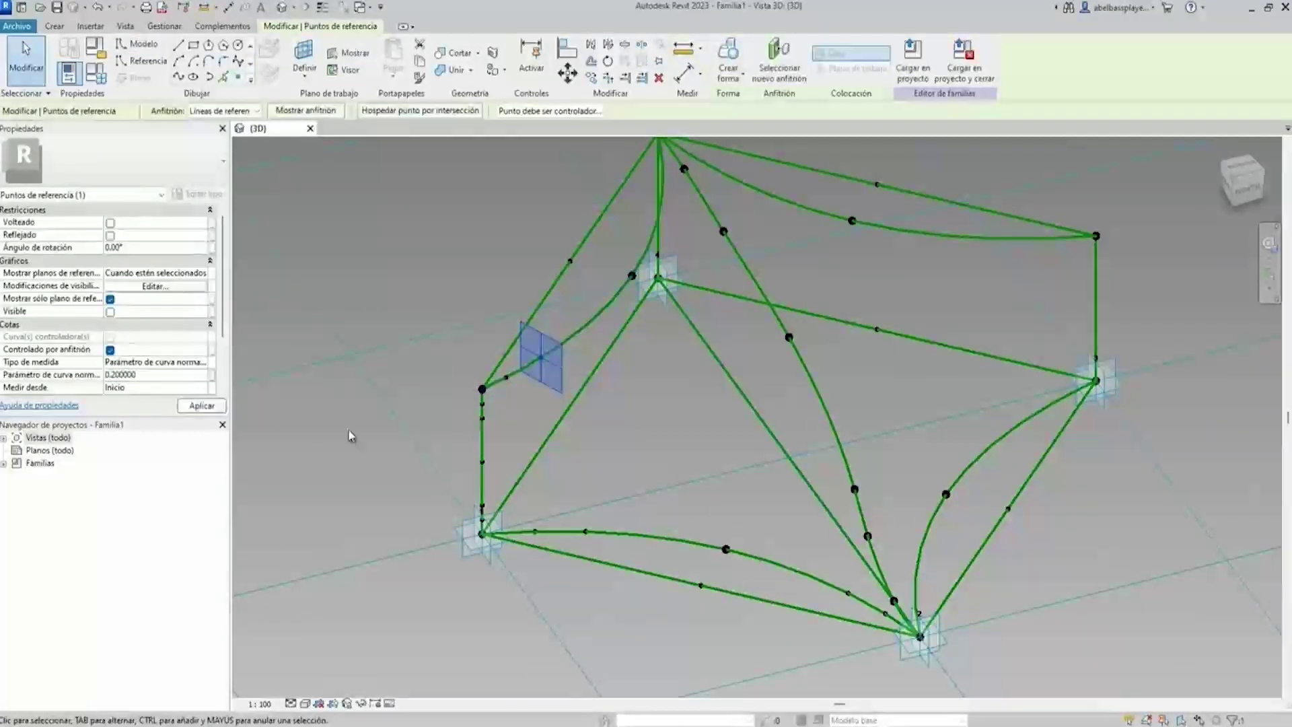
left_click_drag(541, 358, 506, 377)
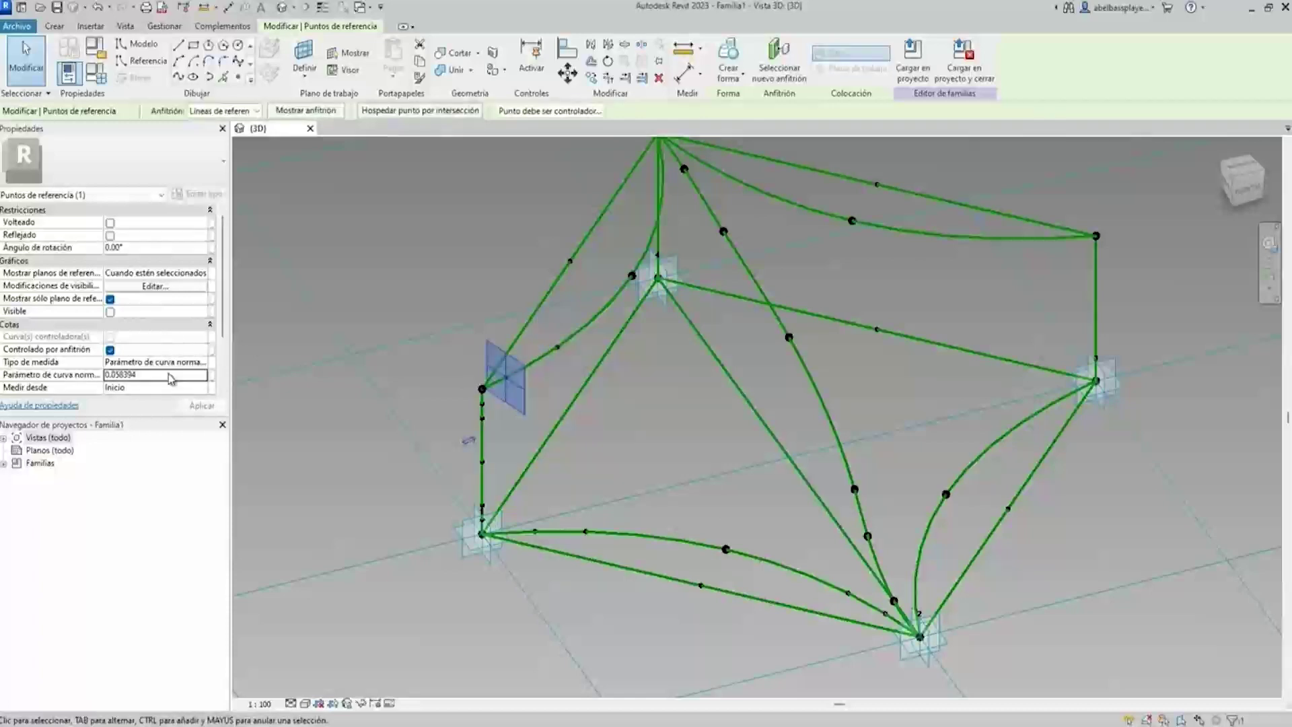
double_click(169, 374)
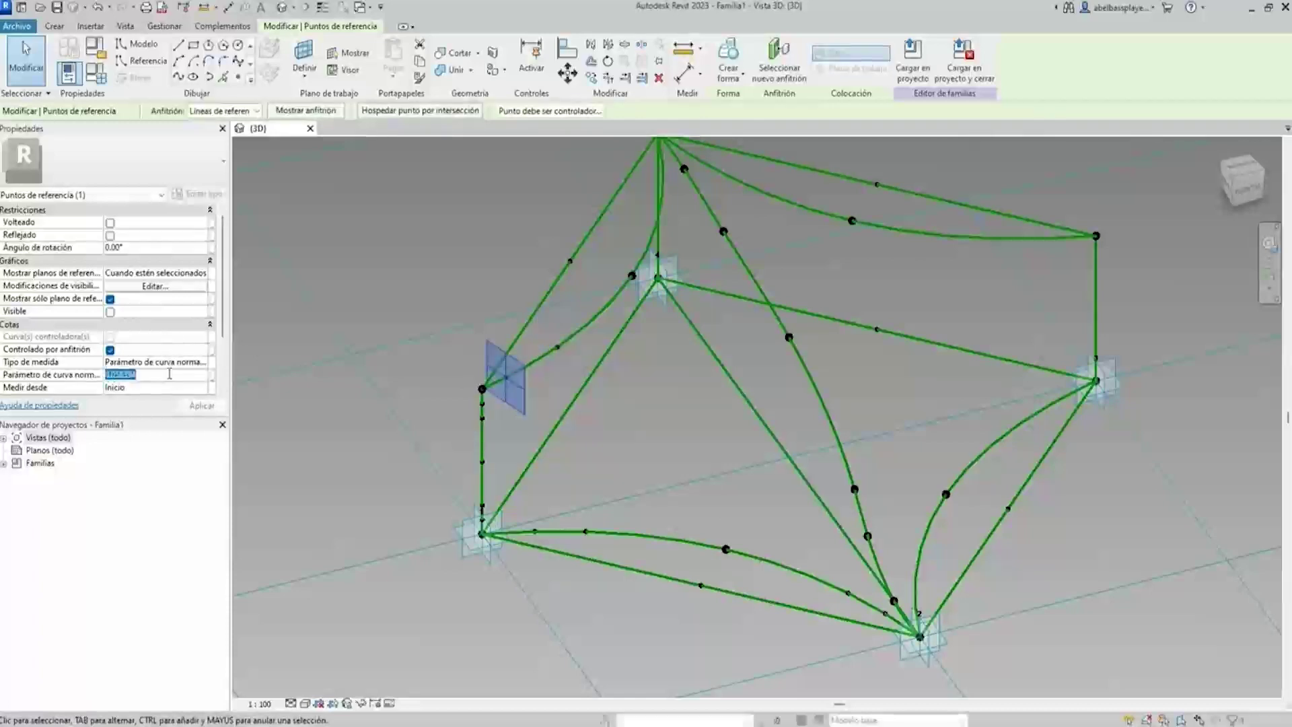
left_click(589, 322)
Draw a spline from the left vertex to the top reference point.
left_click(177, 76)
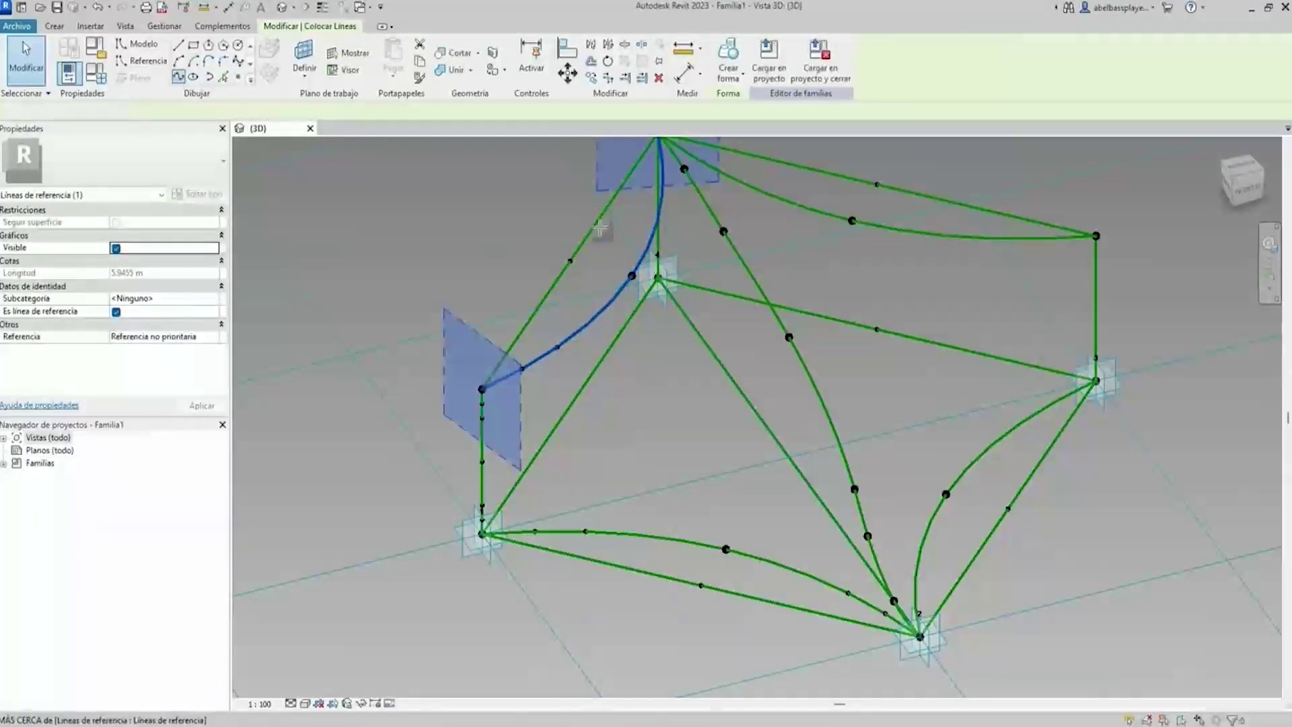
left_click(484, 483)
left_click(660, 232)
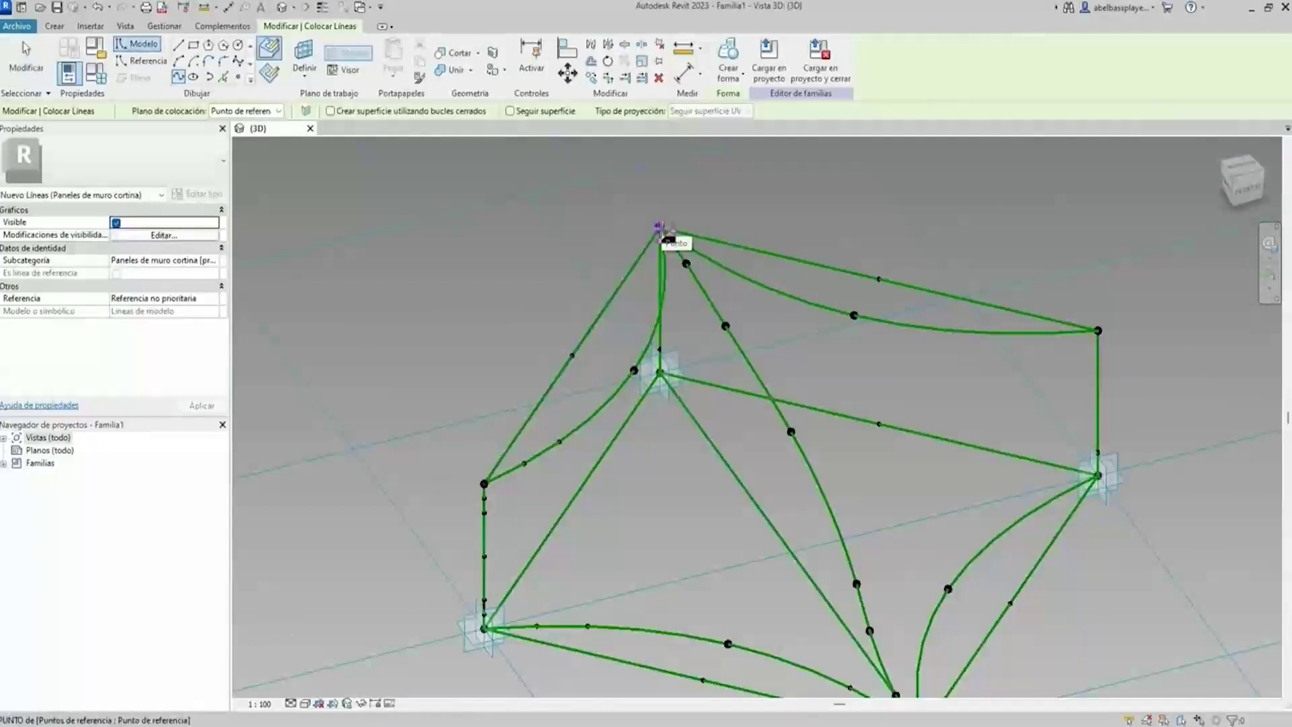
key("Escape")
key("Escape")
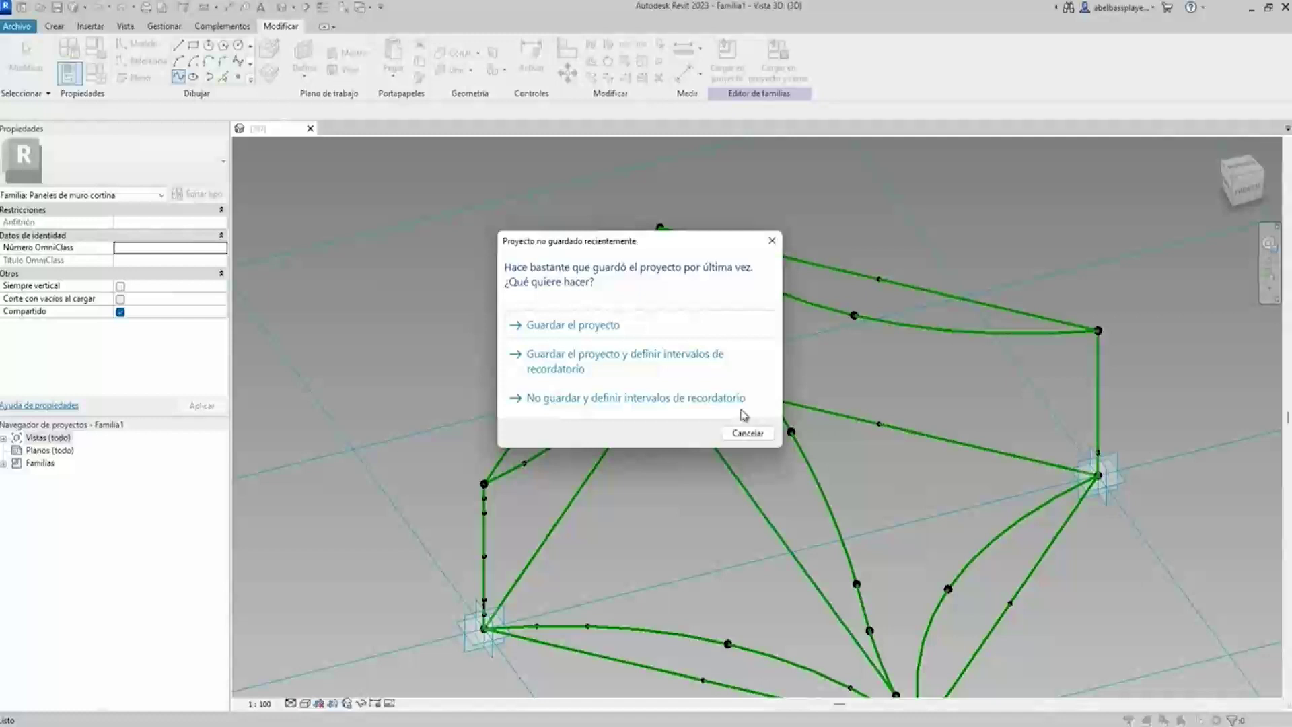
Dismiss the save reminder with 'No guardar' and draw a spline along the left curve to the corner.
left_click(747, 432)
key("Return")
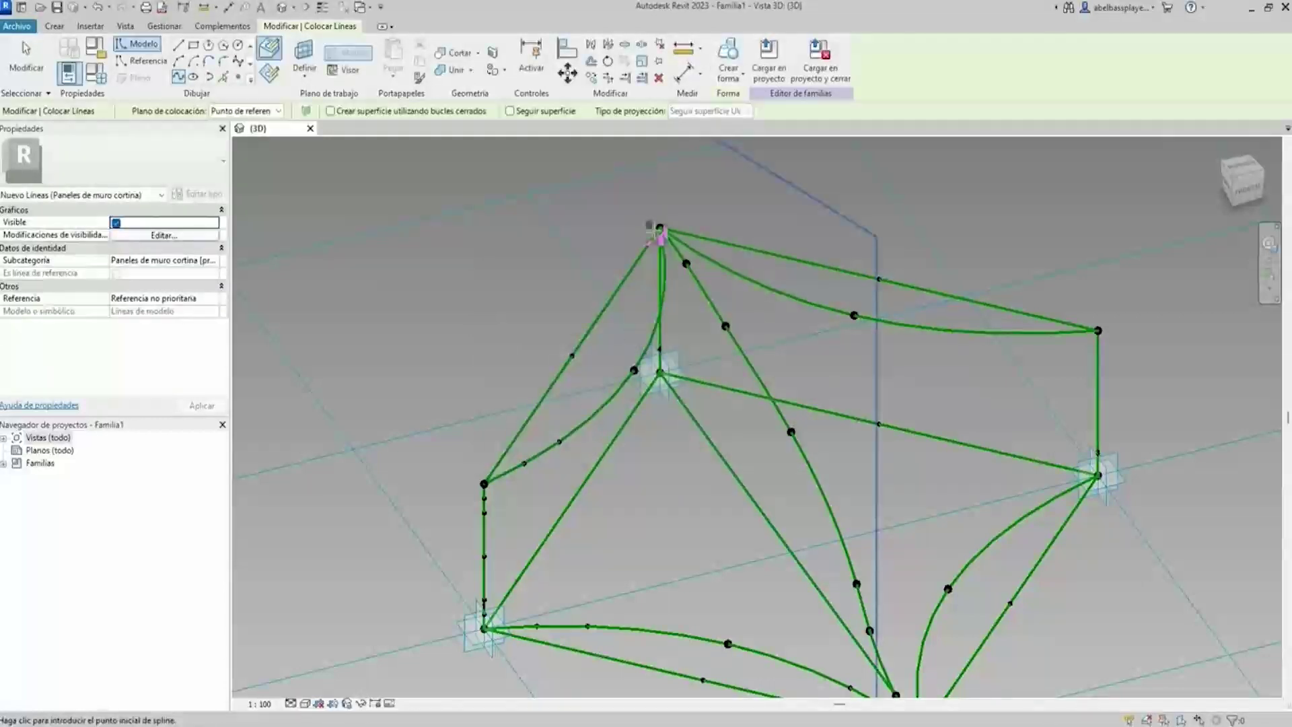
left_click(634, 370)
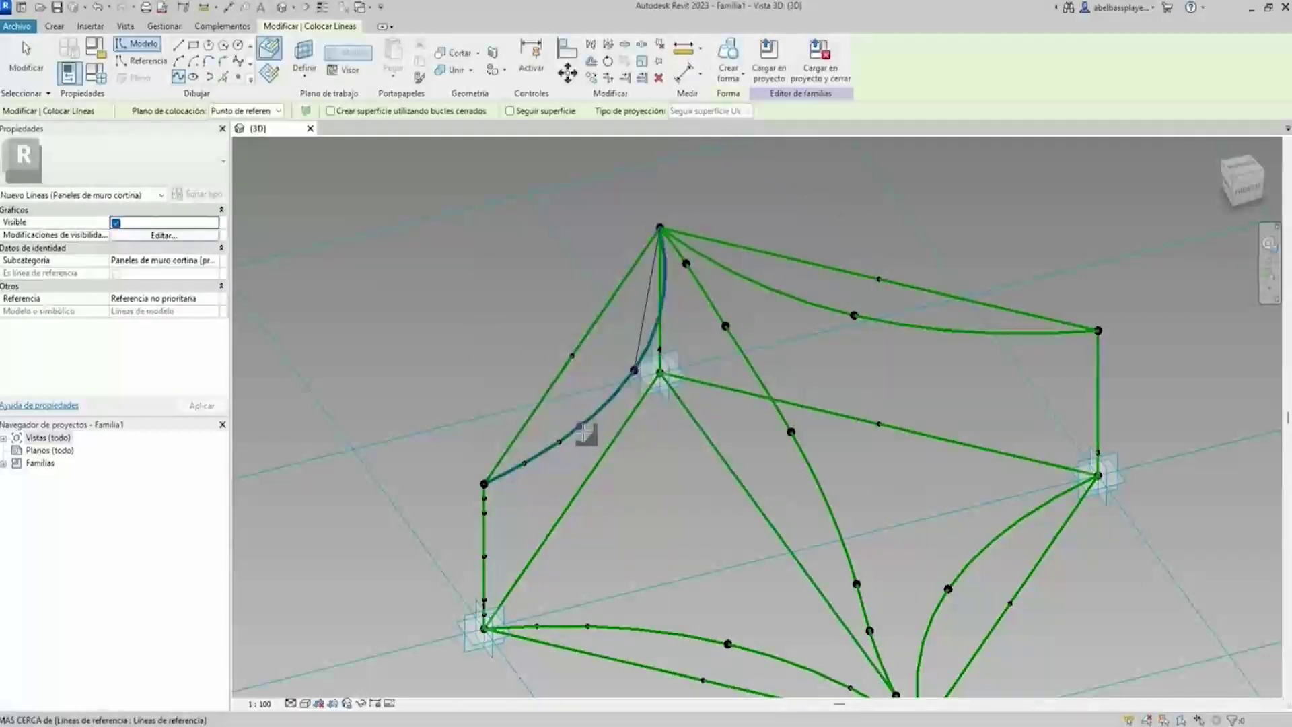
left_click(558, 442)
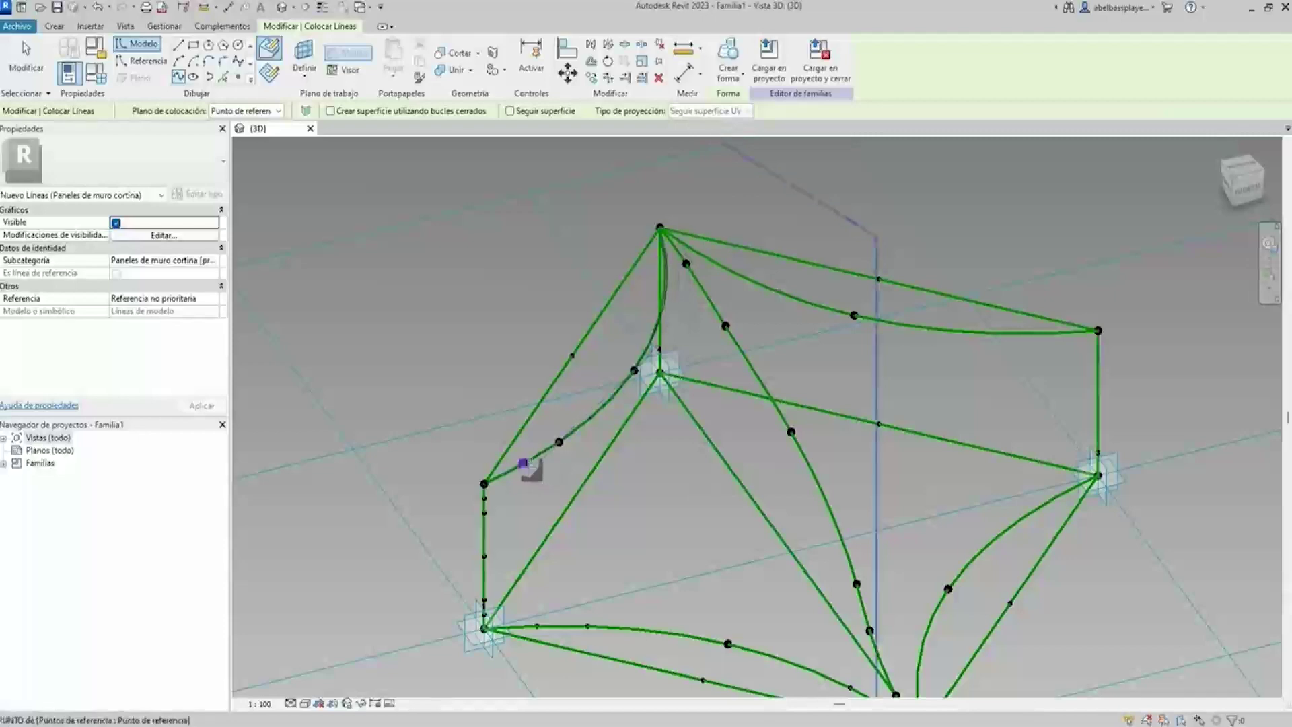
Draw a spline along the bottom edge from the lower-left corner, accepting the plane warning.
scroll(528, 463, "up", 2)
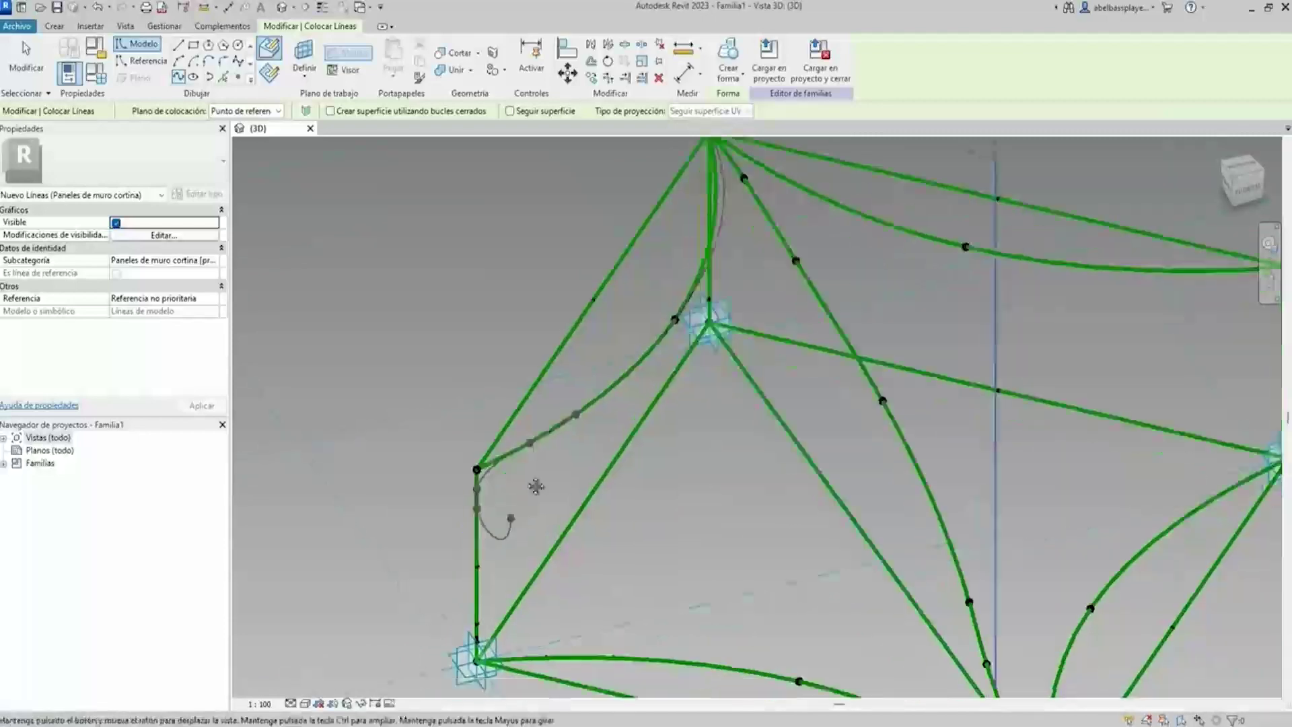
middle_click_drag(471, 532, 535, 418)
scroll(528, 458, "up", 1)
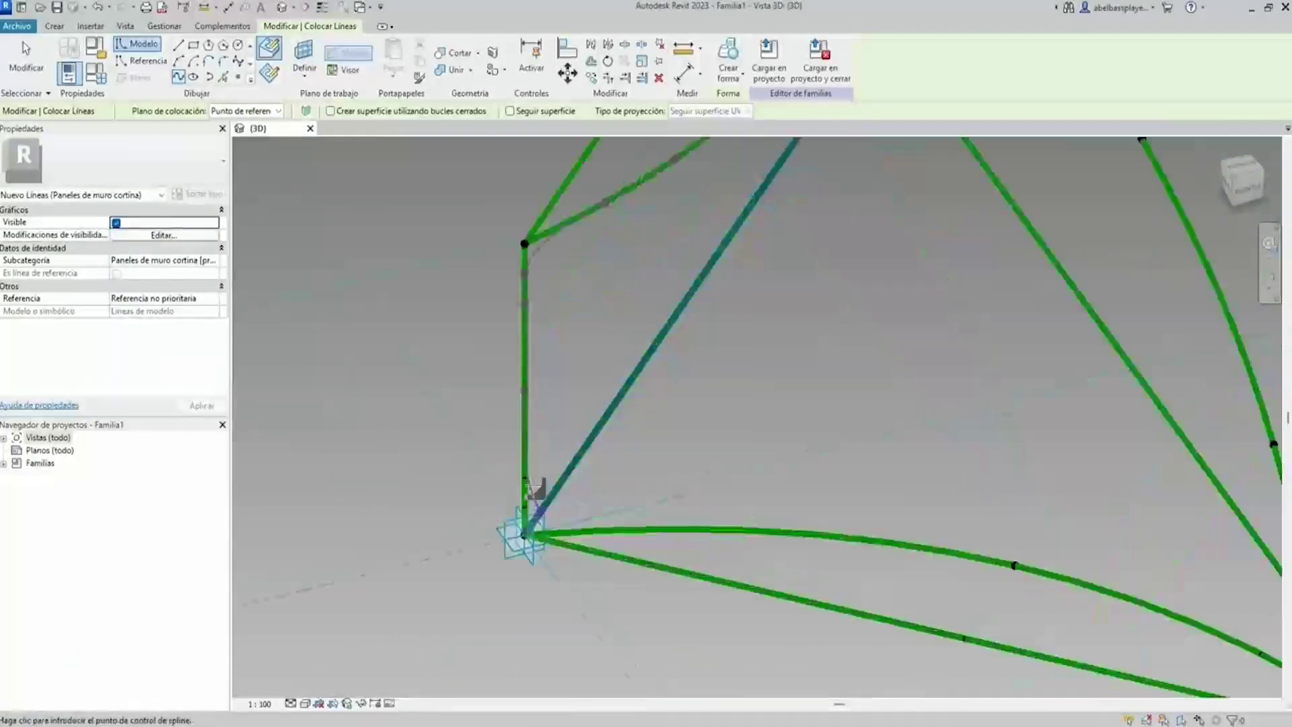
scroll(527, 474, "up", 1)
scroll(635, 490, "down", 1)
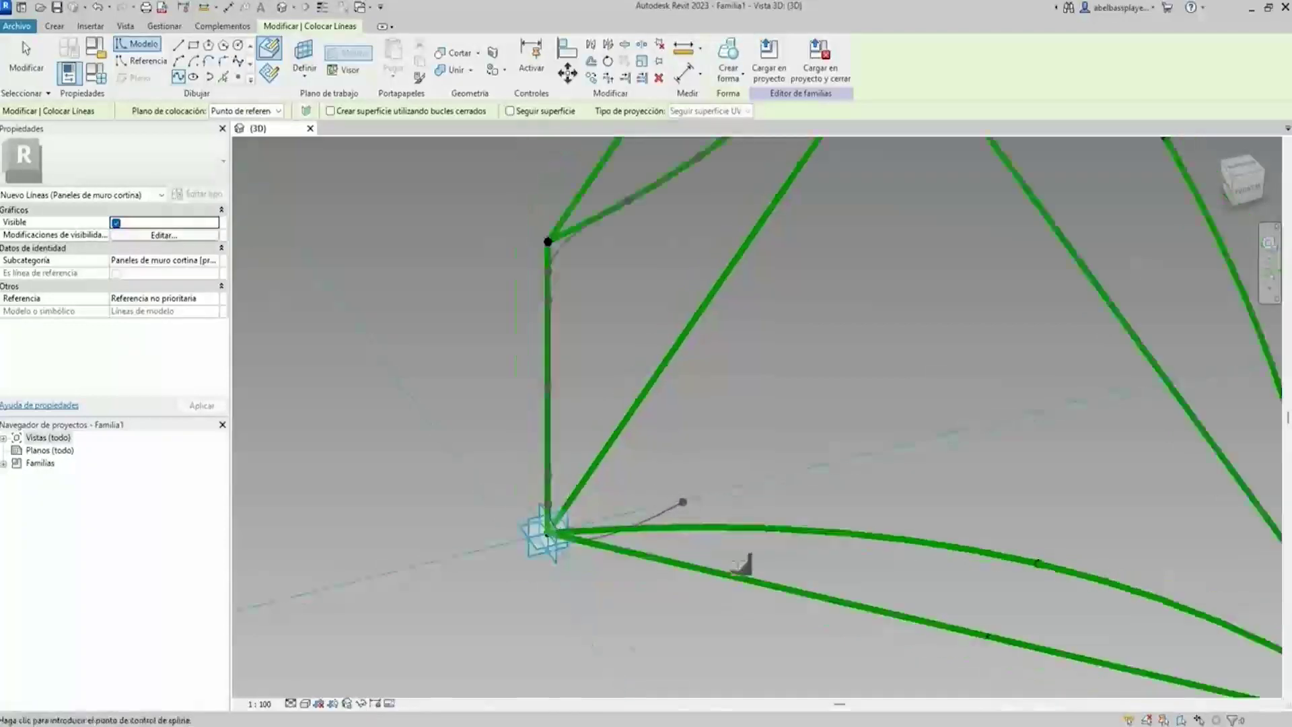
scroll(690, 523, "down", 1)
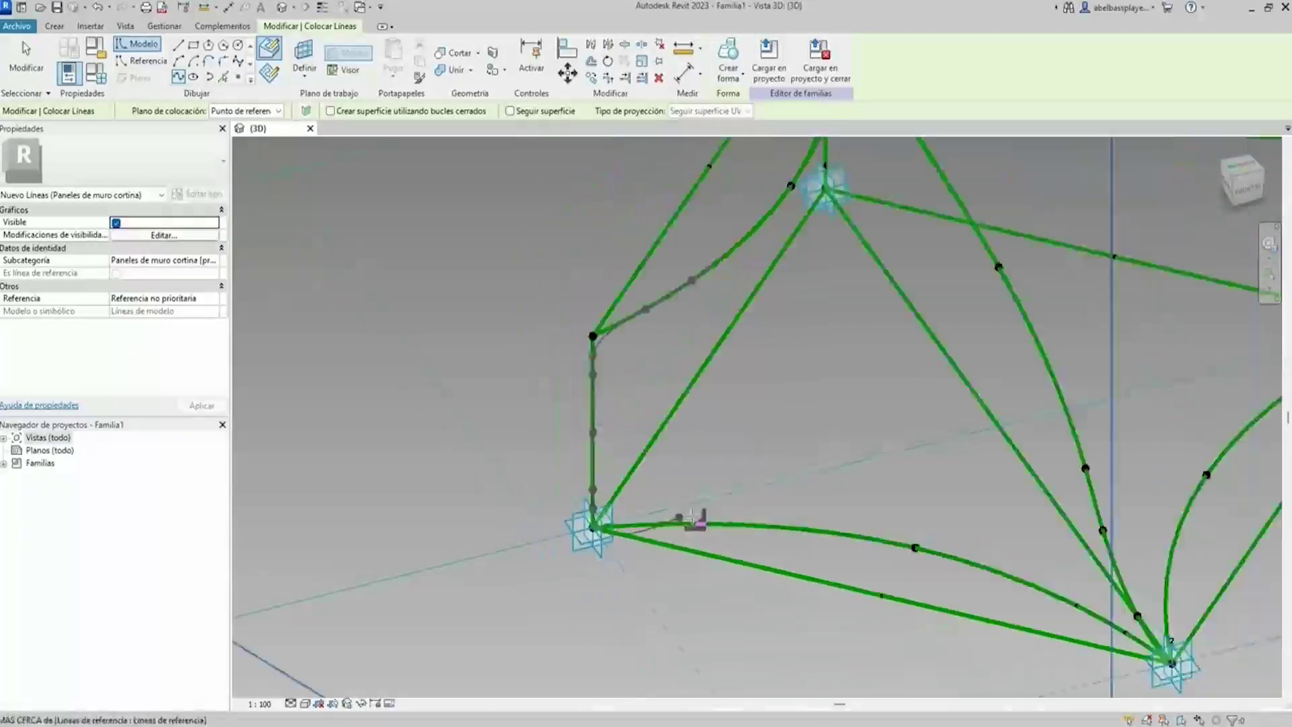
scroll(691, 523, "down", 1)
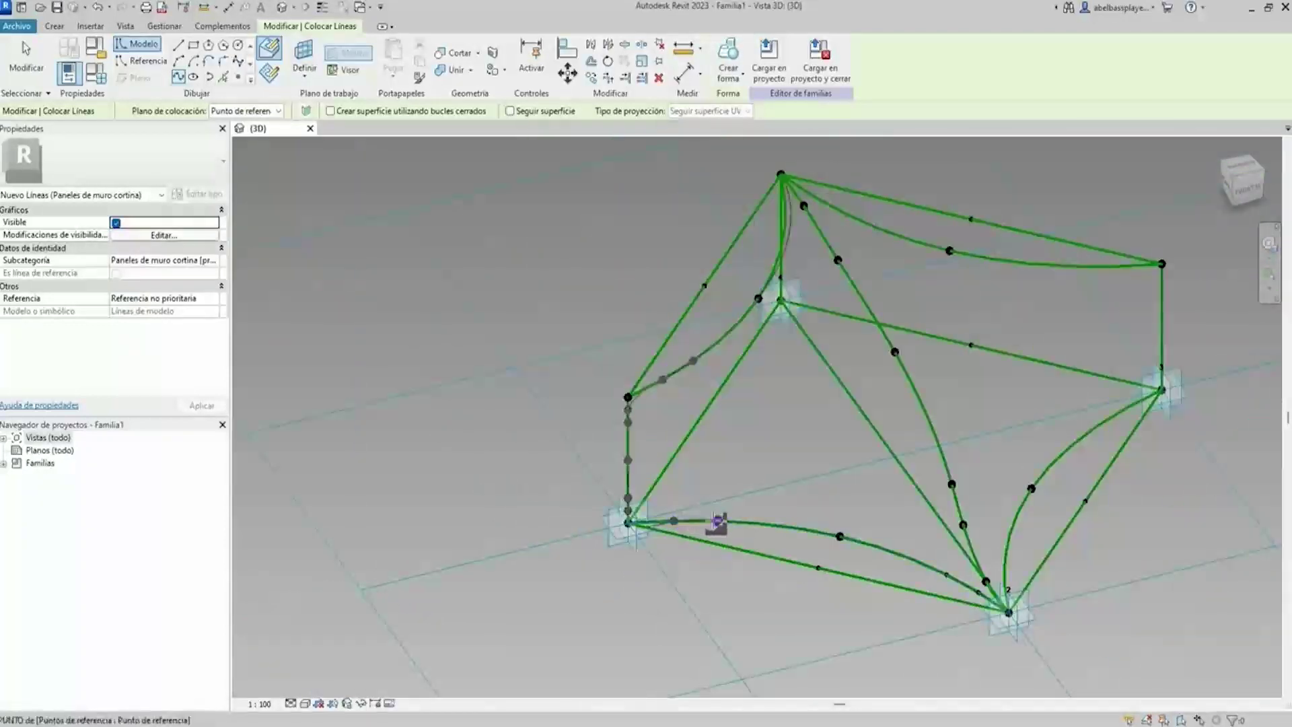
left_click(841, 536)
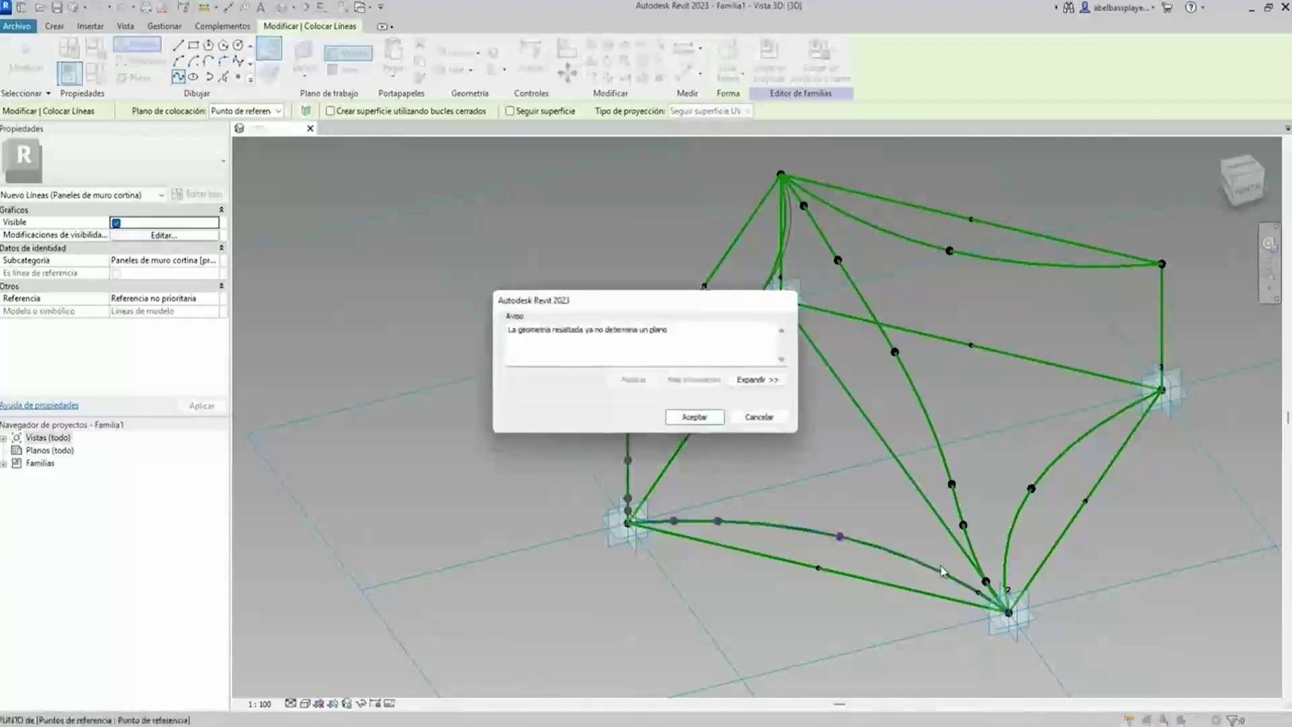
left_click(713, 416)
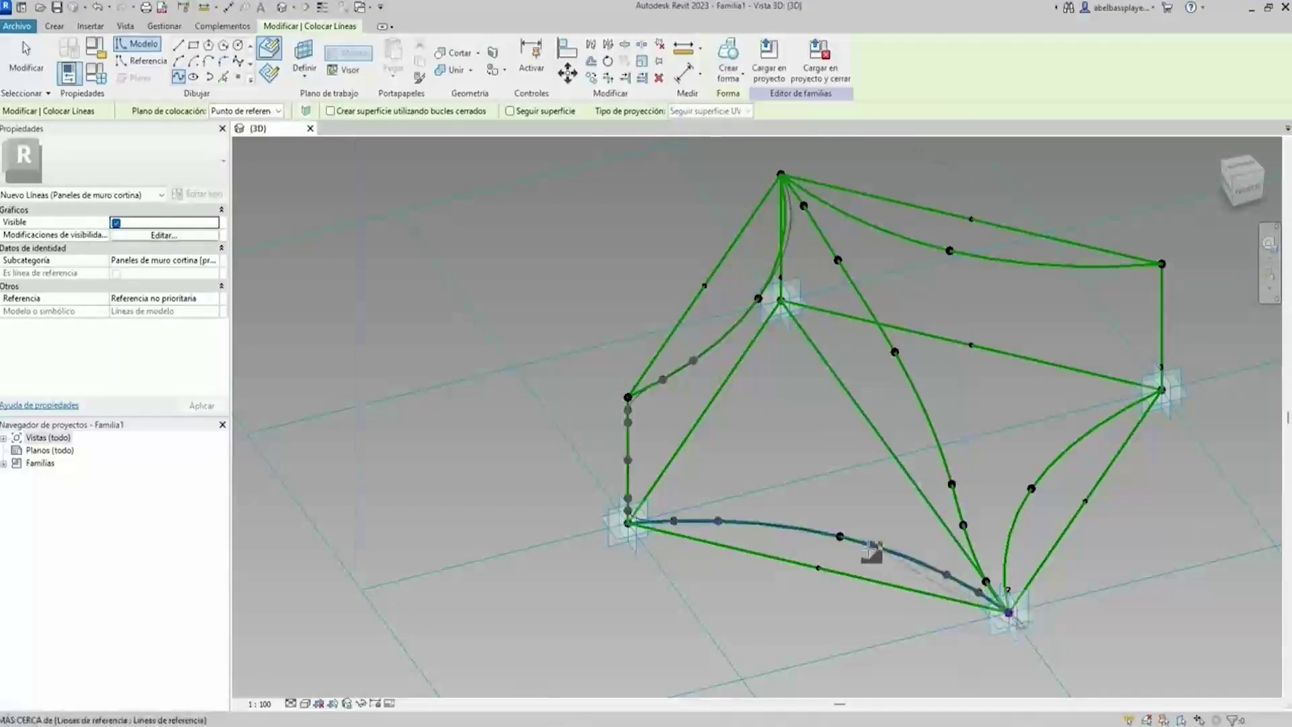
key("Escape")
key("Escape")
Make the left-edge spline a reference line by checking 'Es línea de referencia'.
left_click(638, 407)
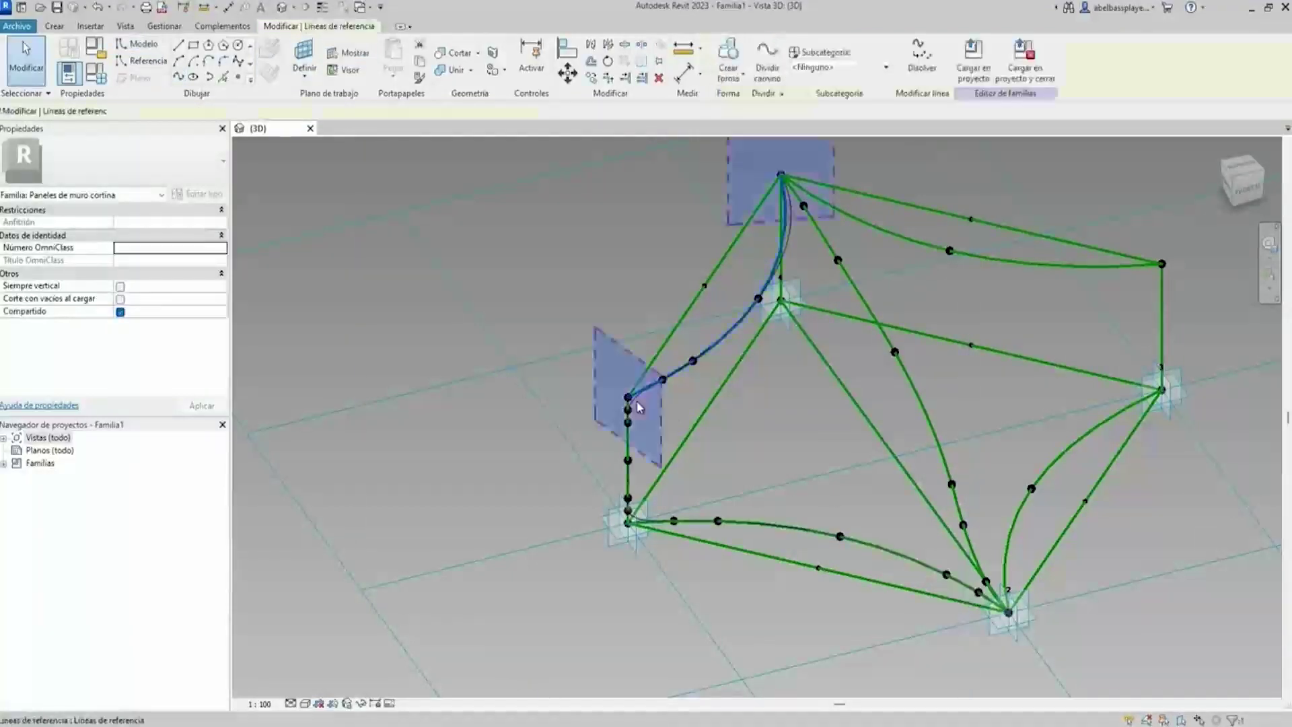
scroll(636, 401, "up", 3)
left_click(636, 397)
mouse_move(718, 438)
middle_mouse_down("shift")
mouse_move(922, 612)
mouse_move(772, 591)
mouse_move(833, 505)
mouse_move(680, 467)
middle_mouse_up("shift")
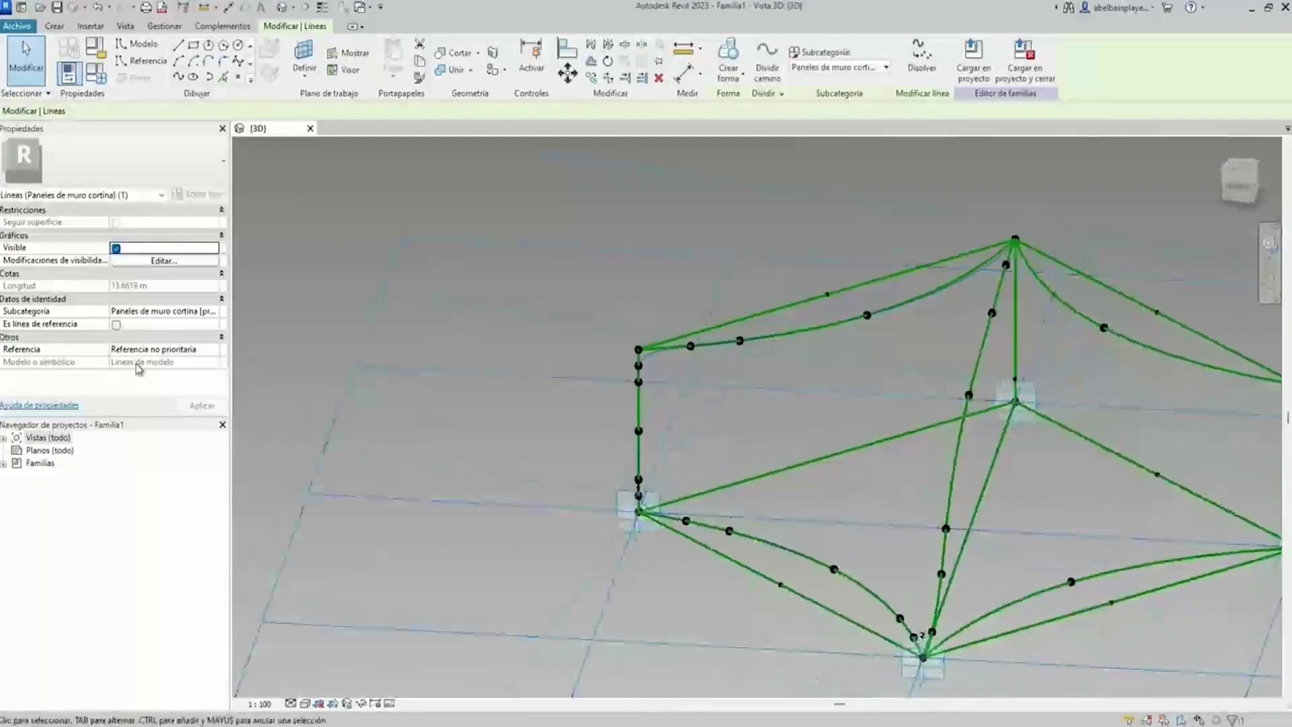
left_click(116, 325)
mouse_move(804, 512)
middle_mouse_down("shift")
mouse_move(837, 438)
mouse_move(744, 476)
mouse_move(561, 341)
middle_mouse_up("shift")
key("Escape")
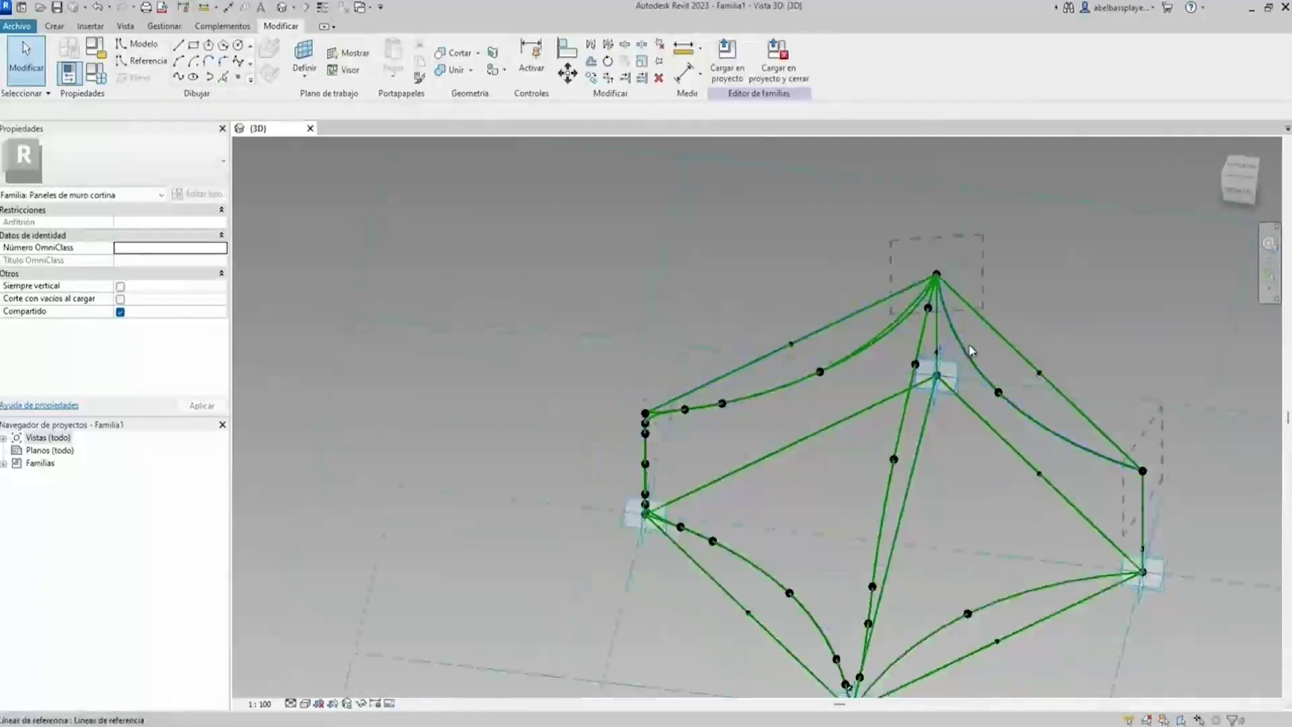
Select the curved reference lines and create a form surface from them.
left_click(900, 434)
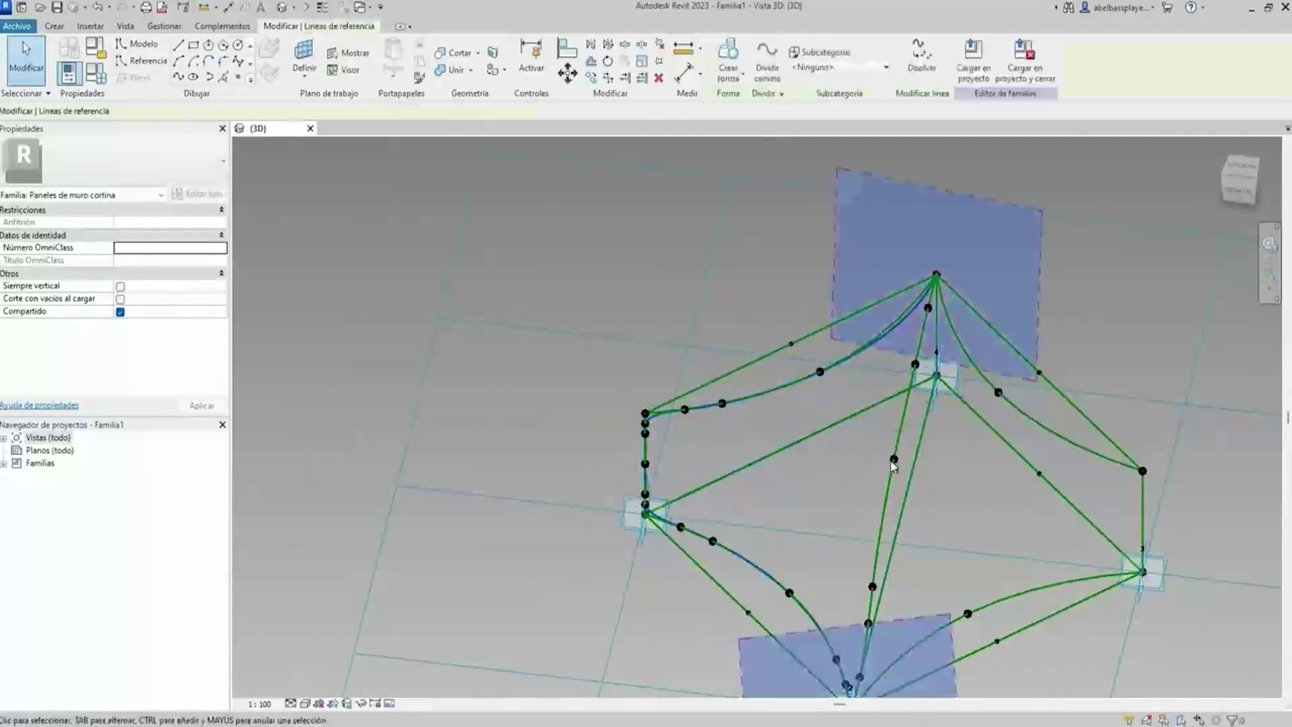
middle_click_drag(921, 424, 828, 437, "shift")
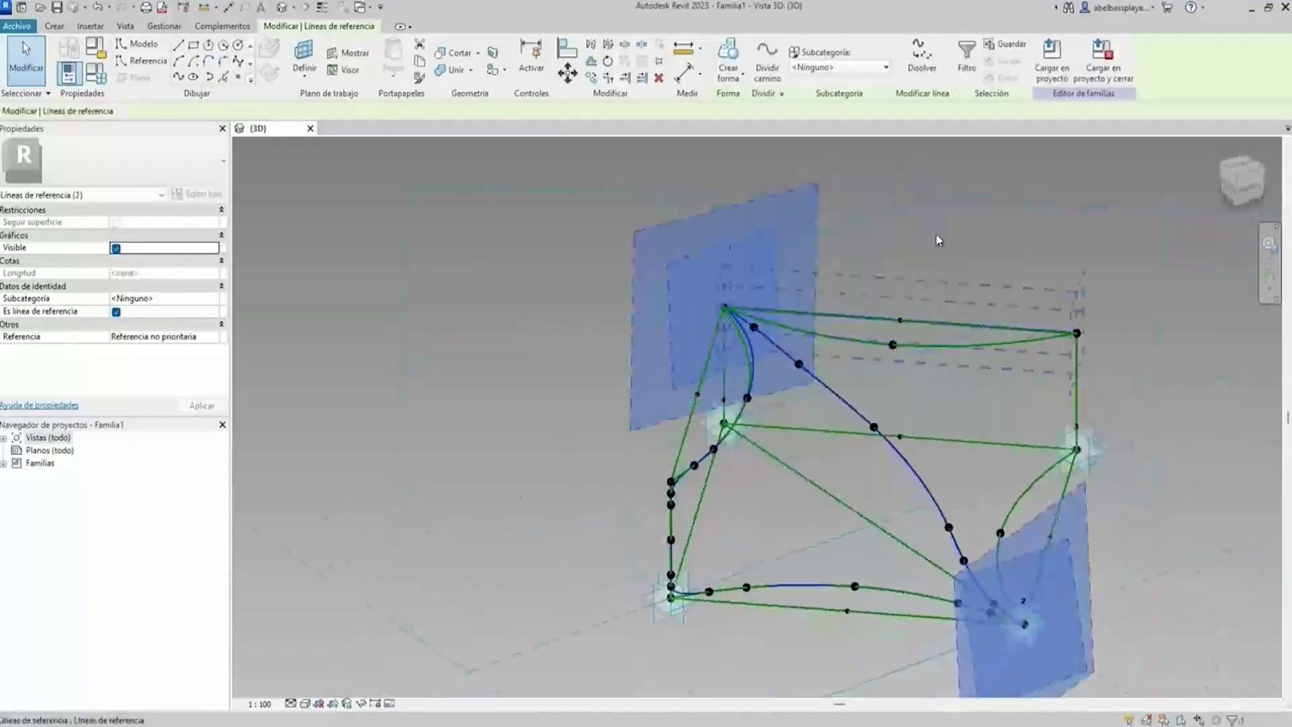
left_click(731, 59)
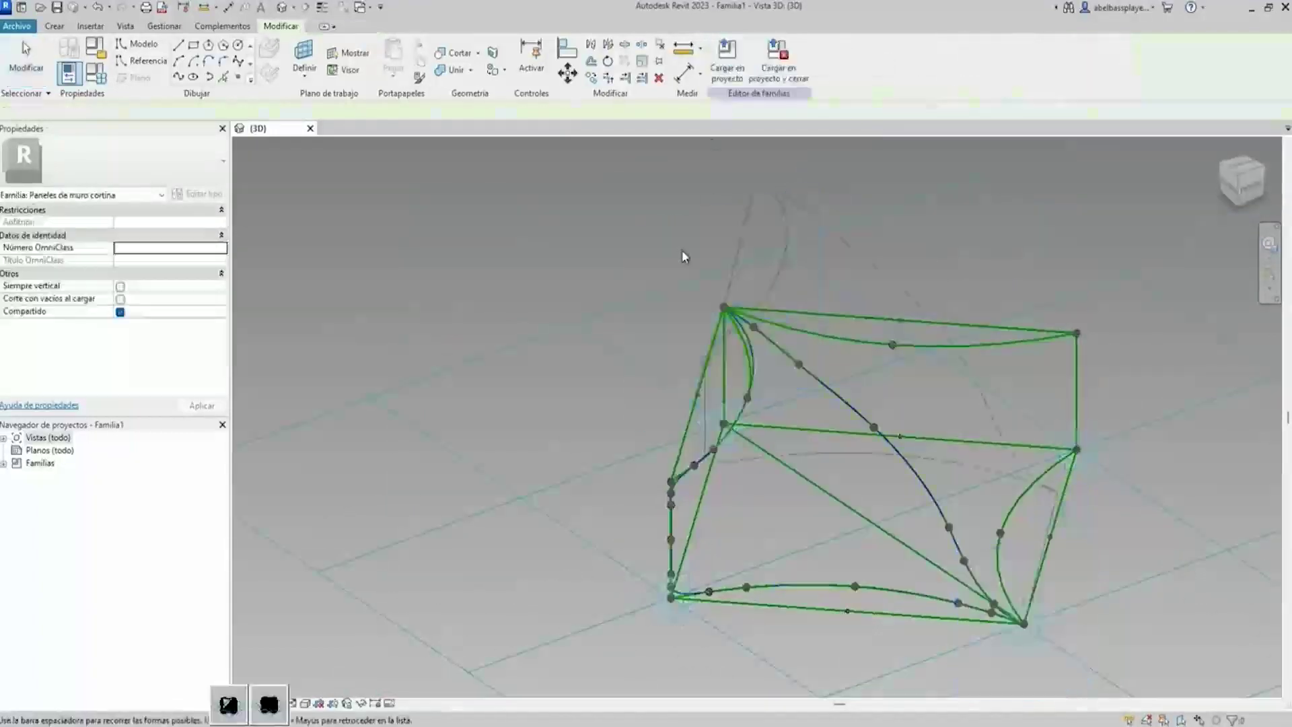
left_click(823, 399)
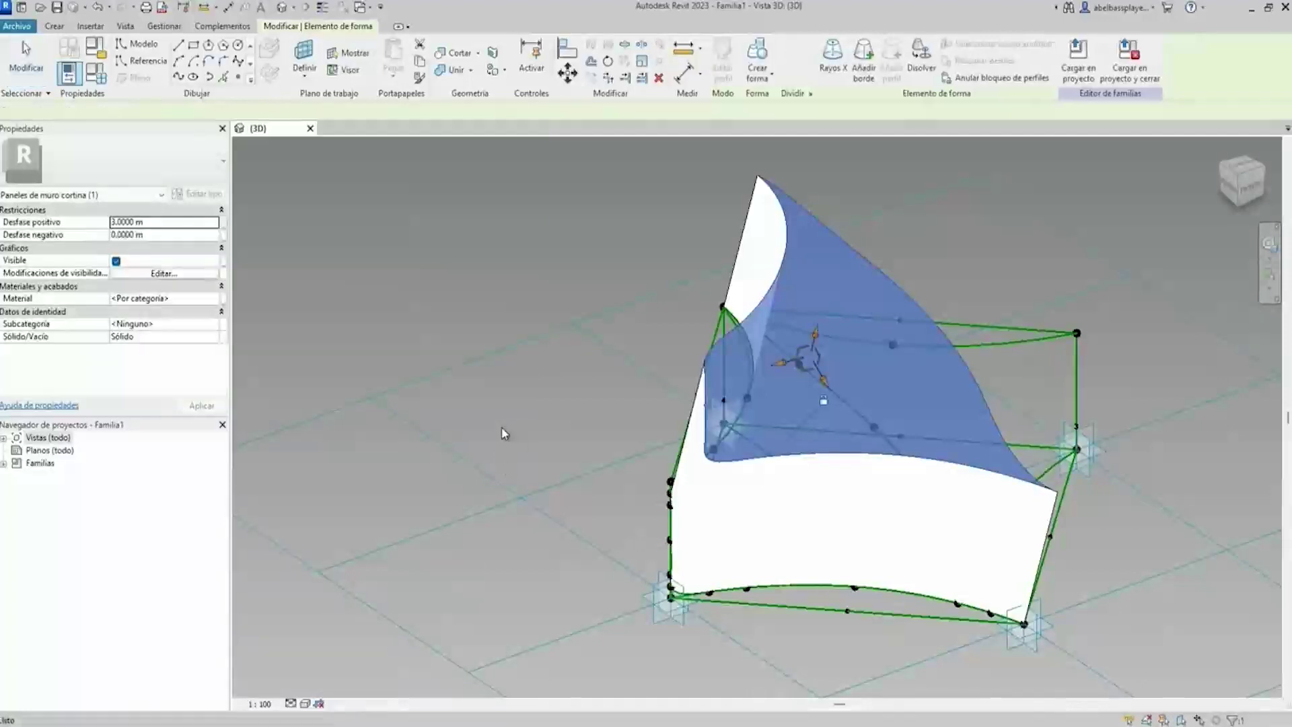
key("Delete")
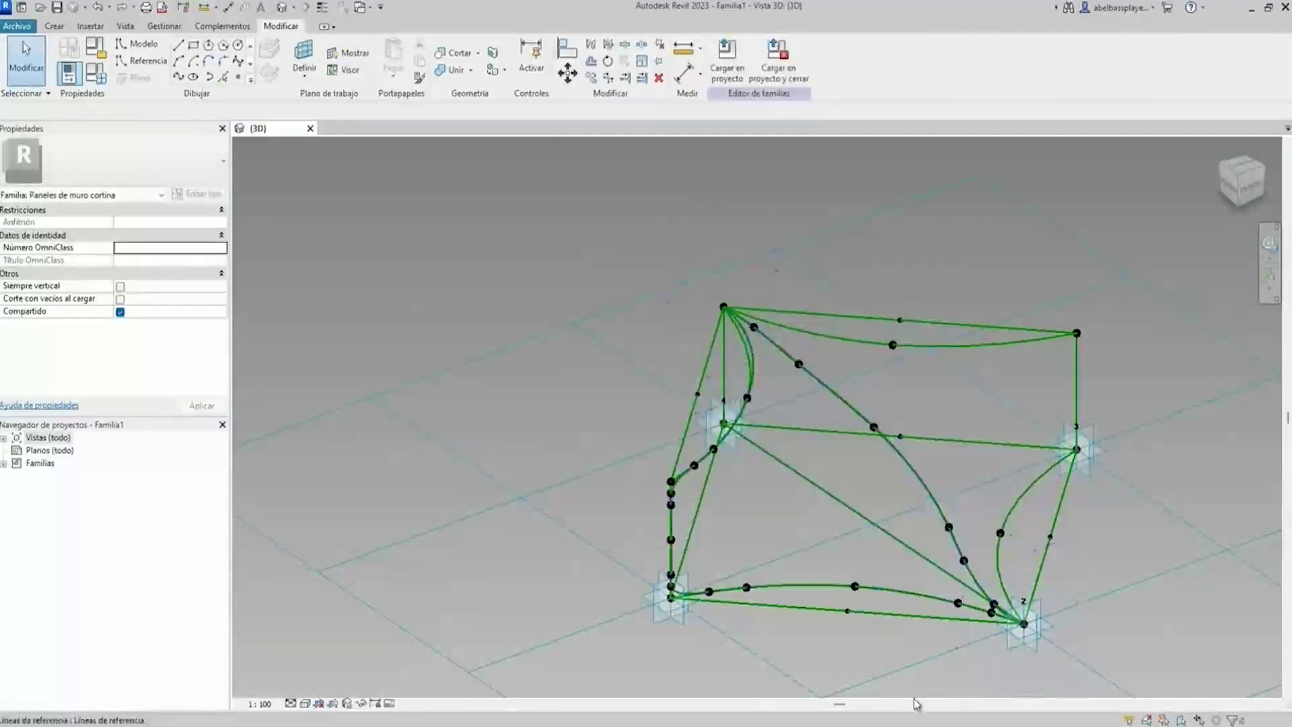
middle_click_drag(1120, 559, 870, 604, "shift")
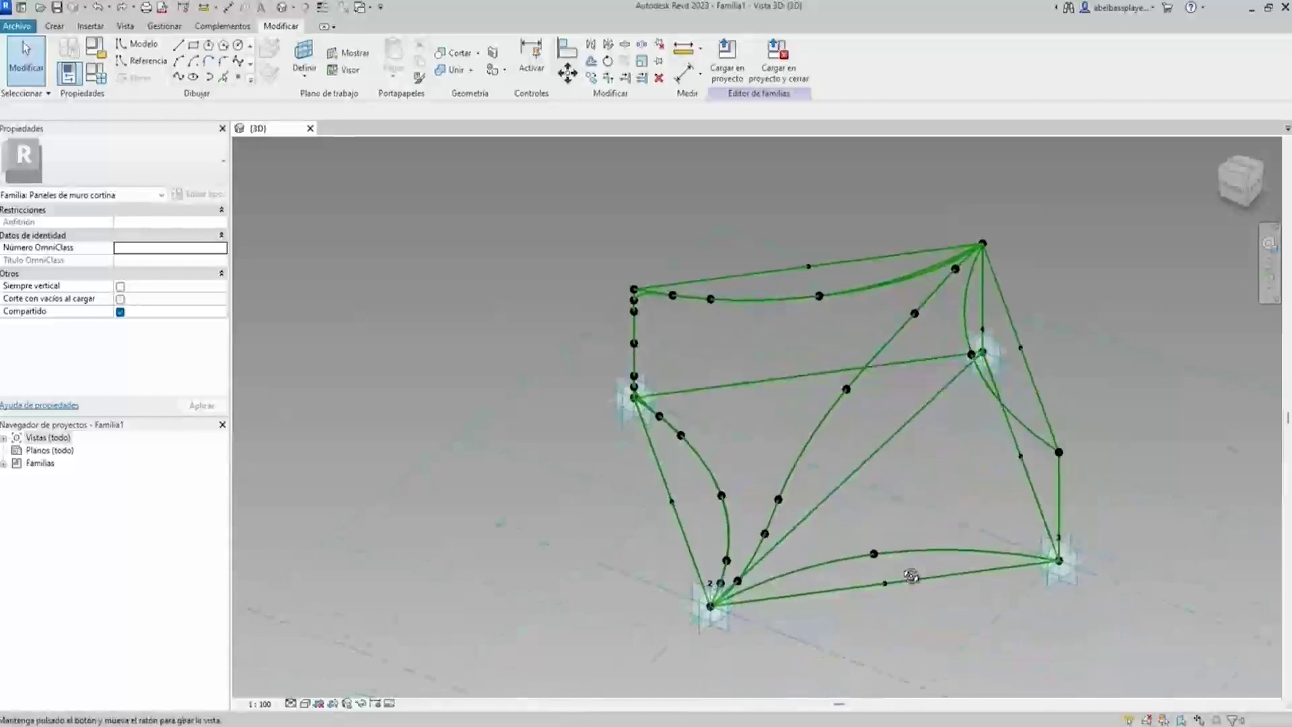
scroll(871, 604, "up", 2)
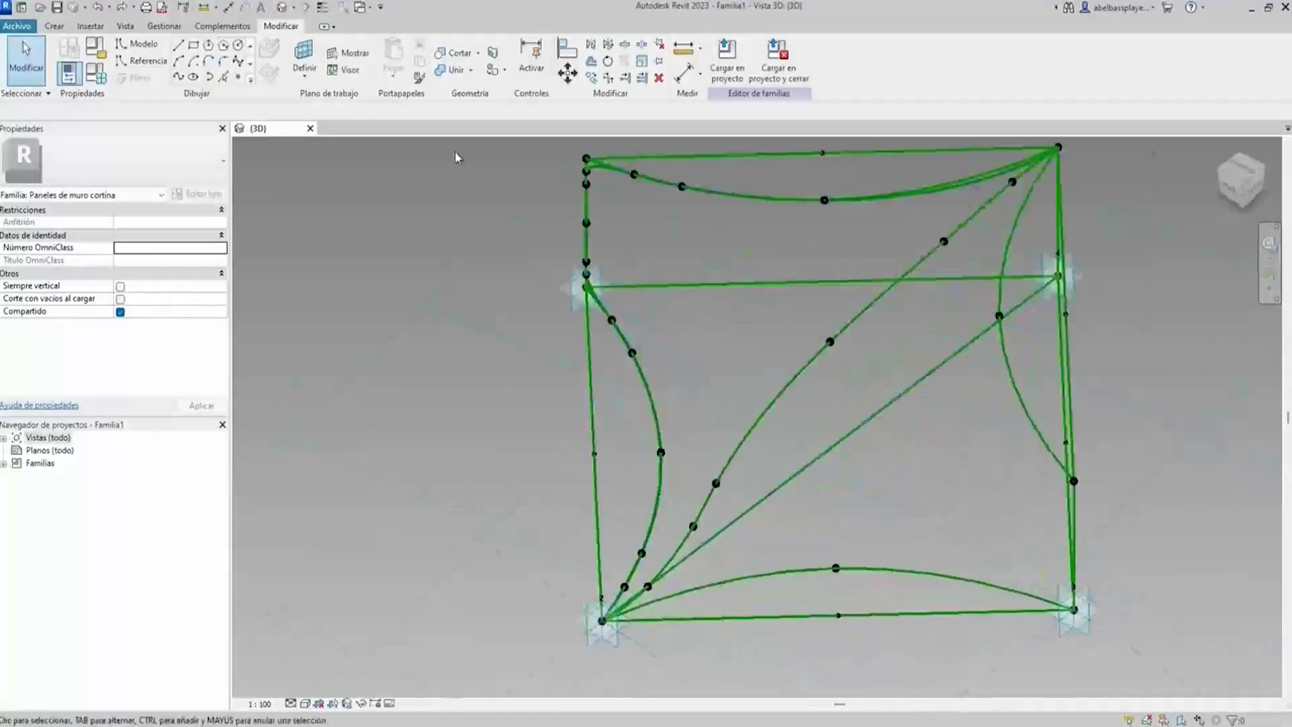
Set a curved reference line as the work plane and zoom in on the left corner.
left_click(309, 56)
middle_click_drag(1050, 336, 1004, 382, "shift")
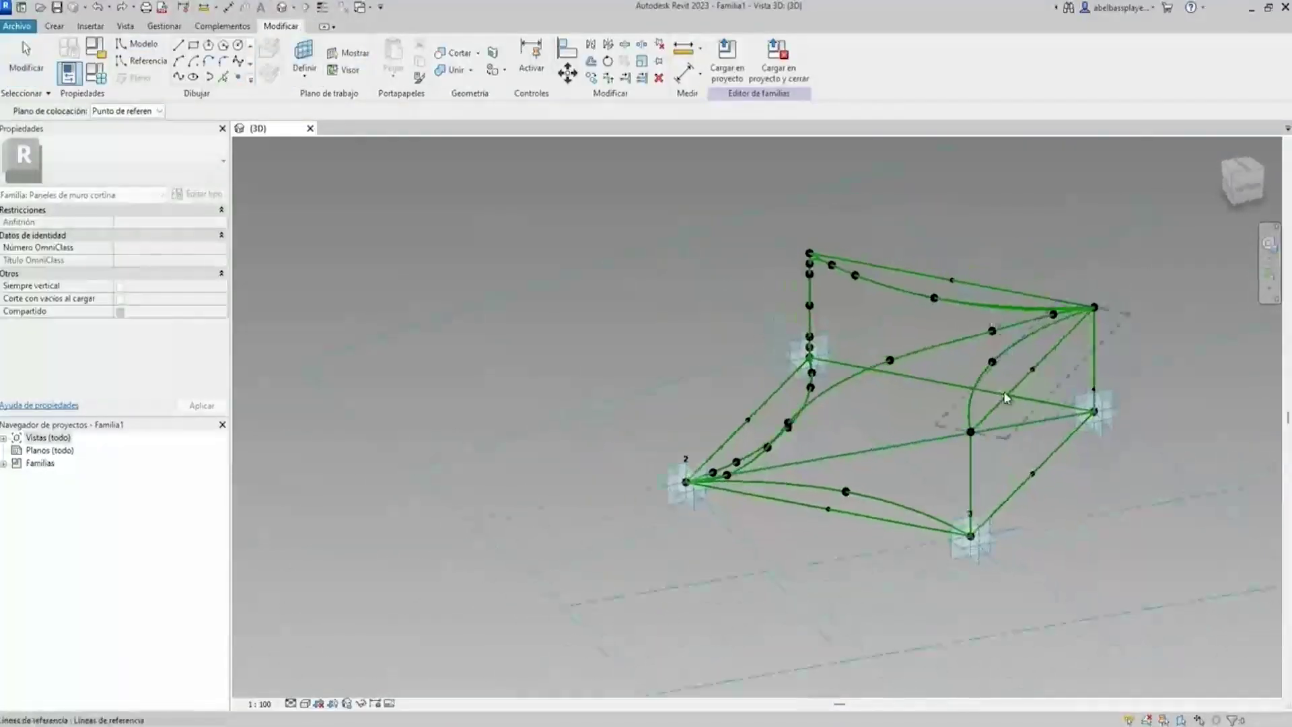
left_click(1006, 397)
middle_click_drag(1000, 420, 971, 467, "shift")
scroll(977, 473, "up", 2)
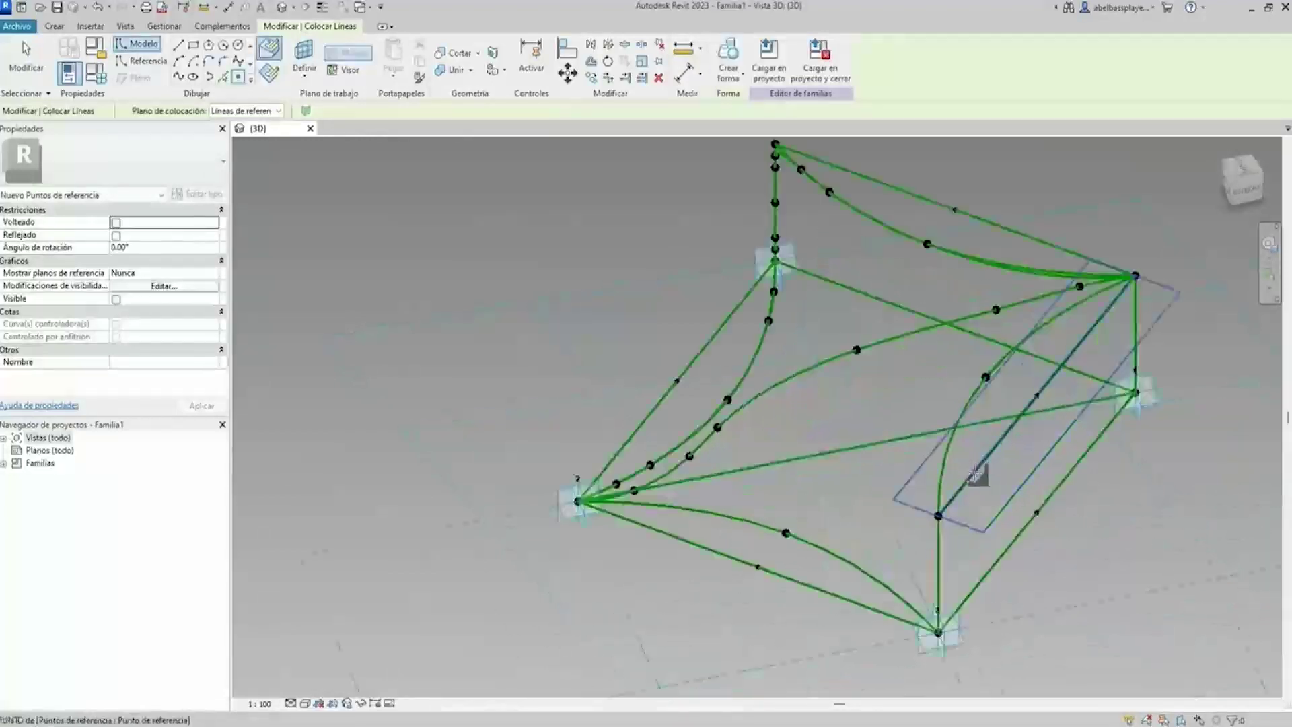
scroll(956, 531, "up", 1)
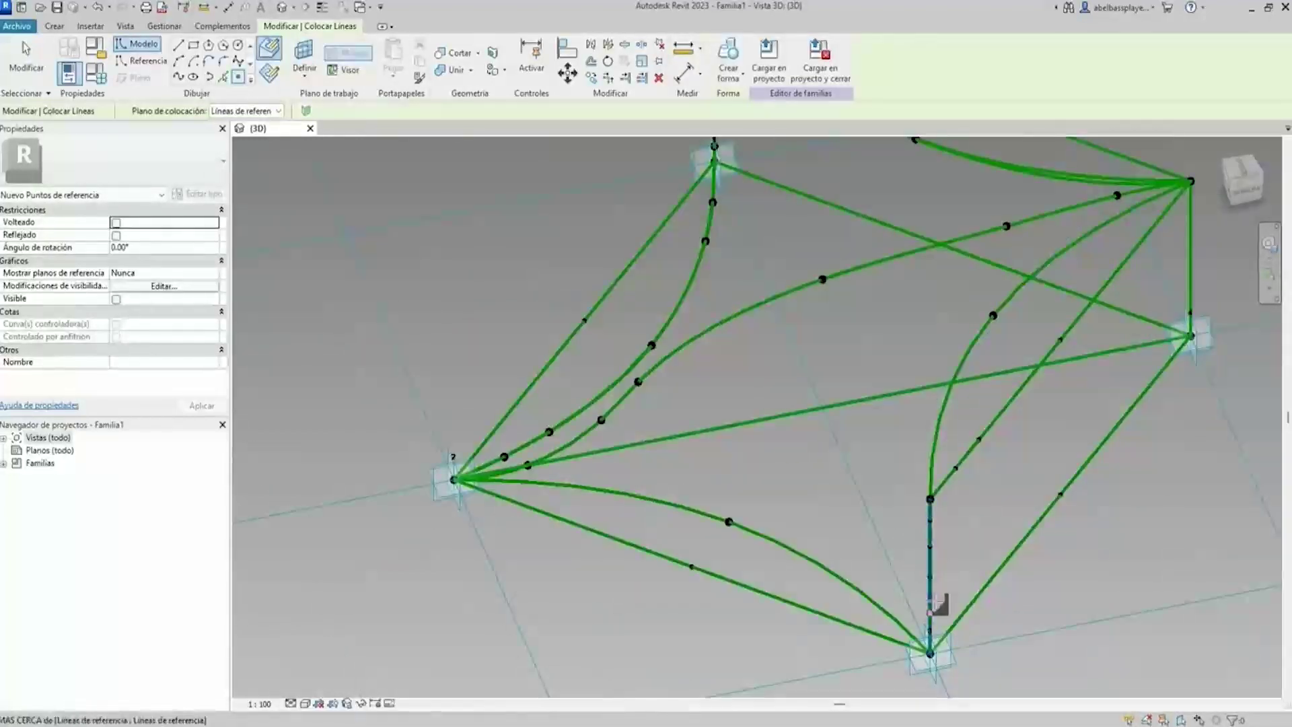
scroll(932, 605, "up", 2)
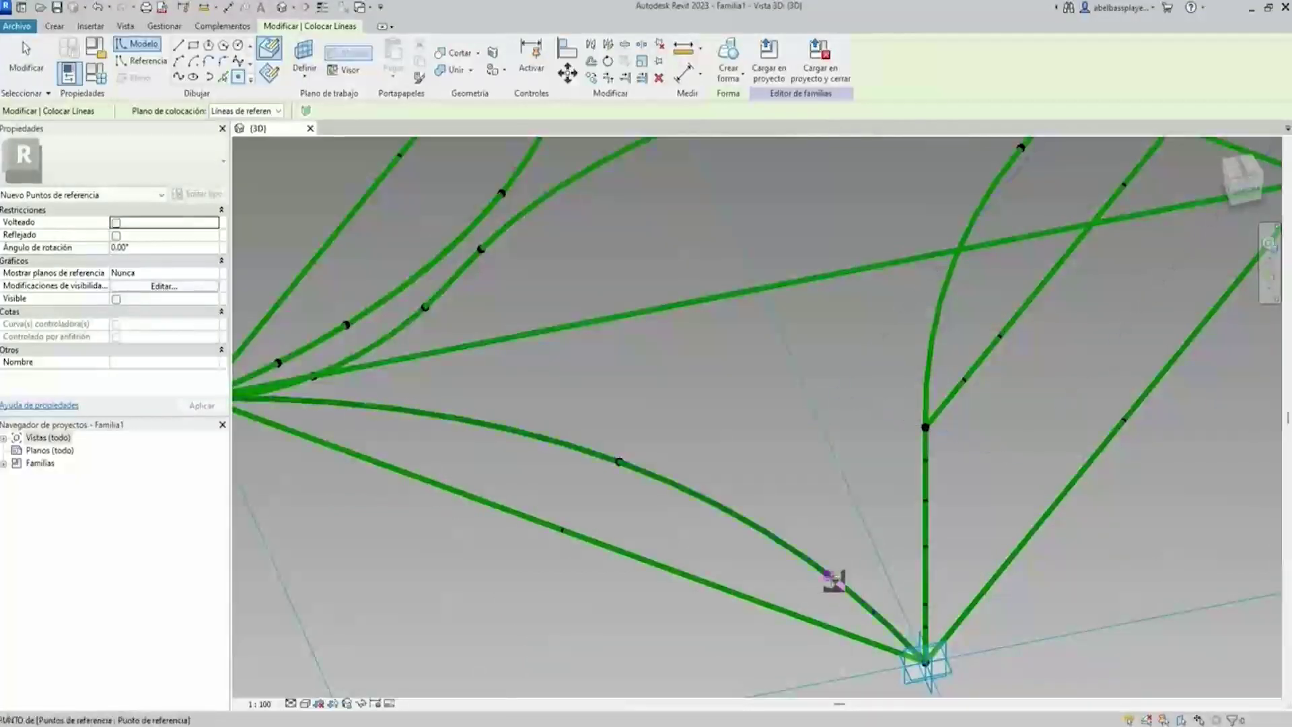
scroll(834, 582, "down", 2)
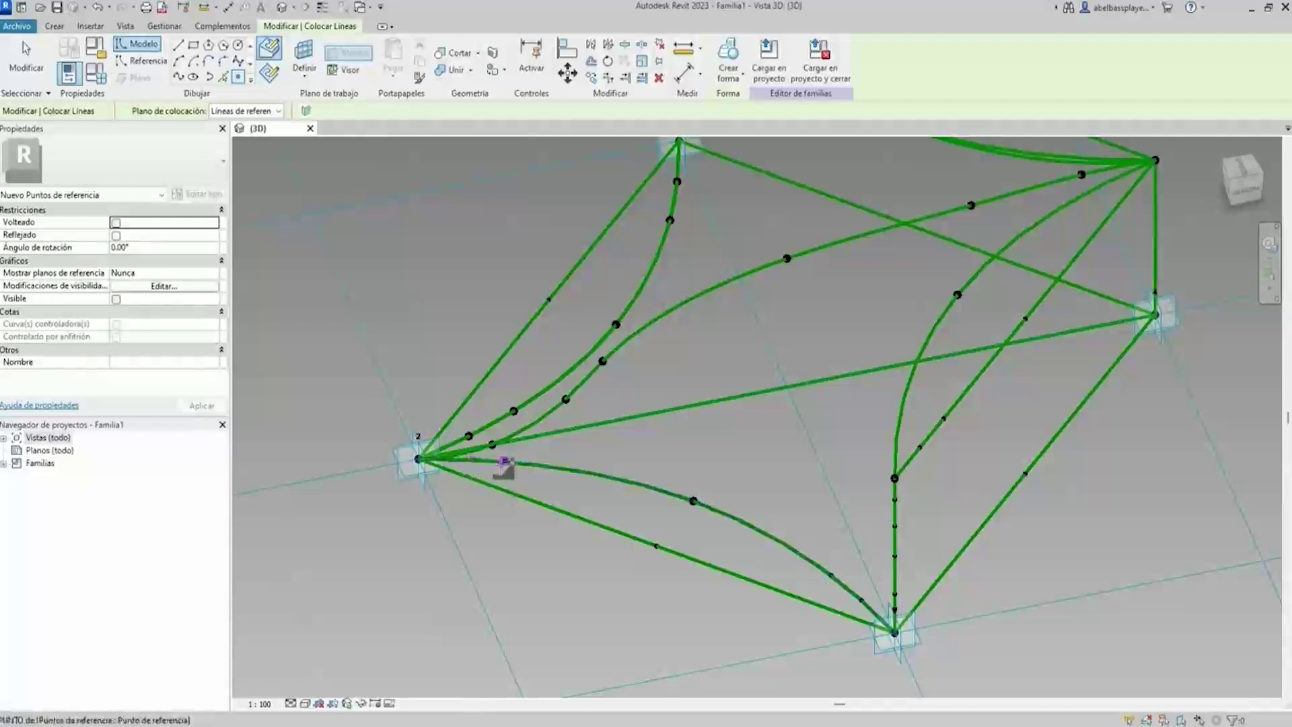
scroll(503, 464, "up", 1)
Place a reference point on the curve near the left corner, measured from the curve start.
left_click(466, 457)
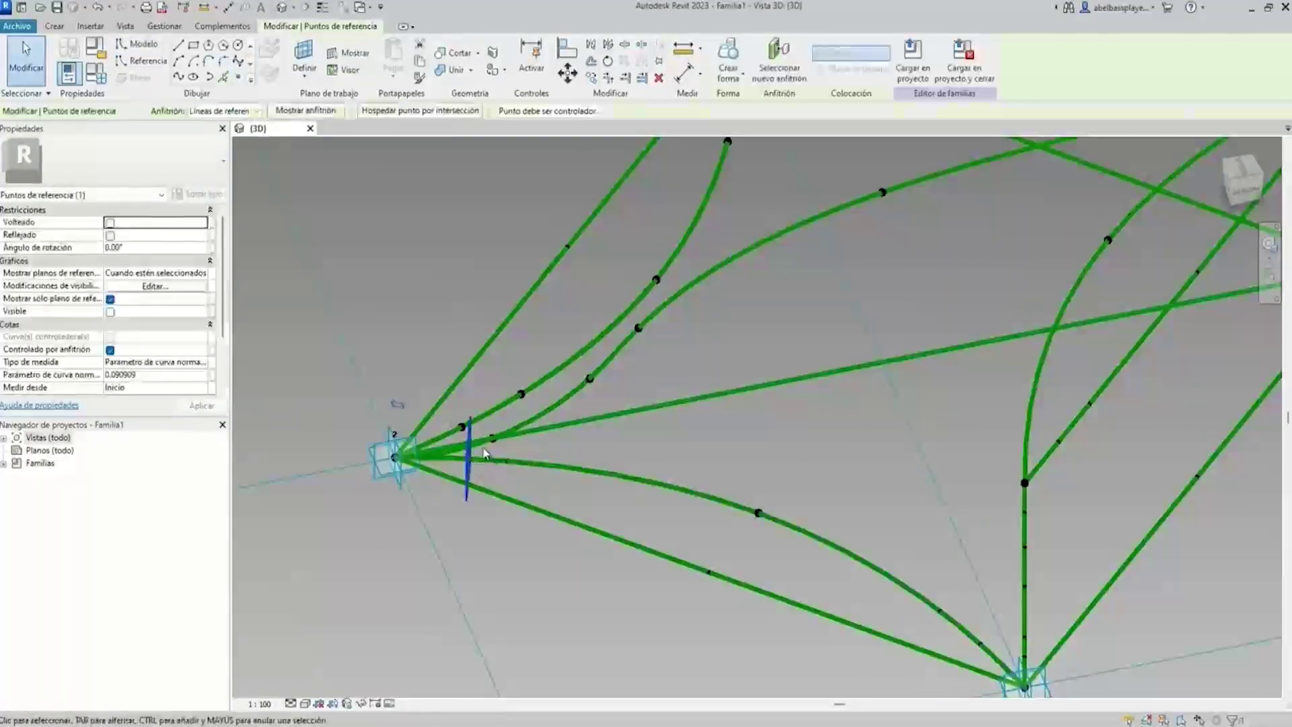
left_click(172, 388)
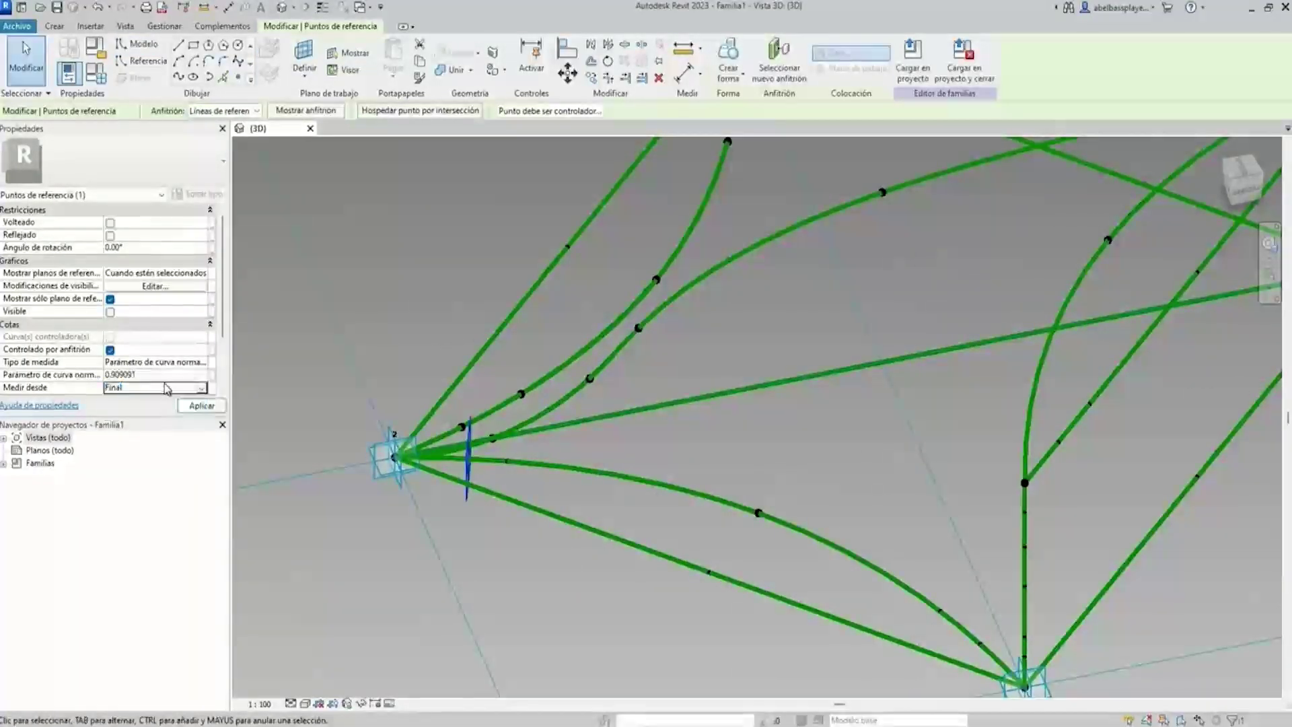
left_click(200, 389)
left_click(183, 375)
type("4")
key("Return")
key("BackSpace")
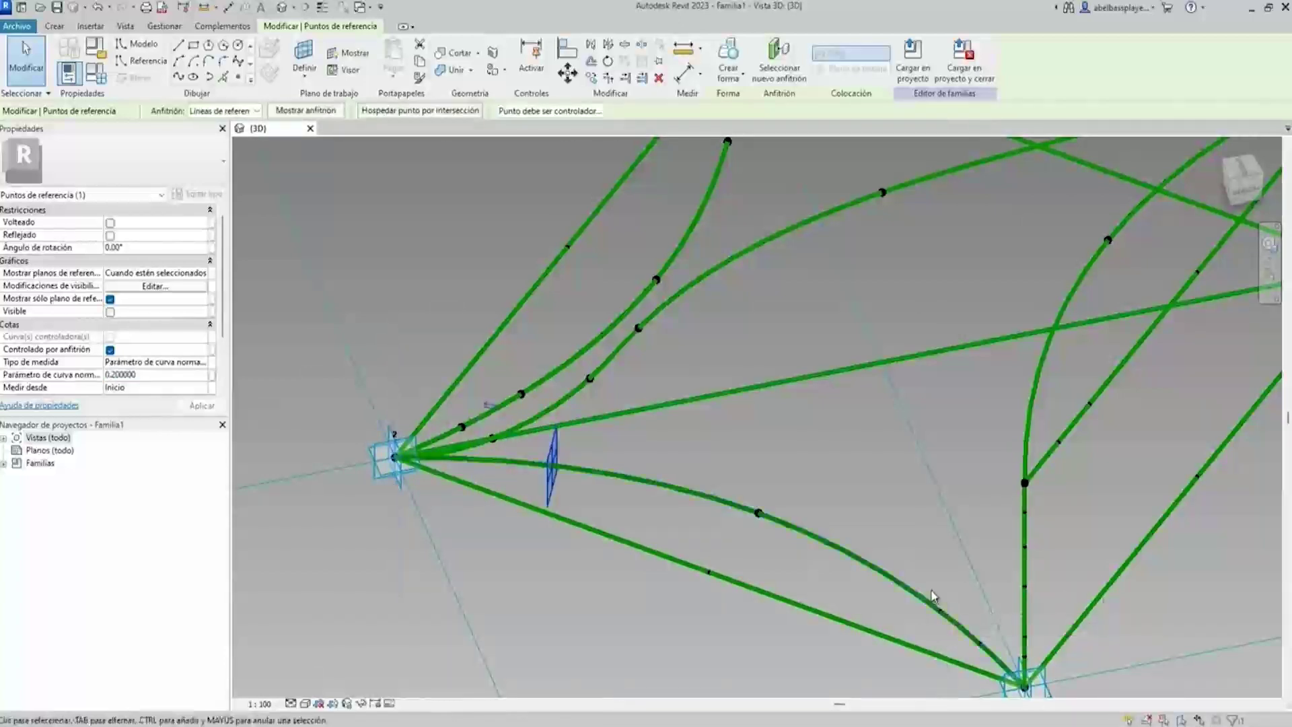
Slide the reference point along its curve and measure its parameter from the curve end.
scroll(933, 595, "down", 3)
left_click_drag(646, 496, 942, 609)
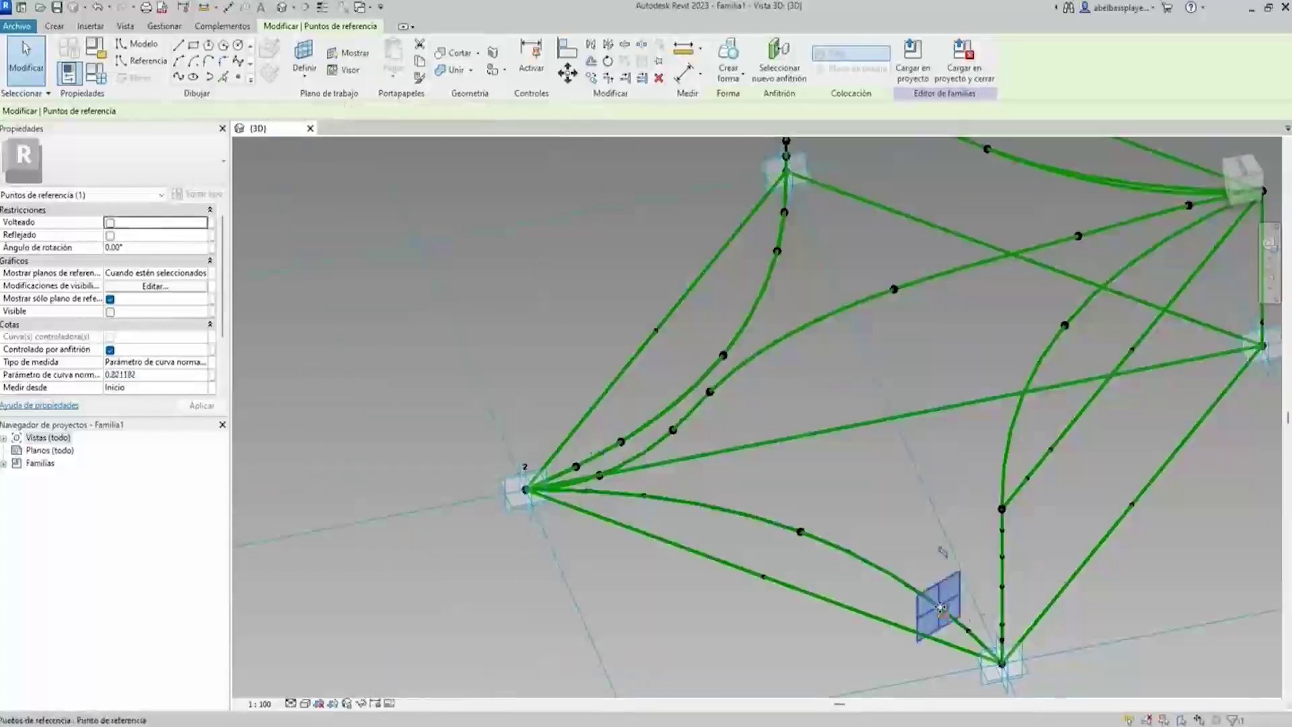
left_click(202, 392)
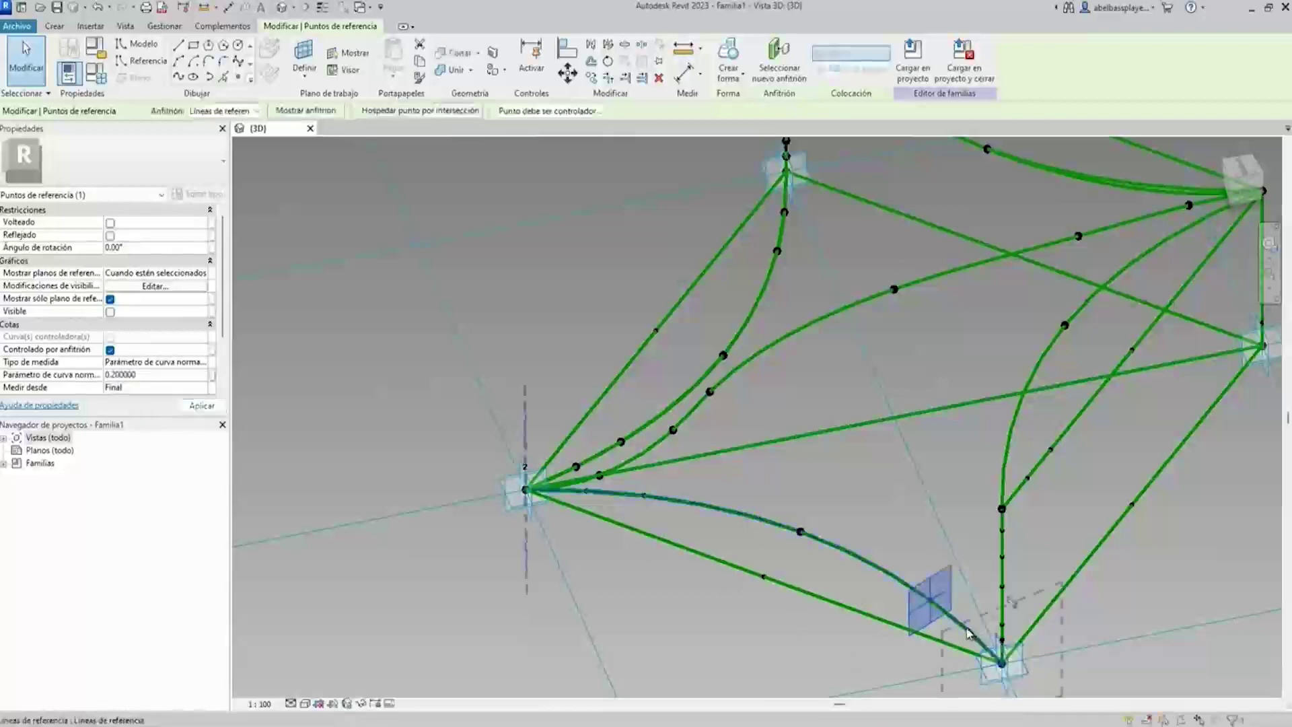
scroll(969, 633, "up", 1)
left_click_drag(916, 590, 969, 632)
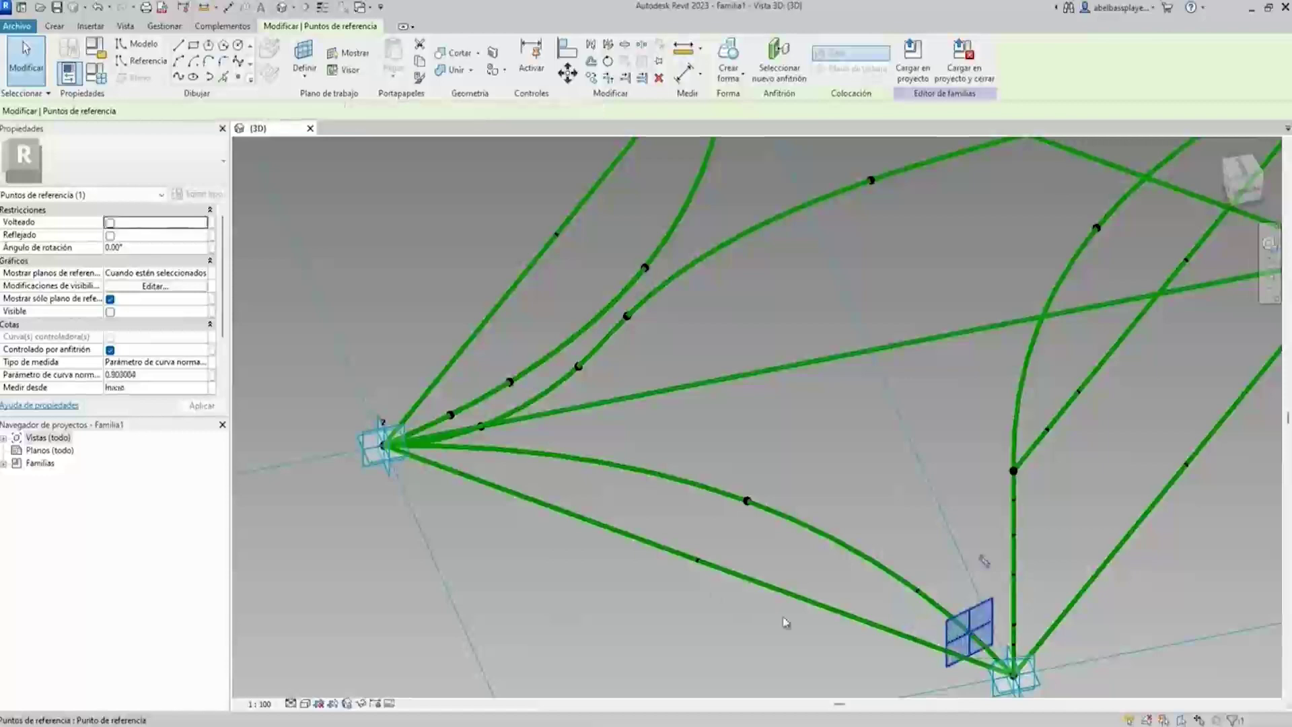
left_click(201, 391)
left_click(174, 411)
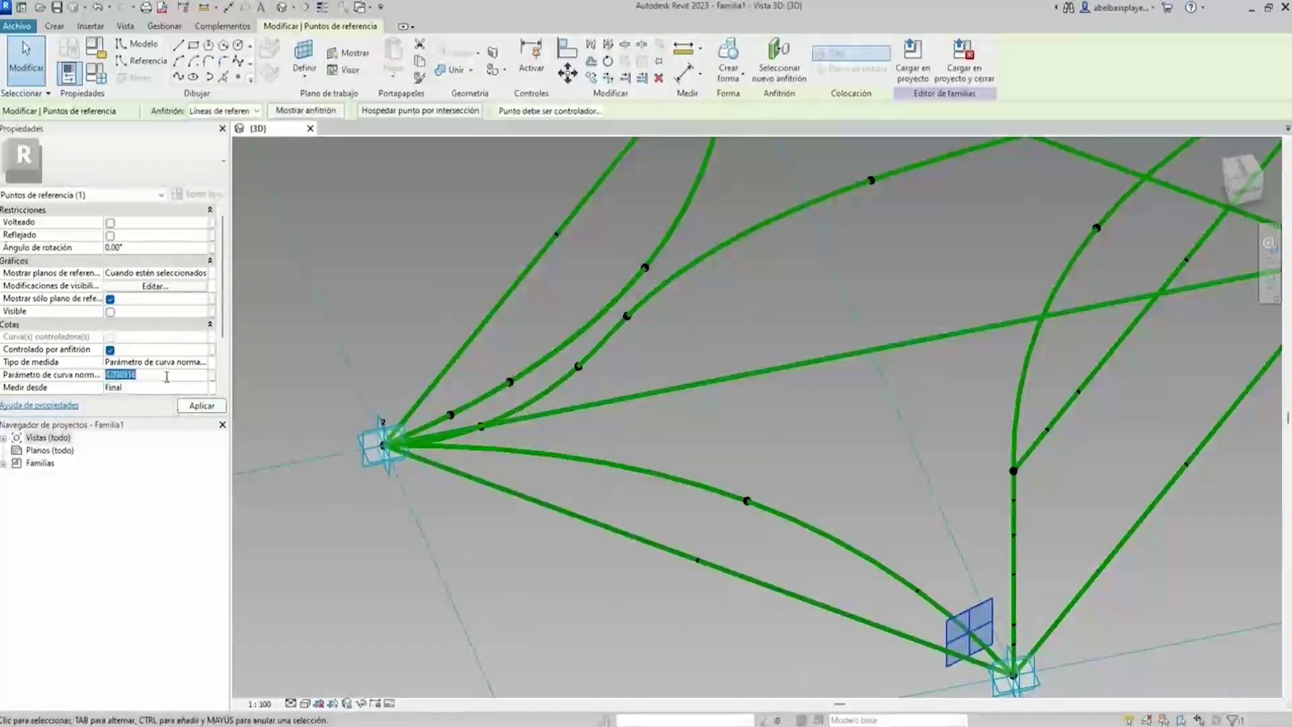
Set the point at the vertical curve's base to parameter 0.252742, measured from the curve end.
middle_click_drag(871, 598, 777, 538)
scroll(777, 539, "up", 2)
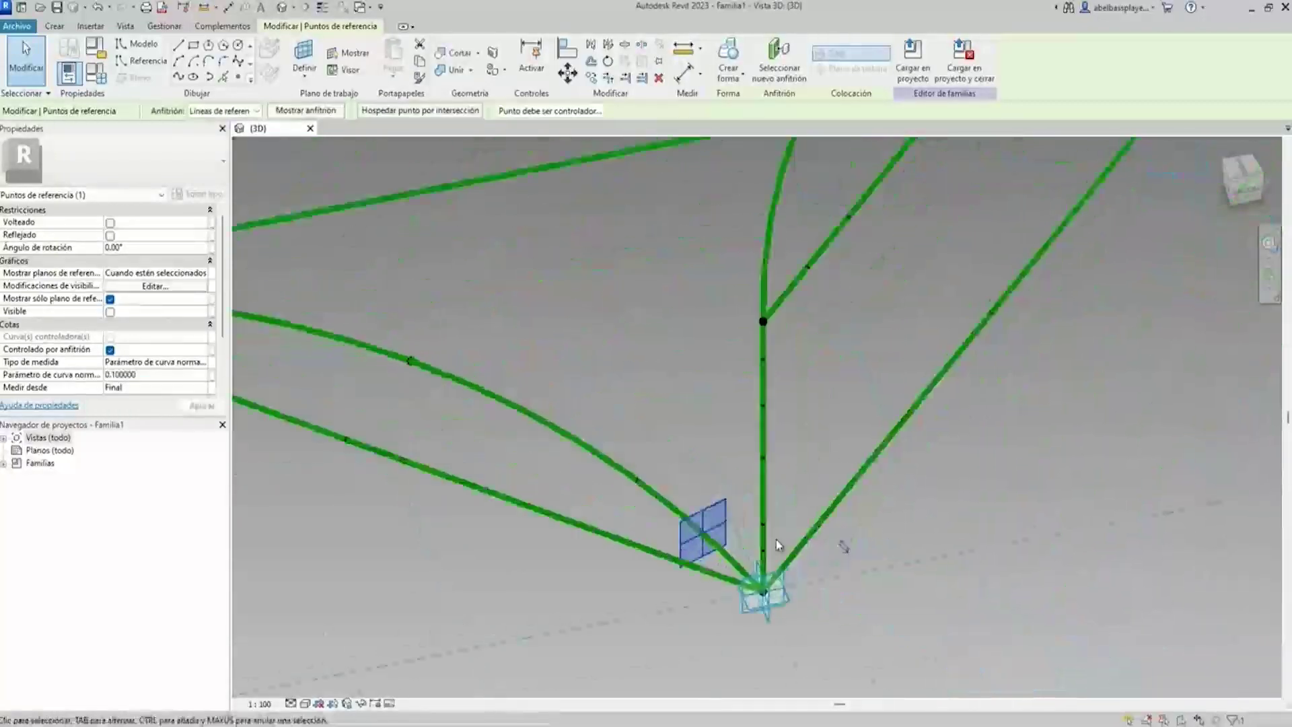
left_click(767, 555)
left_click(164, 374)
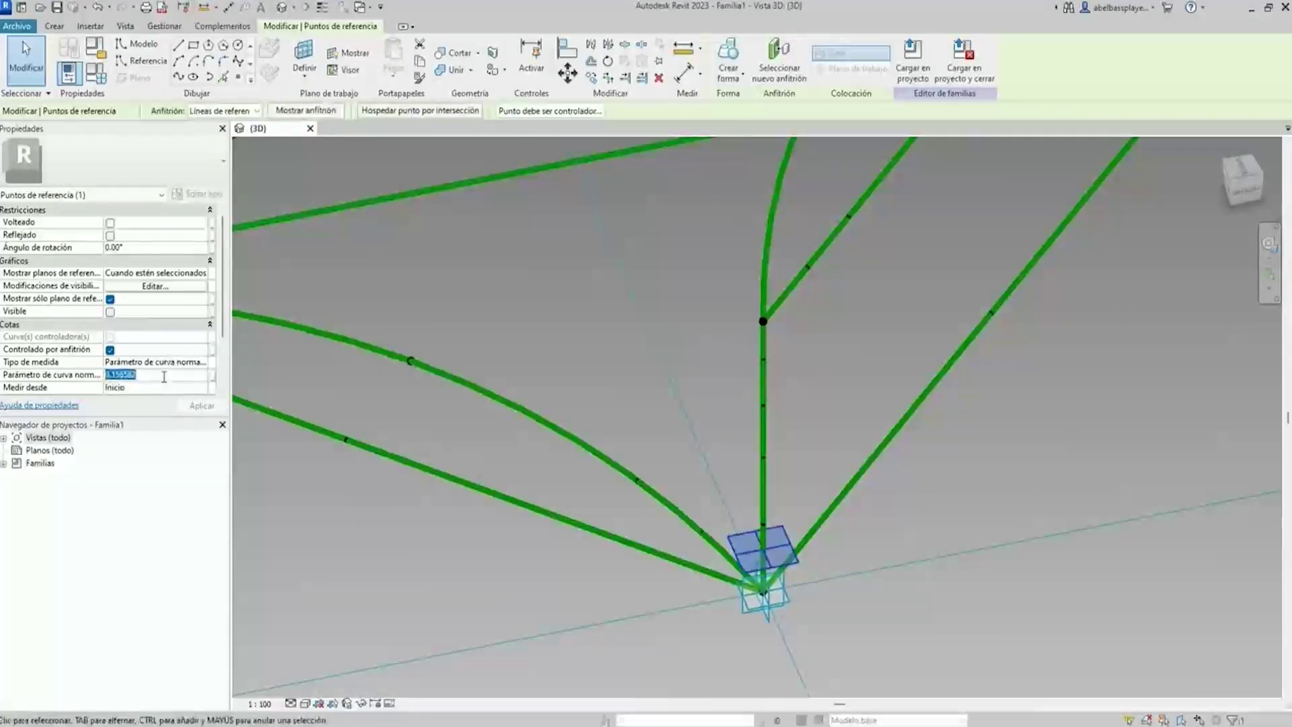
type("0.252742")
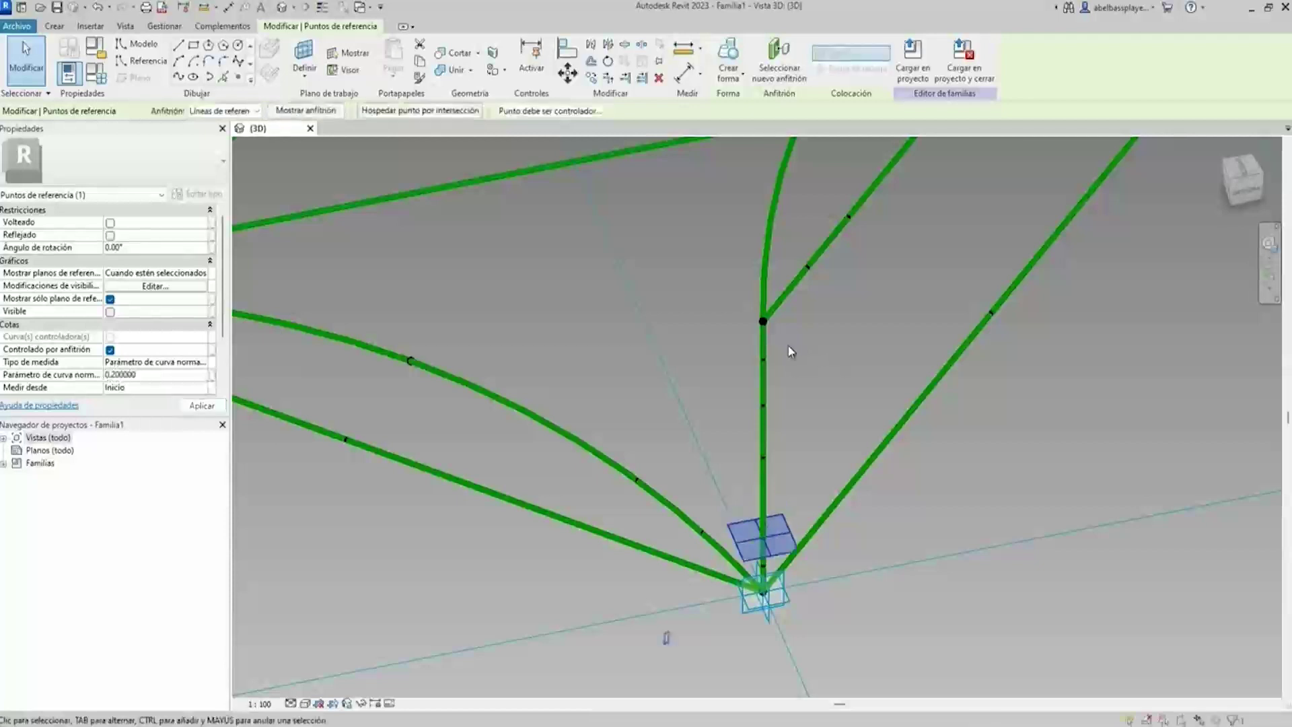
left_click_drag(762, 523, 765, 402)
left_click(169, 374)
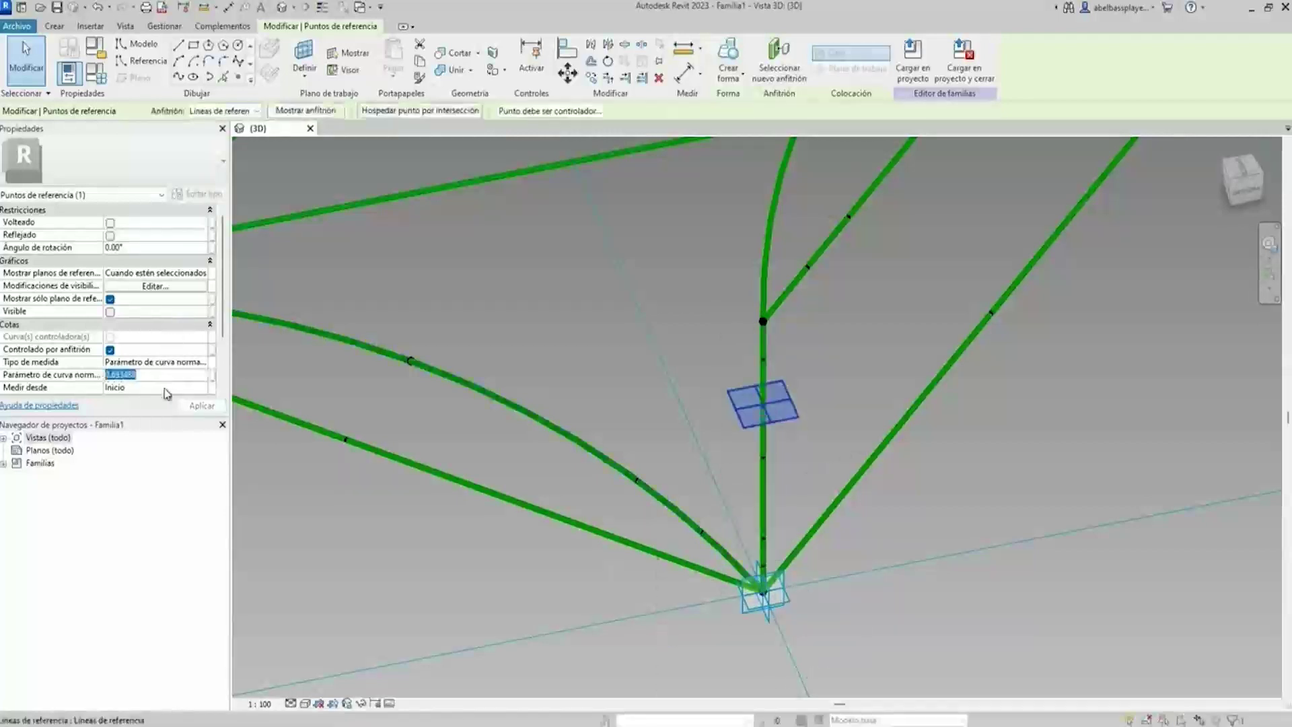
left_click(202, 389)
left_click(155, 412)
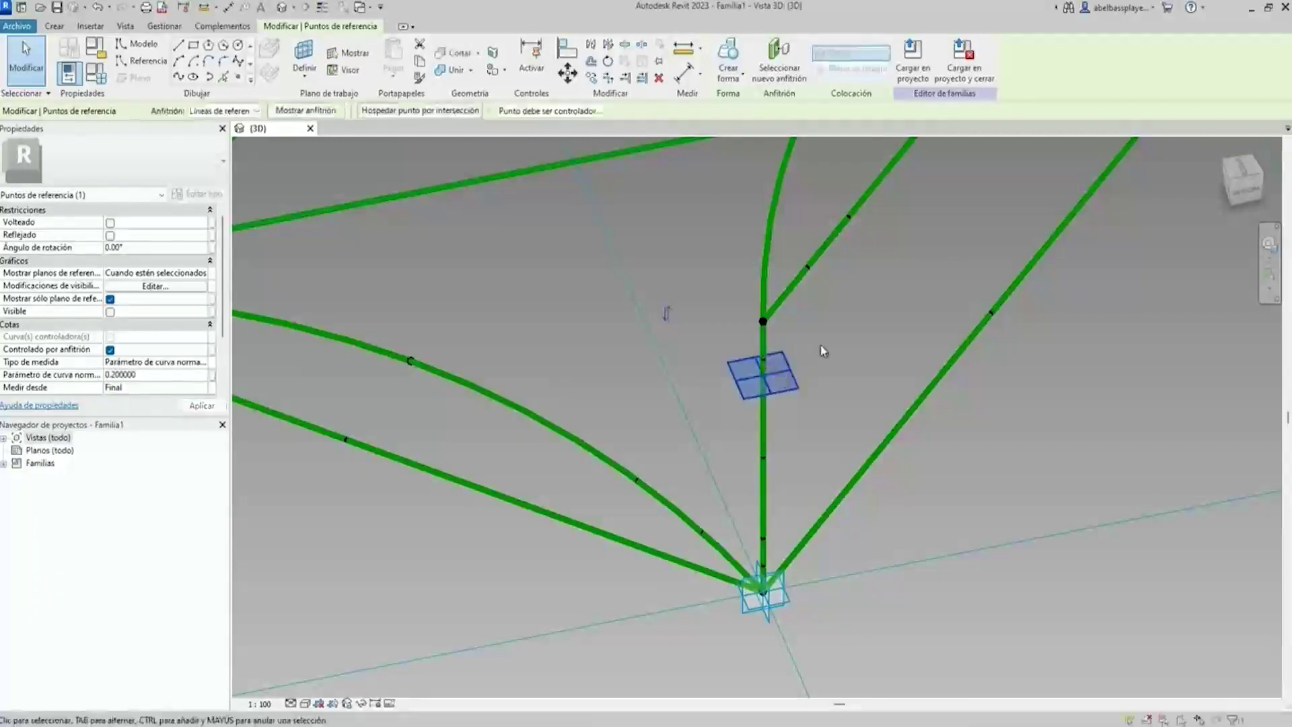
Undo the measure change and slide the diagonal point up its line.
key("ctrl+z")
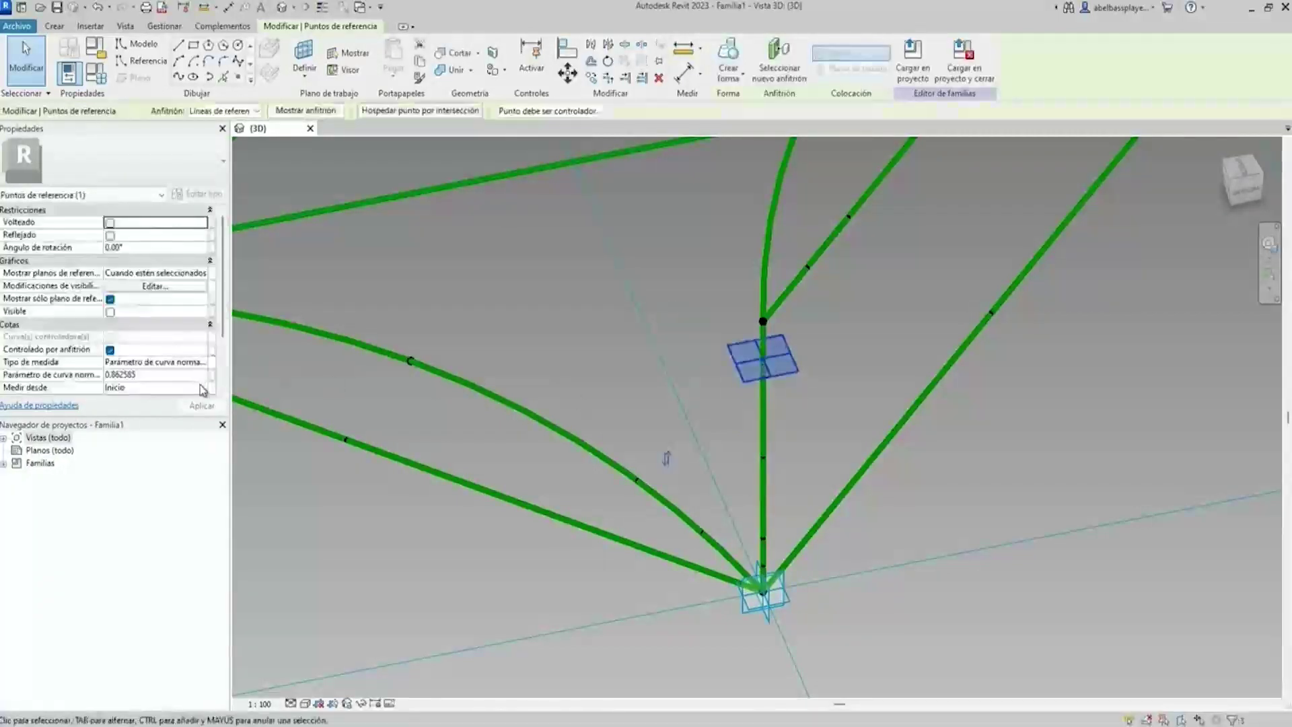
left_click(202, 388)
left_click(156, 413)
middle_click_drag(868, 304, 789, 380)
key("ctrl+z")
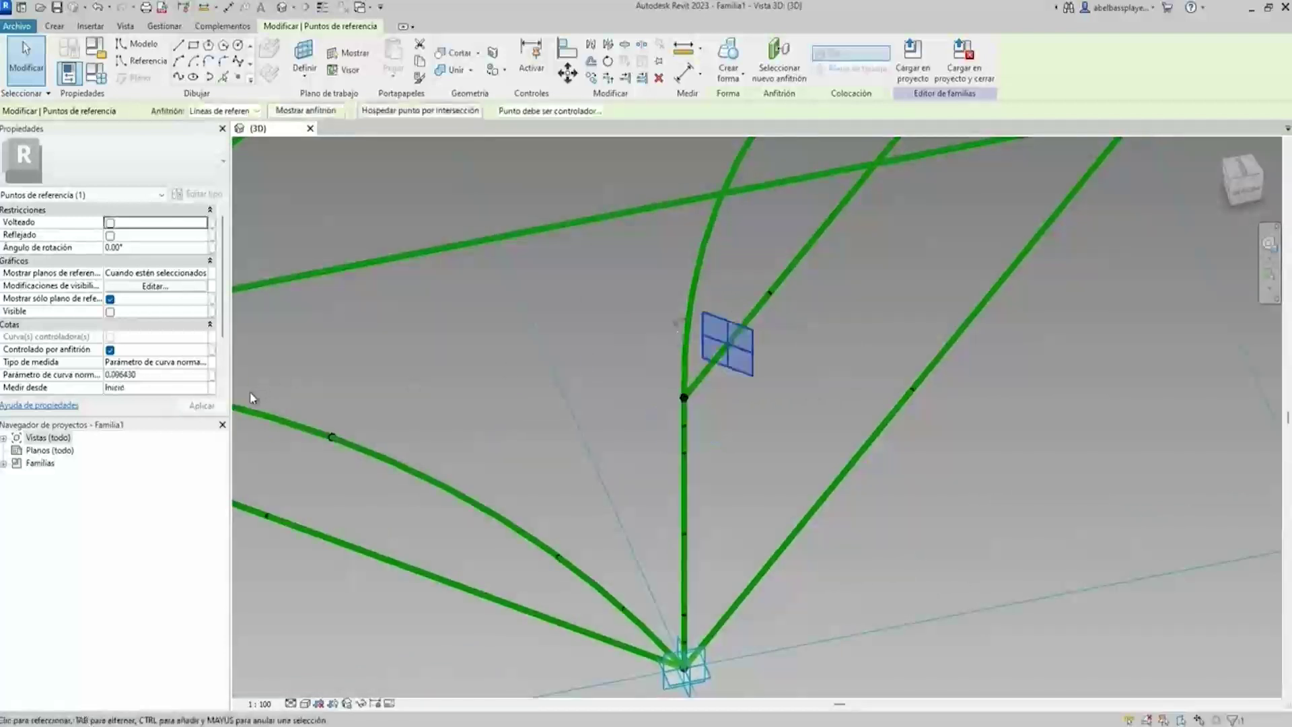
left_click(172, 375)
type("0.100000")
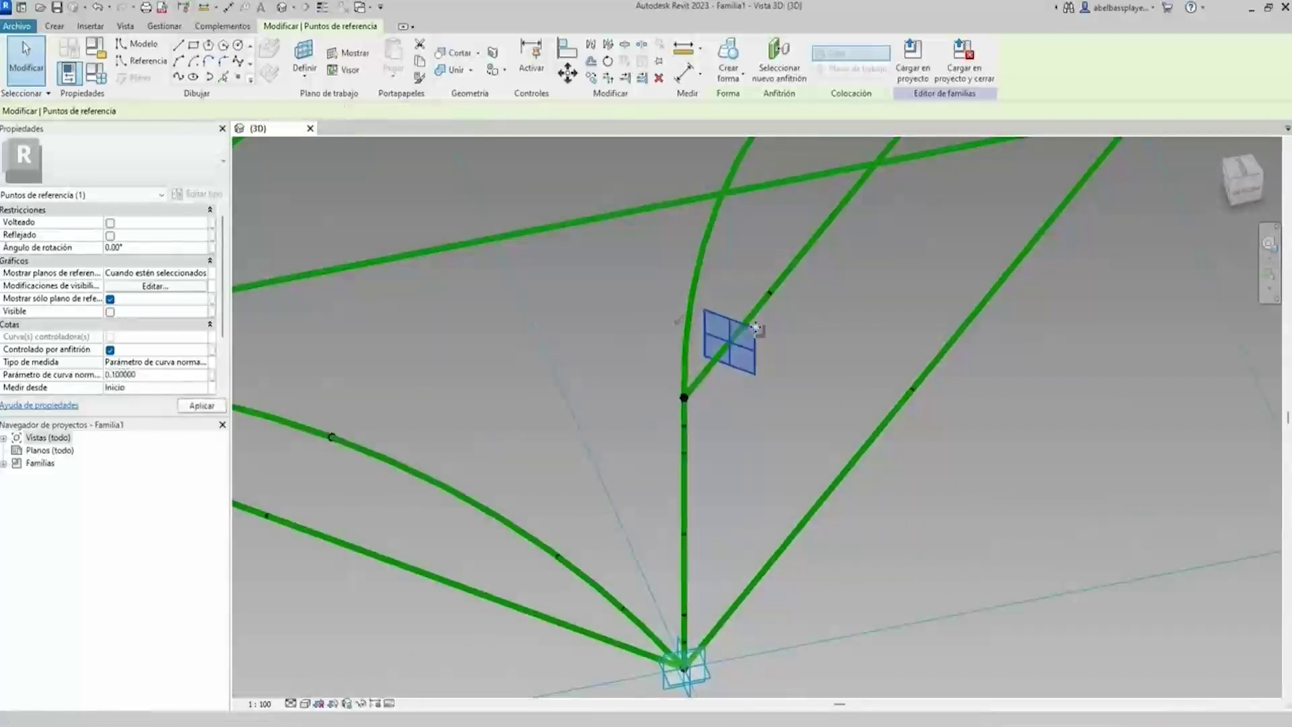
left_click_drag(773, 293, 770, 291)
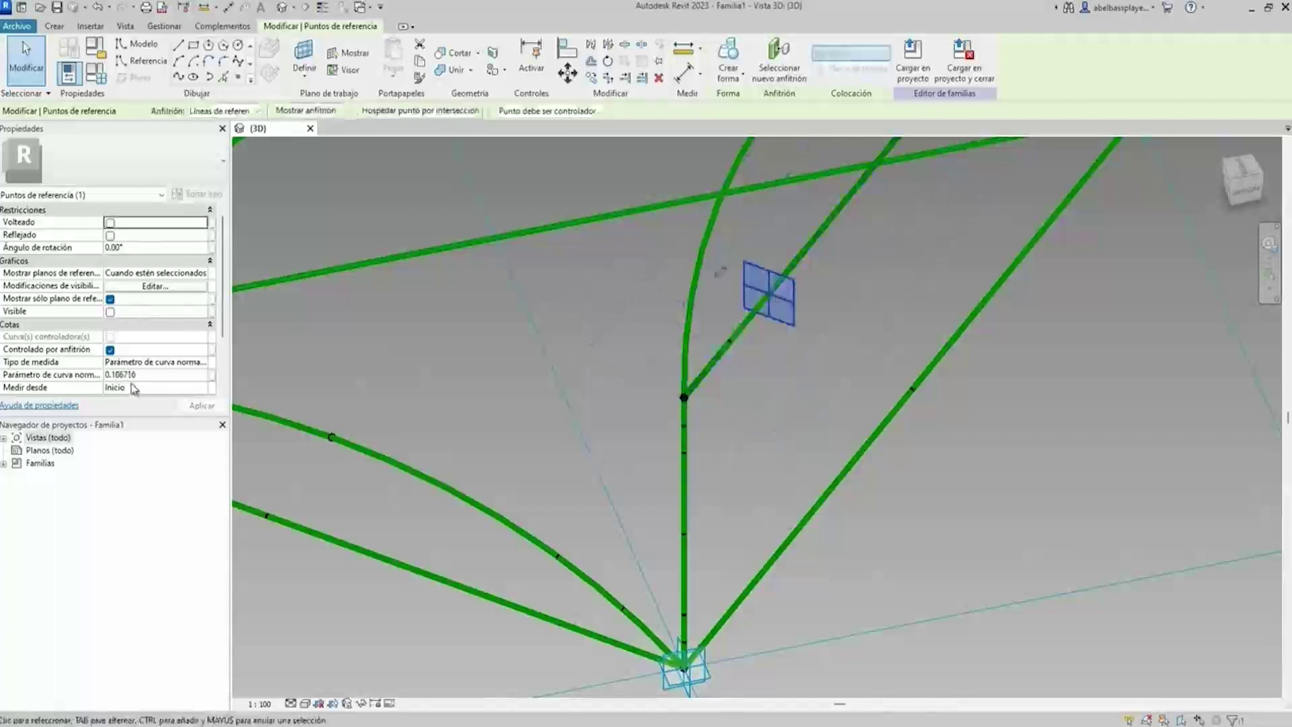
Orbit out to view the whole frame and check the right-edge reference point.
left_click(749, 405)
mouse_move(750, 405)
middle_mouse_down("shift")
mouse_move(801, 316)
mouse_move(755, 413)
mouse_move(845, 354)
mouse_move(855, 308)
middle_mouse_up("shift")
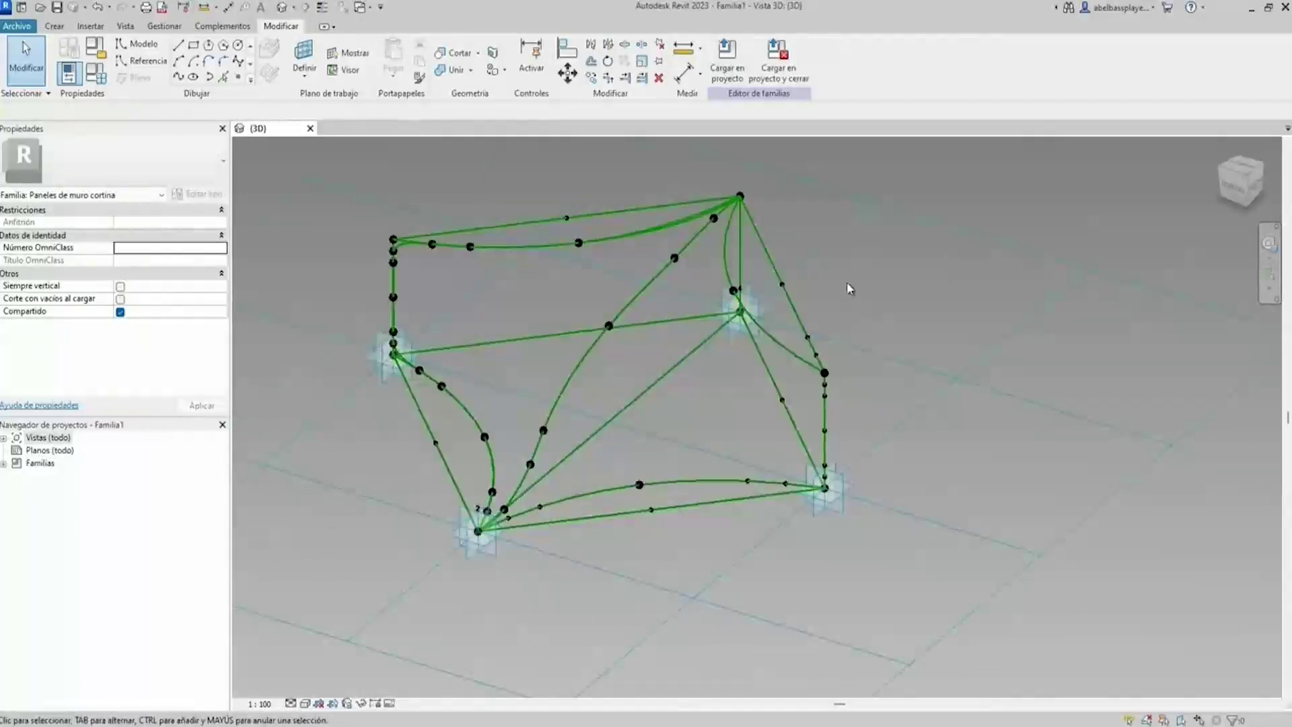
scroll(820, 335, "up", 2)
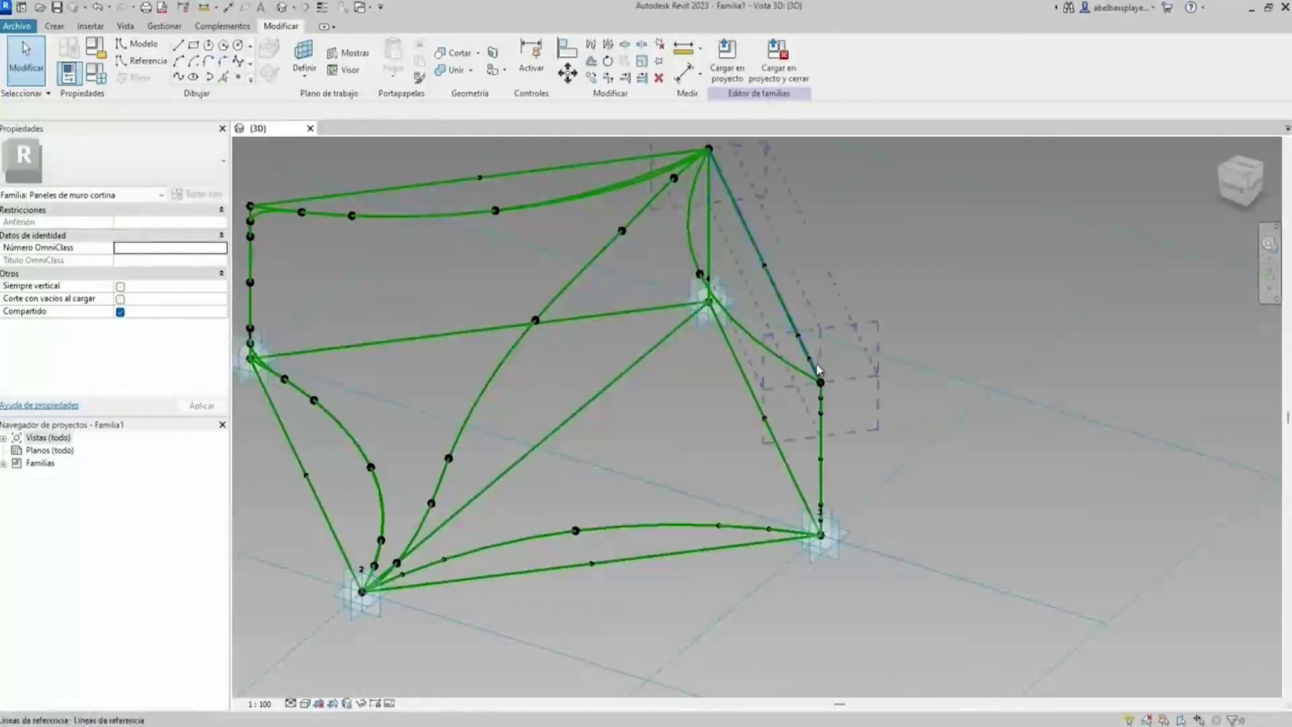
scroll(815, 366, "up", 2)
left_click(788, 327)
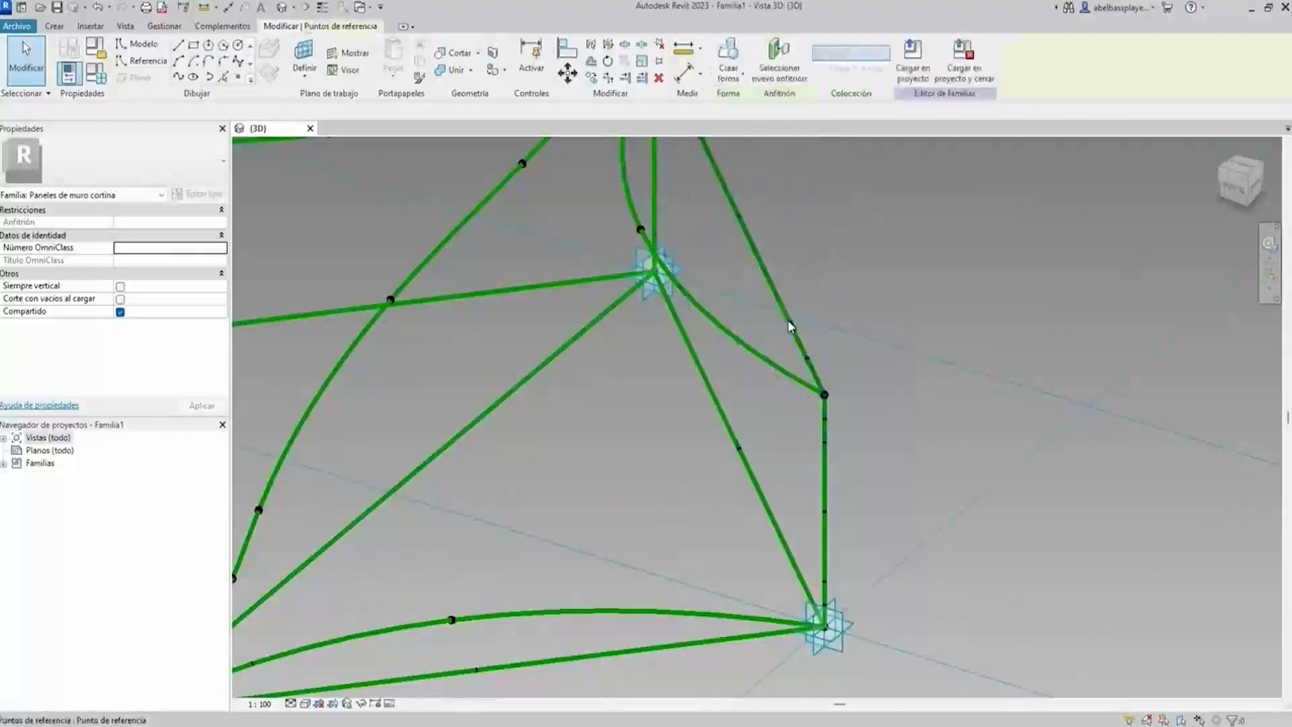
left_click(826, 361)
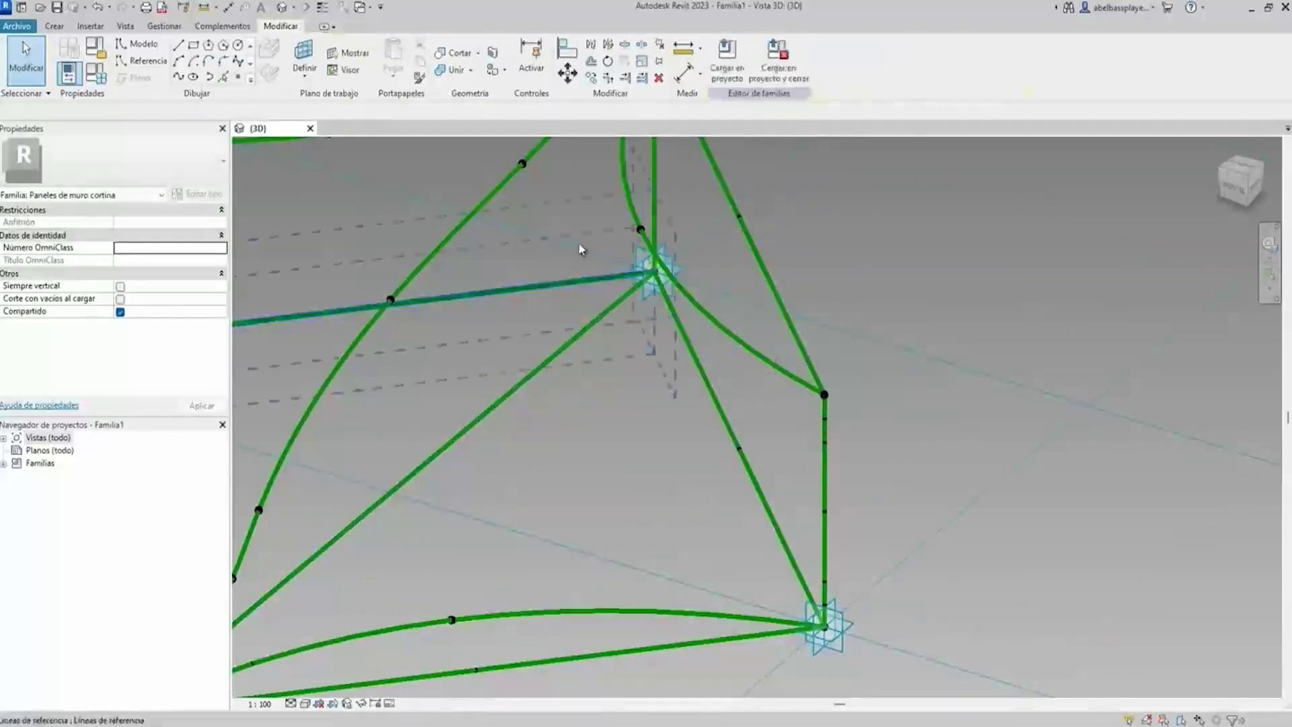
Add a new reference point on the right curved edge at normalized parameter 0.2.
left_click(238, 76)
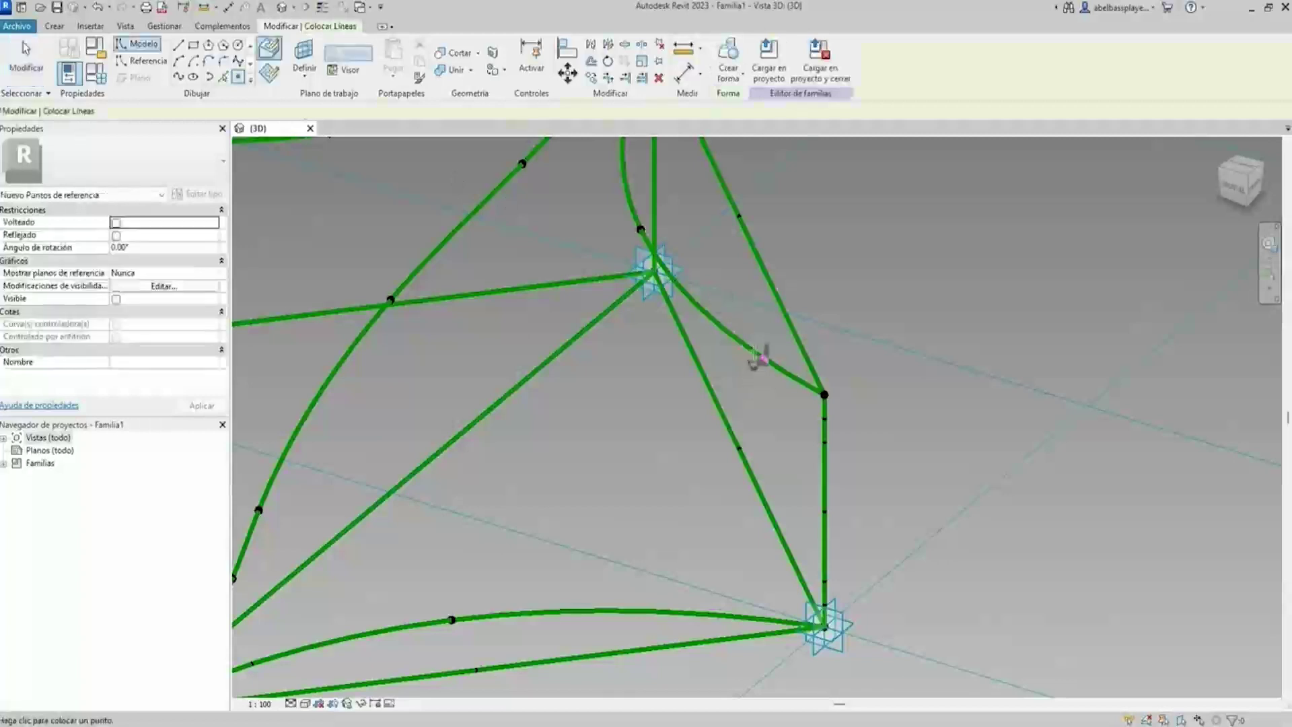
left_click(793, 377)
key("Escape")
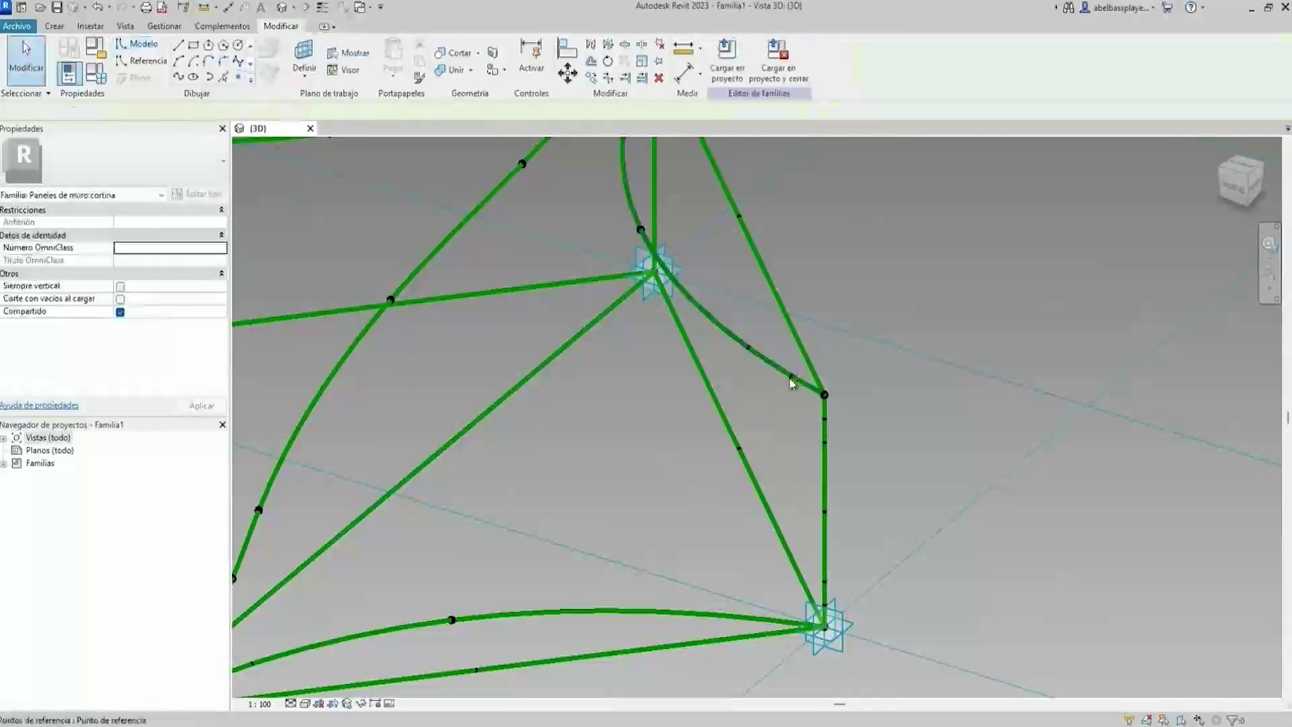
left_click(155, 375)
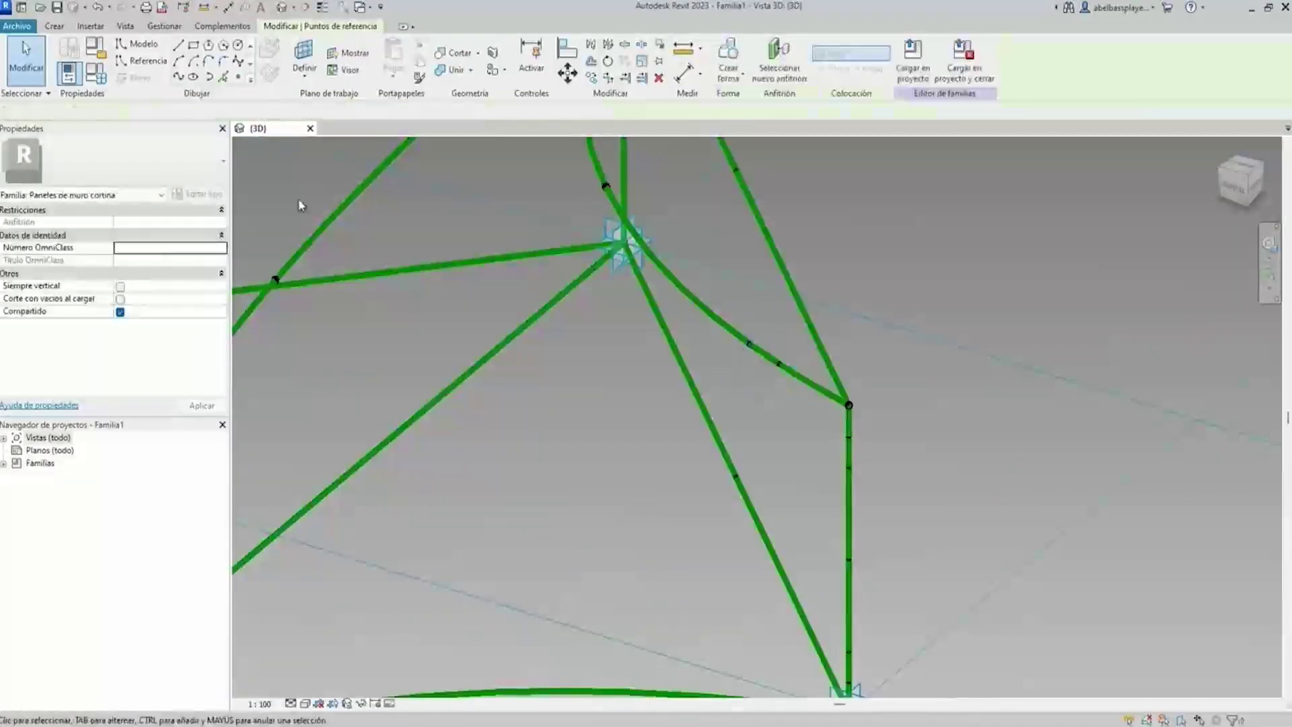
left_click(160, 375)
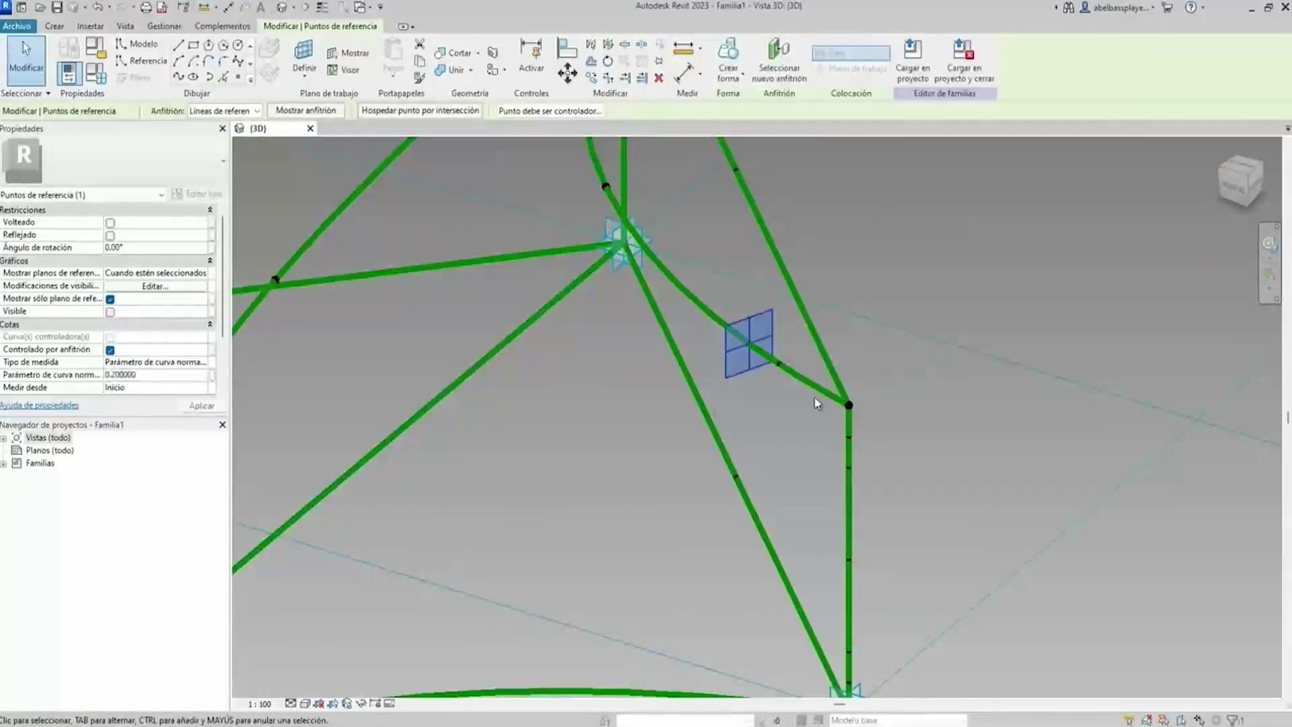
scroll(814, 403, "down", 3)
scroll(828, 403, "down", 2)
left_click(846, 410)
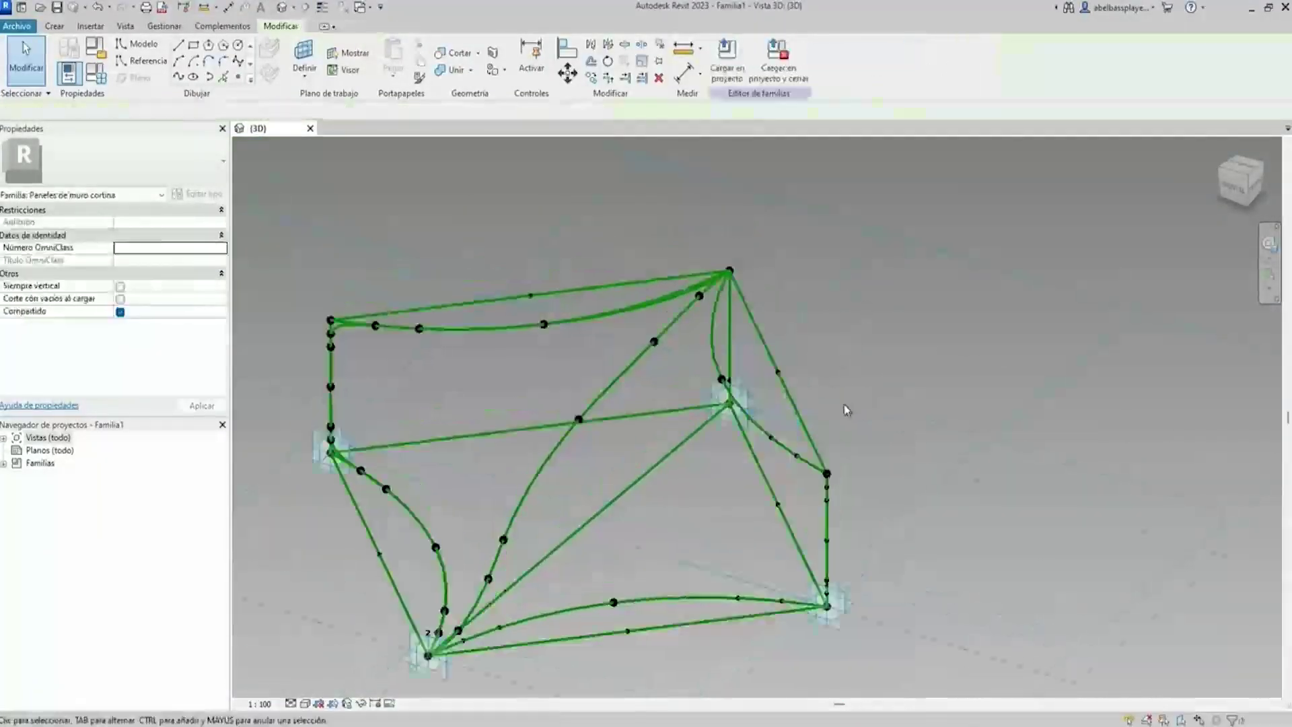
middle_click_drag(846, 409, 490, 280, "shift")
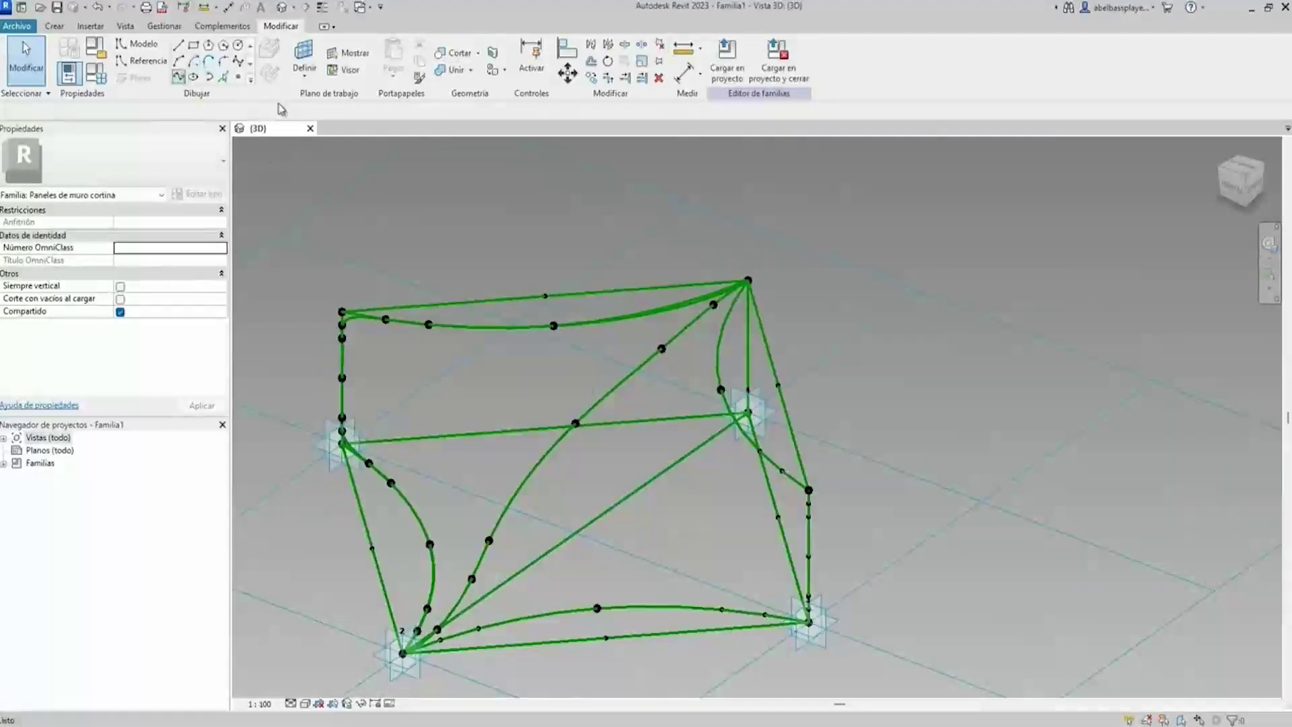
left_click(178, 77)
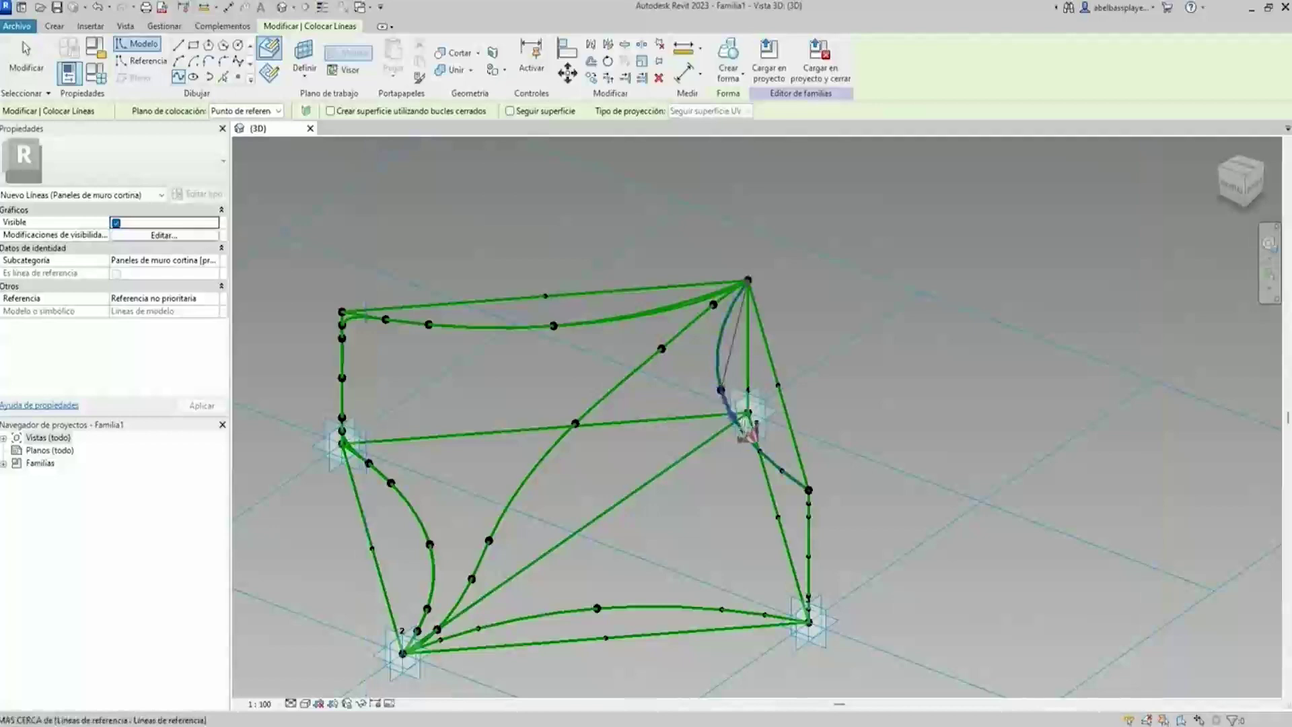
Finish a spline that ends at the new right-edge reference point.
scroll(749, 431, "up", 1)
scroll(757, 444, "up", 2)
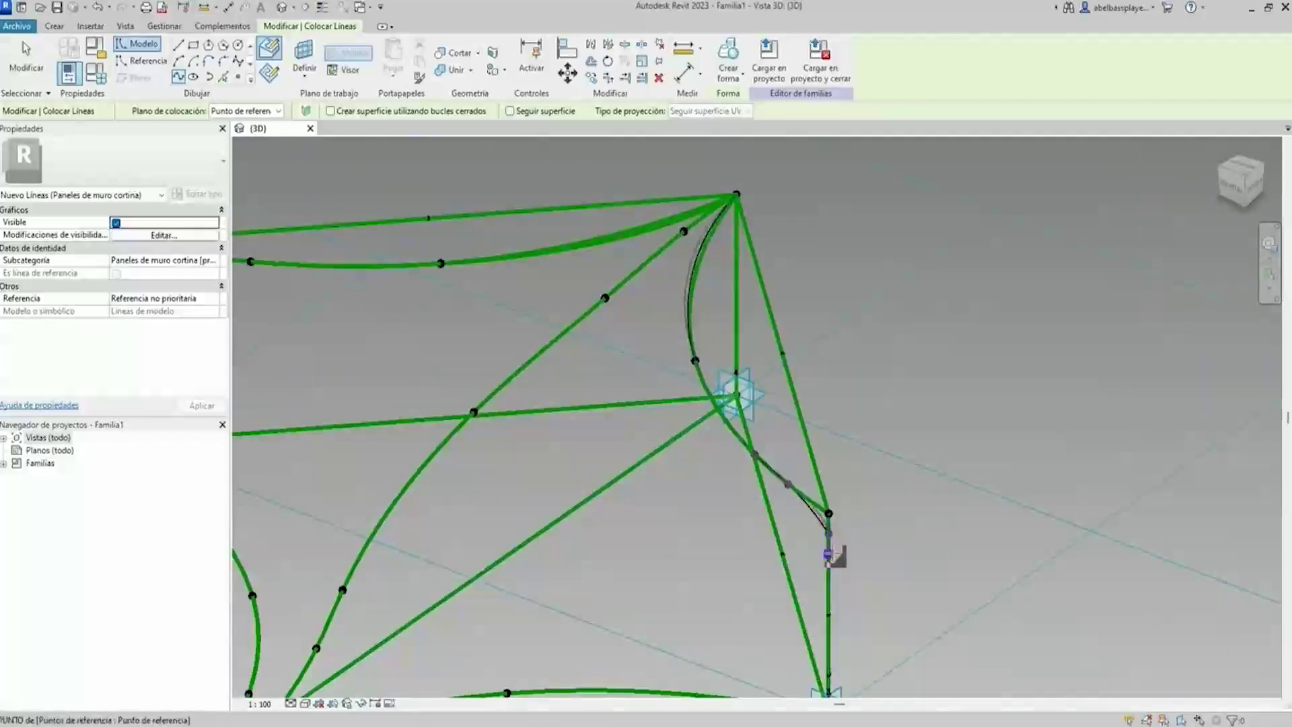
mouse_move(835, 556)
middle_mouse_down("shift")
mouse_move(938, 473)
mouse_move(907, 648)
mouse_move(903, 615)
middle_mouse_up("shift")
left_click(930, 469)
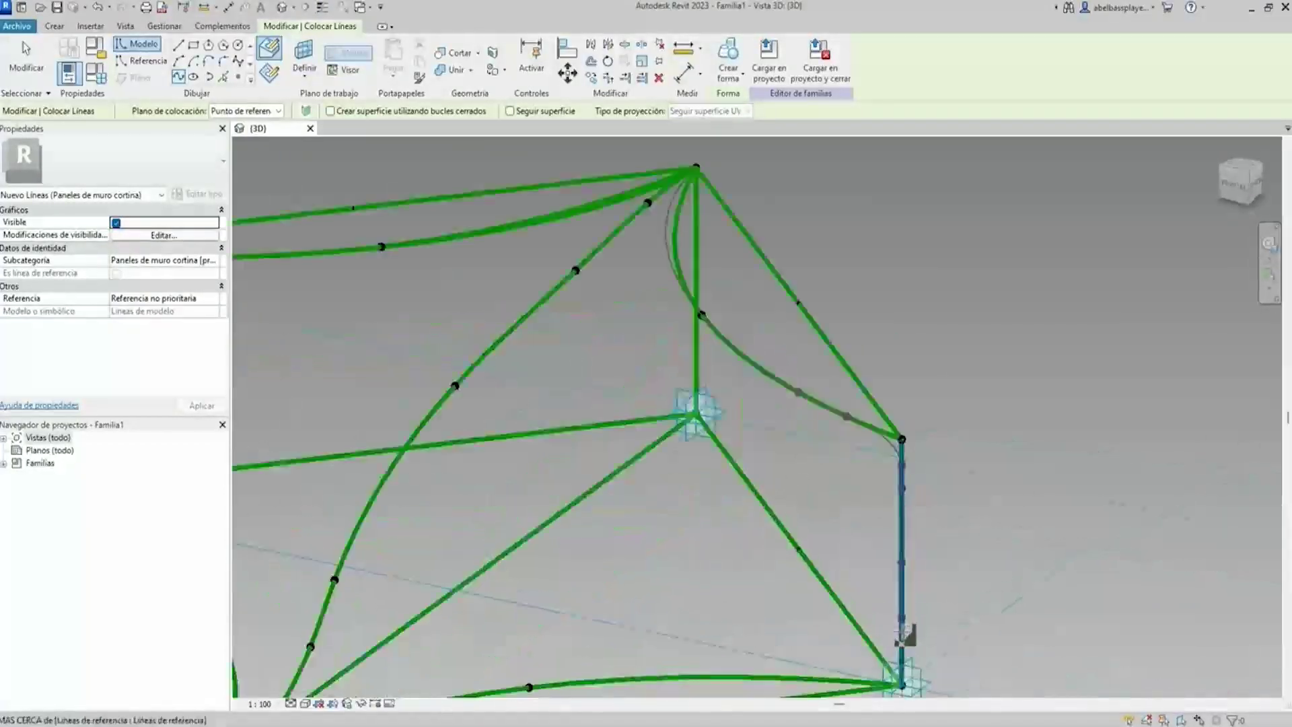
middle_click_drag(904, 664, 977, 583, "shift")
scroll(963, 585, "up", 3)
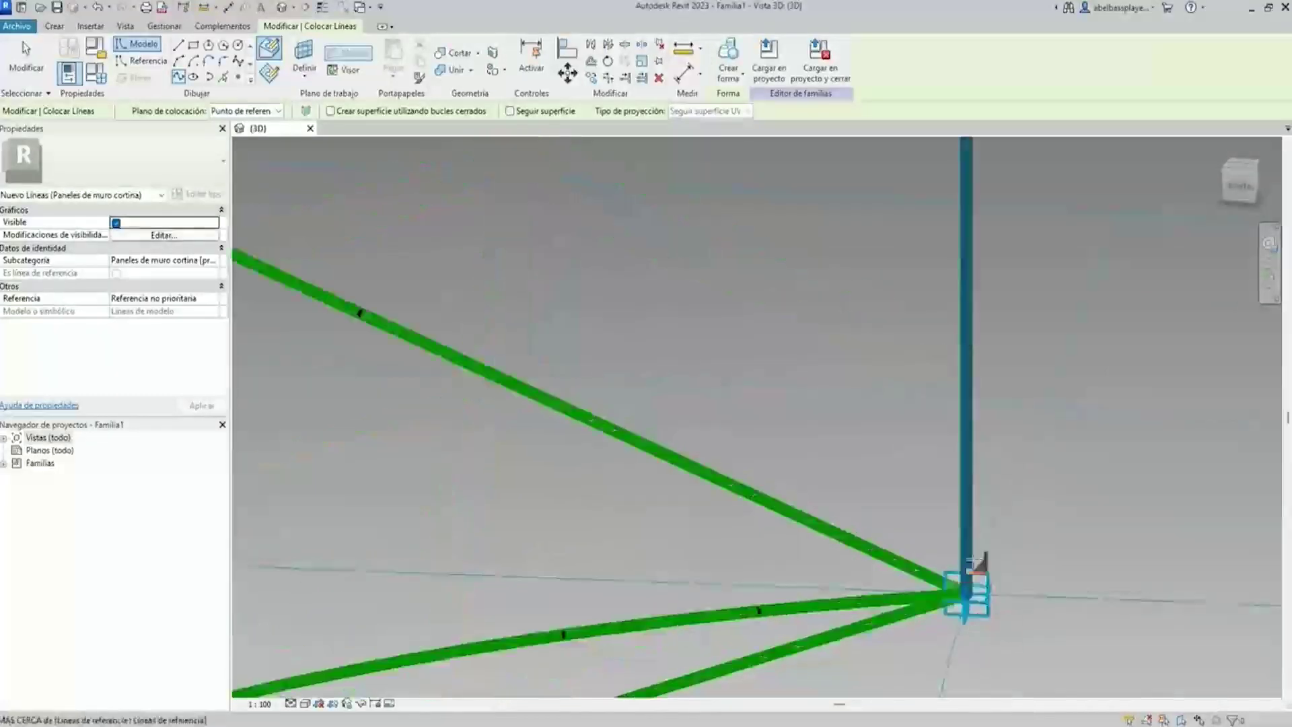
scroll(969, 599, "up", 1)
key("Escape")
scroll(942, 579, "down", 3)
Draw a bottom spline from the vertical line's base to the lower-left corner.
left_click(864, 578)
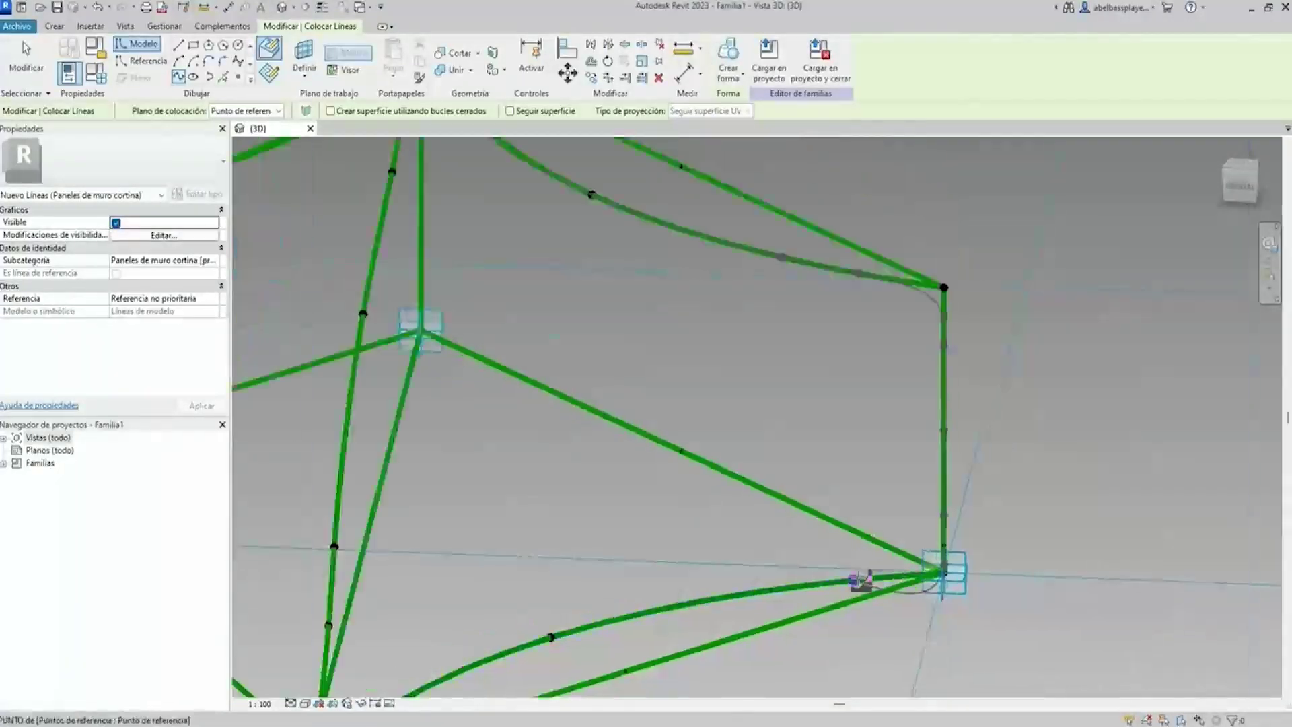
left_click(773, 588)
mouse_move(773, 588)
middle_mouse_down("shift")
mouse_move(828, 530)
mouse_move(777, 555)
mouse_move(830, 534)
mouse_move(592, 551)
mouse_move(706, 323)
middle_mouse_up("shift")
scroll(640, 505, "up", 3)
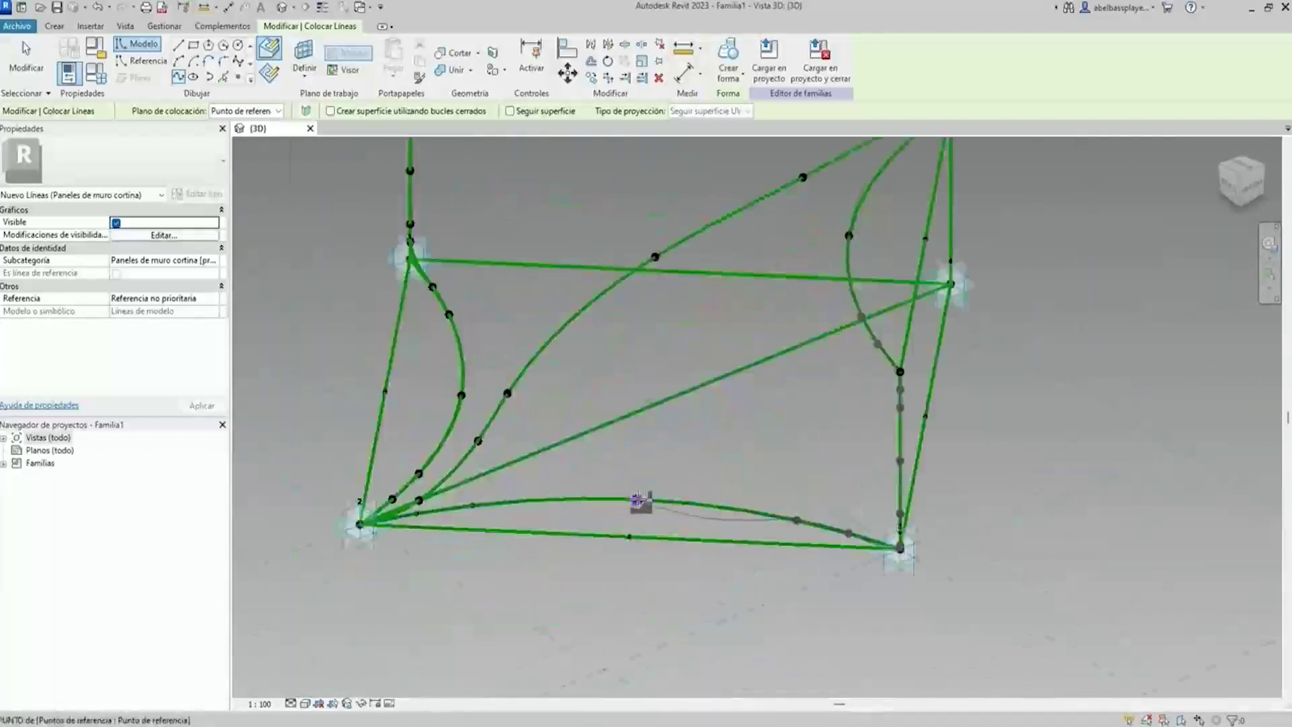
scroll(649, 505, "up", 2)
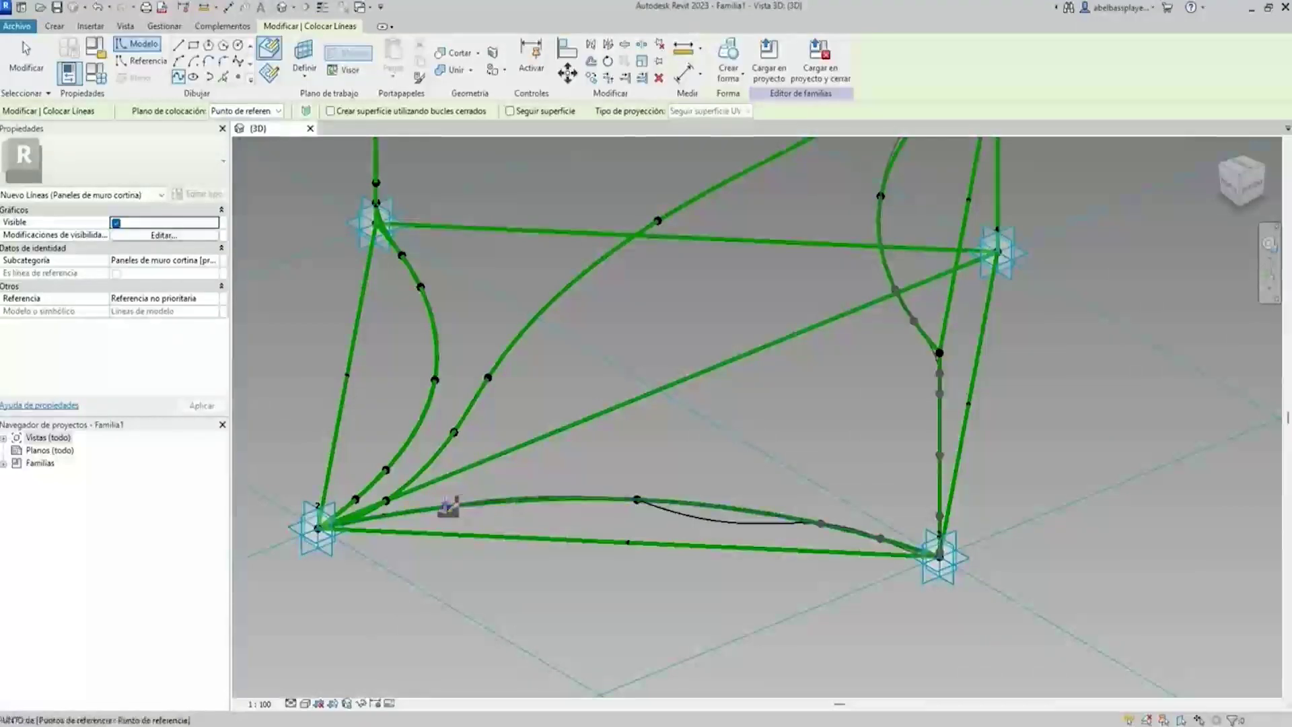
left_click(448, 506)
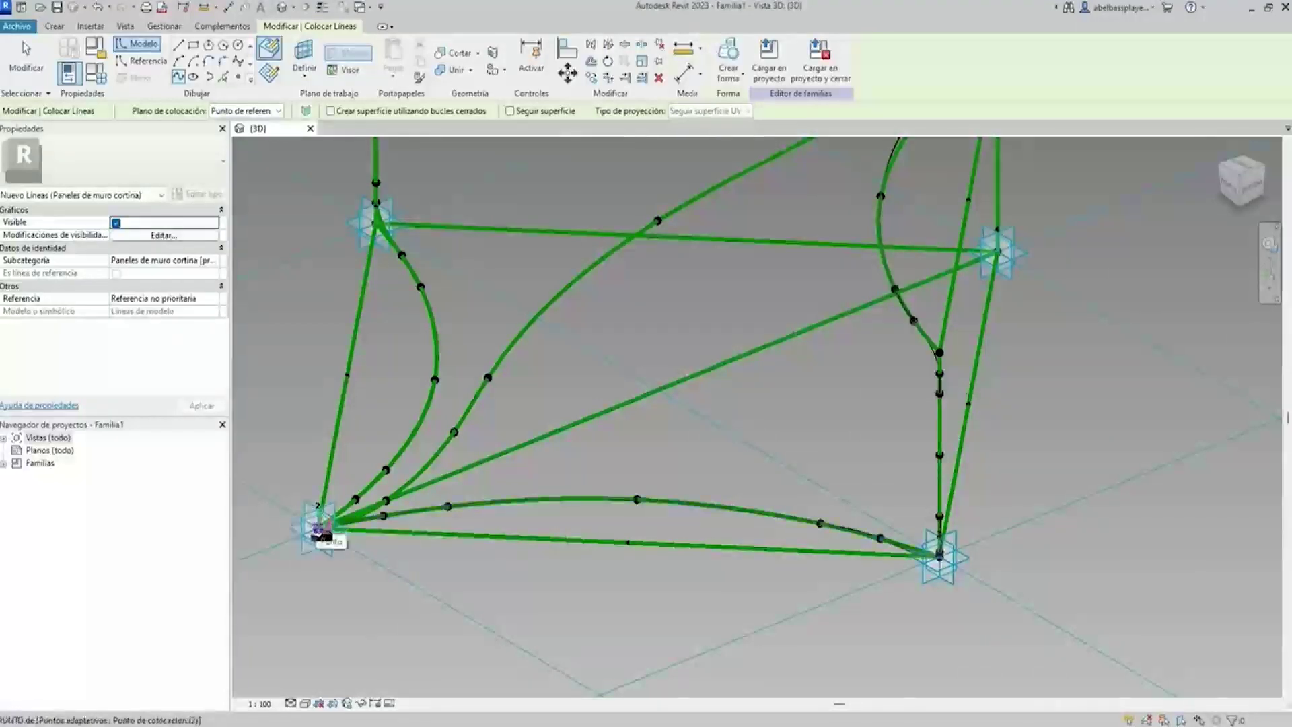
left_click(318, 531)
key("Escape")
scroll(865, 361, "up", 2)
scroll(893, 648, "up", 3)
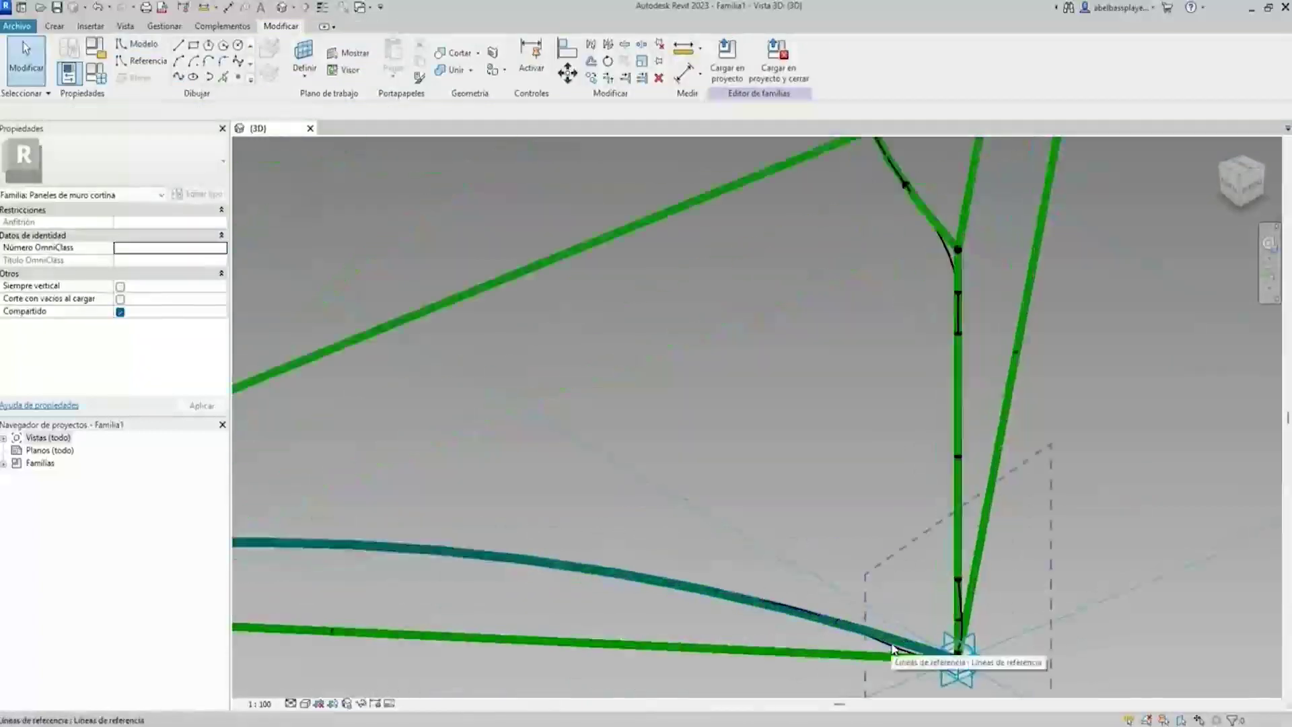
Select the new spline and inspect it around the right node.
left_click(946, 258)
scroll(476, 361, "down", 5)
mouse_move(476, 361)
middle_mouse_down("shift")
mouse_move(600, 312)
mouse_move(475, 366)
middle_mouse_up("shift")
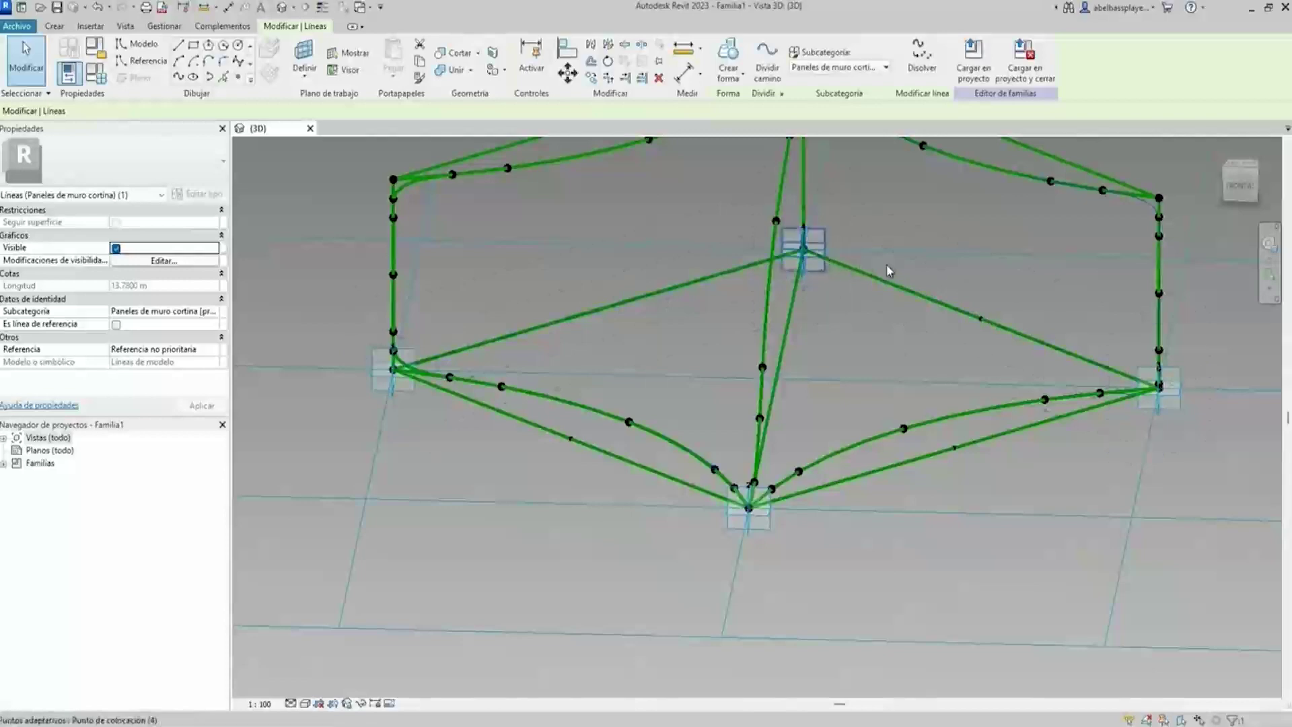
scroll(1147, 394, "up", 1)
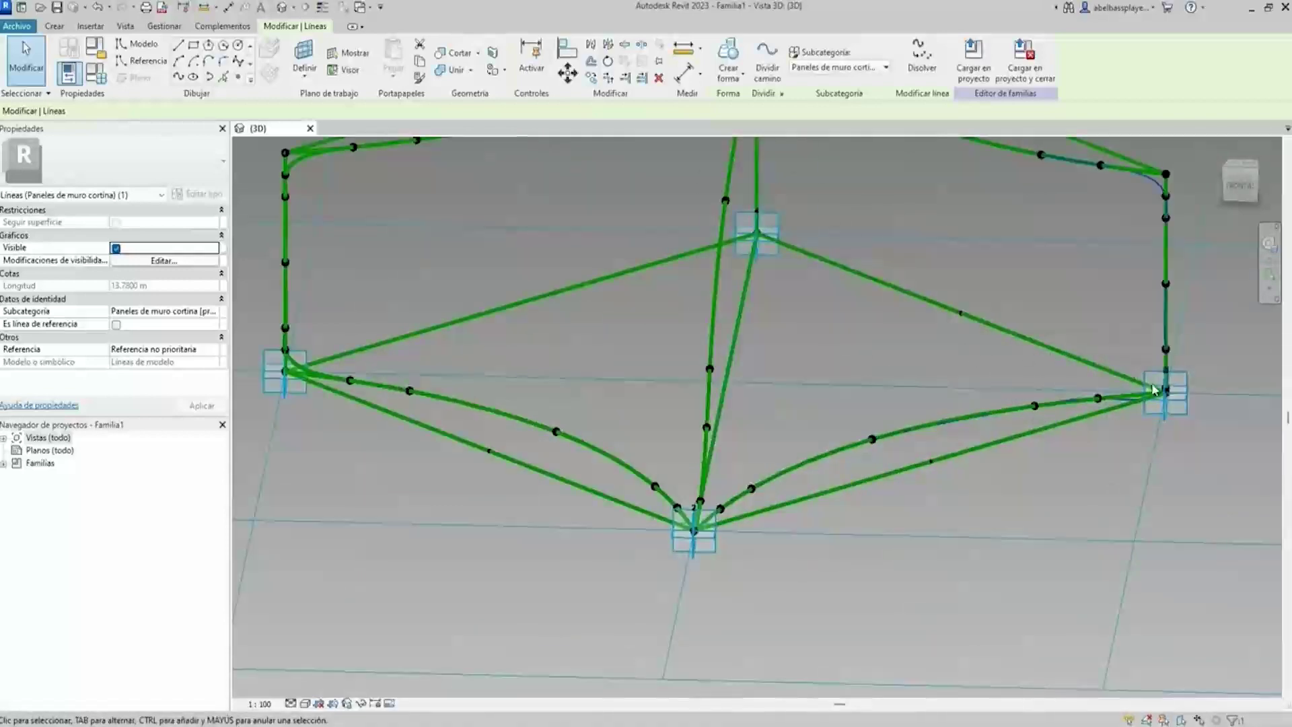
scroll(1152, 389, "up", 3)
mouse_move(1149, 425)
middle_mouse_down("shift")
mouse_move(958, 475)
mouse_move(1039, 521)
mouse_move(1177, 469)
middle_mouse_up("shift")
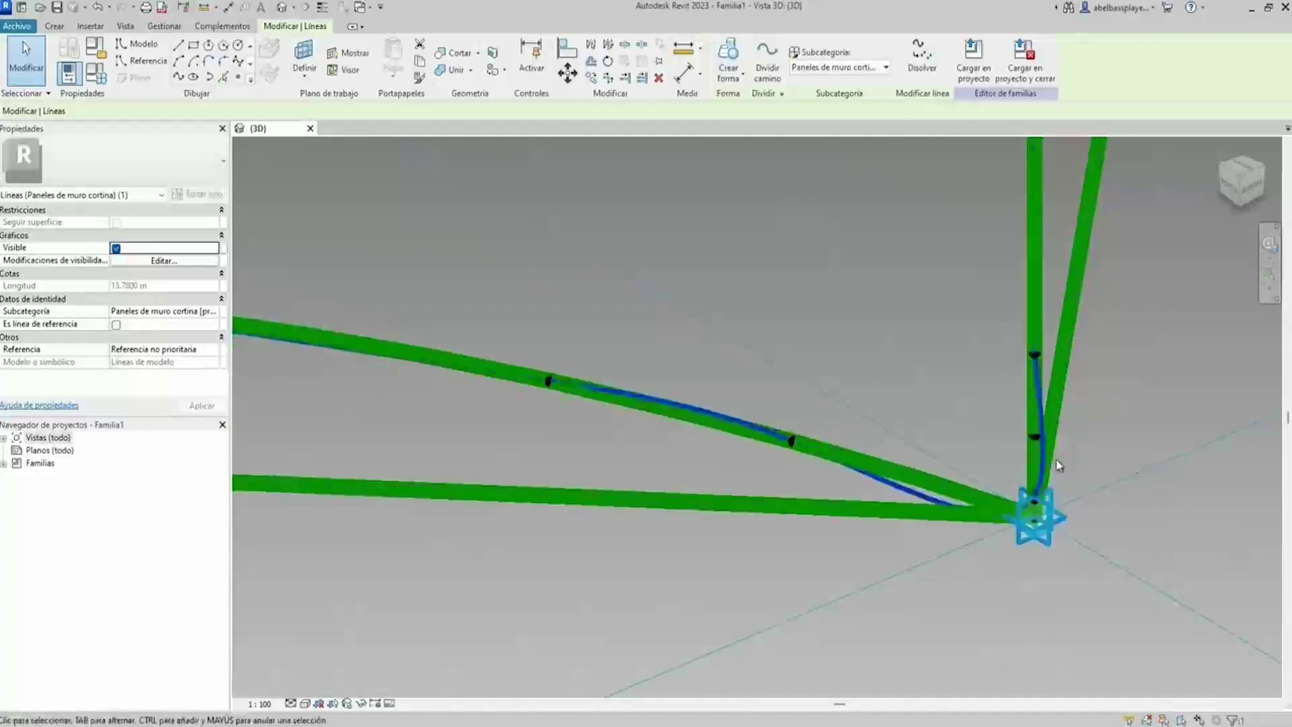
key("Escape")
scroll(1016, 495, "down", 3)
scroll(969, 437, "down", 3)
mouse_move(966, 434)
middle_mouse_down()
mouse_move(1012, 442)
mouse_move(938, 570)
middle_mouse_up()
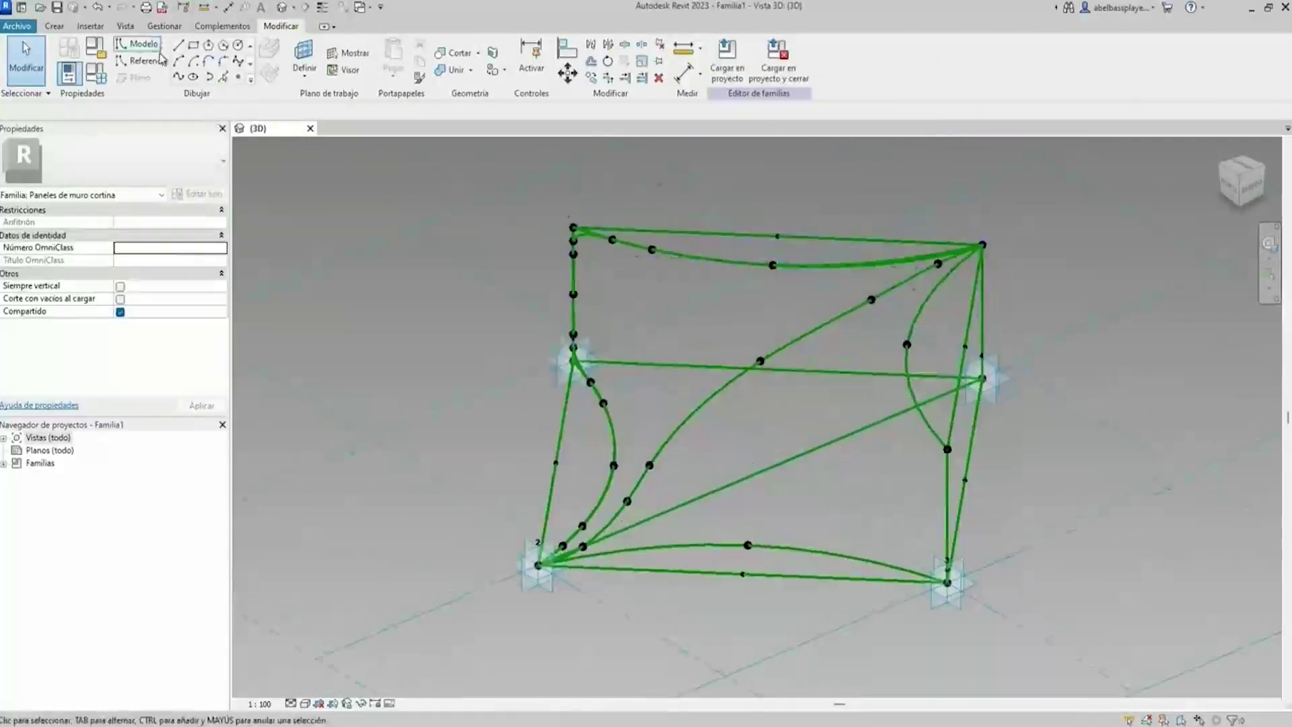
Start a Spline Through Points, then cancel it without drawing.
left_click(178, 76)
scroll(905, 218, "up", 2)
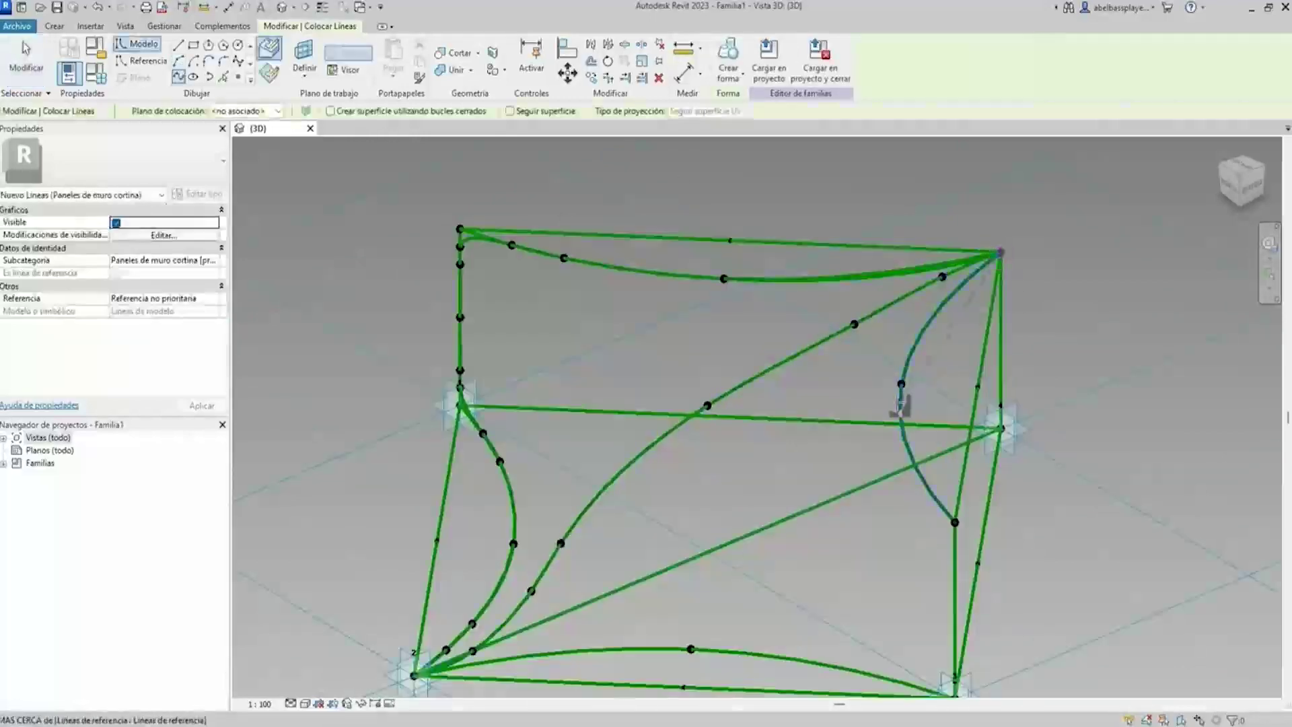
key("Escape")
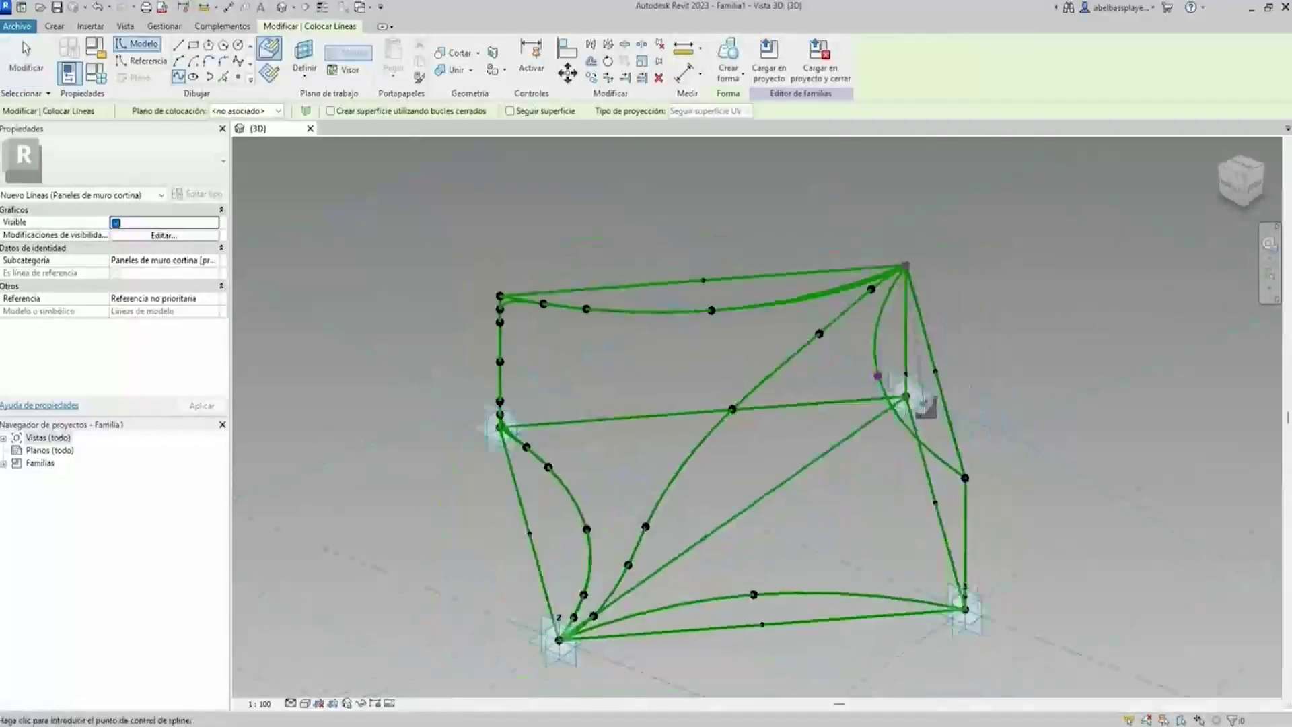
middle_click_drag(905, 380, 889, 424, "shift")
key("Escape")
scroll(889, 424, "up", 5)
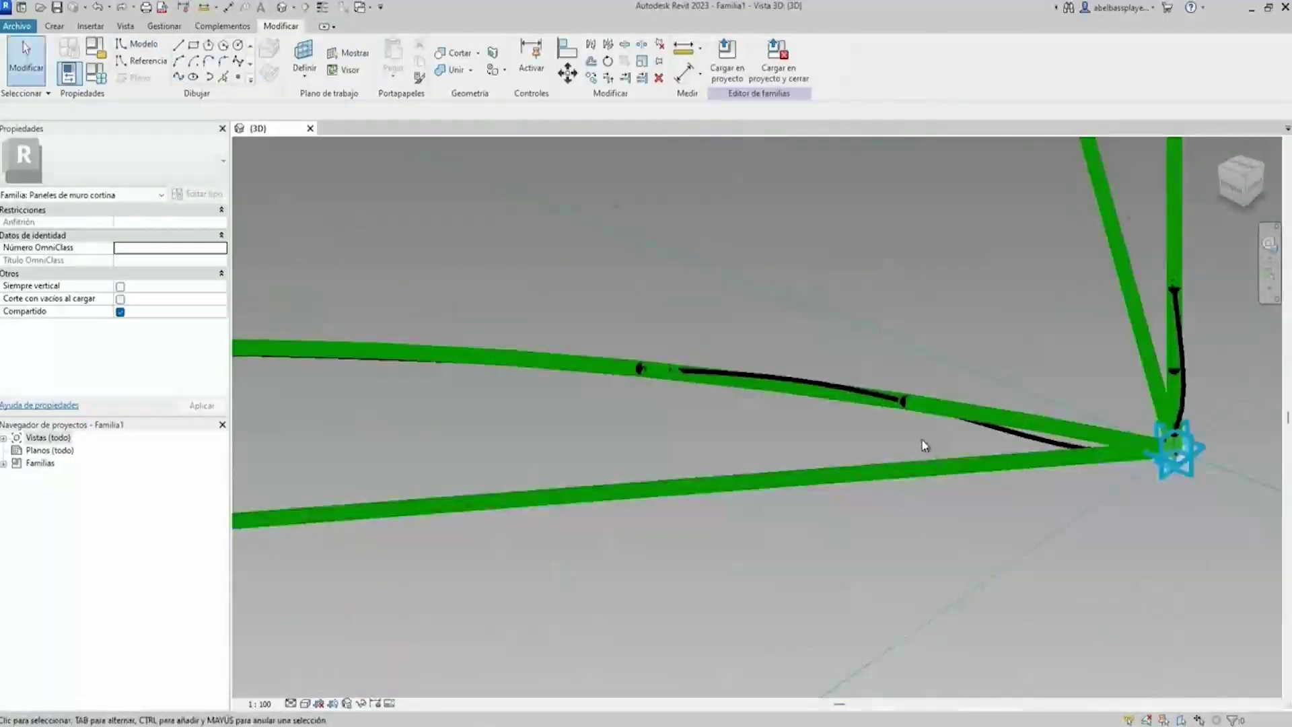
Check the spline at the right node and frame the whole spline frame.
left_click(1002, 434)
key("Escape")
middle_click_drag(1003, 434, 1003, 437, "shift")
scroll(1002, 437, "down", 5)
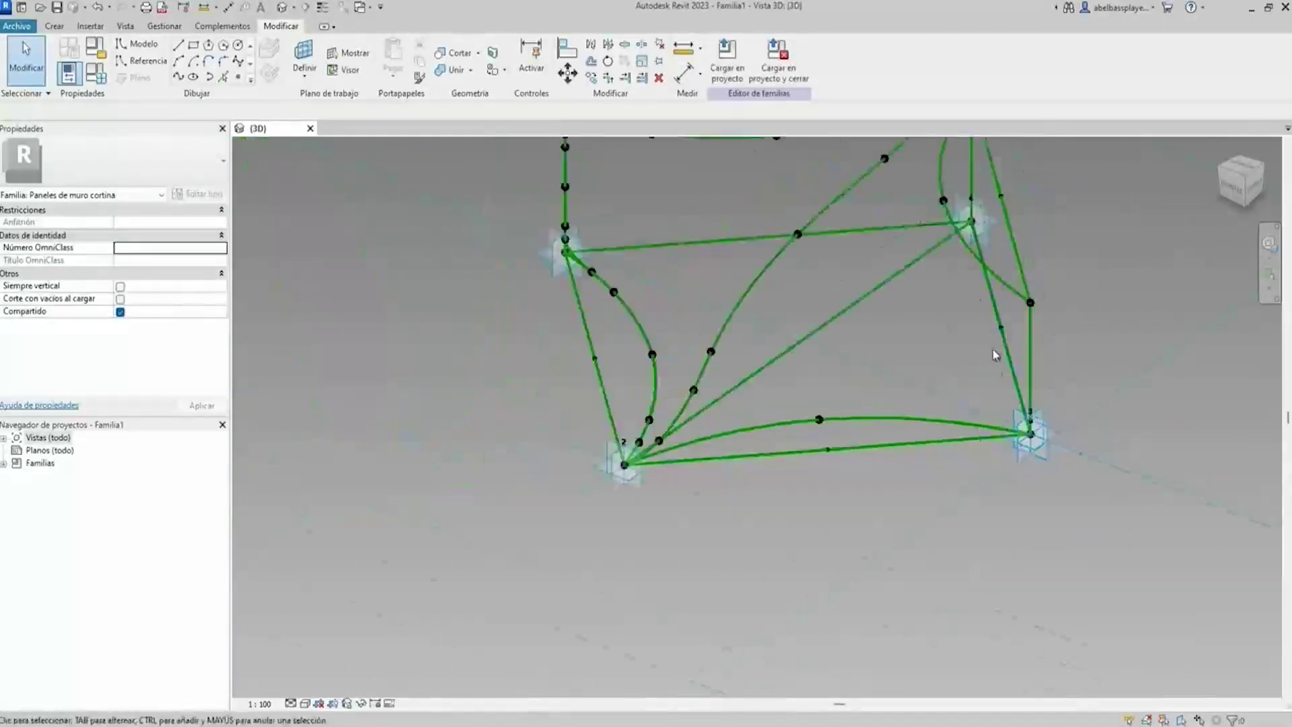
scroll(991, 364, "up", 5)
scroll(981, 375, "down", 5)
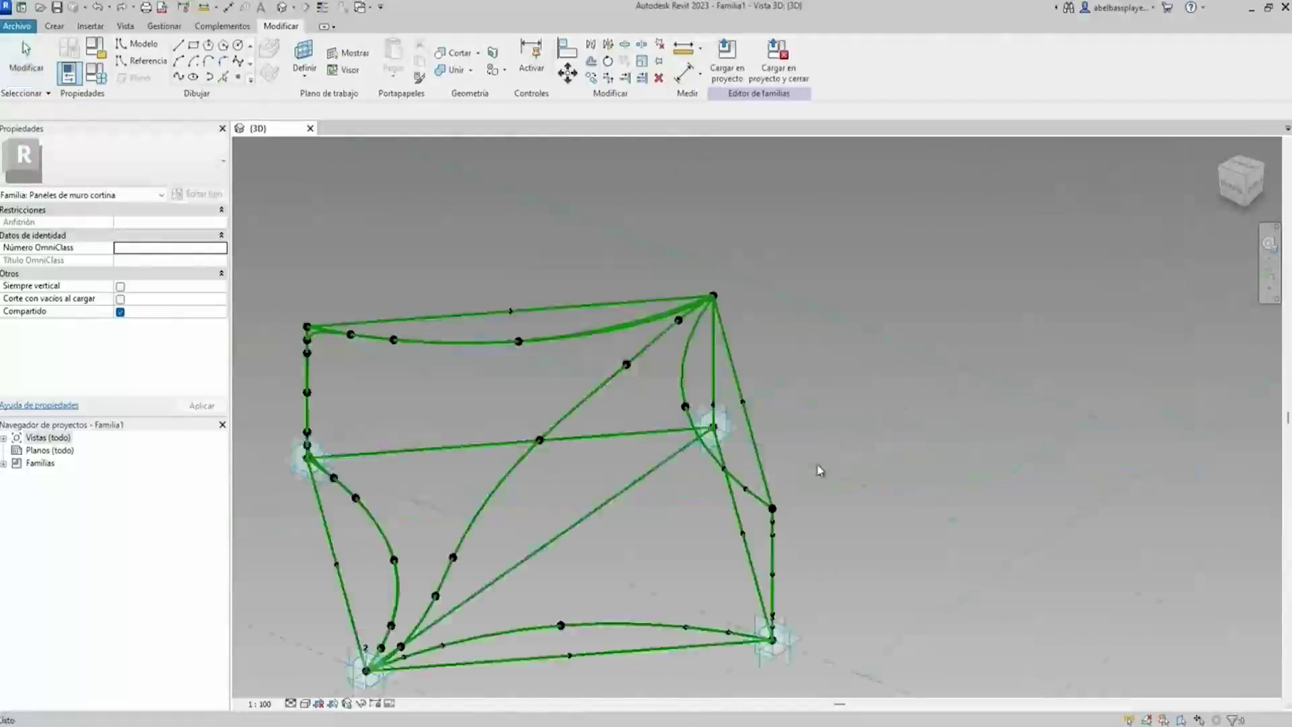
middle_click_drag(796, 491, 784, 408, "shift")
scroll(784, 408, "up", 2)
scroll(784, 409, "up", 2)
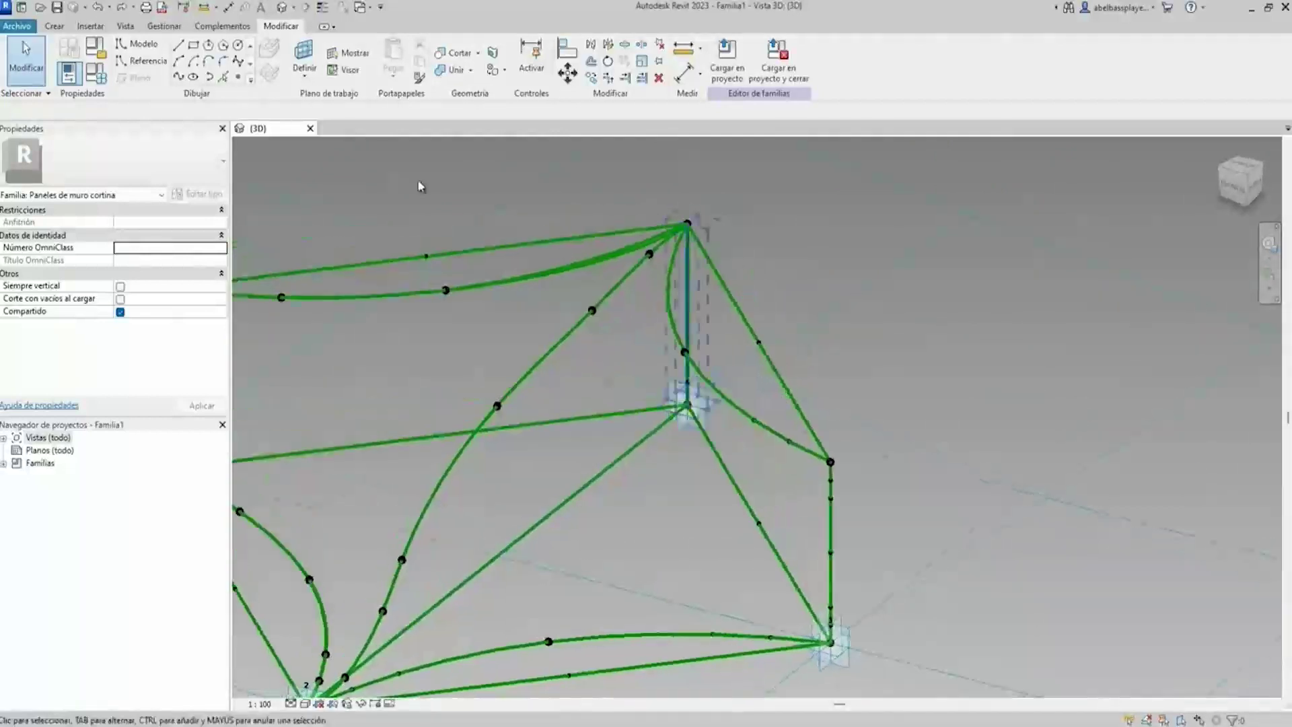
Start a spline at the top node with two points down the vertical line.
left_click(178, 77)
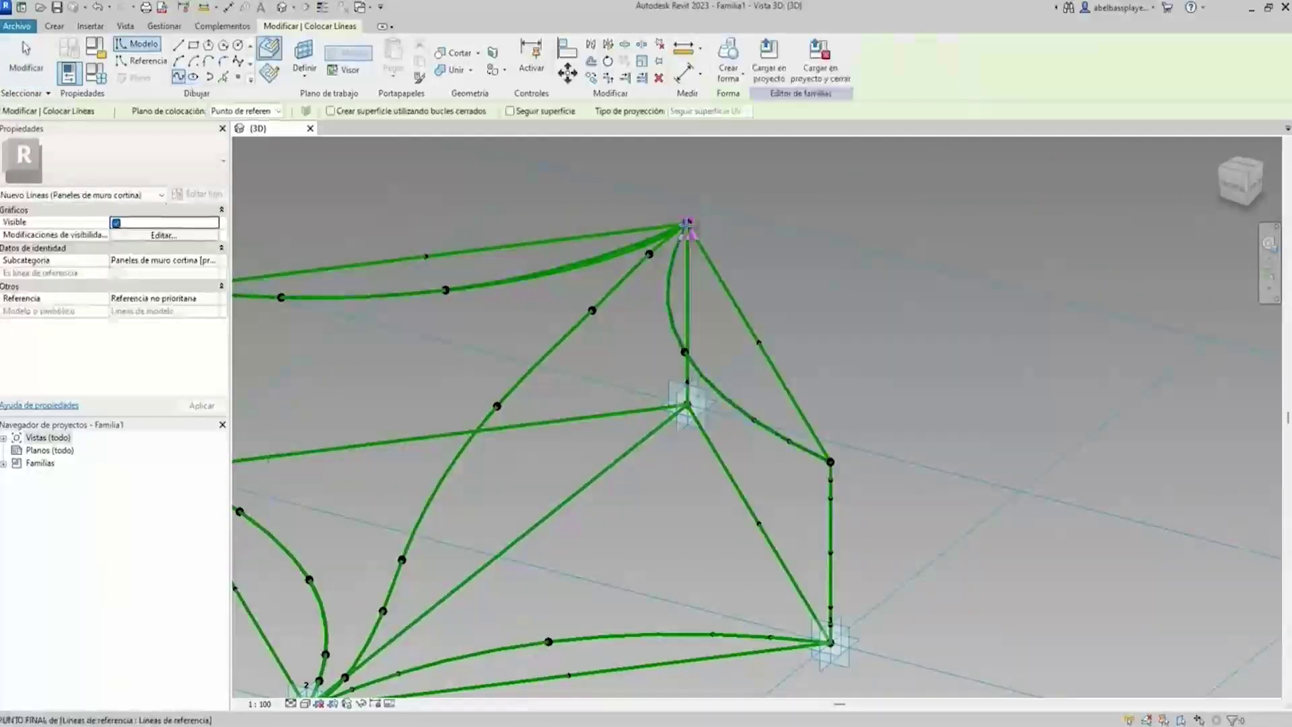
left_click(758, 424)
scroll(824, 465, "up", 2)
left_click(820, 471)
left_click(821, 500)
scroll(821, 579, "down", 2)
middle_click_drag(831, 585, 861, 440)
scroll(868, 512, "up", 3)
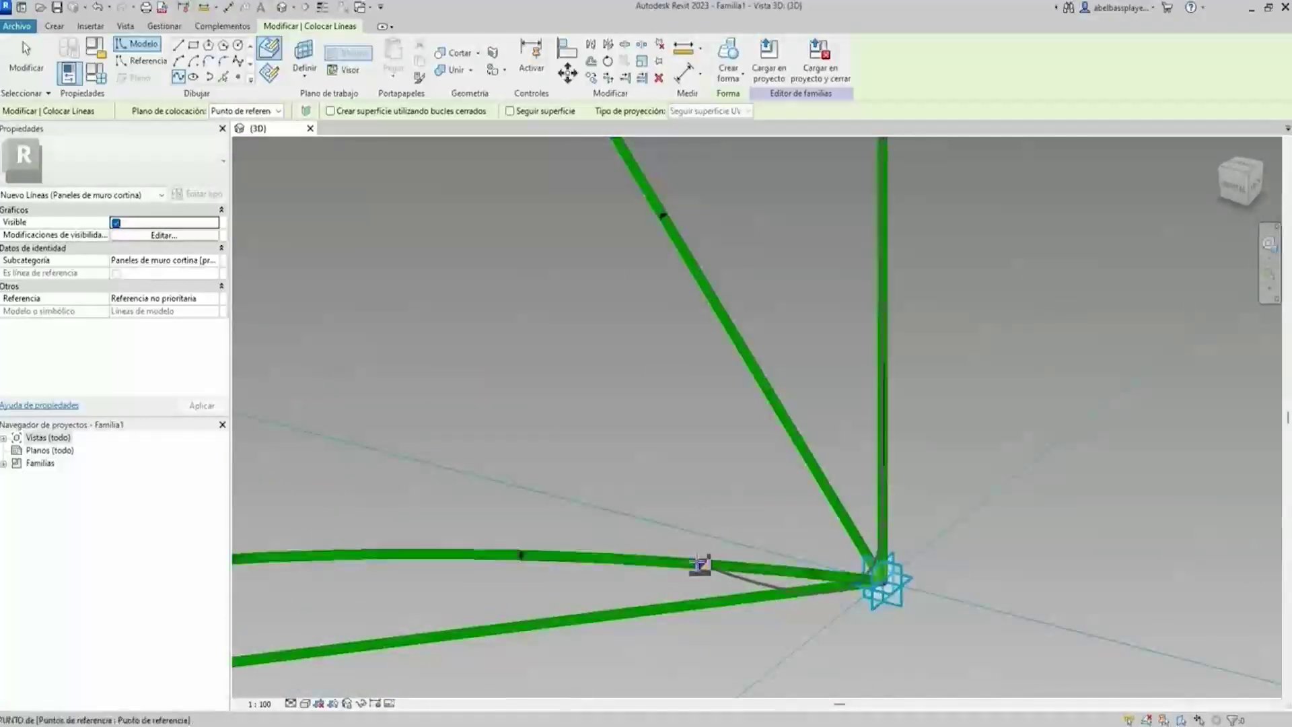
Continue the spline along the lower curve and end it at the corner point.
scroll(700, 557, "down", 2)
middle_click_drag(678, 543, 854, 471)
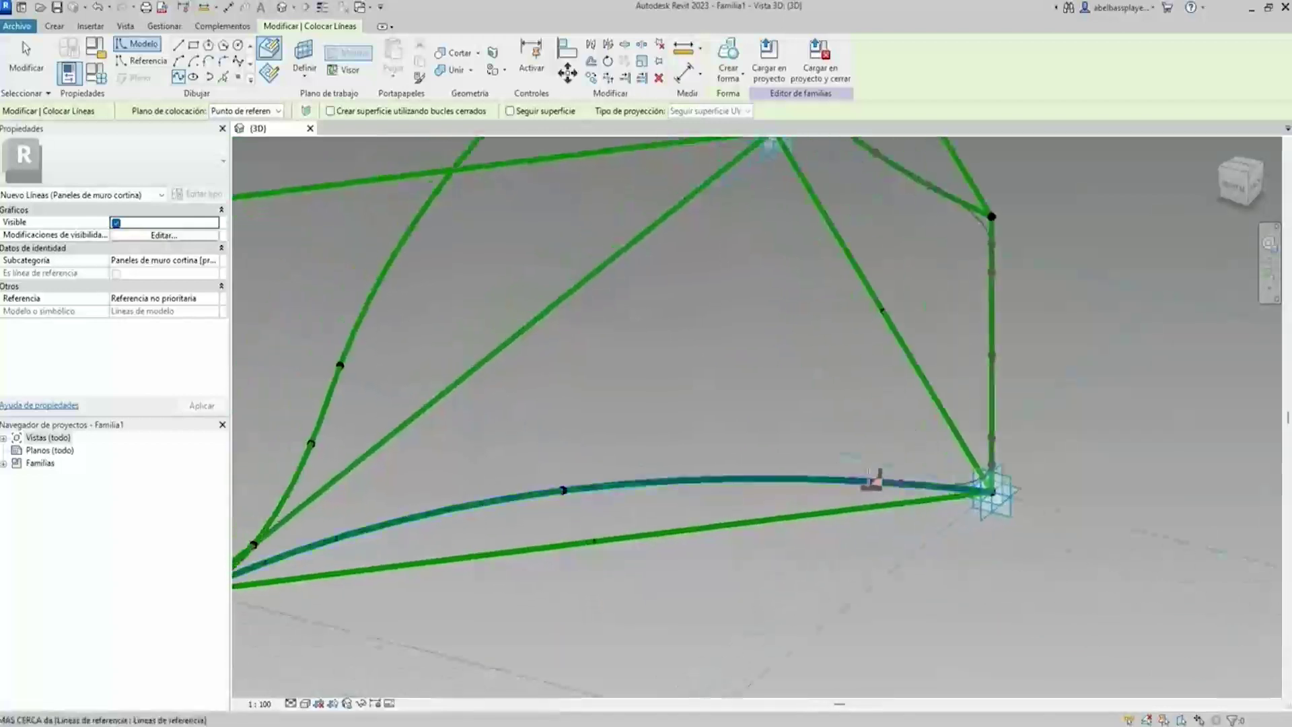
scroll(830, 579, "down", 1)
scroll(866, 519, "down", 3)
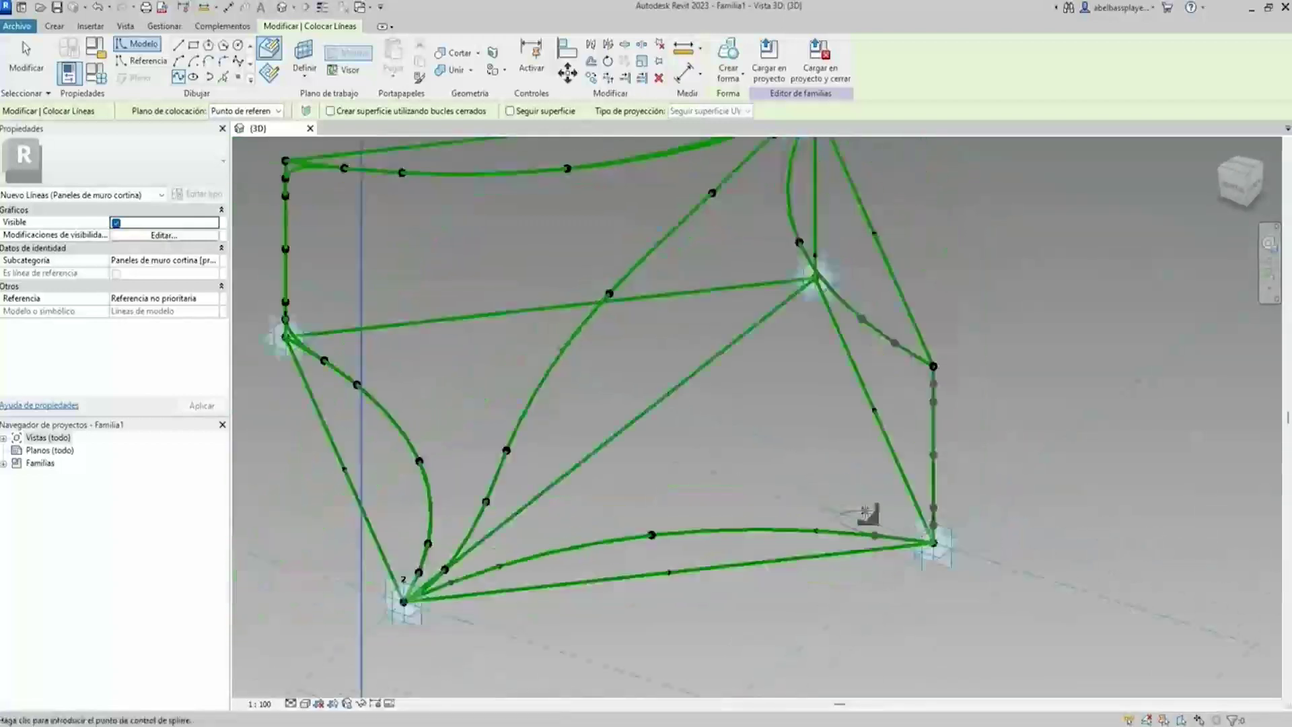
left_click(816, 530)
left_click(650, 536)
left_click(422, 599)
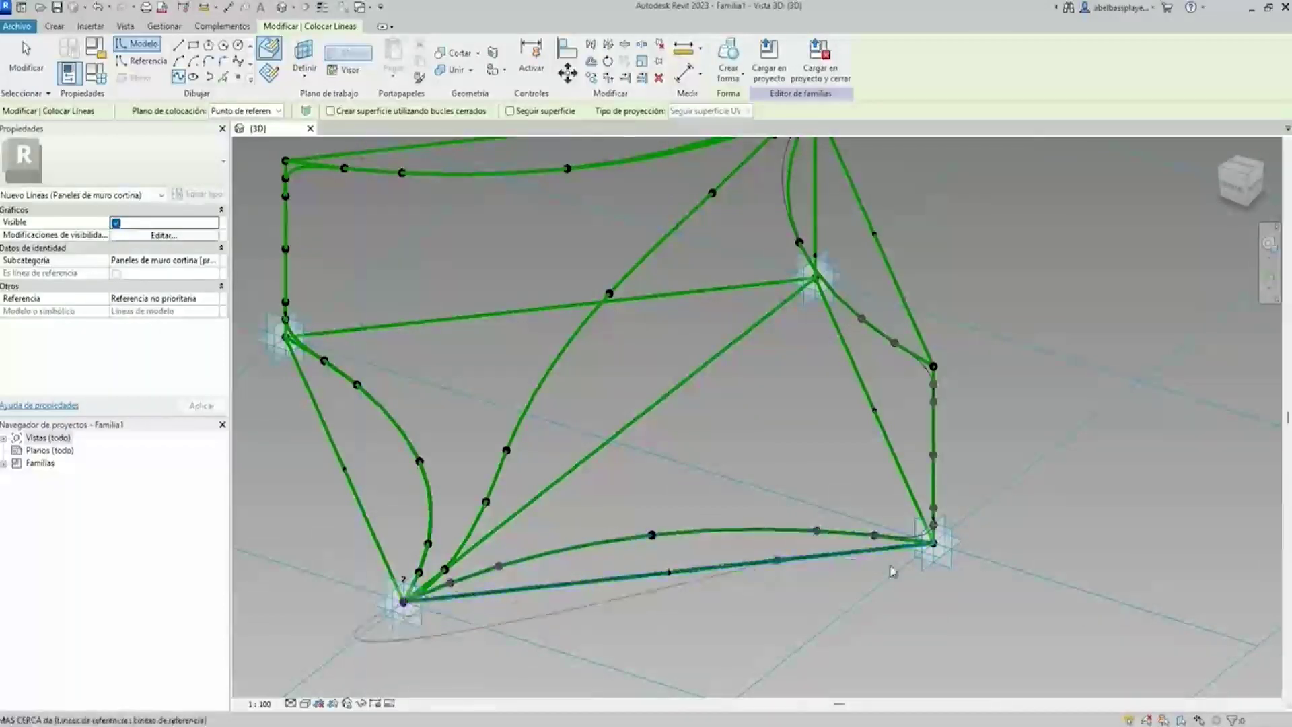
key("Escape")
Make the 13.6619 m right-side spline a reference line via 'Es línea de referencia'.
scroll(932, 539, "up", 3)
key("Escape")
scroll(932, 538, "up", 2)
left_click(900, 528)
scroll(900, 528, "down", 2)
scroll(900, 527, "down", 2)
left_click(116, 325)
scroll(542, 352, "down", 3)
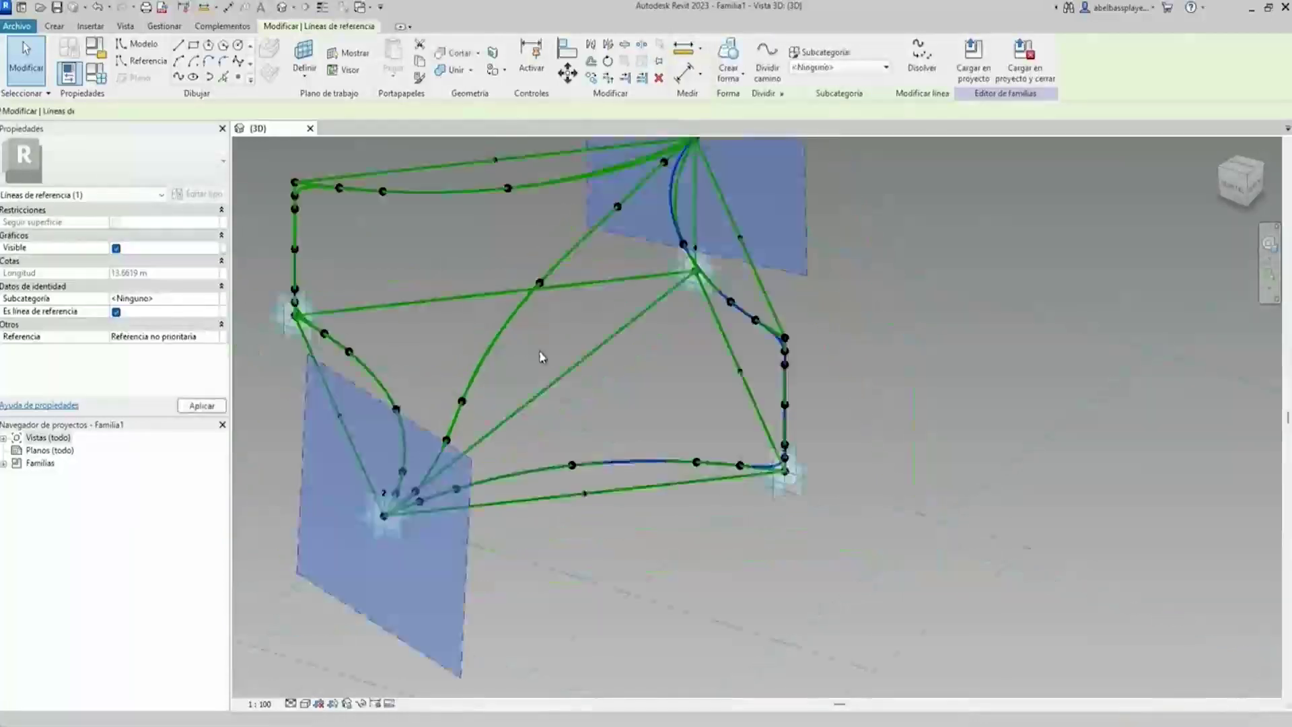
Add a second curve to the selection and inspect the white surface form.
scroll(548, 354, "down", 2)
mouse_move(548, 355)
middle_mouse_down("shift")
mouse_move(549, 438)
mouse_move(532, 343)
middle_mouse_up("shift")
scroll(532, 343, "up", 2)
left_click(526, 341, "ctrl")
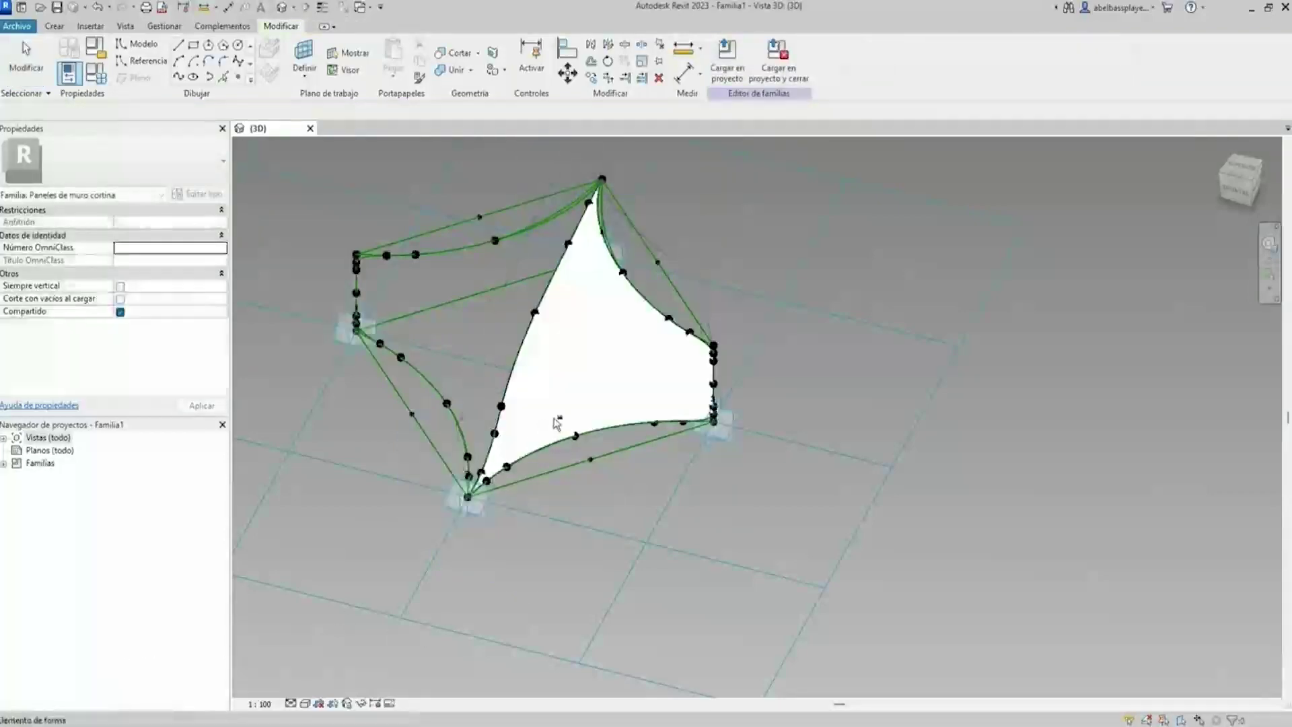
middle_click_drag(555, 424, 607, 365, "shift")
left_click(545, 369)
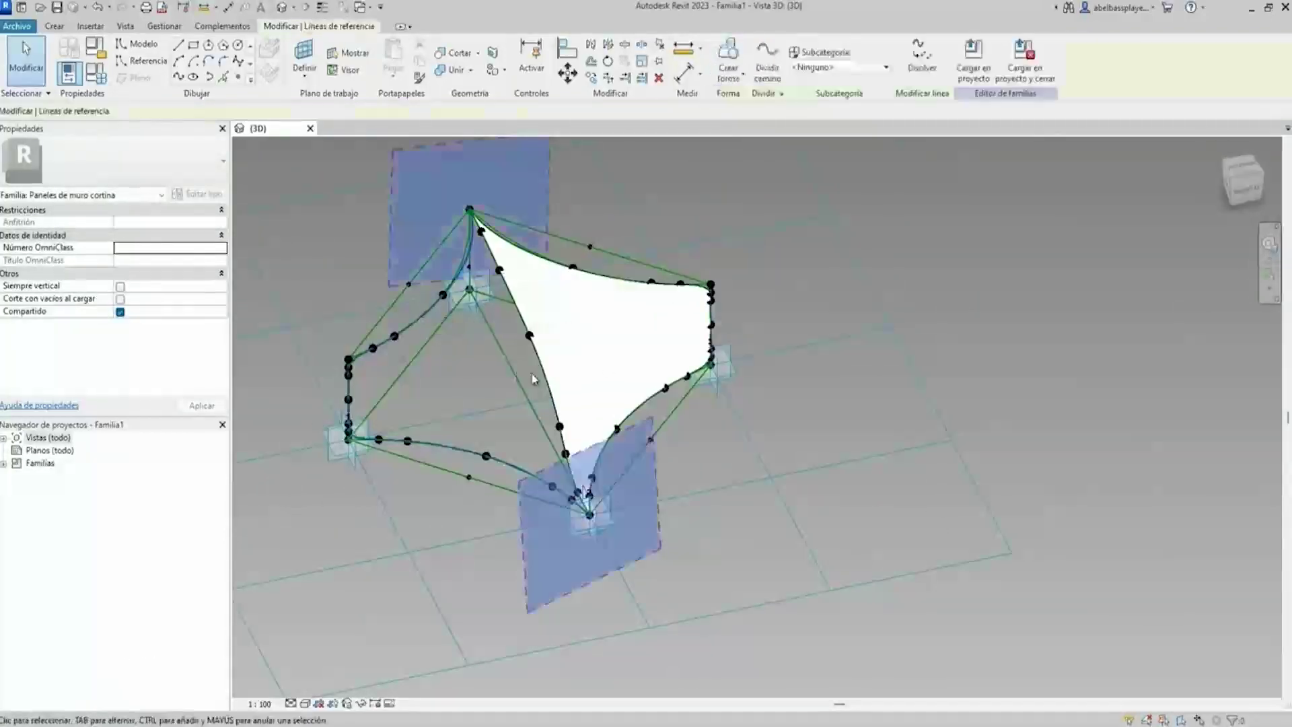
left_click(548, 372)
key("Escape")
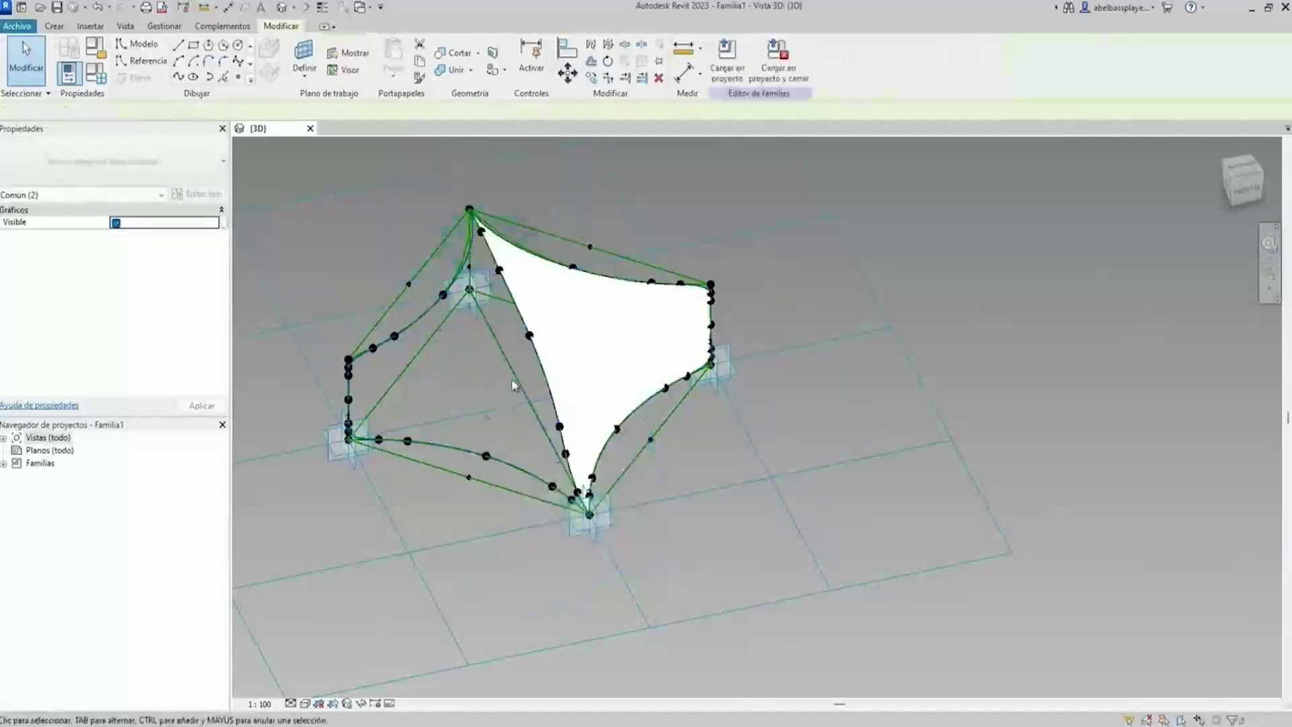
Create another surface form with Crear forma from a curved reference line and select it.
left_click(535, 388)
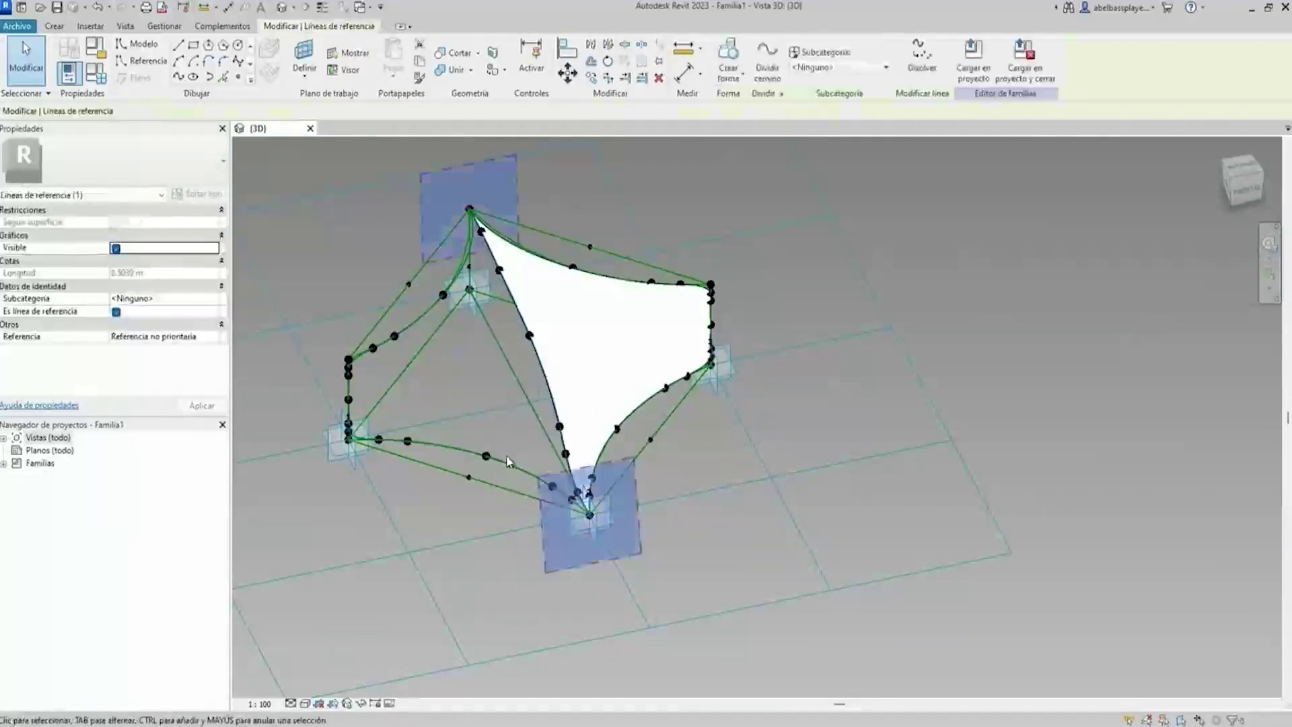
scroll(346, 438, "up", 3)
scroll(309, 467, "up", 3)
scroll(338, 463, "up", 3)
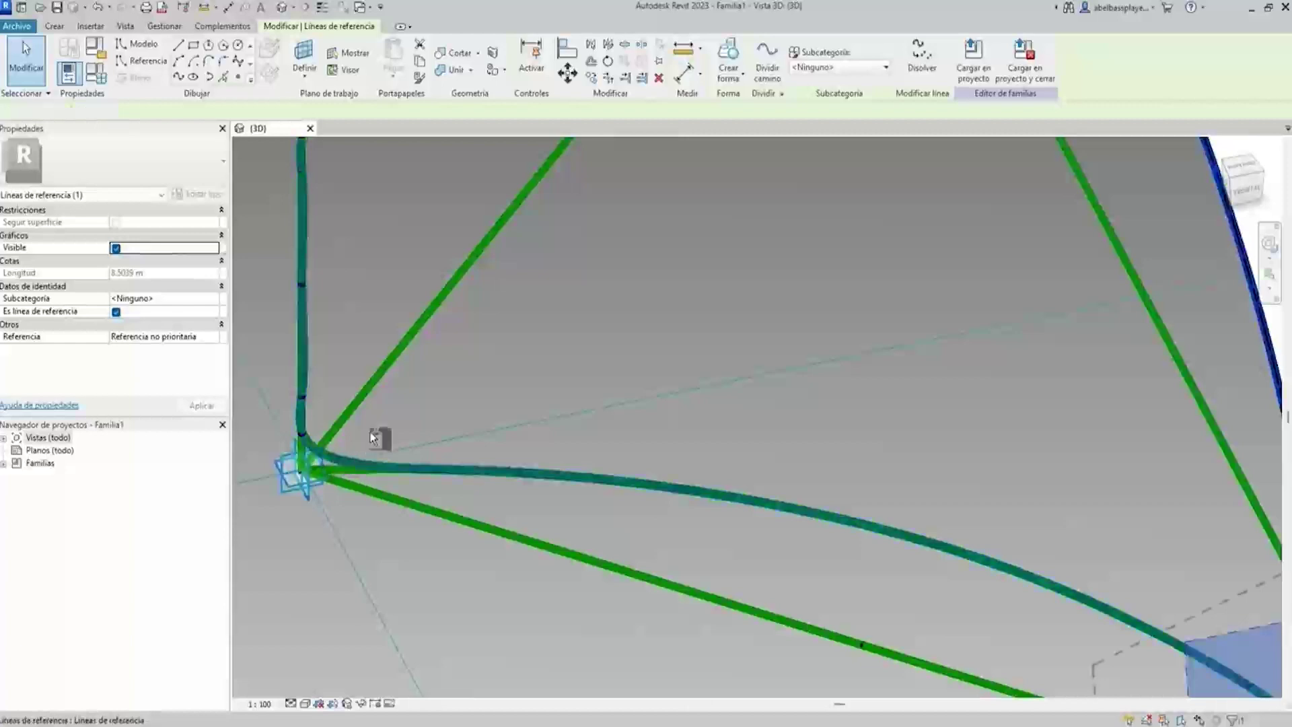
left_click(746, 66)
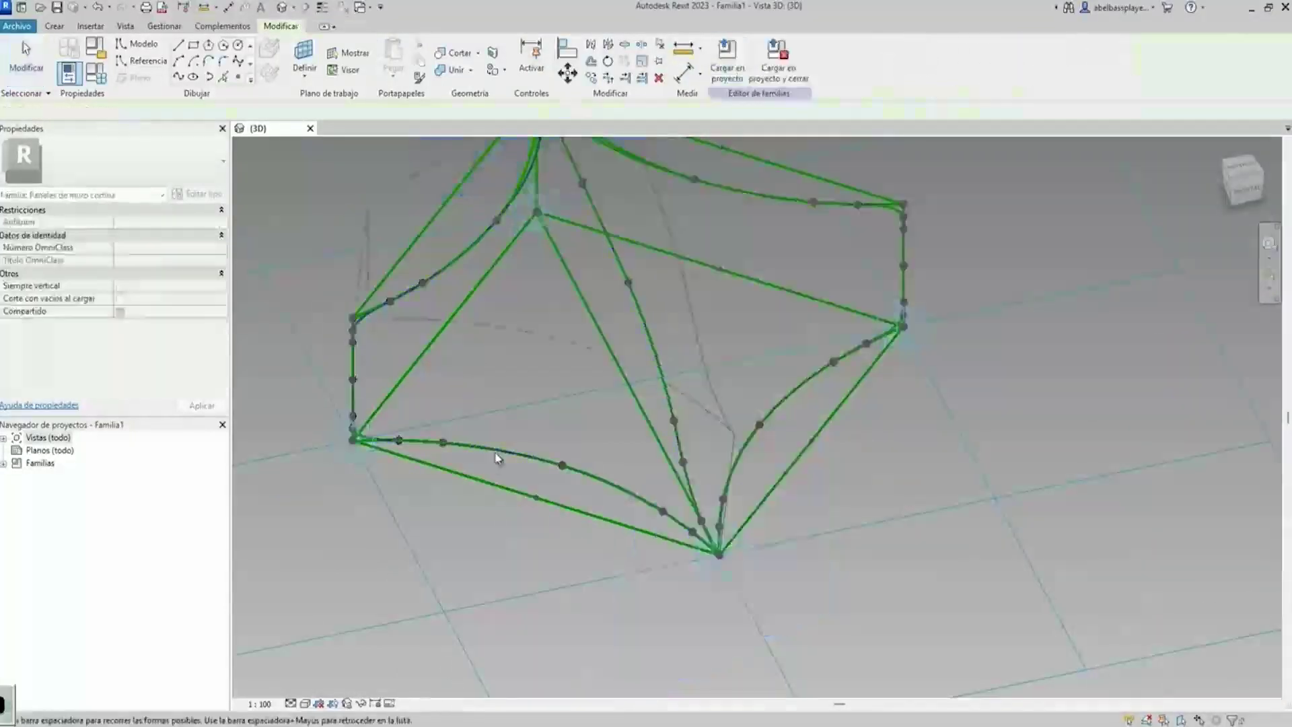
scroll(445, 580, "down", 4)
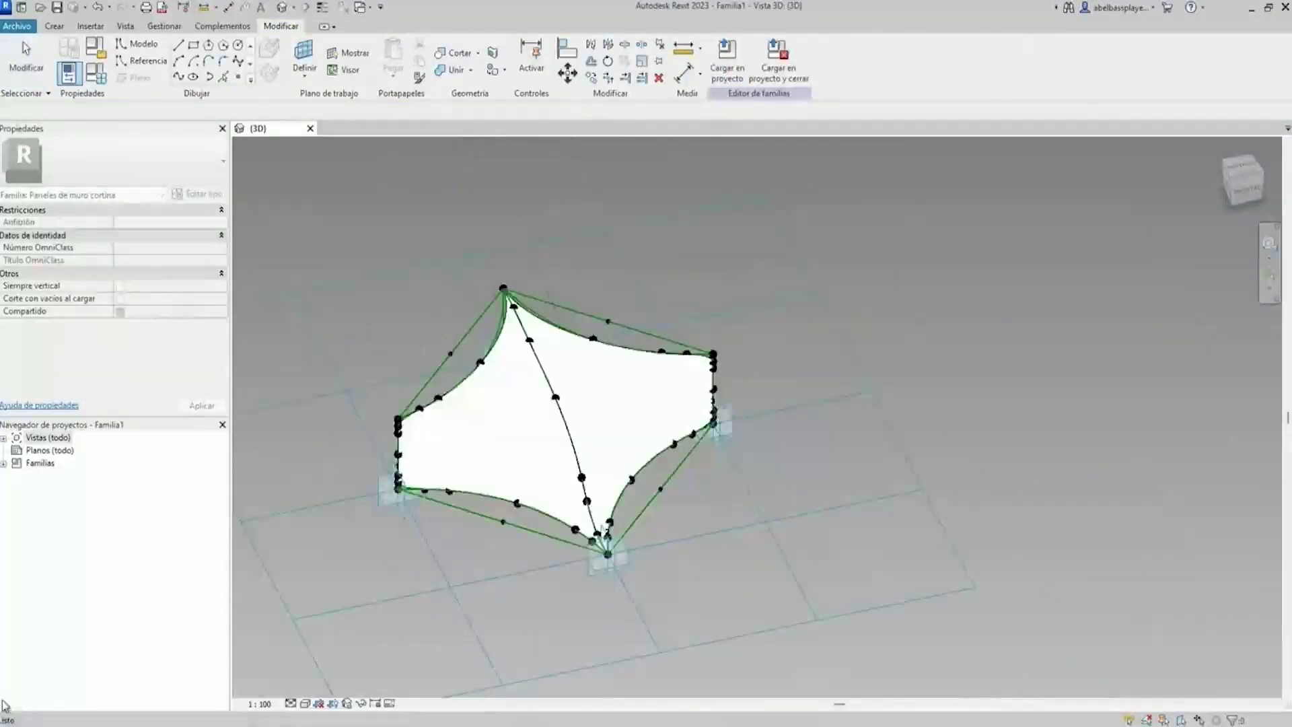
middle_click_drag(683, 547, 1057, 439, "shift")
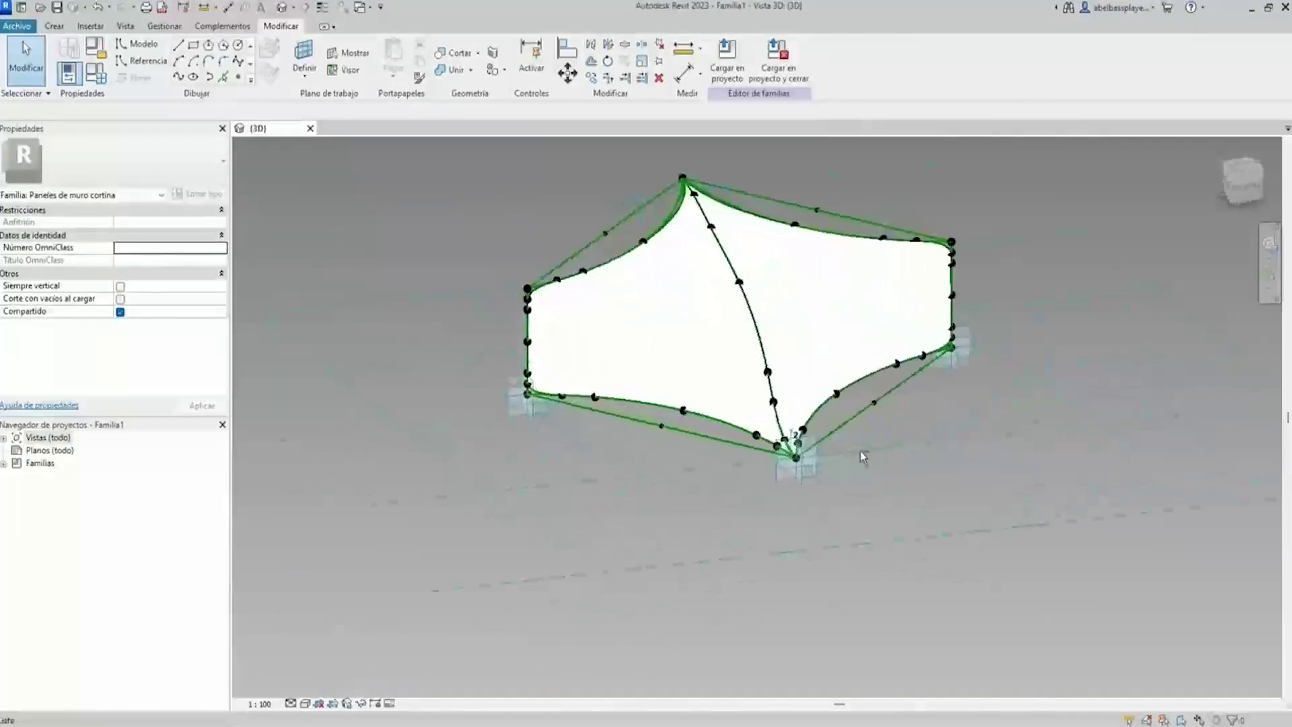
mouse_move(1057, 438)
middle_mouse_down("shift")
mouse_move(619, 412)
mouse_move(669, 358)
mouse_move(846, 522)
middle_mouse_up("shift")
left_click(727, 379)
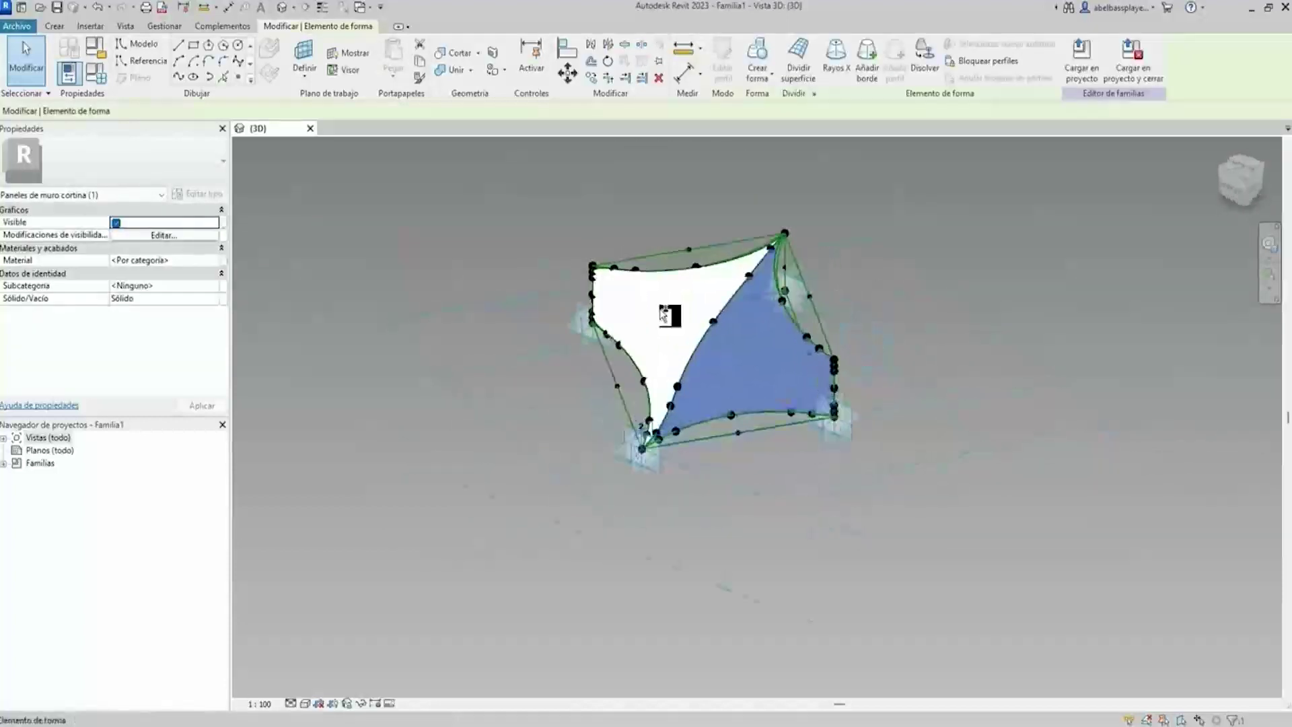
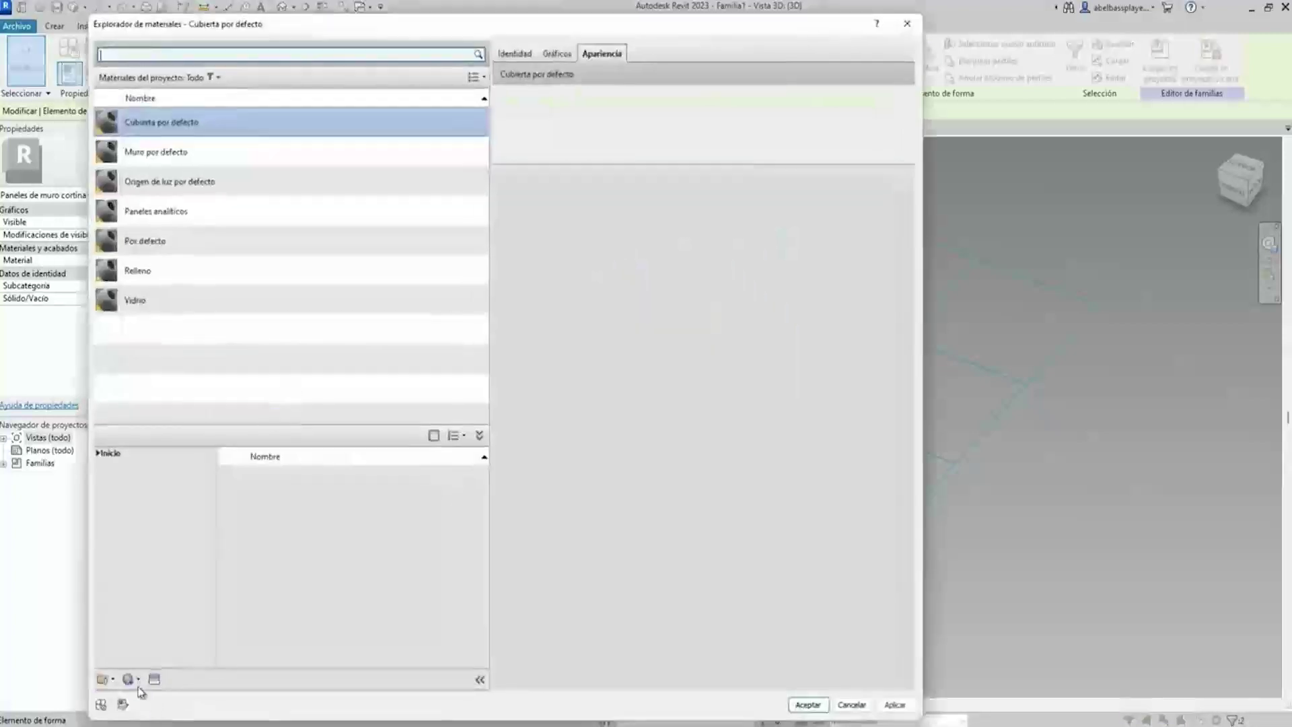
Create a new material named 'Material Textil Fachada' and bring up the appearance Asset Browser.
left_click(133, 681)
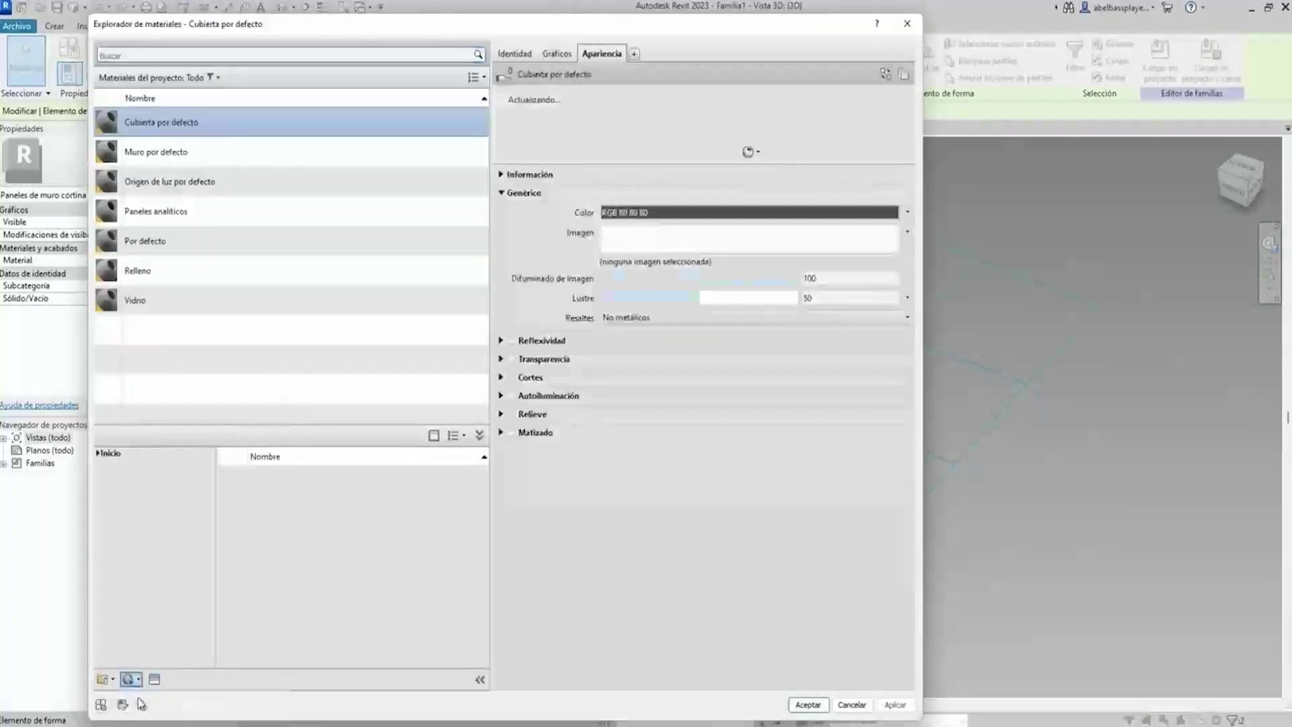
left_click(142, 697)
right_click(243, 190)
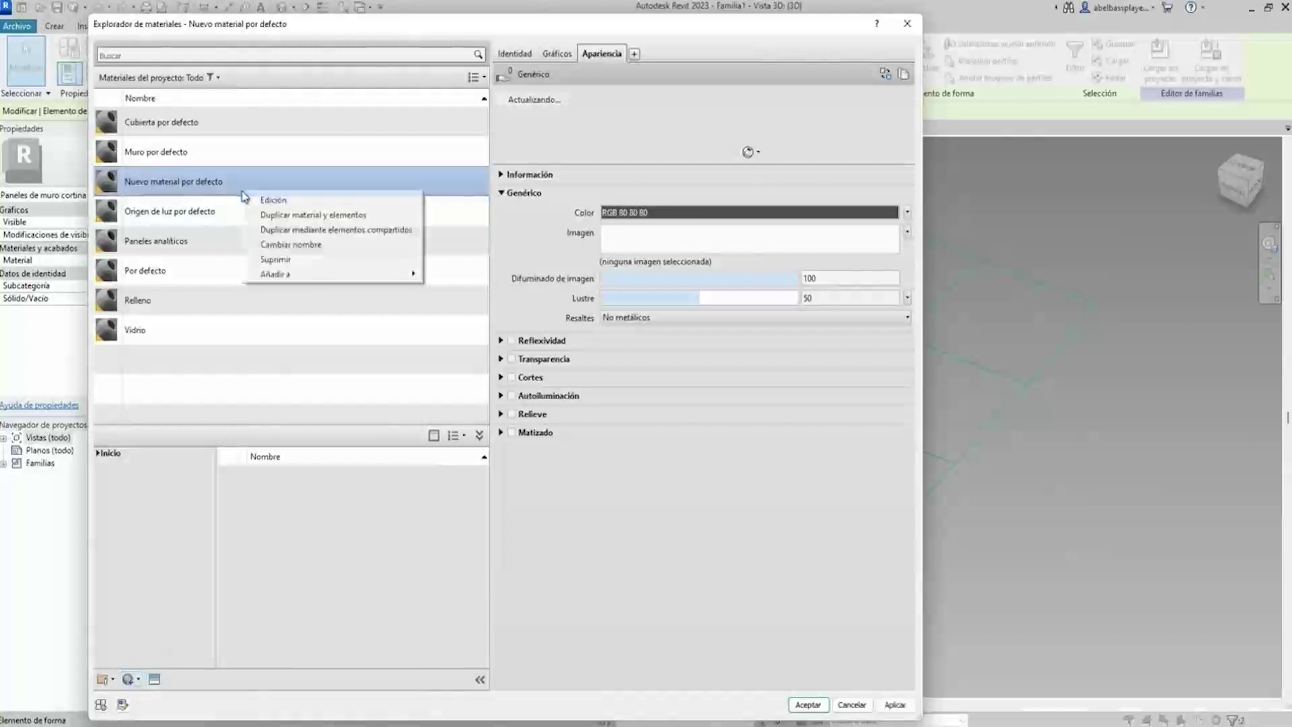
left_click(285, 246)
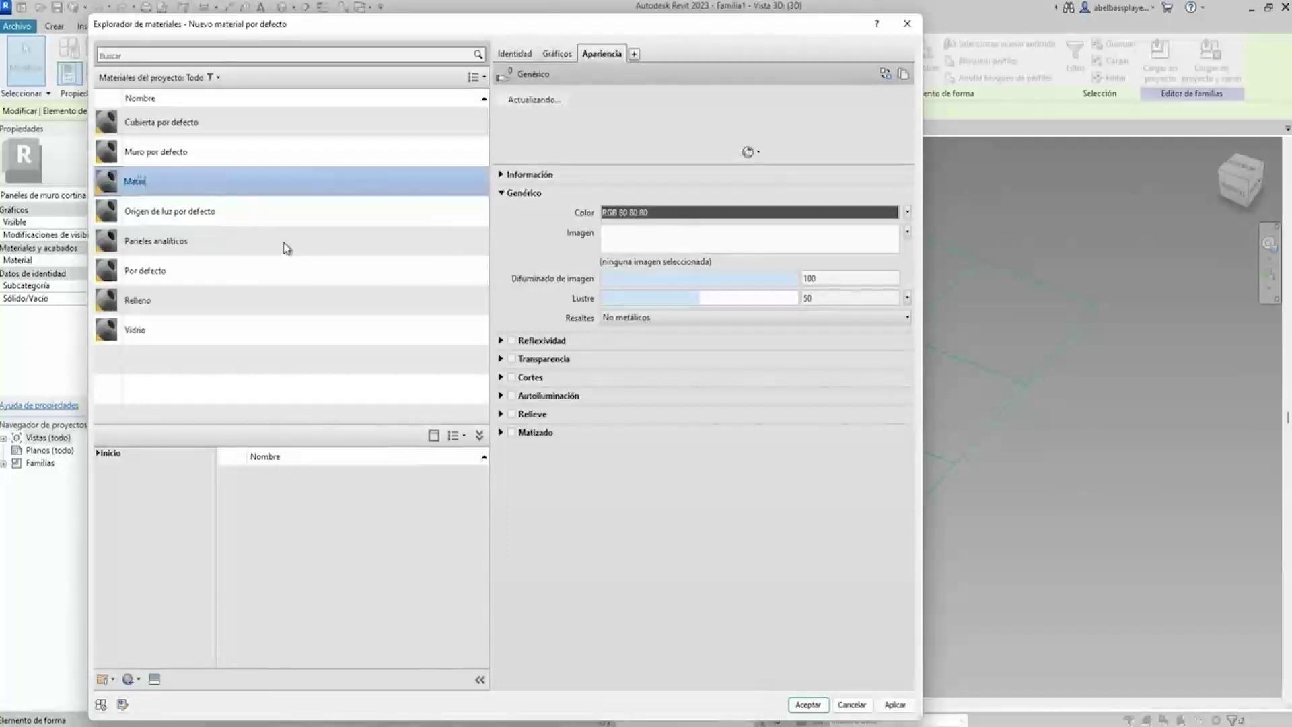
type("ial Textil")
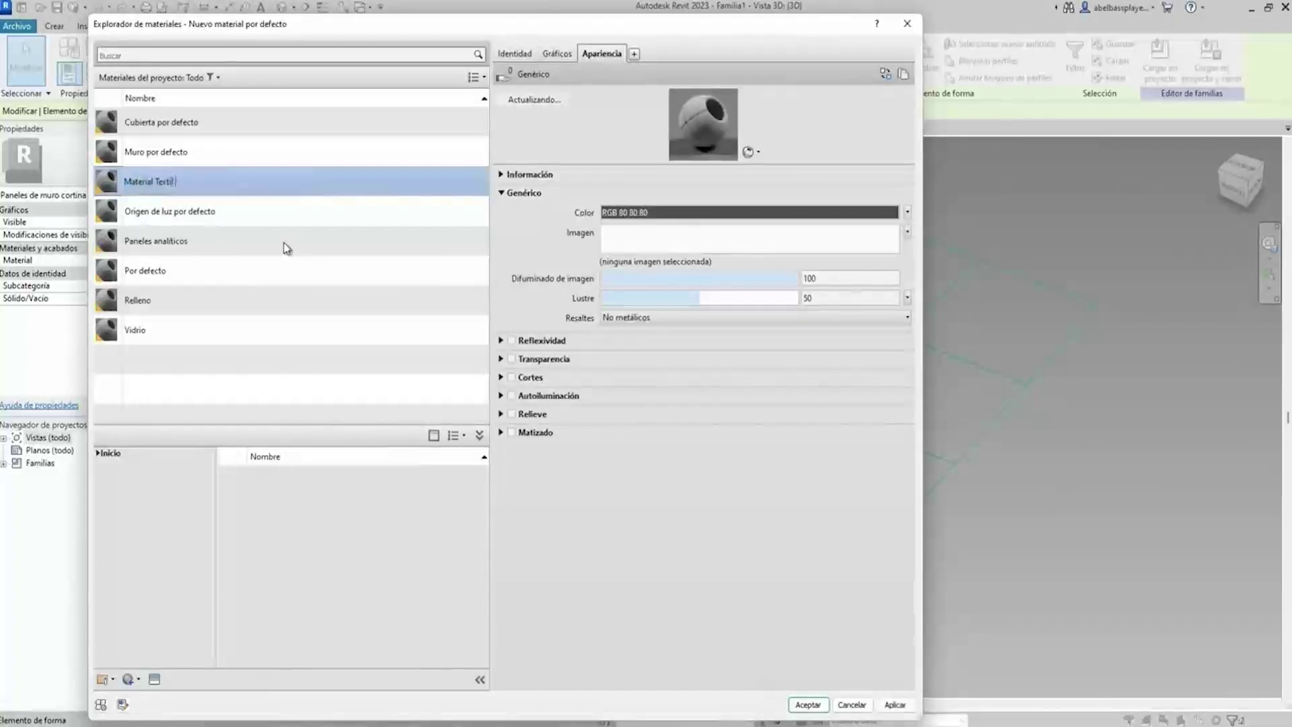
type("da")
key("Return")
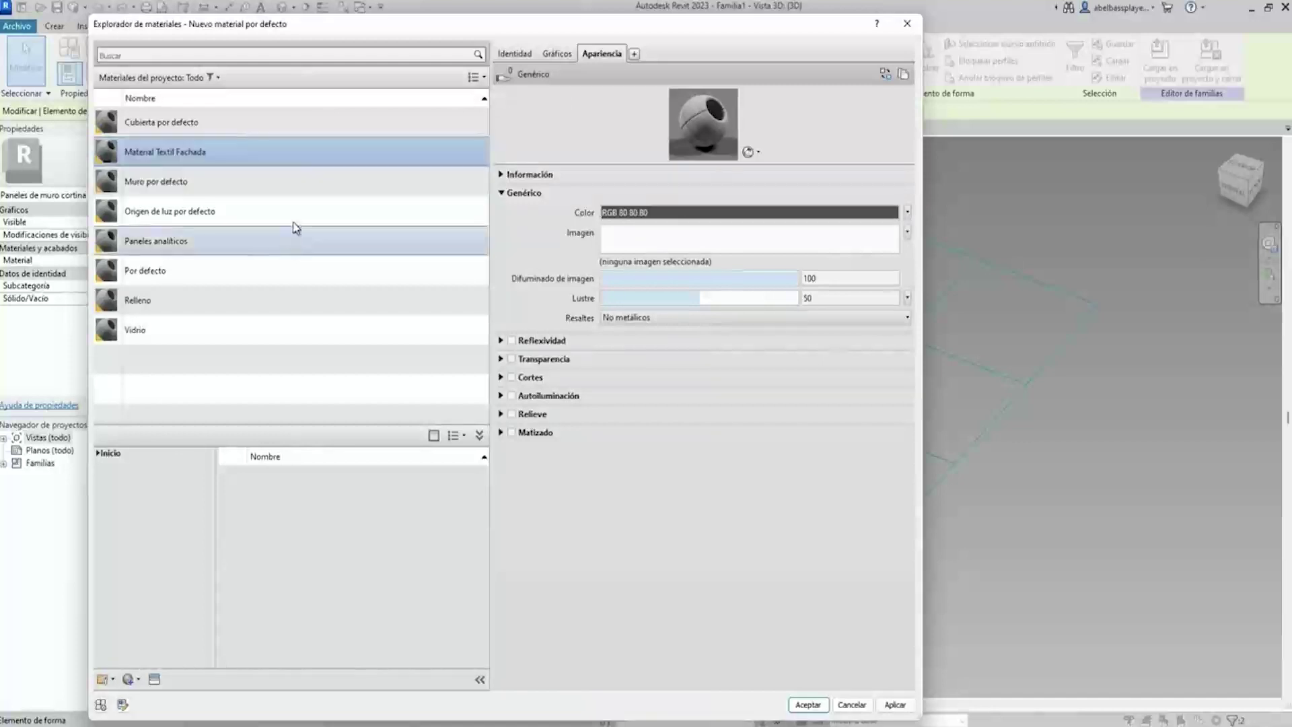
left_click(154, 679)
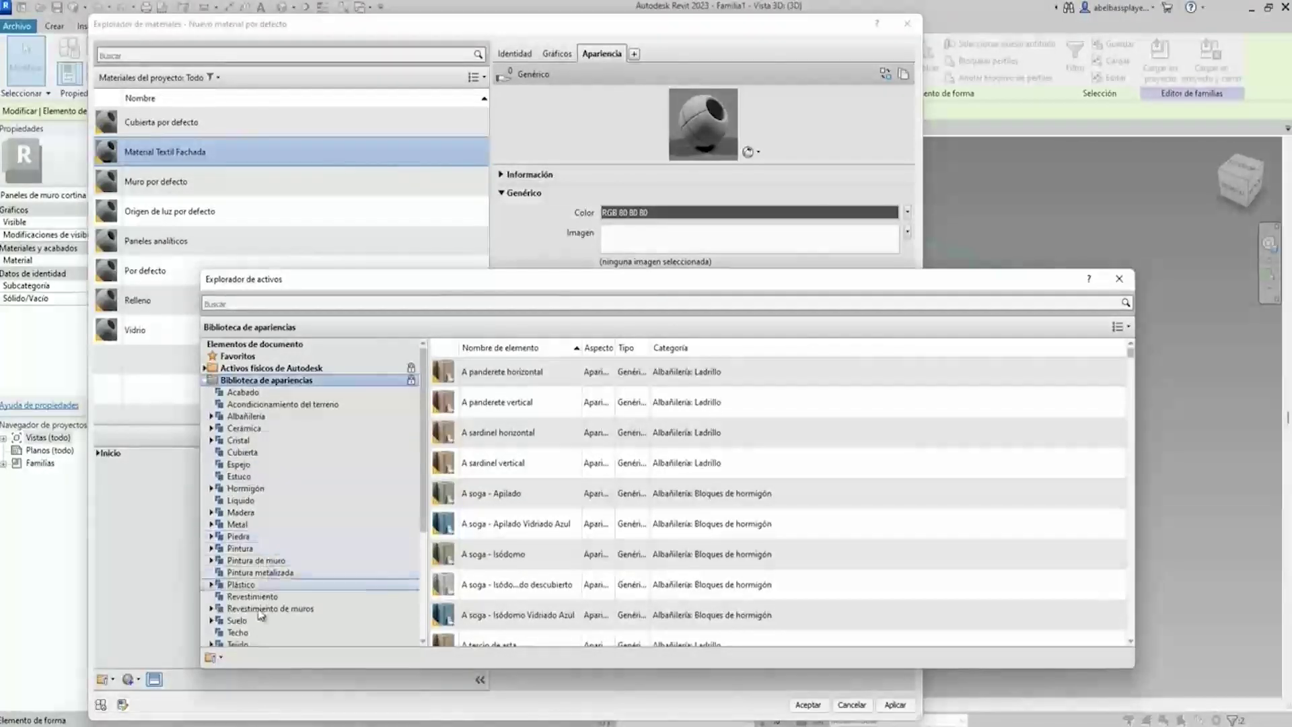
Assign the Tejido appearance 'Cuero - Desgastado' to the new material.
scroll(283, 558, "down", 2)
left_click(297, 569)
mouse_move(524, 432)
scroll(522, 468, "down", 1)
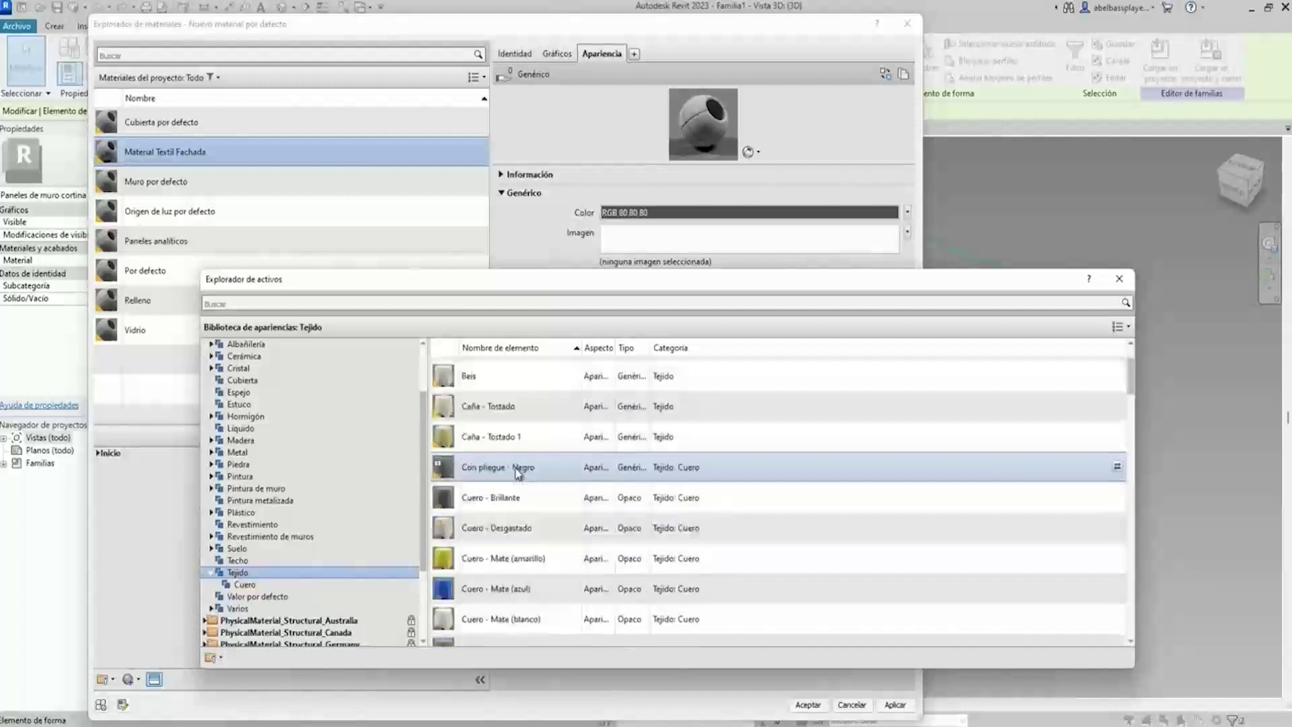
double_click(531, 530)
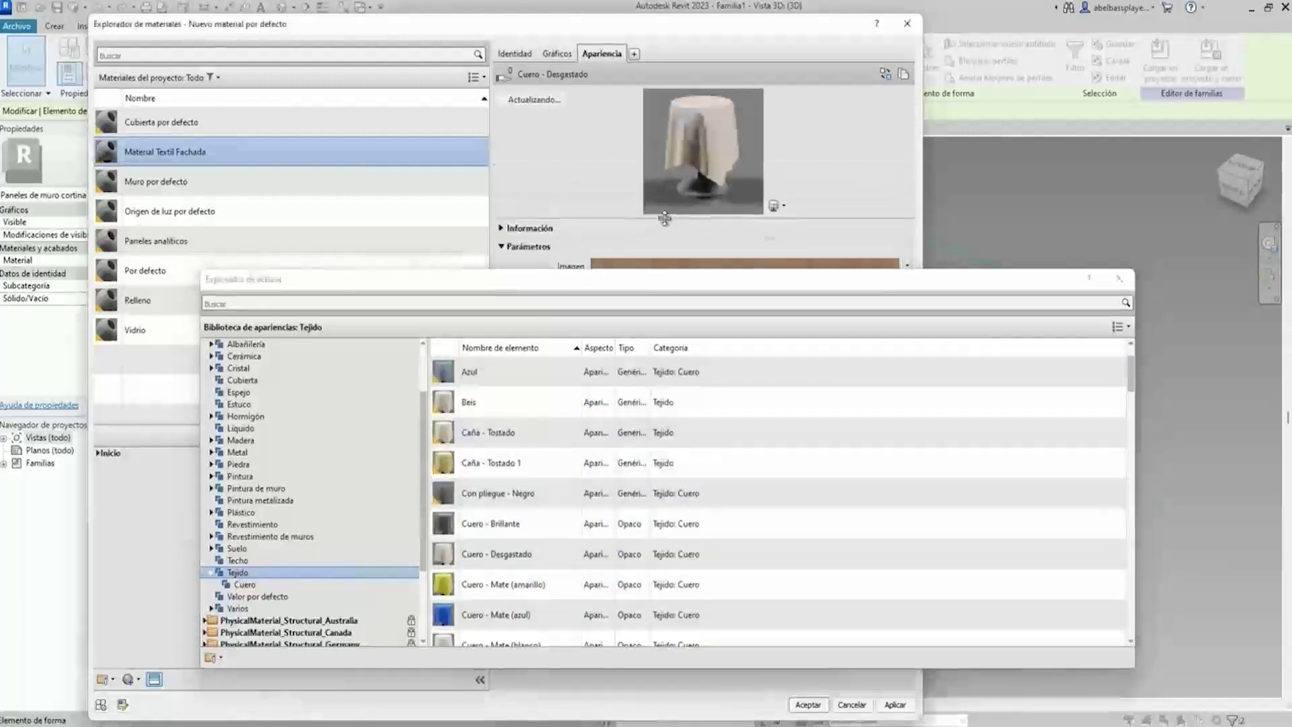
Preview the material on a sphere, close the library and apply the material.
left_click(787, 214)
left_click(815, 232)
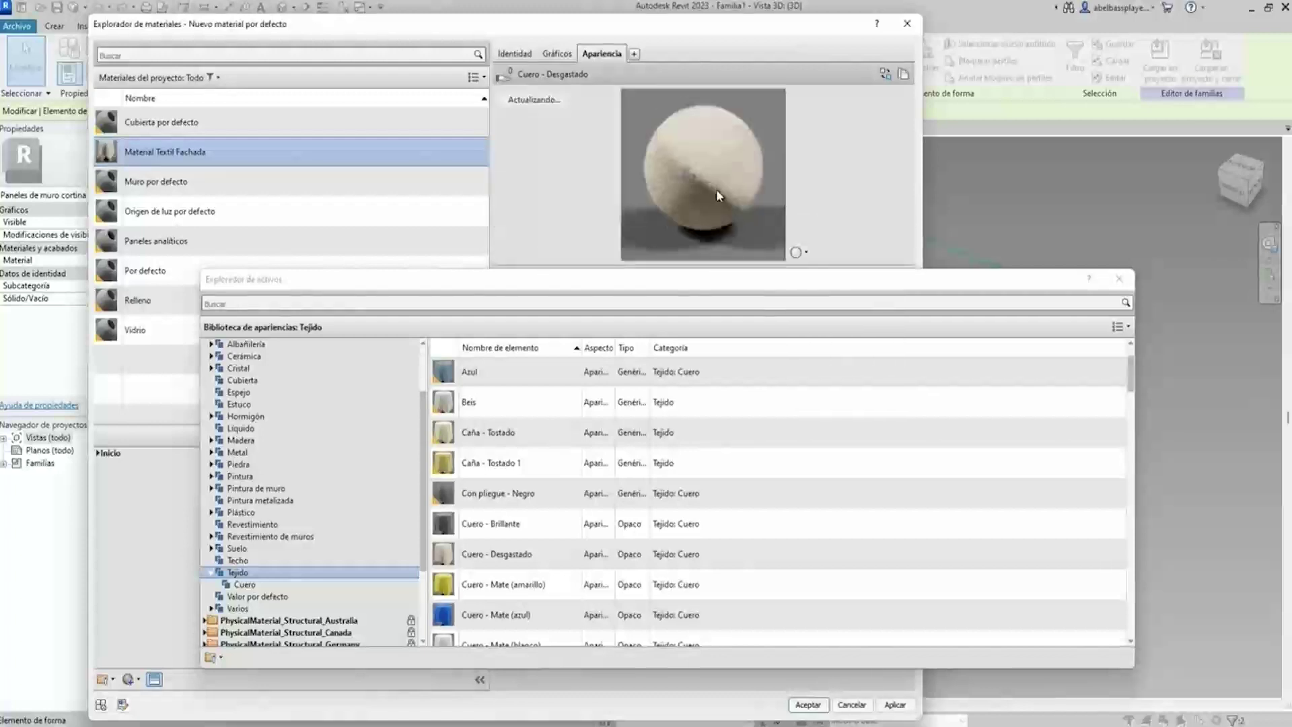
left_click(1043, 550)
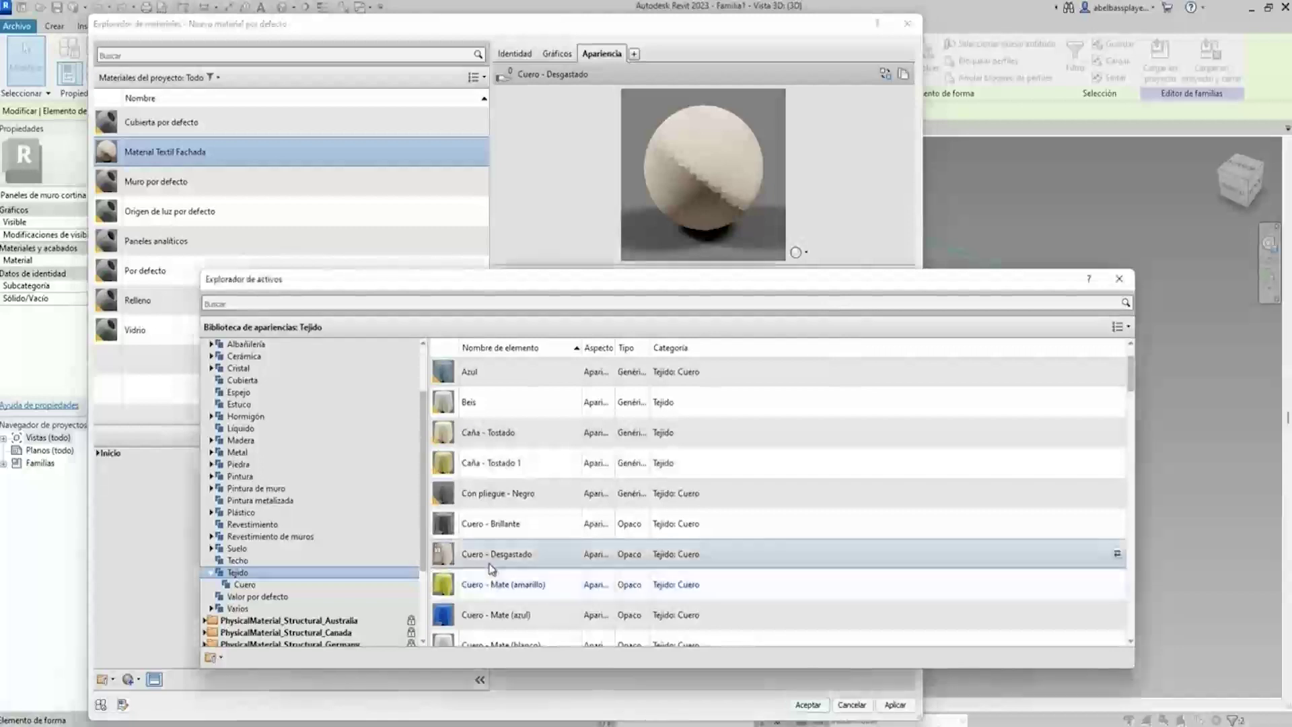
left_click(1119, 279)
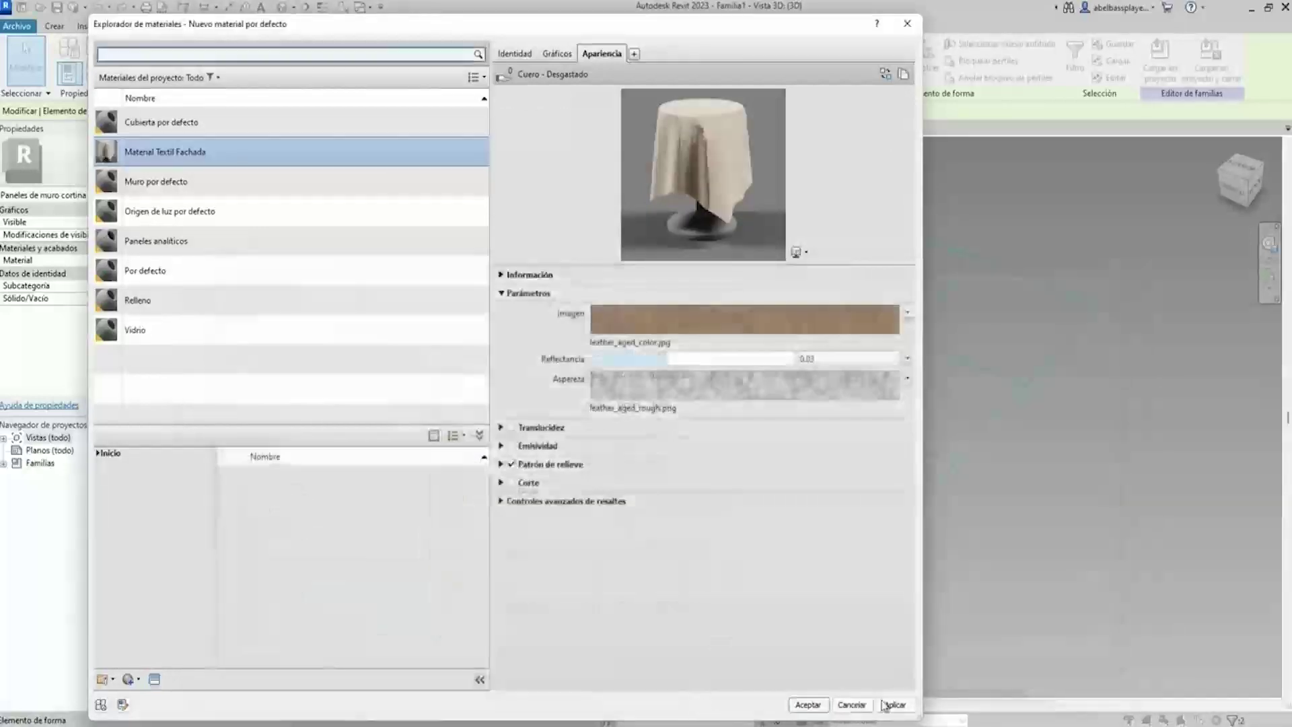
left_click(807, 705)
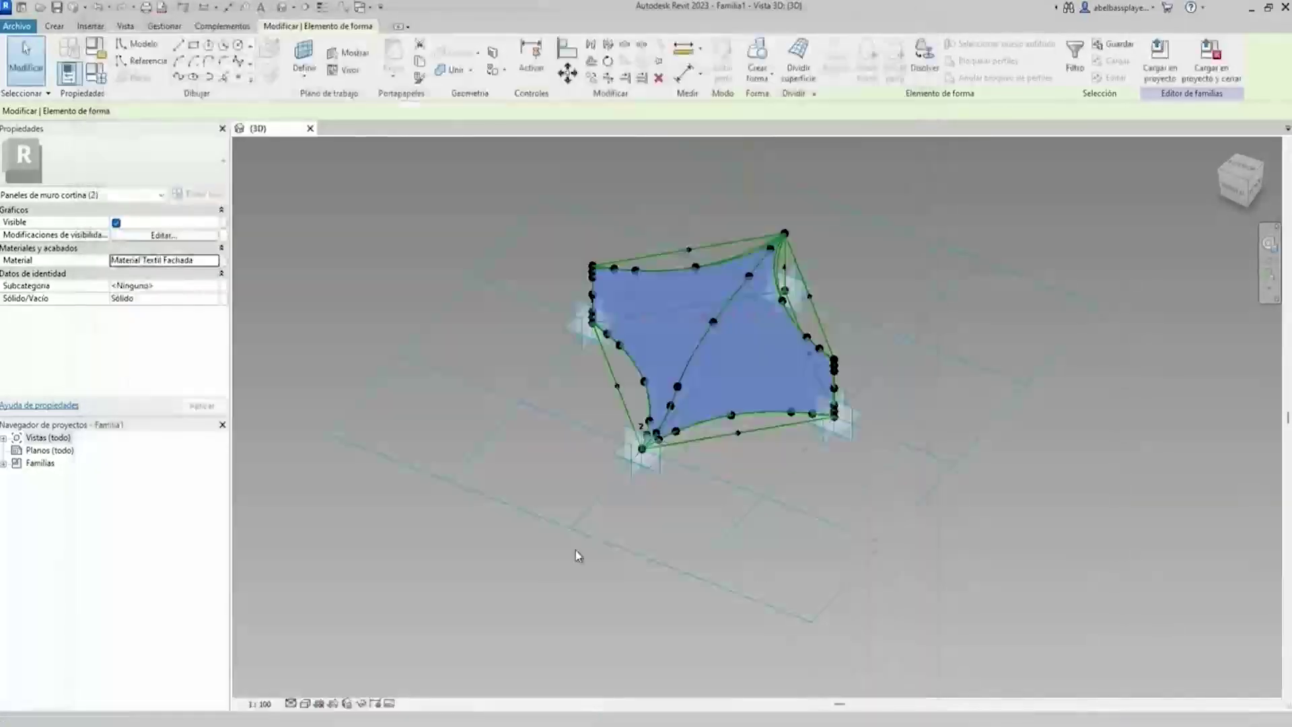
Start a new project from the architectural template.
left_click(602, 550)
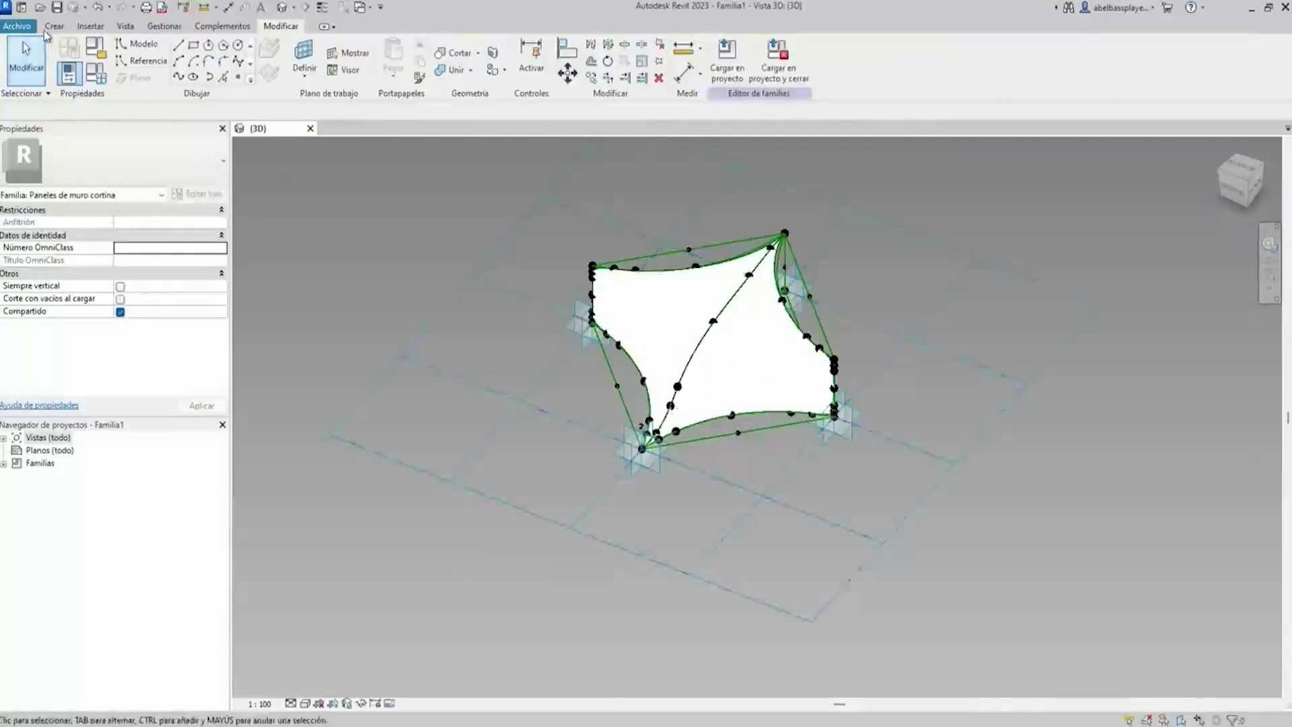
left_click(30, 29)
mouse_move(46, 79)
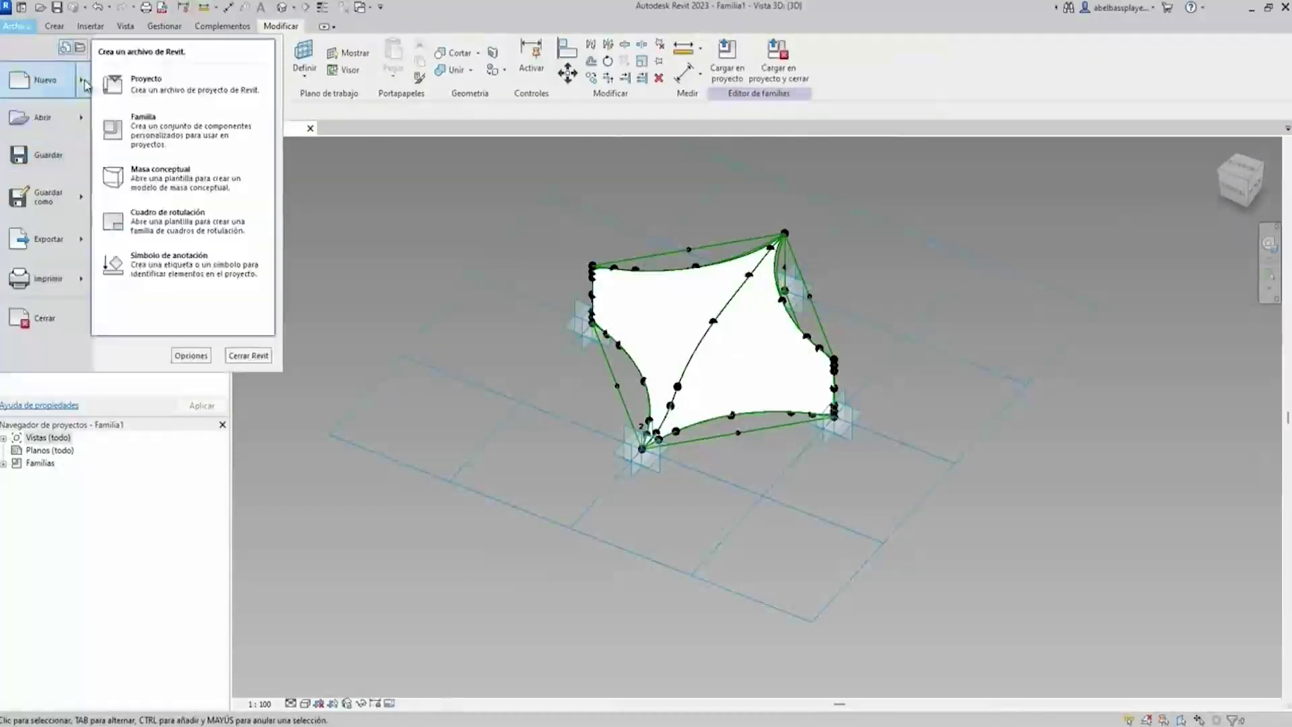
left_click(195, 94)
left_click(679, 345)
left_click(606, 368)
left_click(611, 419)
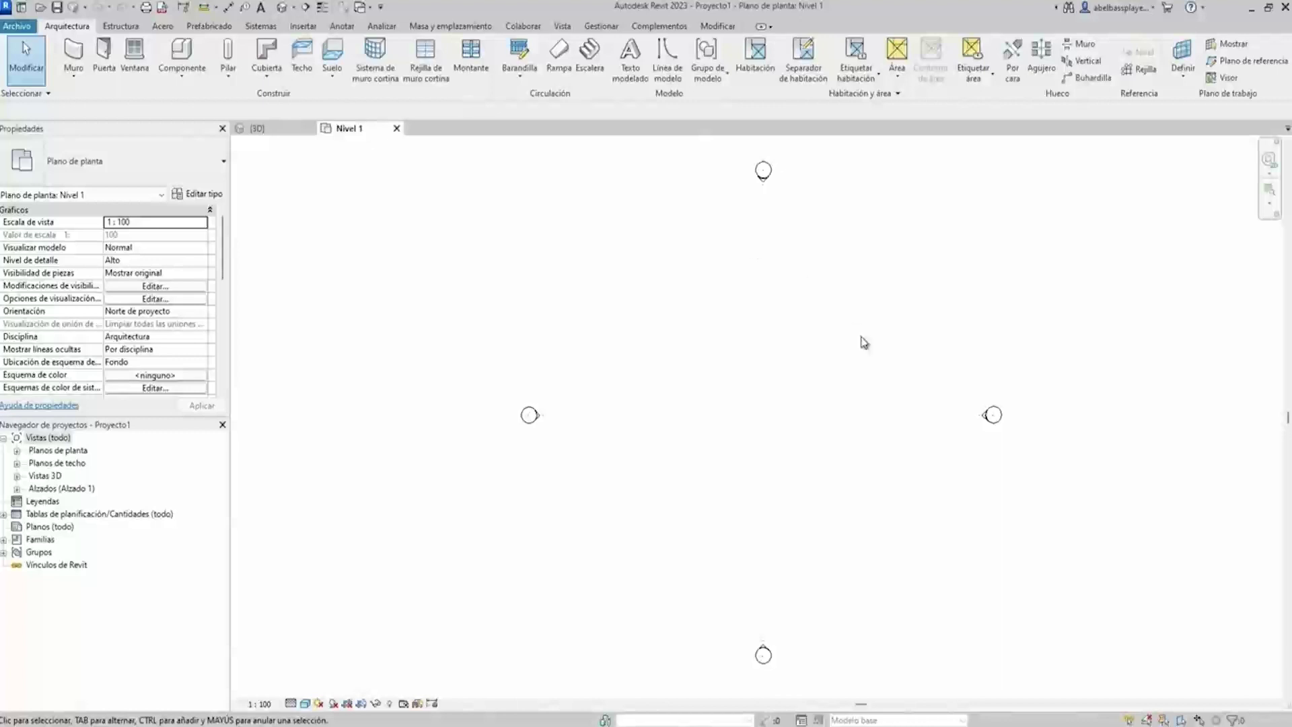
Review the project units settings via UN and close them.
key("u")
key("n")
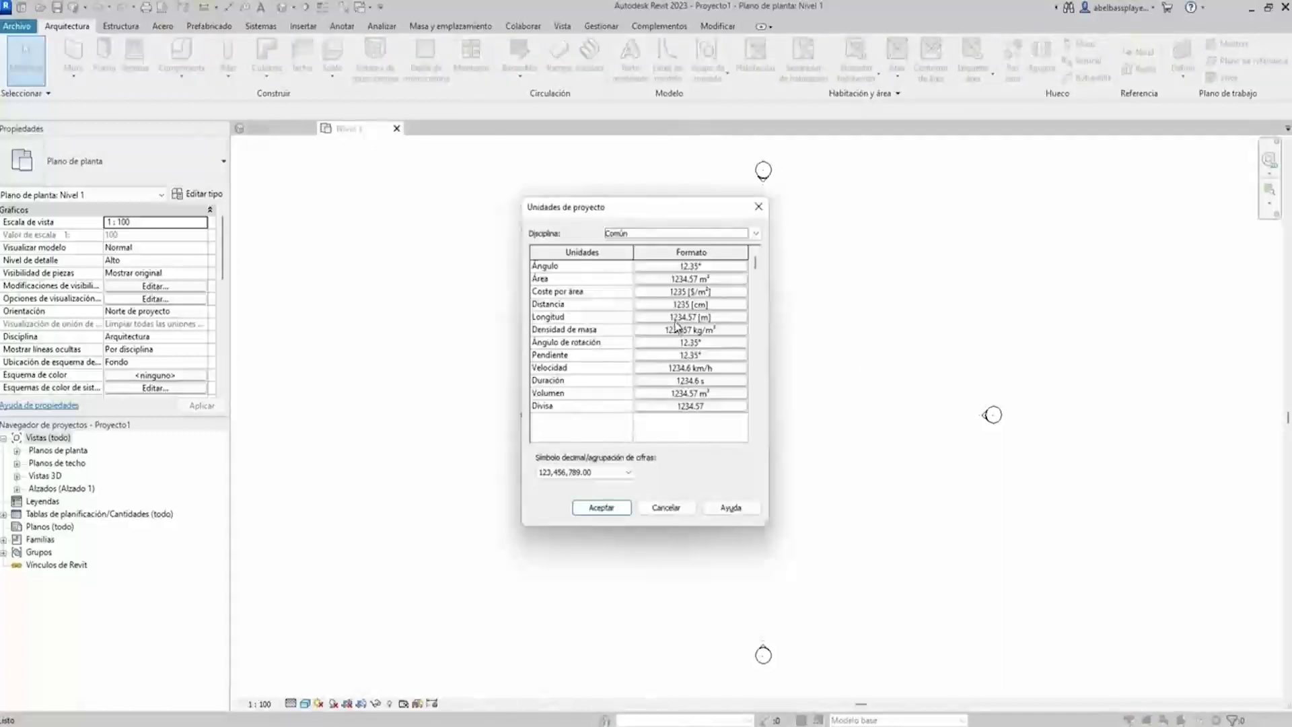
left_click(676, 326)
left_click(650, 467)
left_click(601, 507)
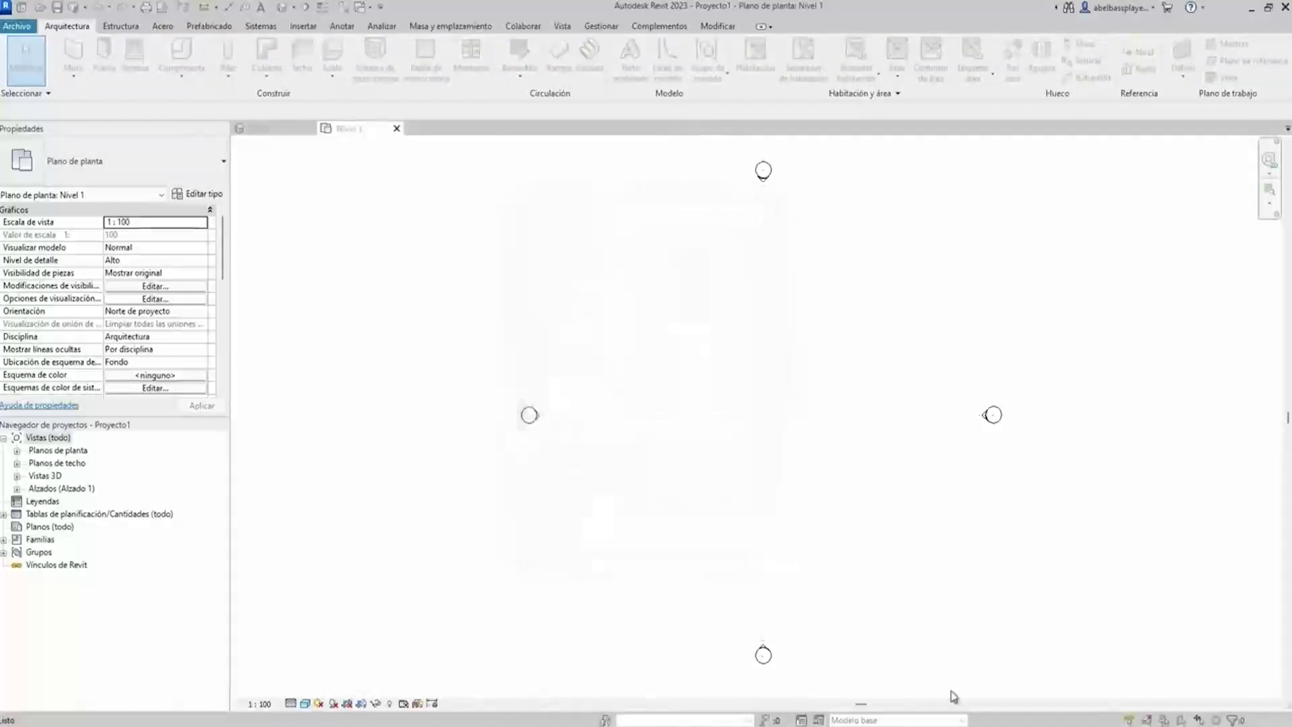
Start a new in-place mass with its default name.
left_click(473, 26)
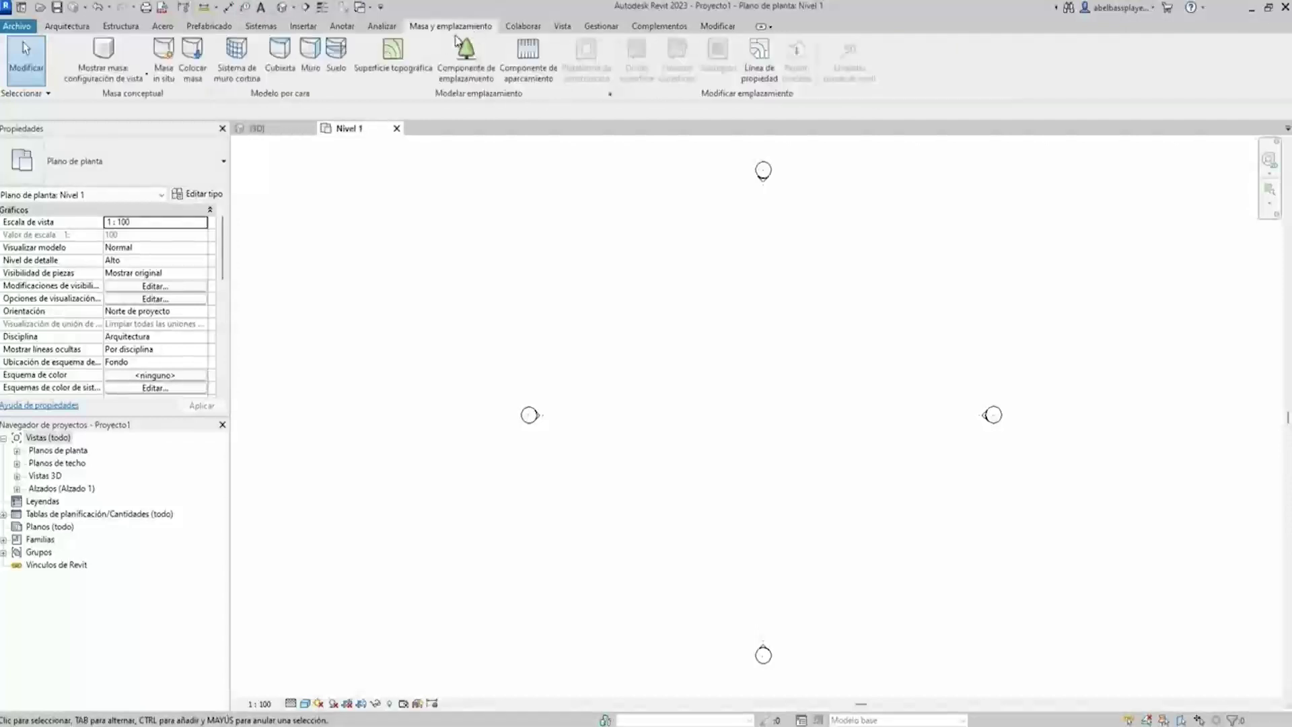
left_click(163, 57)
left_click(727, 421)
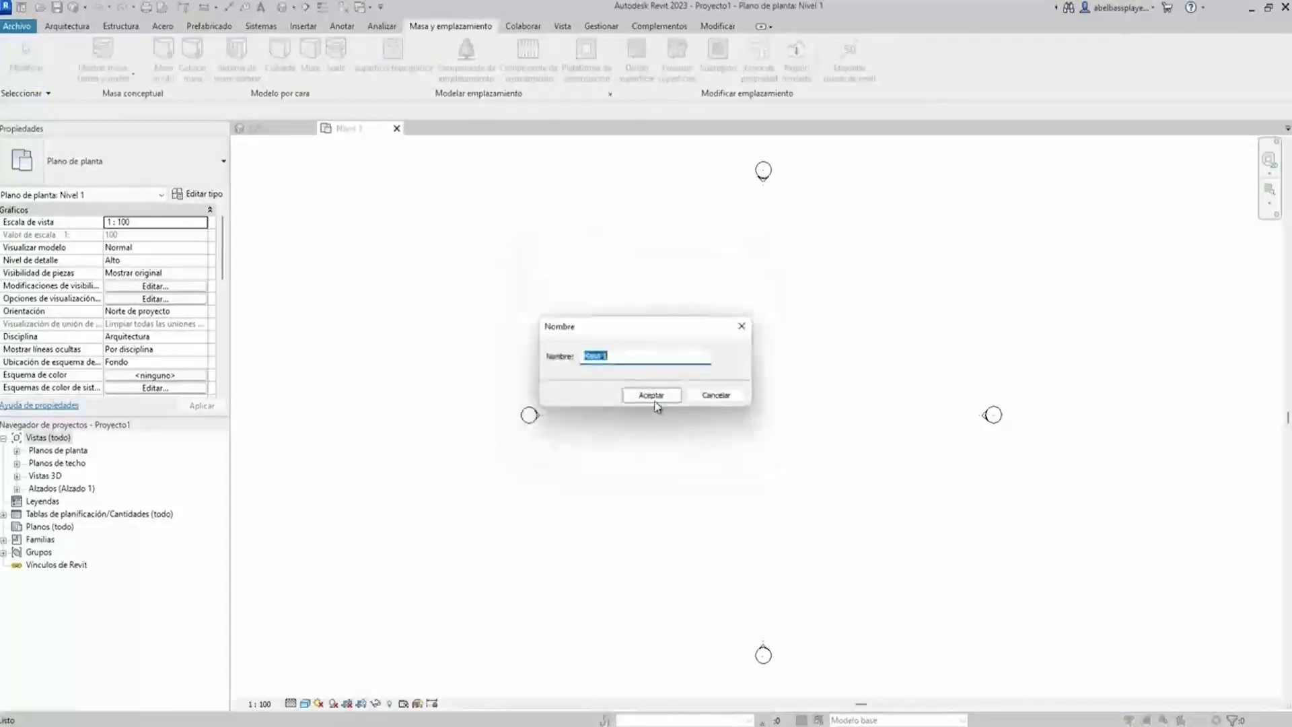
left_click(651, 395)
Draw a 20-unit model line in the mass.
left_click(178, 46)
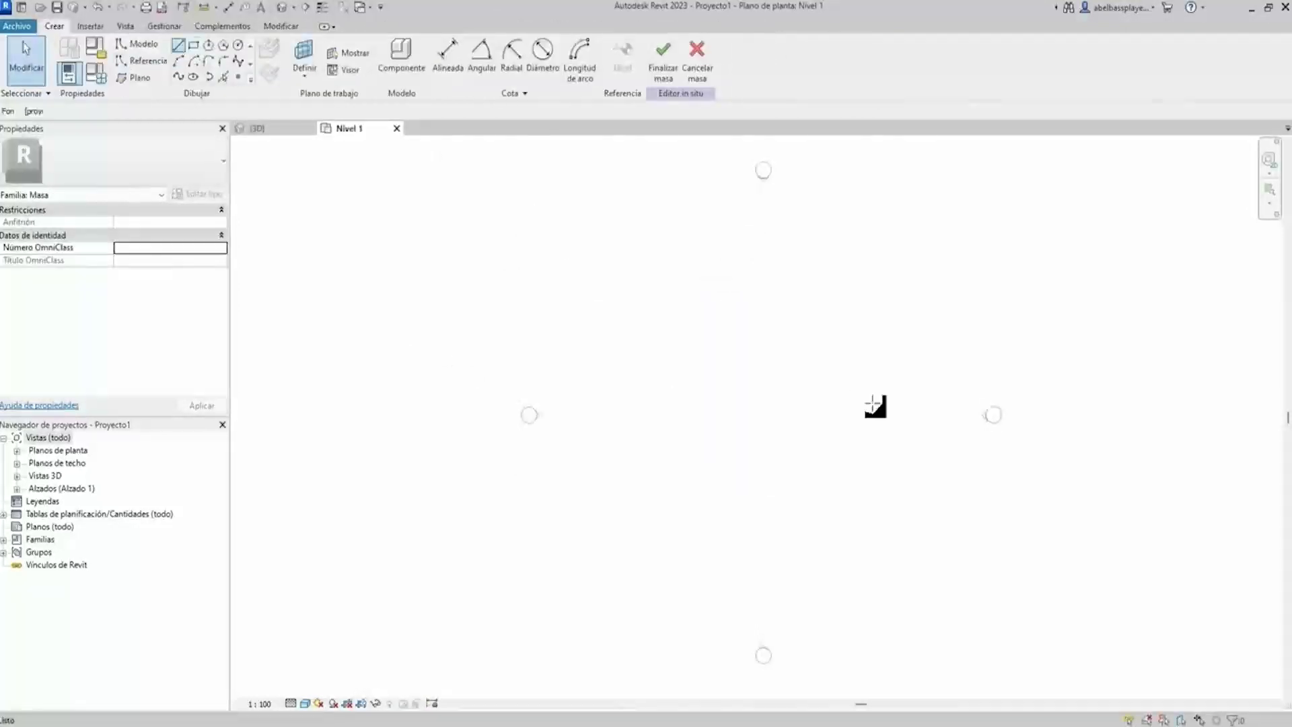
left_click(880, 406)
type("0")
key("Return")
key("Escape")
key("Escape")
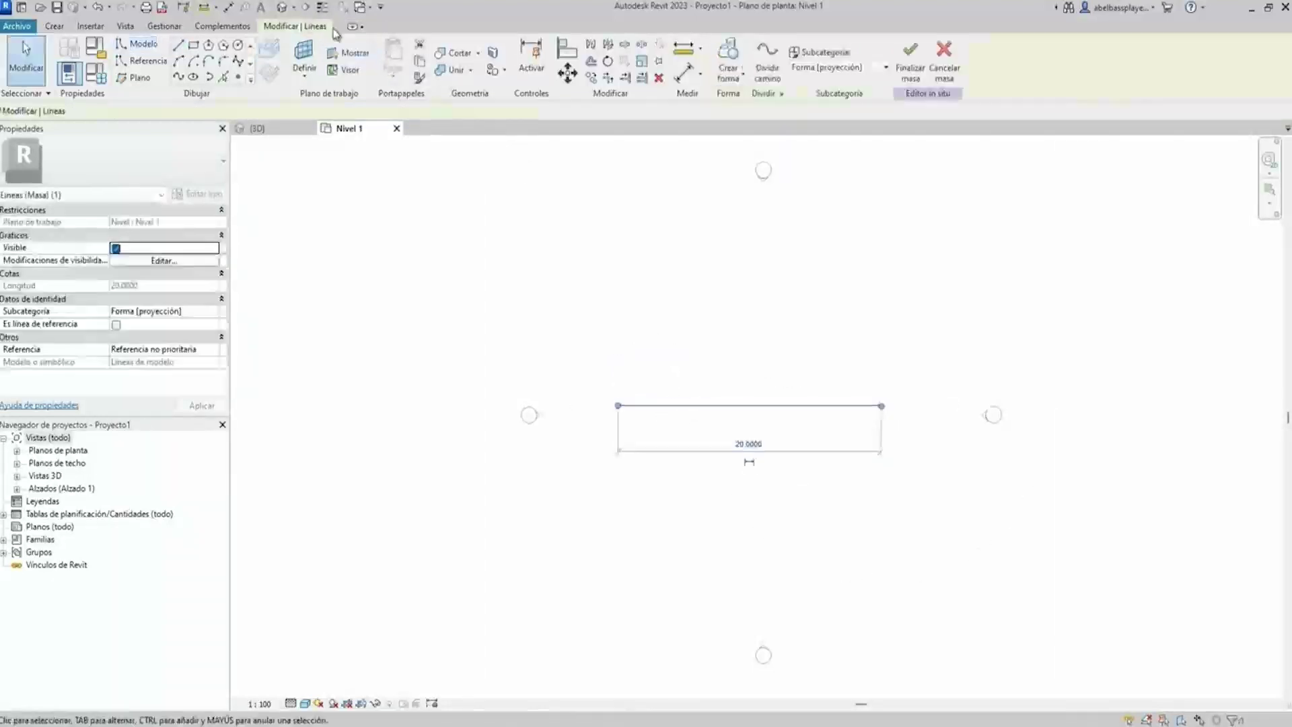
In the default 3D view, extrude the line into a surface and divide it into a UV grid.
left_click(279, 7)
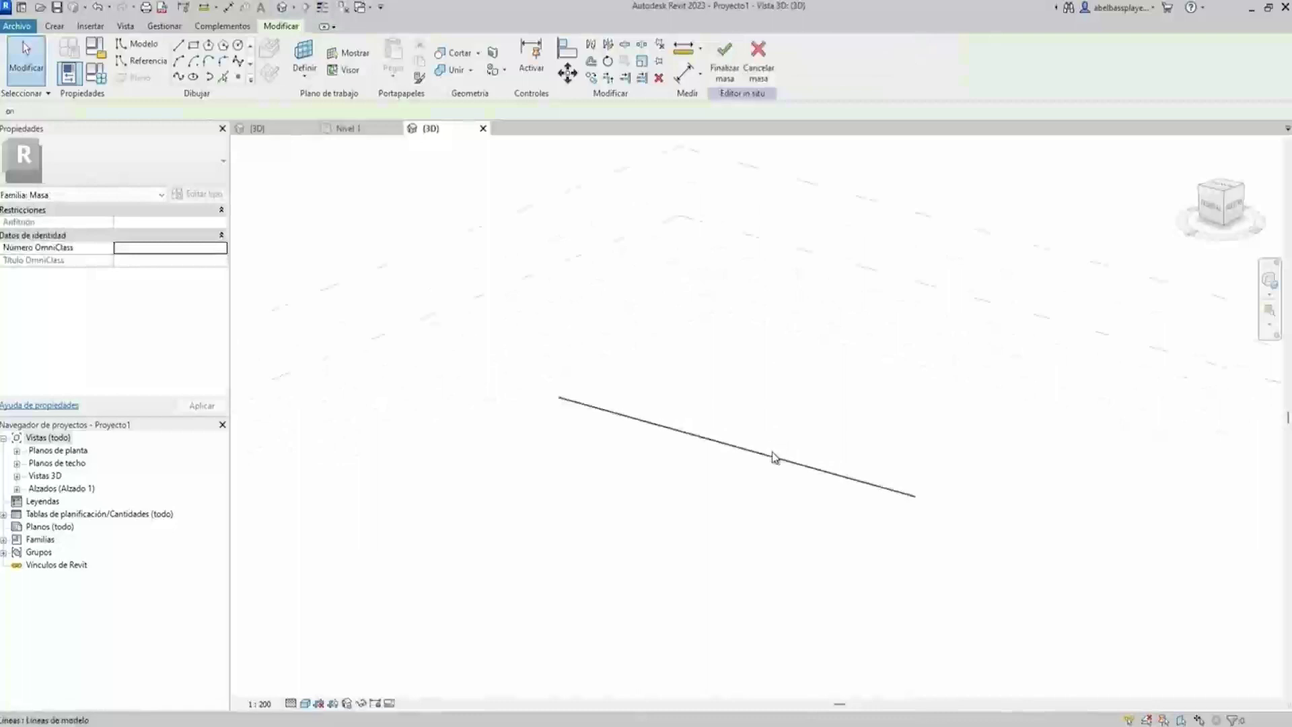
left_click(728, 64)
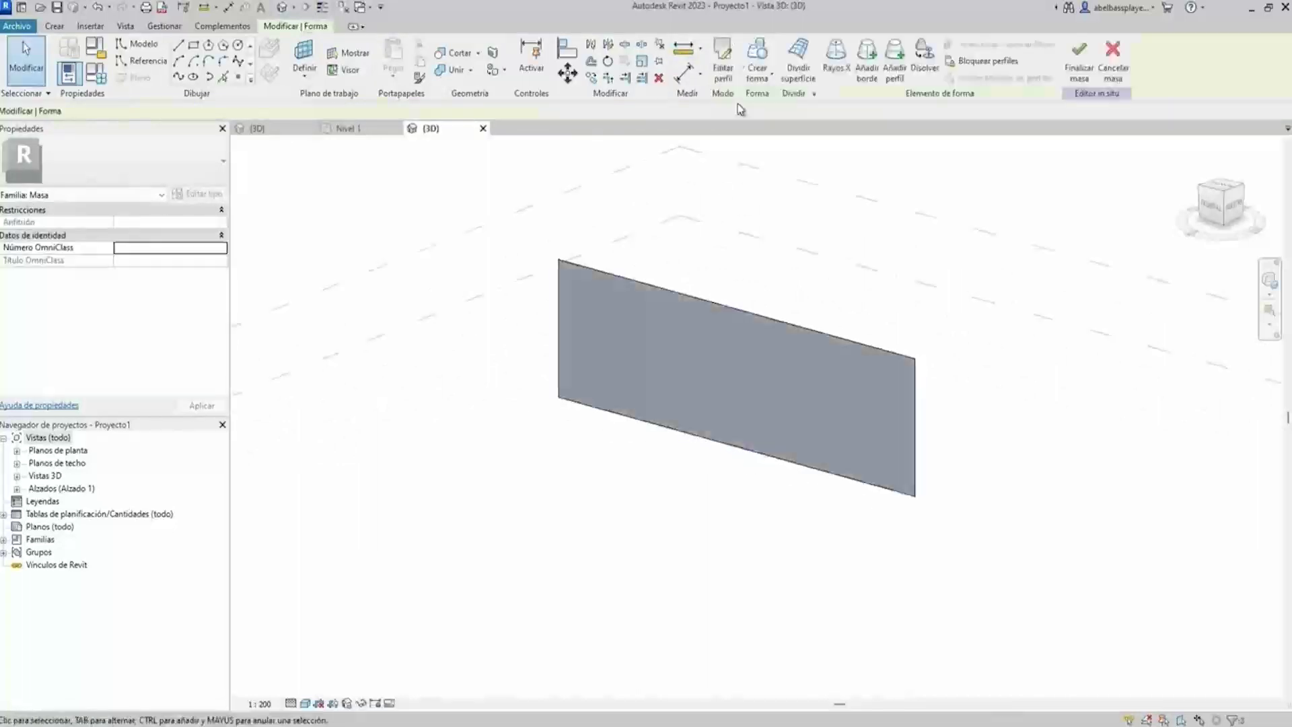
left_click(899, 355)
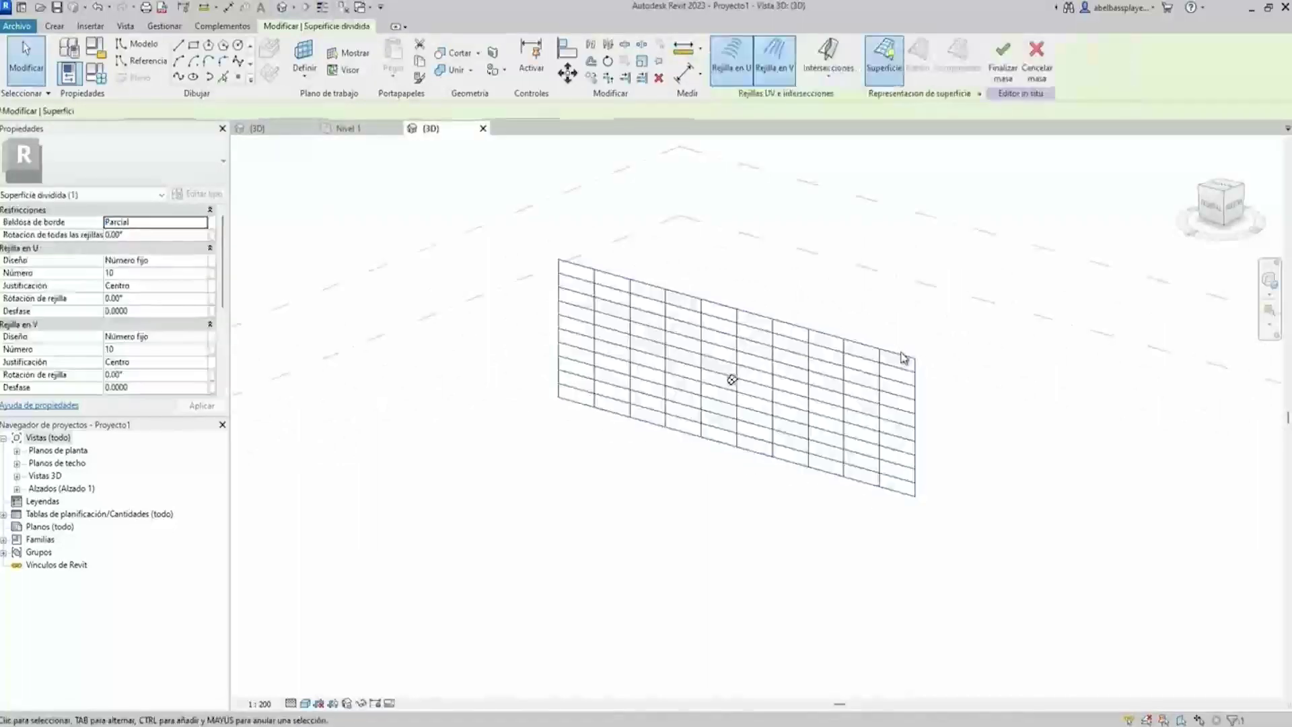
left_click(939, 395)
Resize the surface form to 20 units high and 80 units wide.
left_click(905, 363)
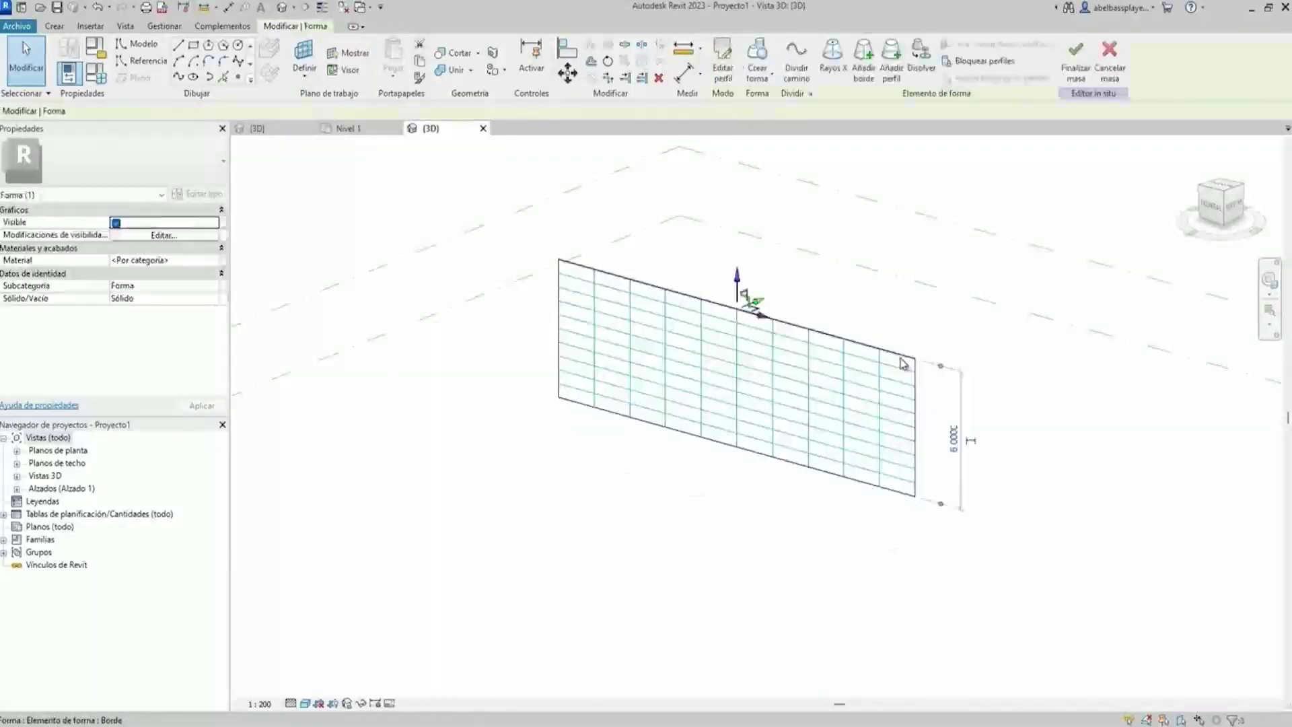
left_click(953, 439)
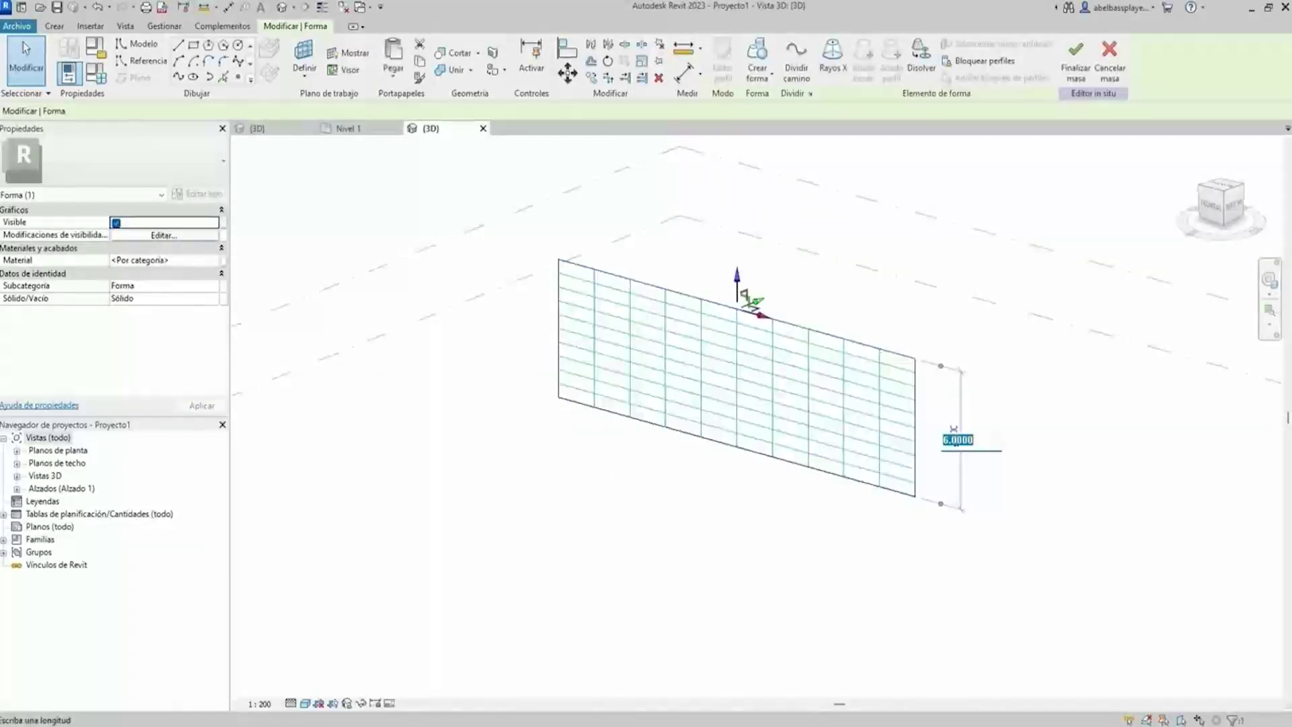
type("20.0000")
key("Return")
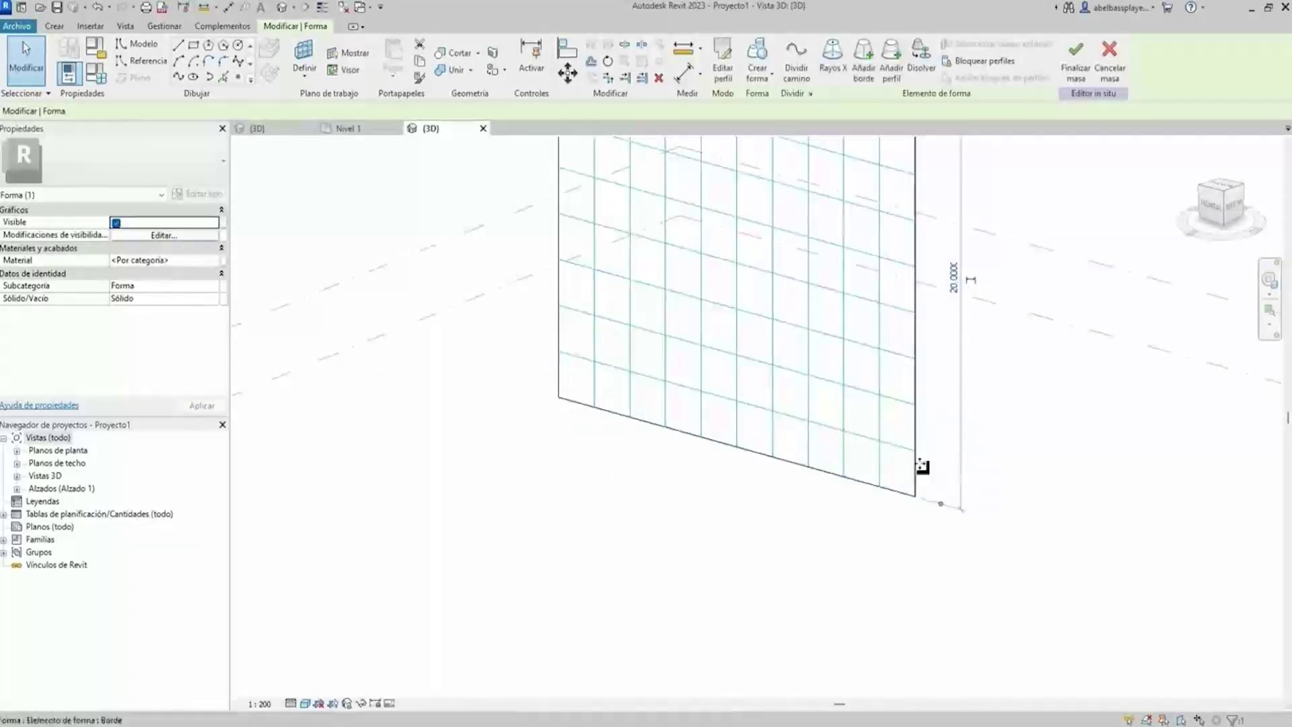
left_click(922, 466)
left_click(742, 497)
type("80")
key("Return")
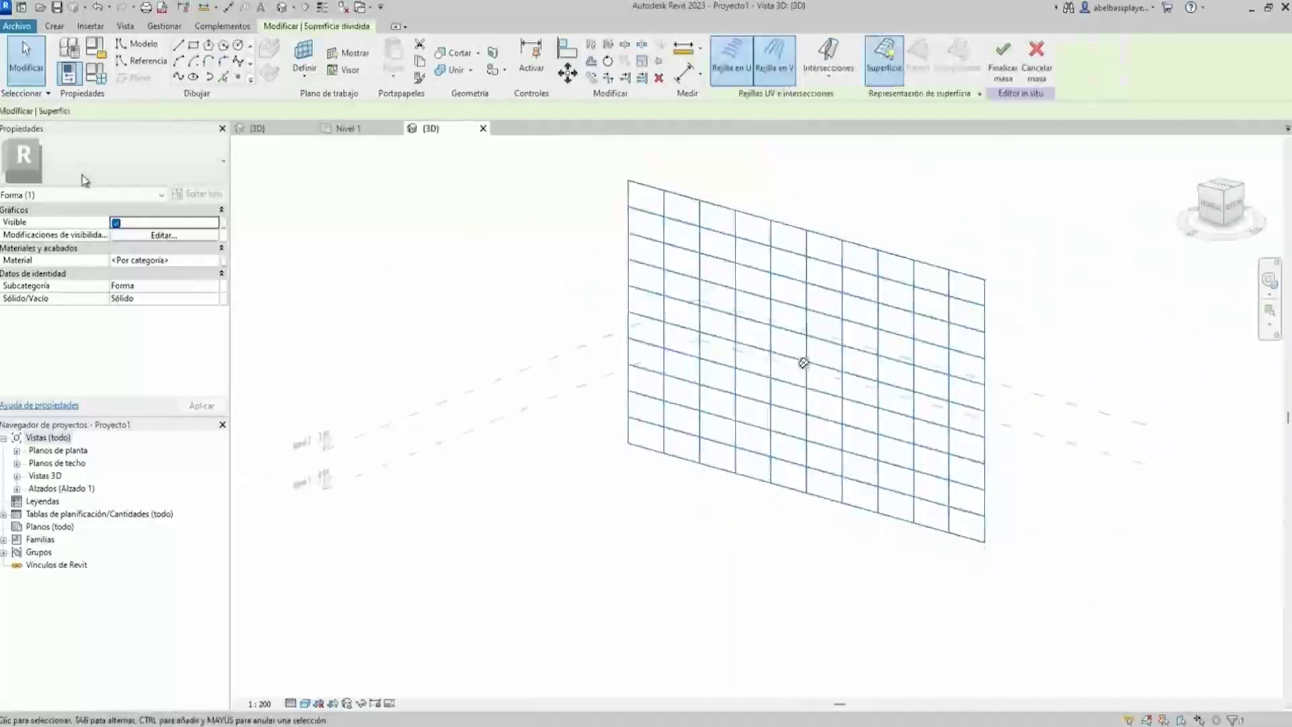
Apply the Romboide pattern to the divided surface.
left_click(127, 174)
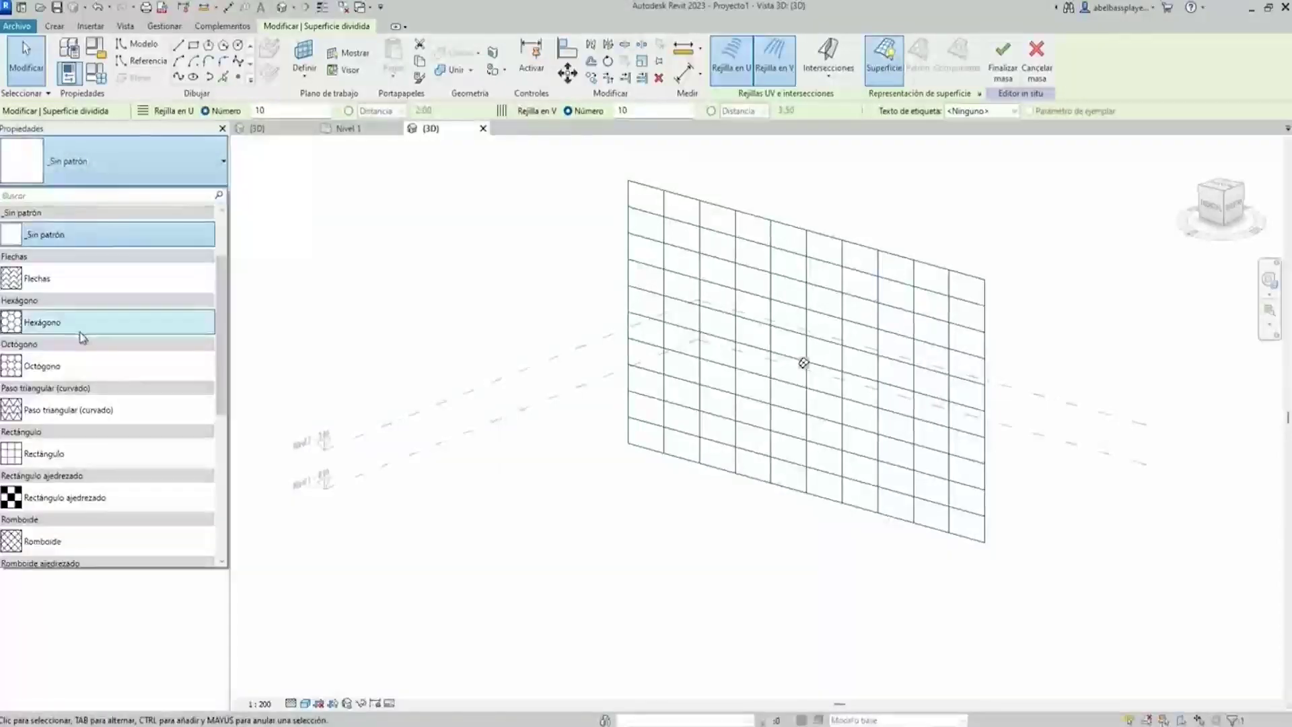
scroll(83, 377, "down", 1)
scroll(86, 434, "down", 2)
left_click(86, 417)
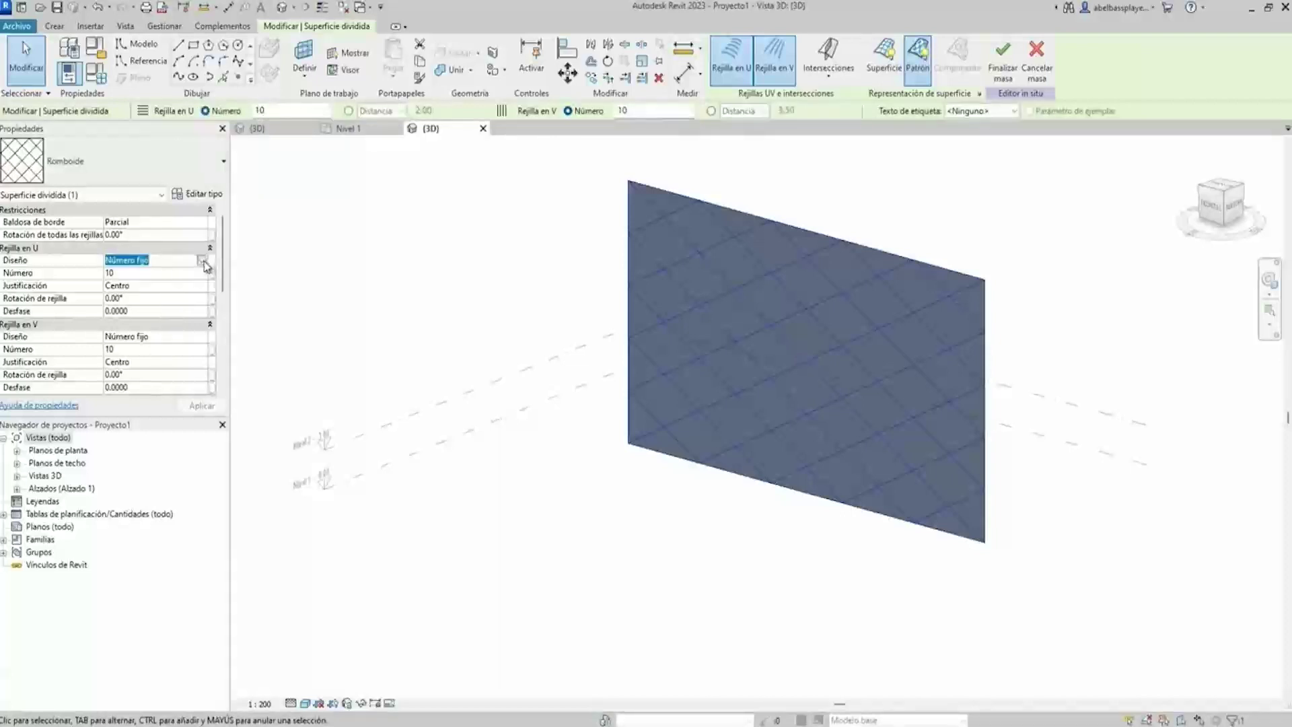
Set both U and V grids to Distancia fija with a spacing of 4.
left_click(203, 261)
left_click(155, 284)
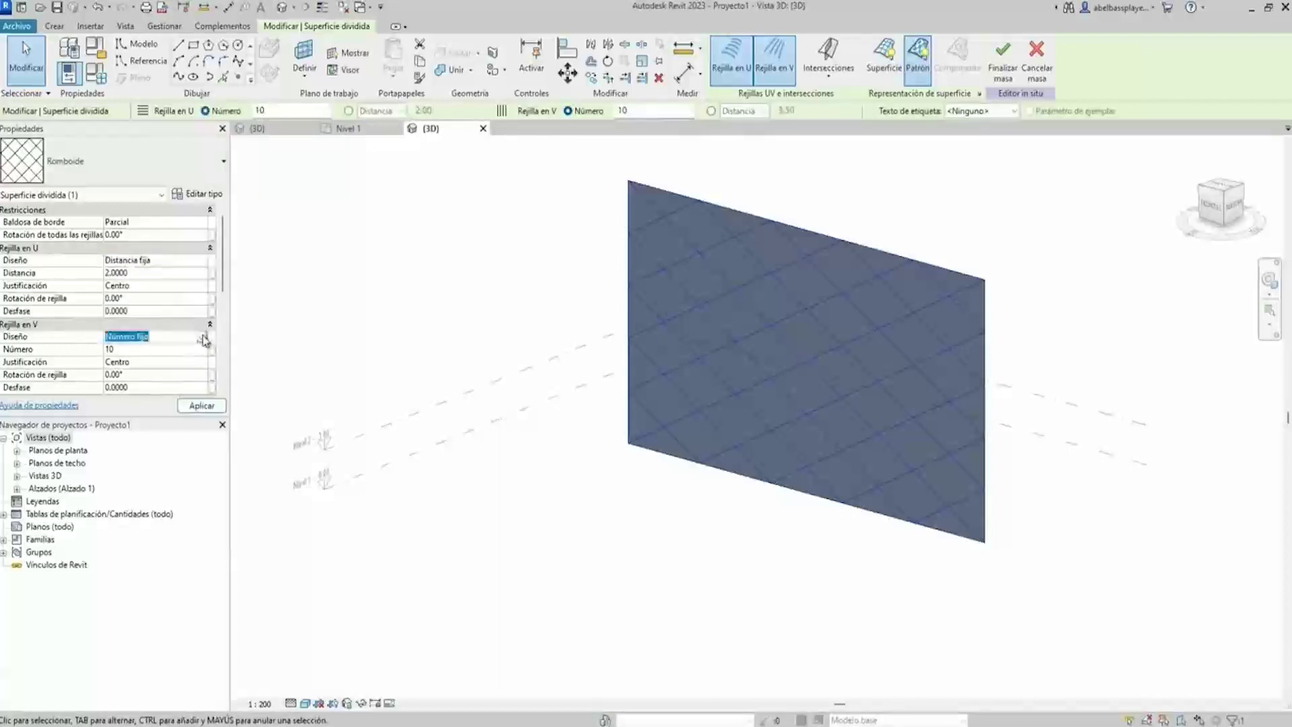
left_click(203, 336)
left_click(147, 360)
left_click(159, 273)
type("4.0000")
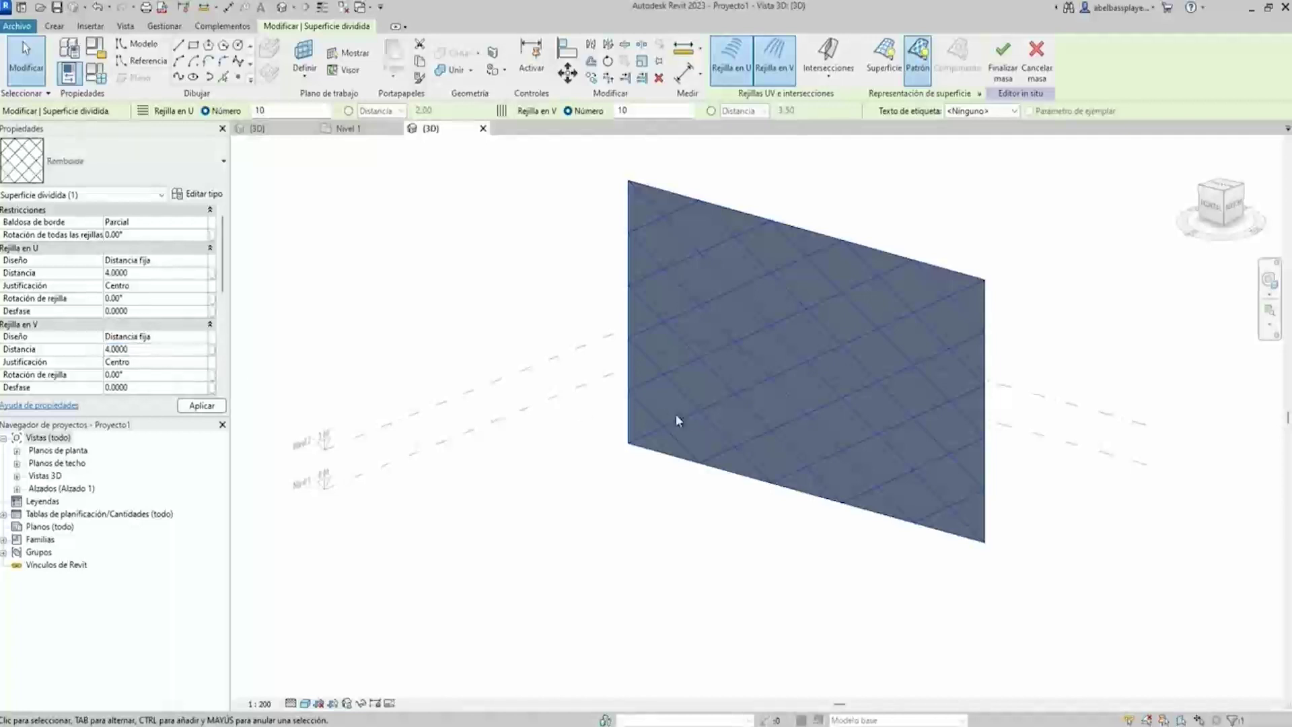
left_click(528, 446)
left_click(987, 499)
Set the form width to 50 and its height to 30.
left_click(821, 523)
key("Return")
scroll(927, 467, "down", 1)
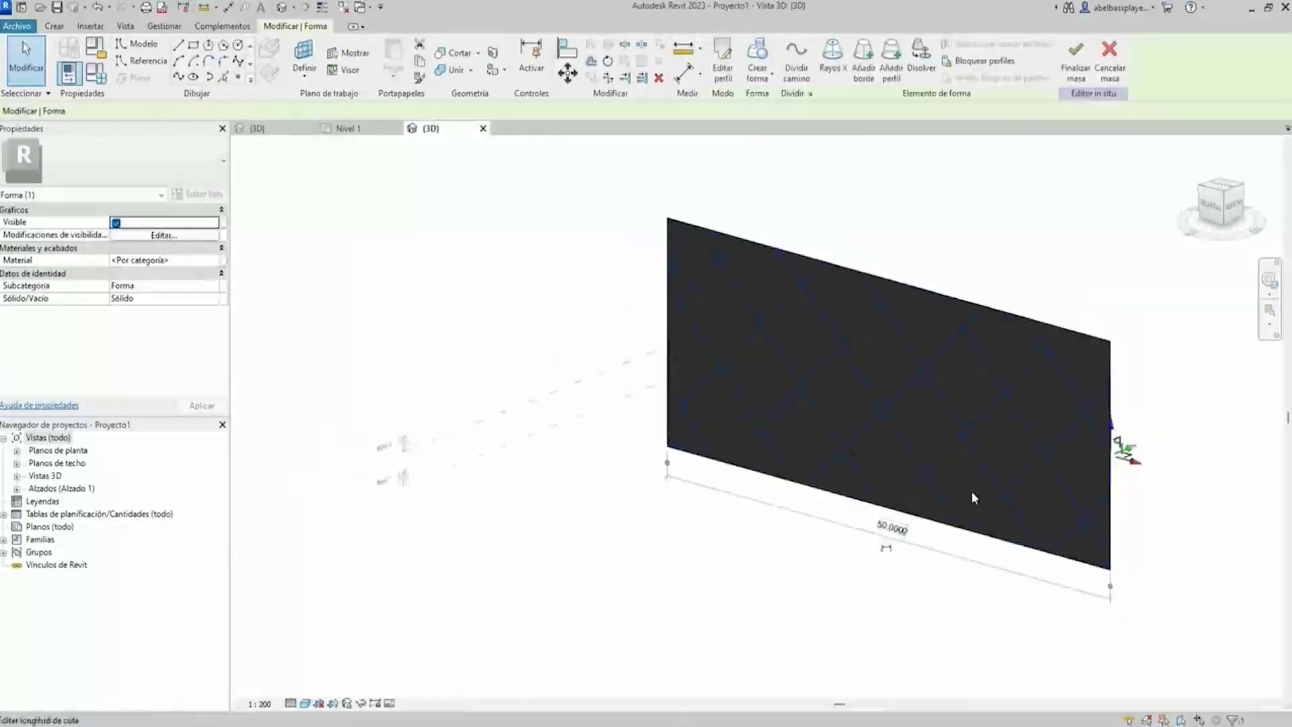
left_click(1092, 337)
left_click(1125, 461)
key("Return")
Widen the form to 60 units via the right edge's temporary dimension.
scroll(935, 485, "down", 1)
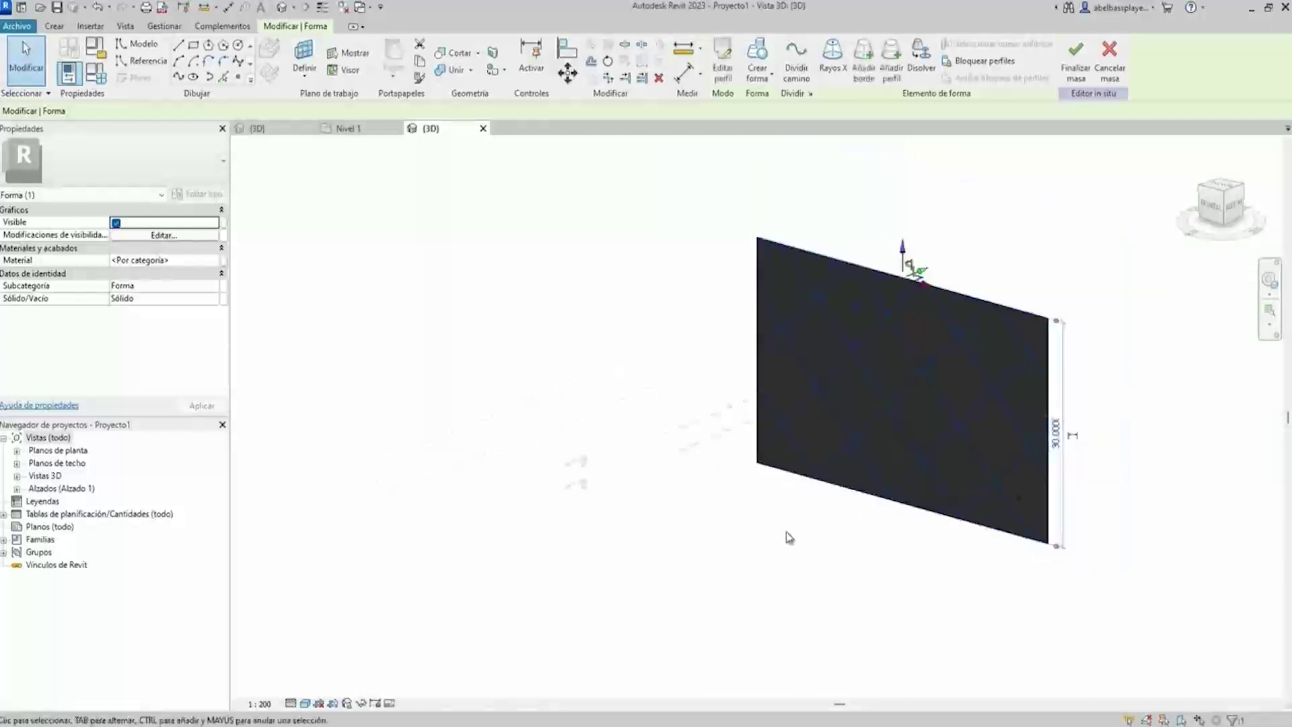
middle_click_drag(826, 543, 1066, 552, "shift")
key("Escape")
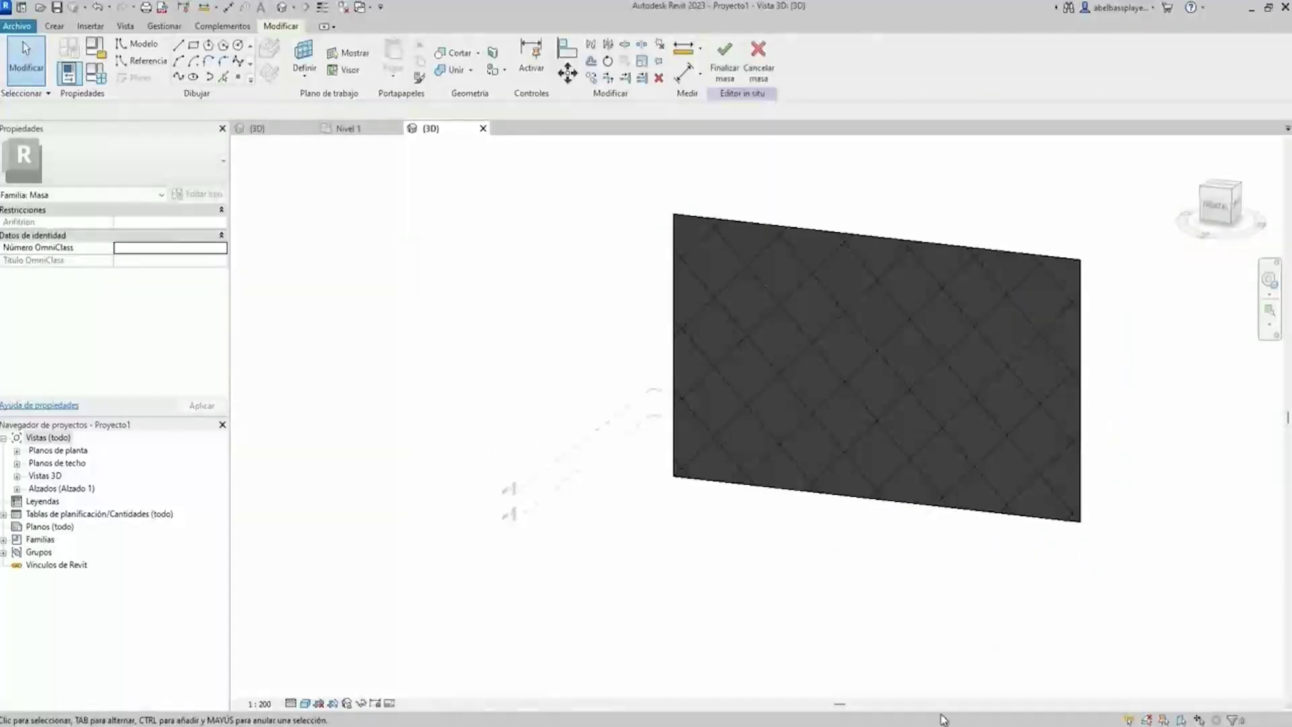
left_click(1083, 447)
key("Escape")
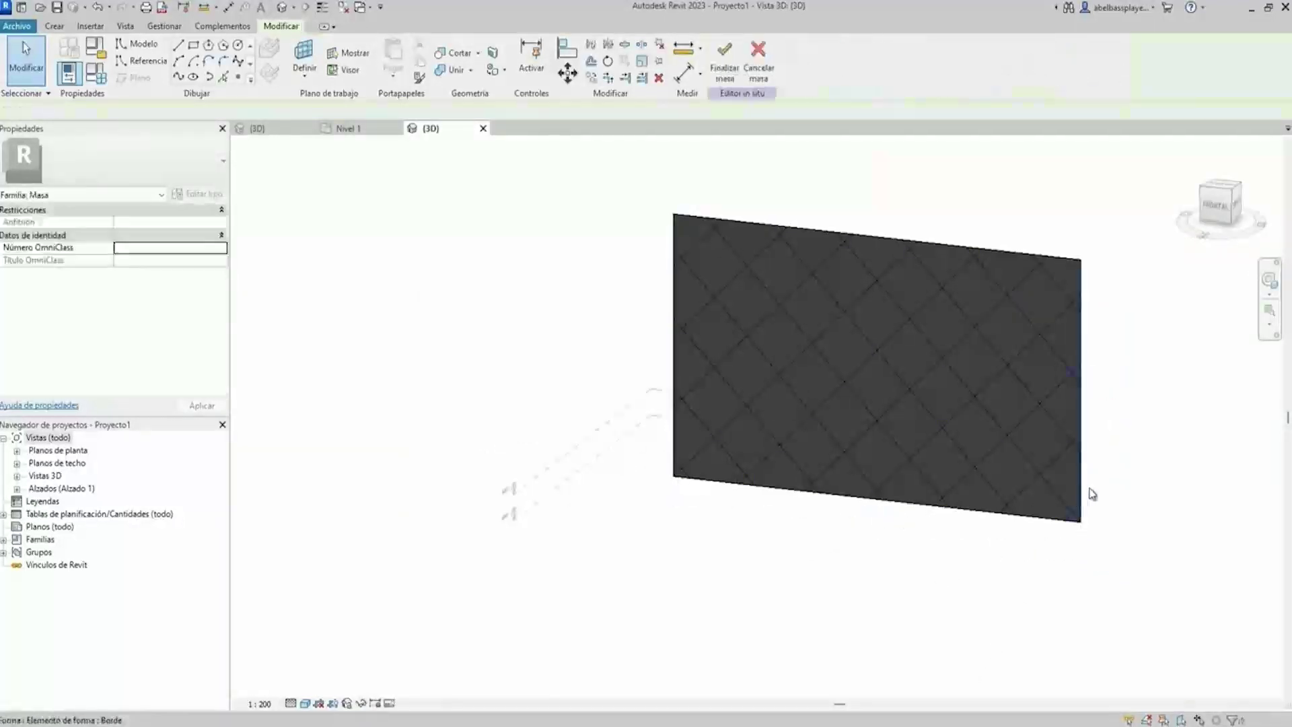
left_click(1082, 482)
left_click(881, 511)
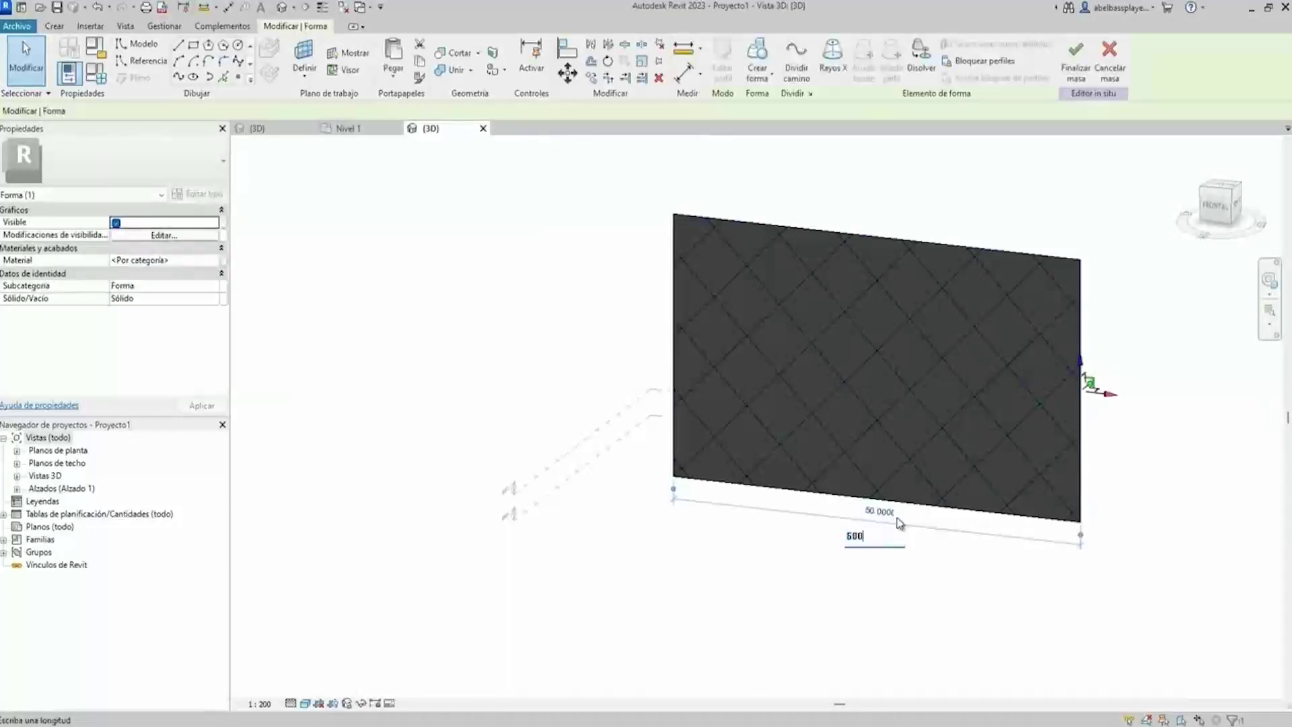
key("Return")
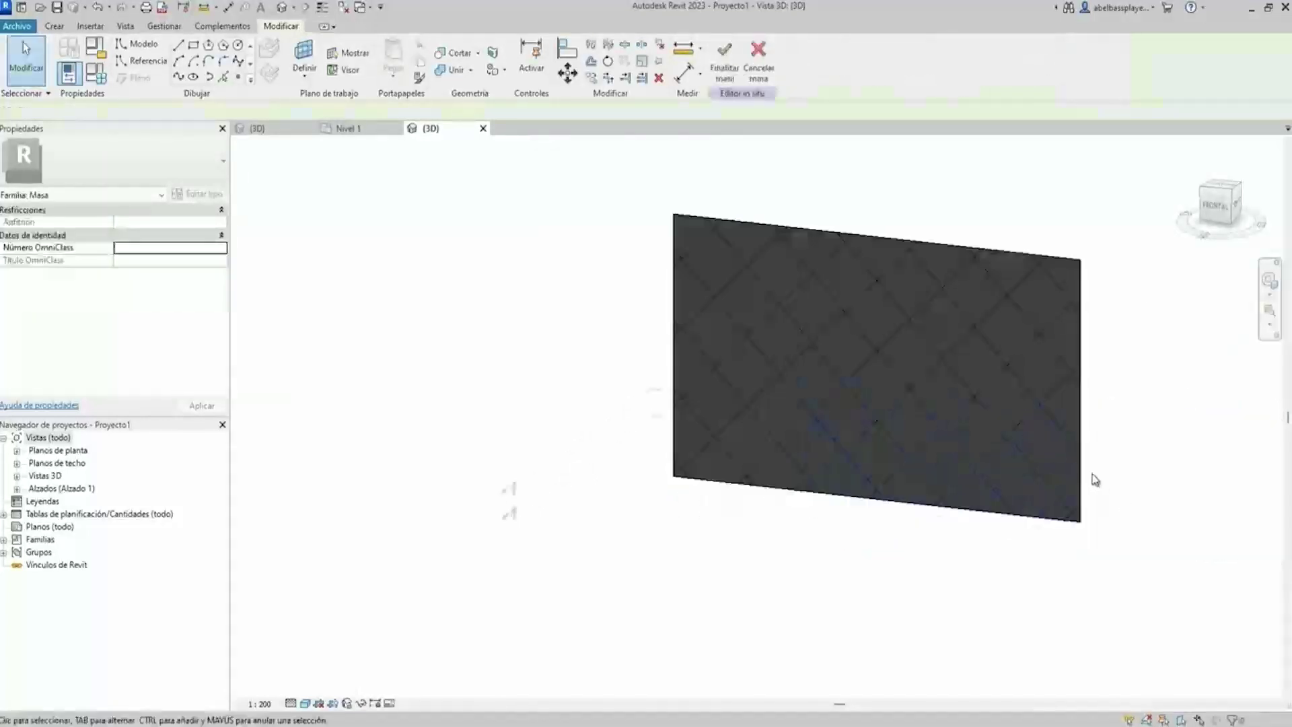
left_click(1079, 498)
left_click(887, 514)
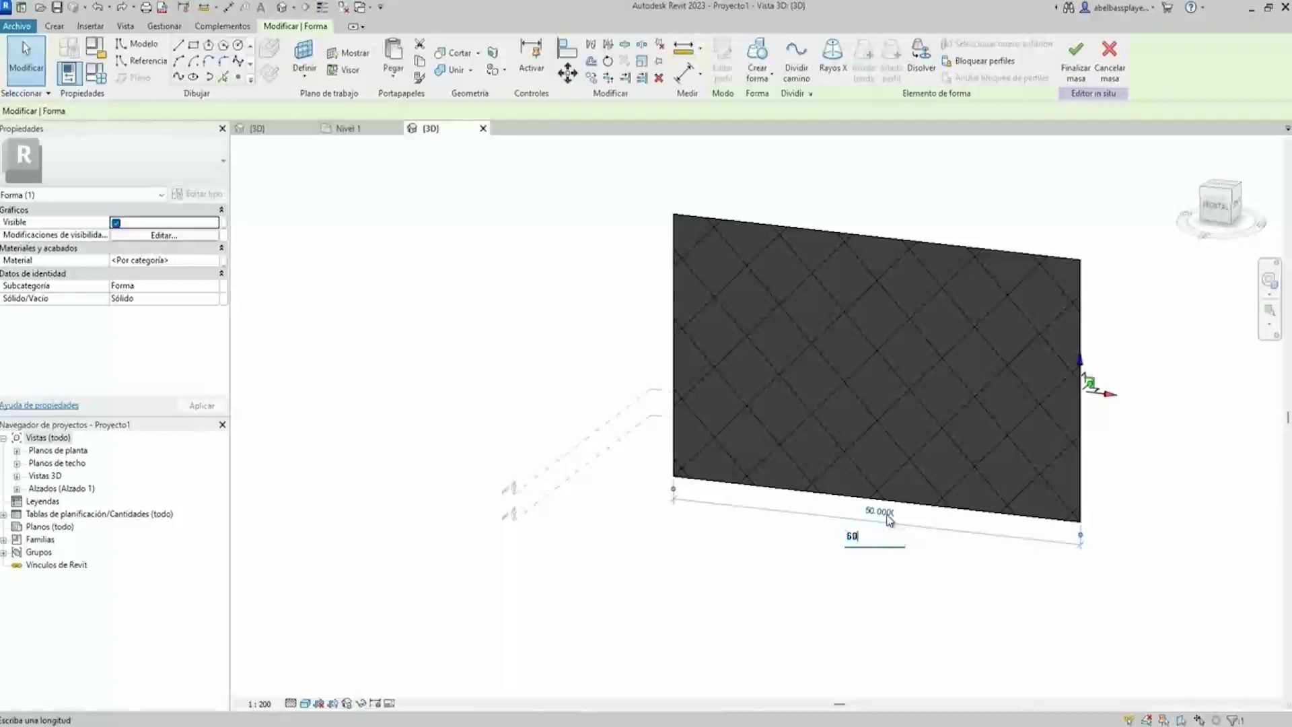
key("Return")
left_click(263, 128)
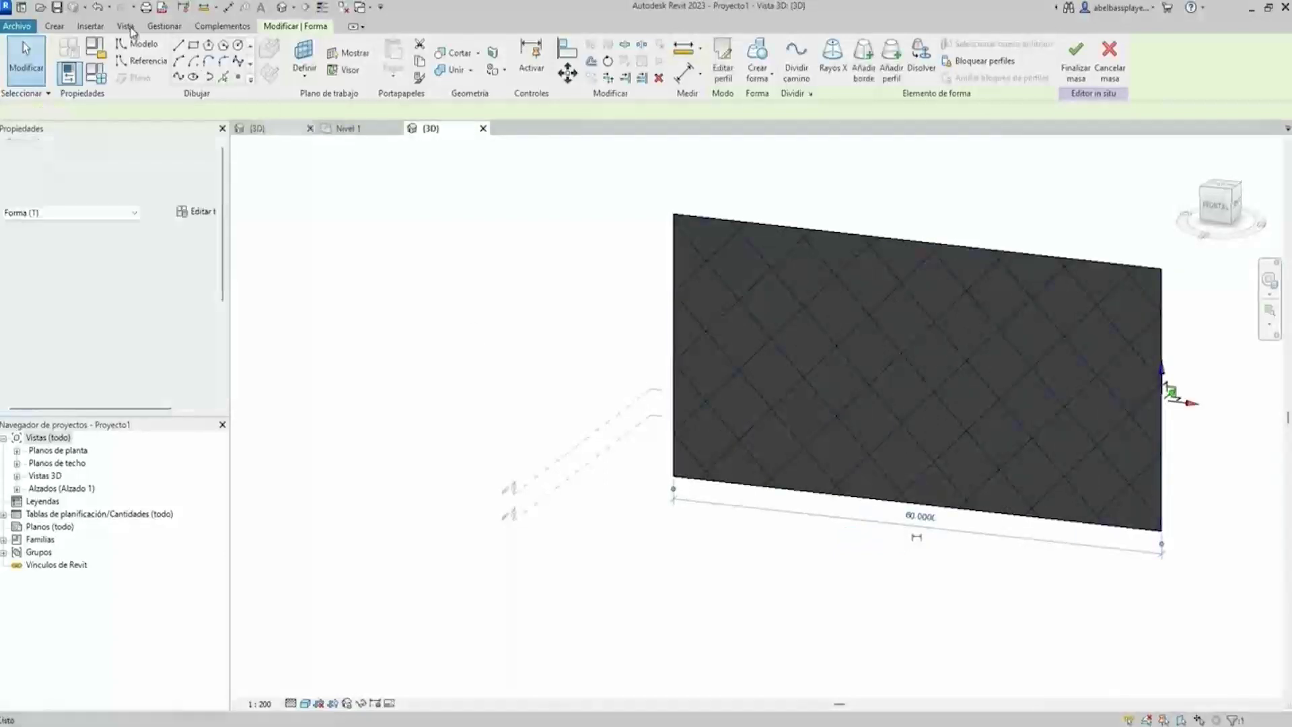
Save the panel family as 'familia fachada textil' and load it into the project.
left_click(16, 25)
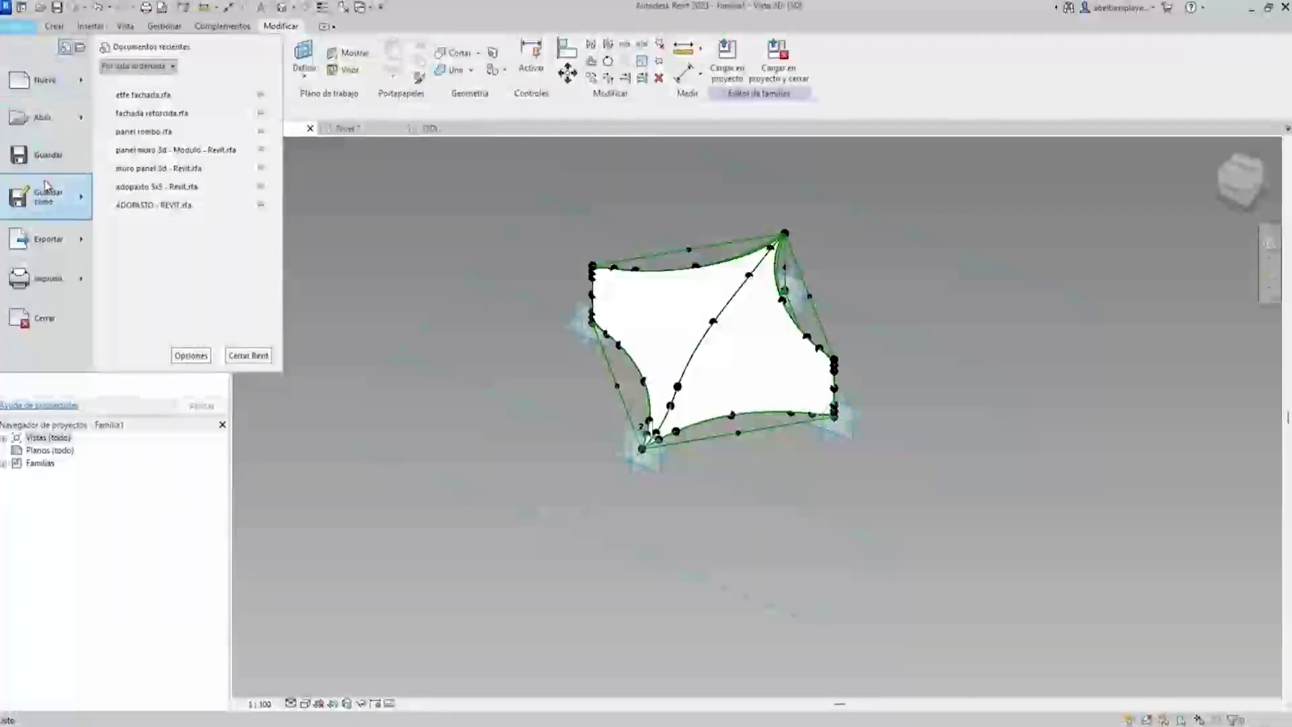
left_click(175, 205)
type("familia fachada textil")
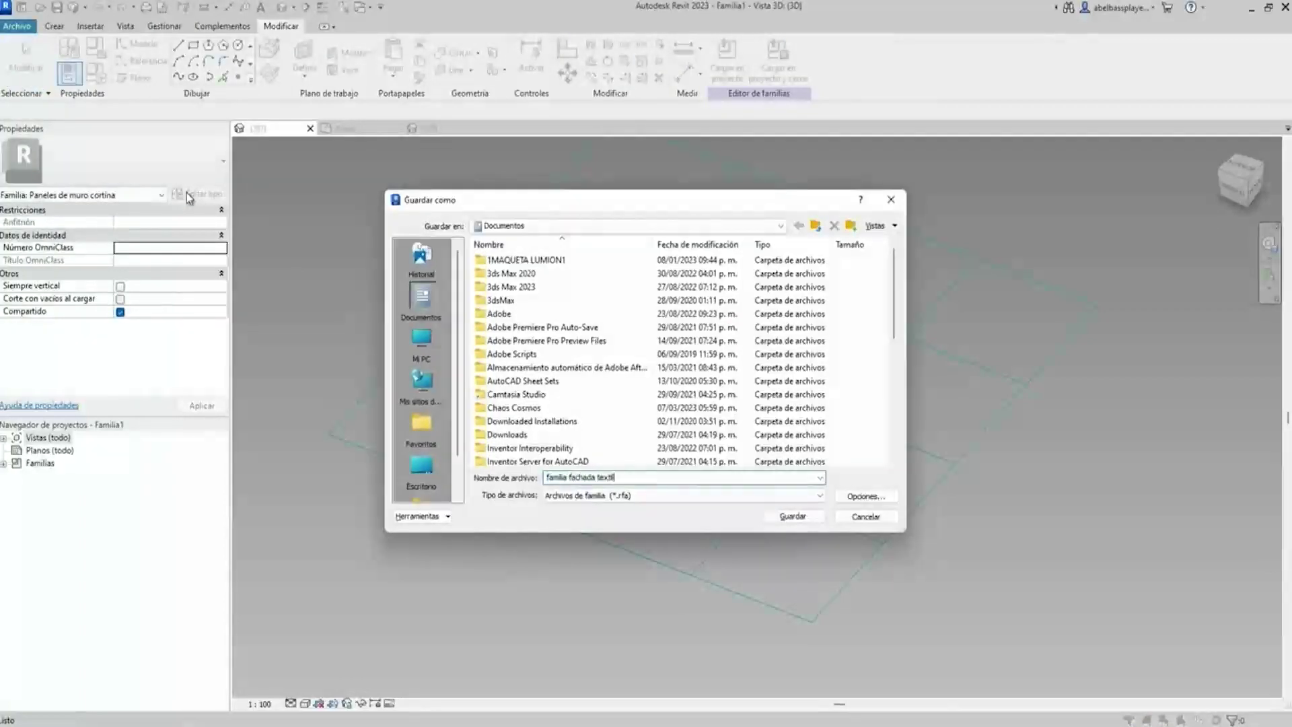
key("Return")
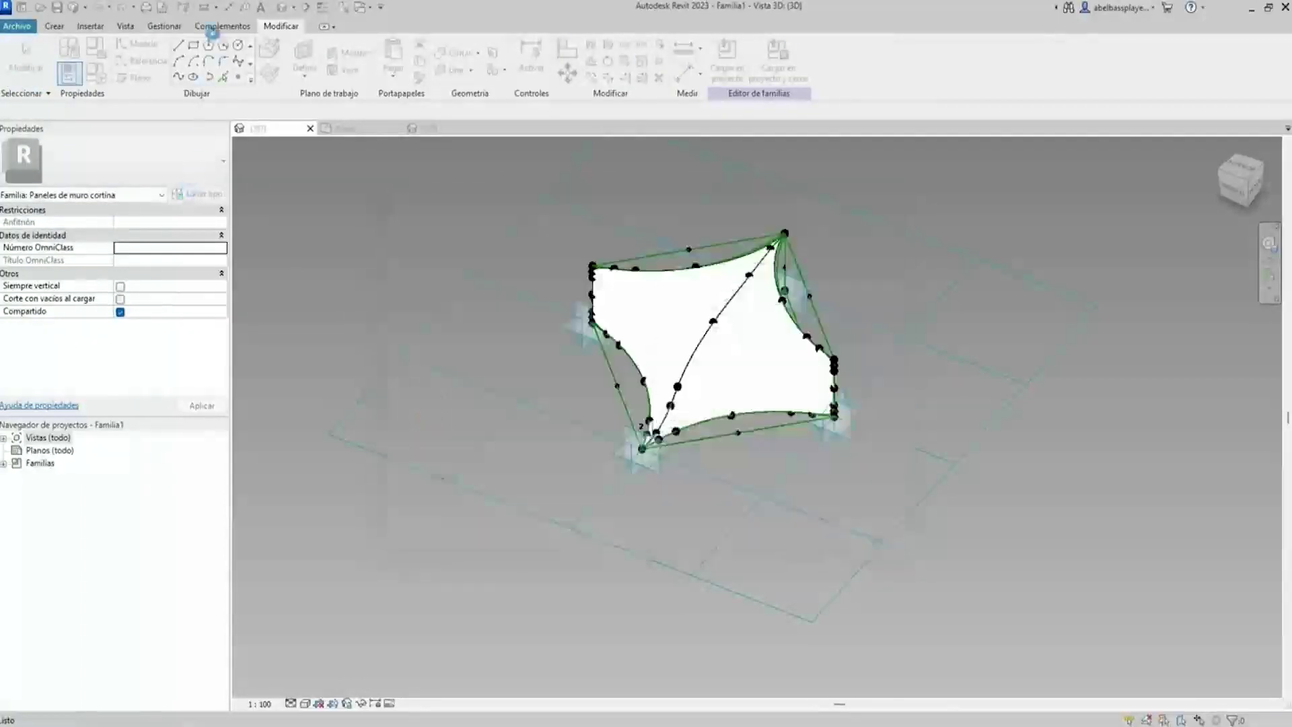
left_click(744, 65)
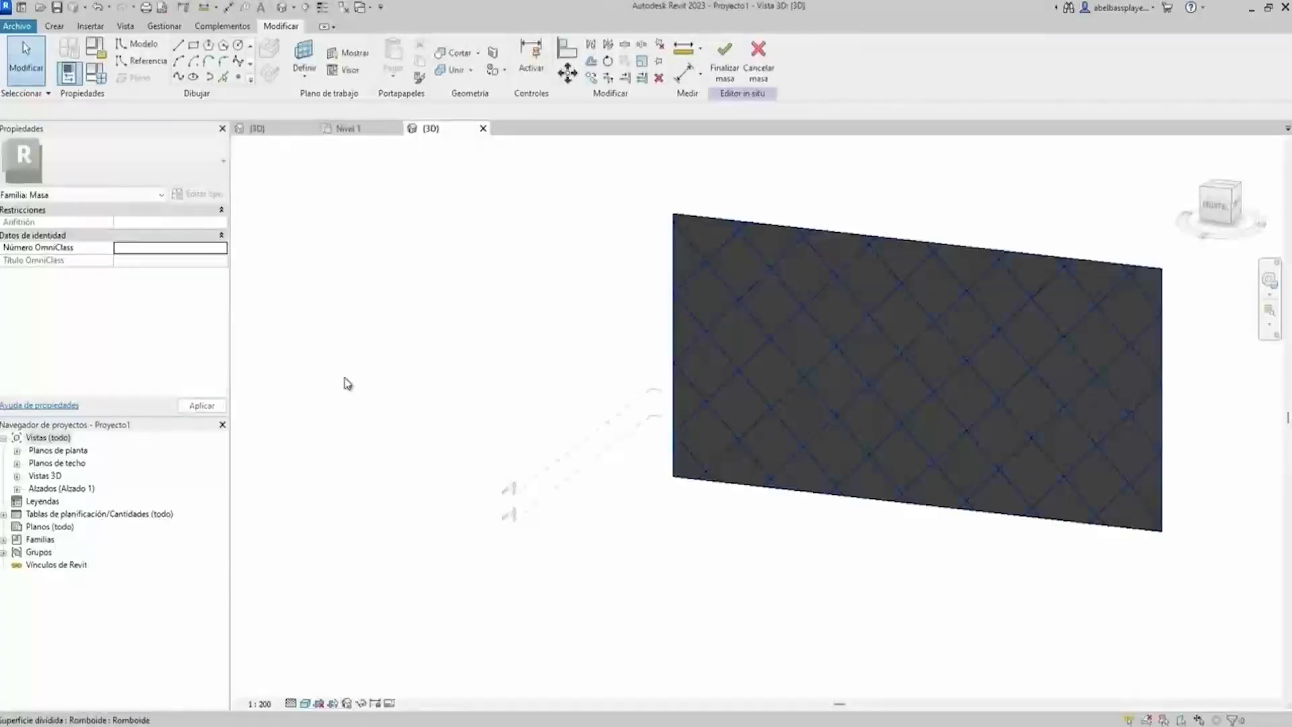
left_click(915, 372)
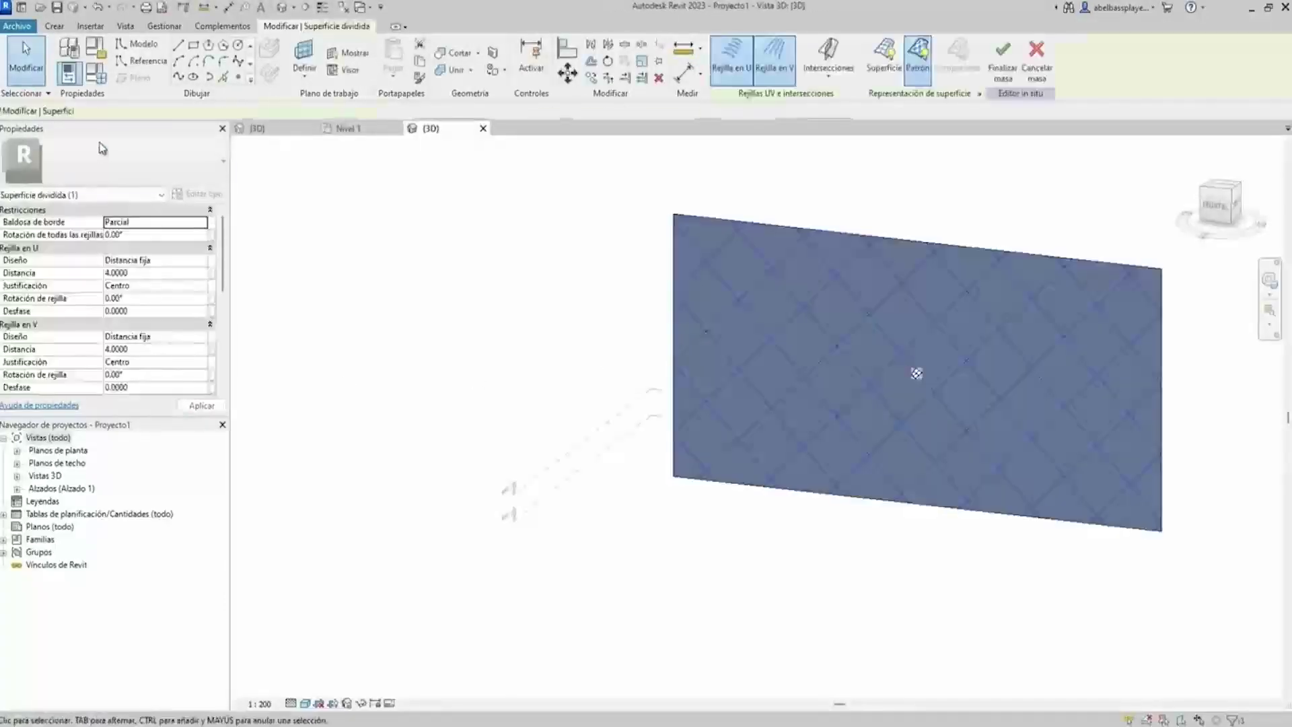
Change the divided surface type to Romboide : familia fachada textil panels.
left_click(135, 171)
scroll(135, 248, "up", 5)
left_click(130, 254)
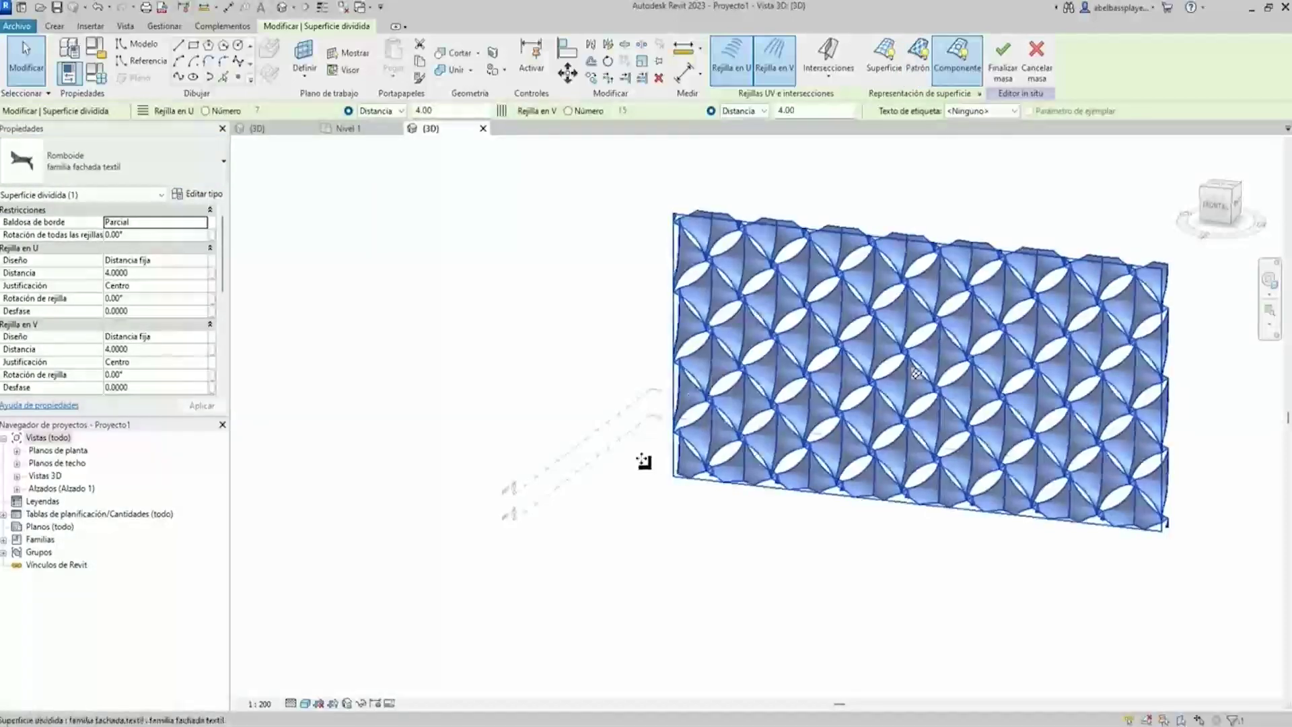
mouse_move(643, 461)
middle_mouse_down("shift")
mouse_move(1010, 520)
mouse_move(982, 562)
middle_mouse_up("shift")
key("Escape")
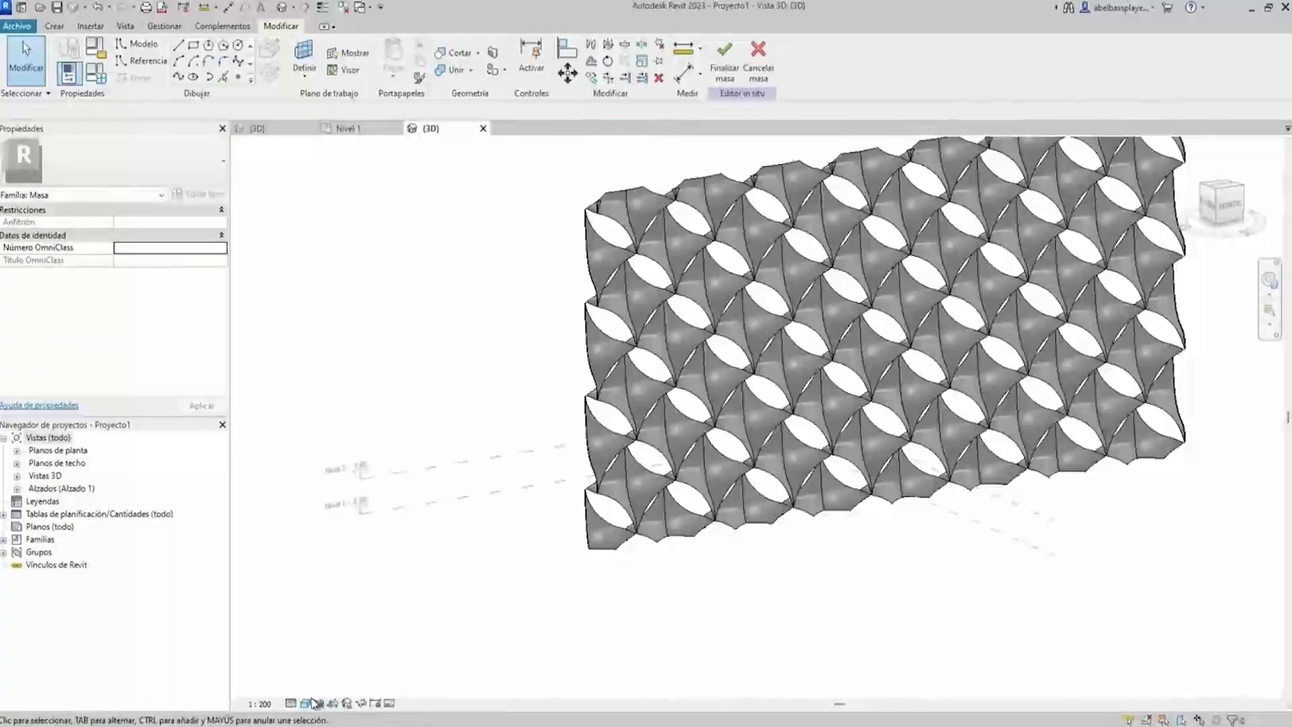
Switch the 3D view to the Realista visual style to show the textile material.
left_click(314, 703)
left_click(367, 671)
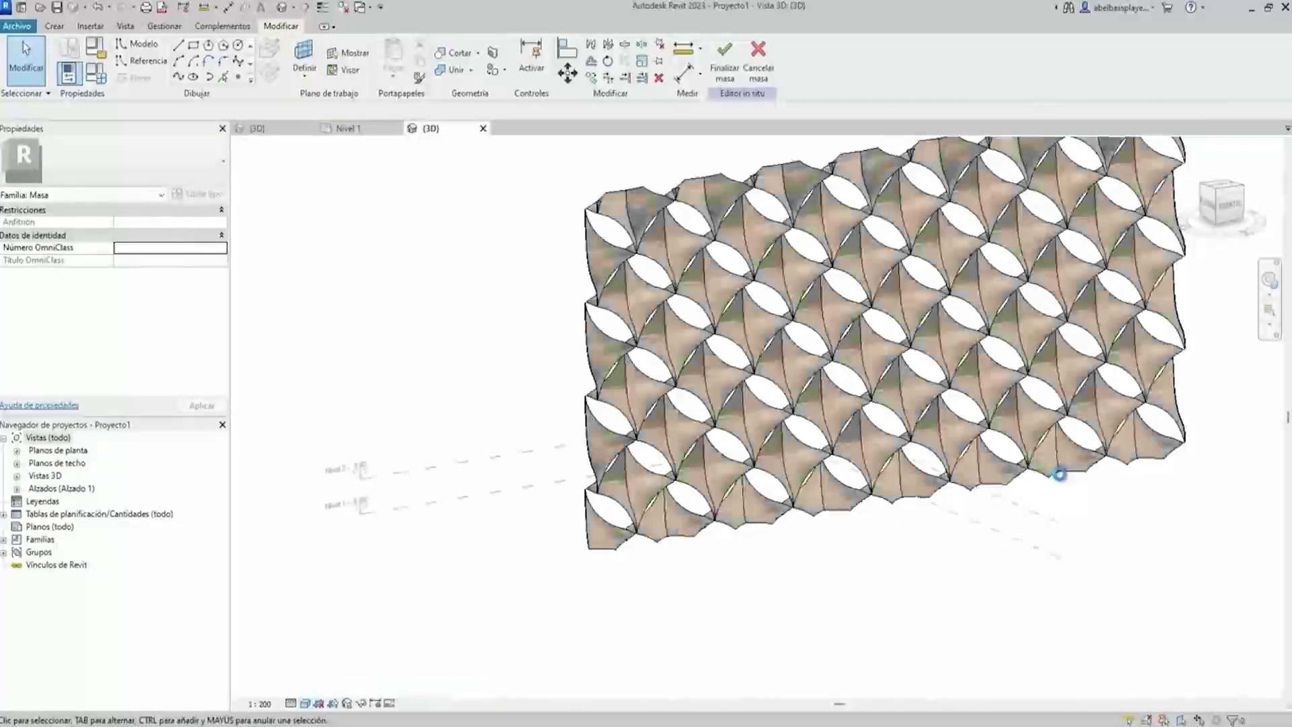
mouse_move(1003, 537)
middle_mouse_down("shift")
mouse_move(1082, 511)
mouse_move(1084, 496)
mouse_move(1084, 519)
mouse_move(996, 545)
mouse_move(946, 552)
mouse_move(932, 536)
mouse_move(948, 523)
mouse_move(943, 608)
mouse_move(942, 492)
mouse_move(892, 552)
middle_mouse_up("shift")
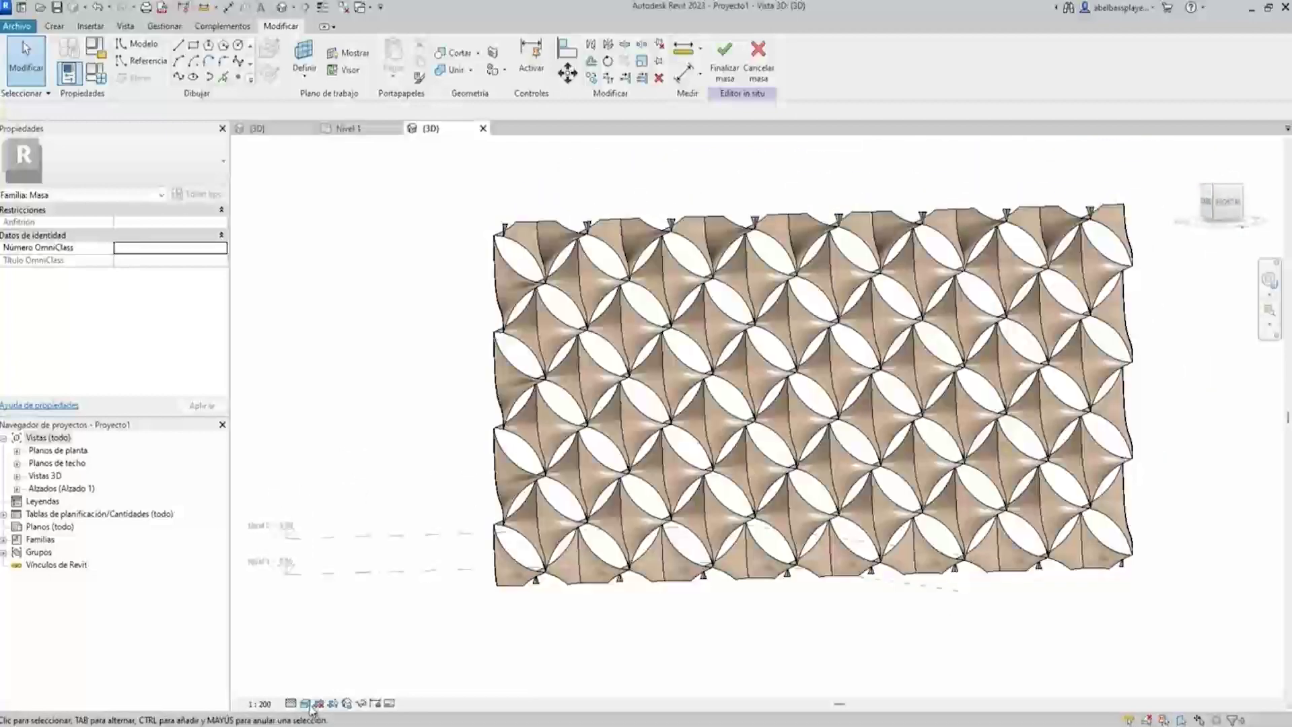
Set the 3D view background to Degradado (gradient) in Graphic Display Options.
left_click(306, 703)
left_click(347, 609)
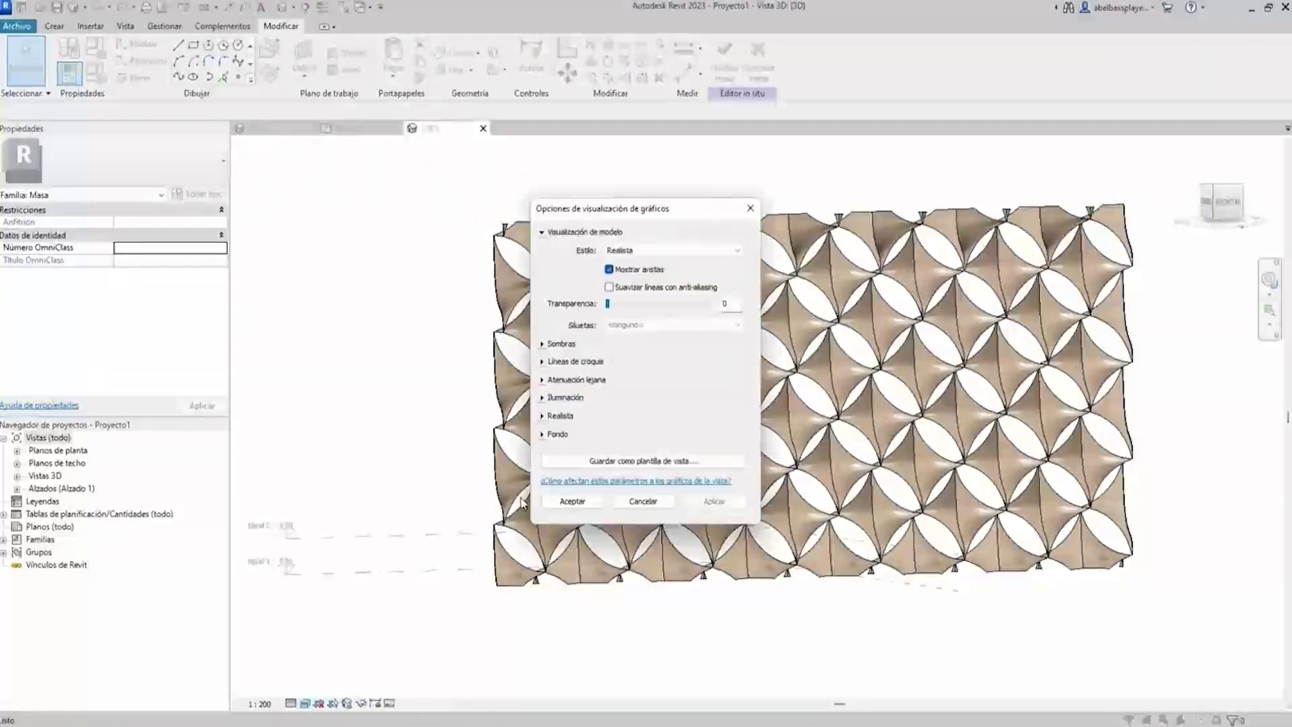
left_click(544, 434)
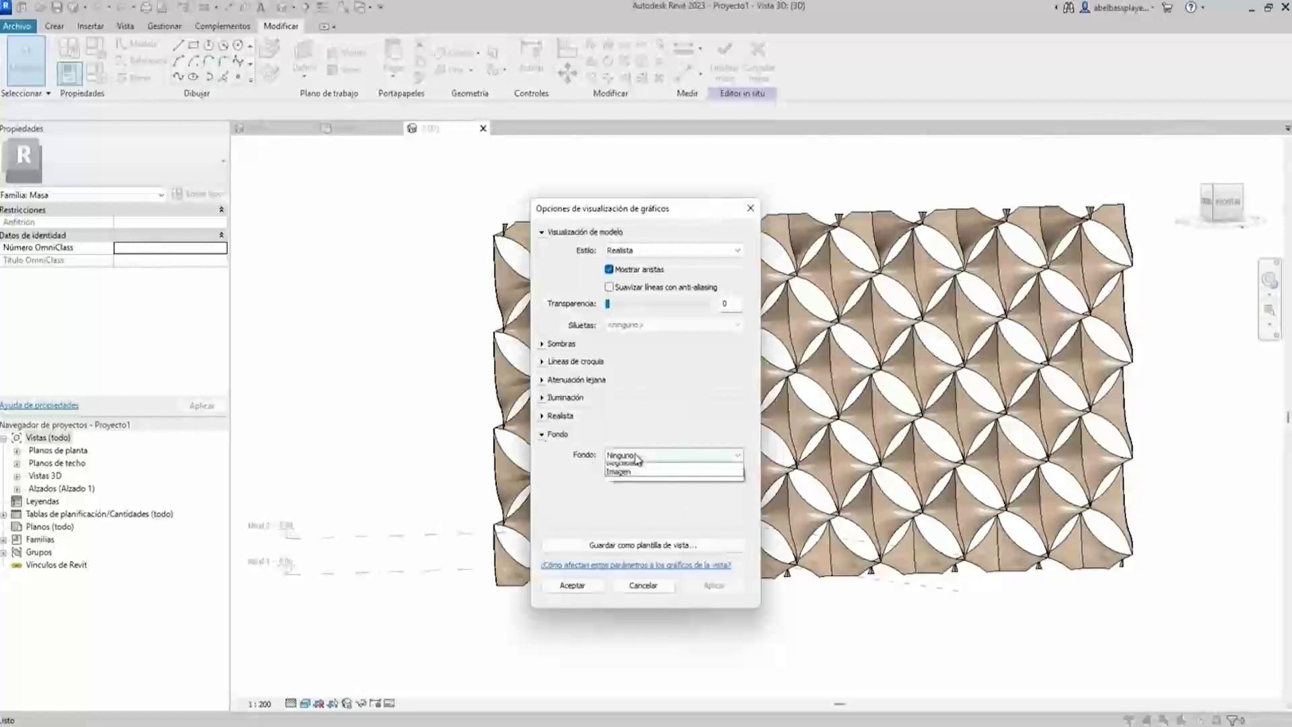
left_click(572, 585)
mouse_move(714, 560)
middle_mouse_down("shift")
mouse_move(783, 556)
mouse_move(818, 647)
mouse_move(683, 637)
mouse_move(758, 605)
mouse_move(986, 643)
mouse_move(1012, 626)
mouse_move(763, 664)
mouse_move(758, 606)
mouse_move(1036, 604)
mouse_move(952, 567)
middle_mouse_up("shift")
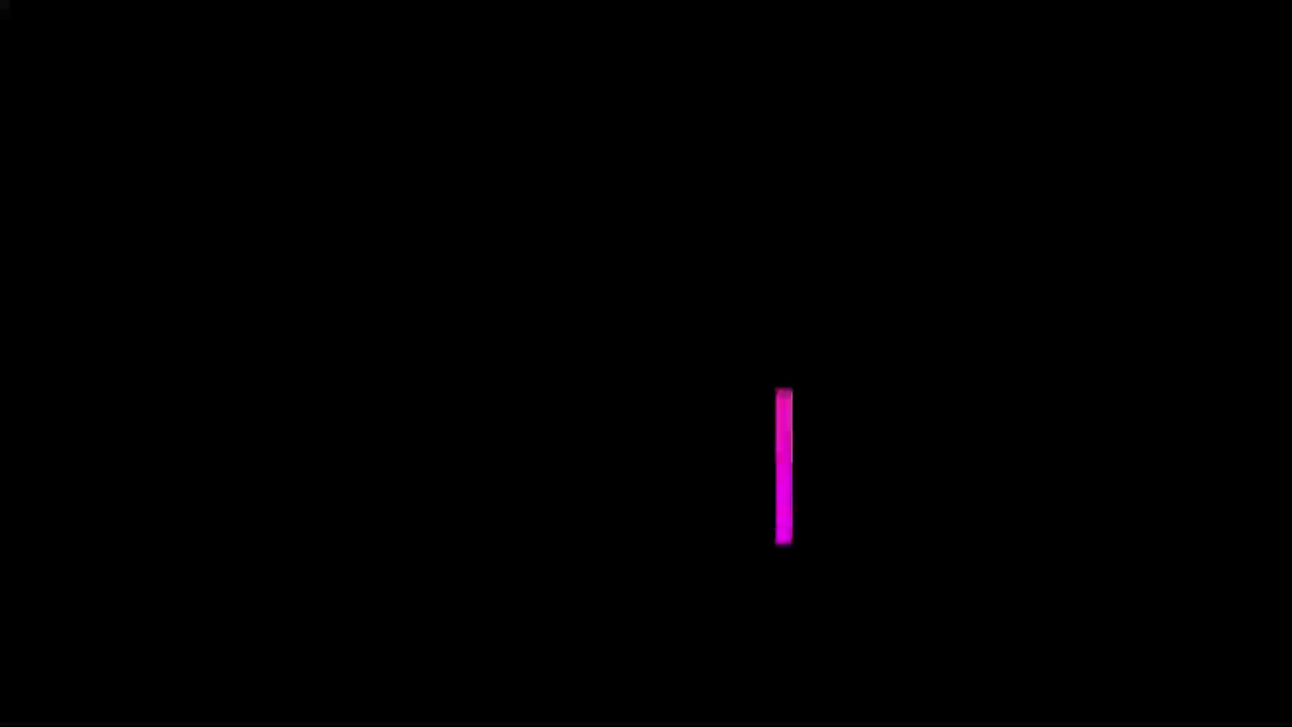